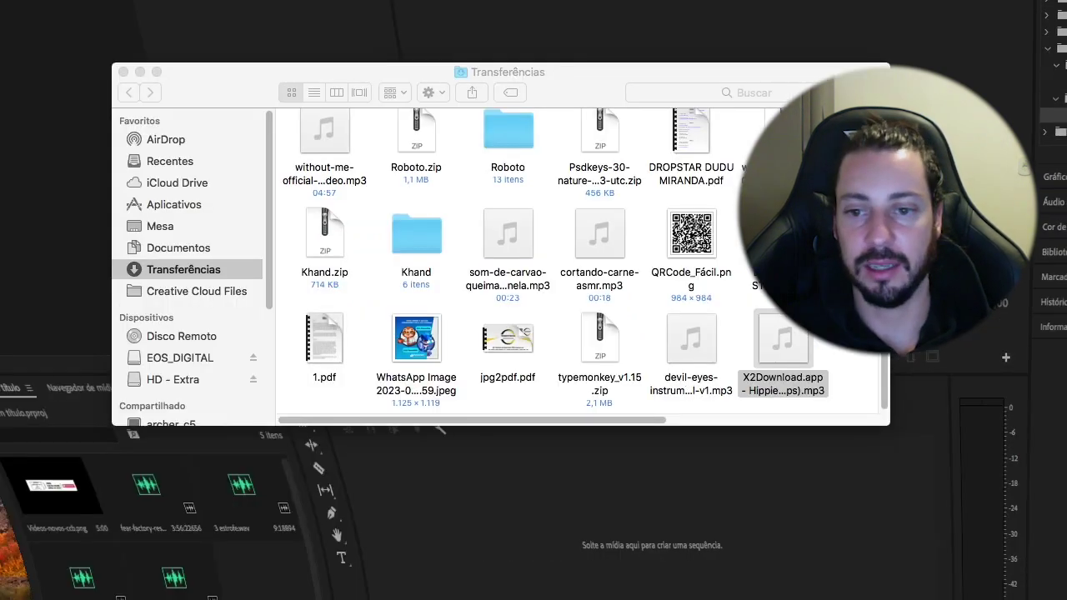
Move devil-eyes-instrumental-v1.mp3 and the X2Download.app - Hippie Sabotage MP3 from the downloads folder to the desktop and close the folder window.
key("super+h")
left_click(846, 379)
left_click_drag(825, 380, 4, 340)
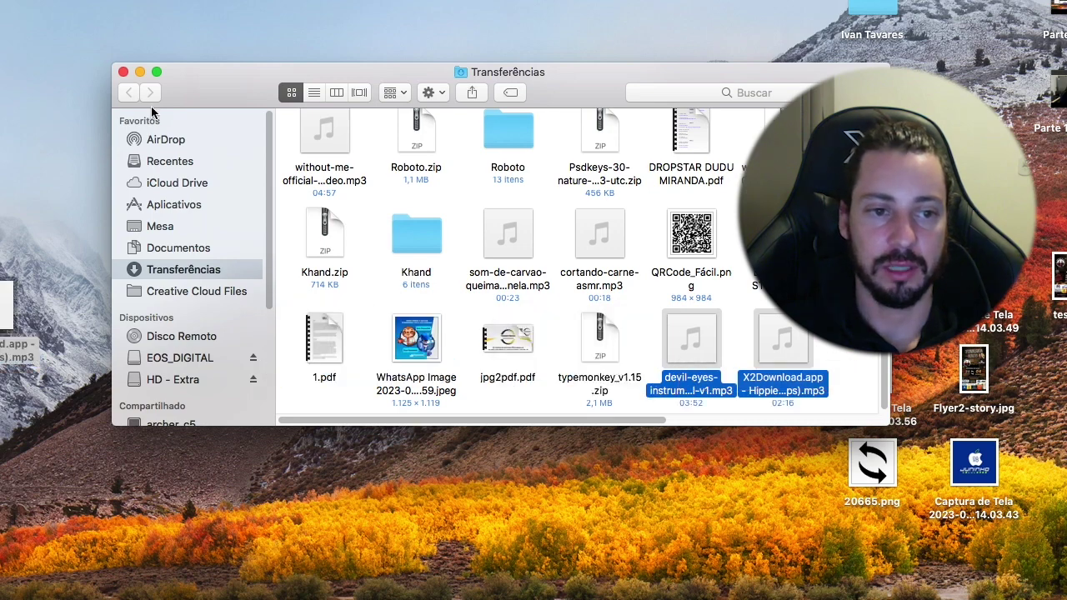
left_click_drag(189, 88, 294, 319)
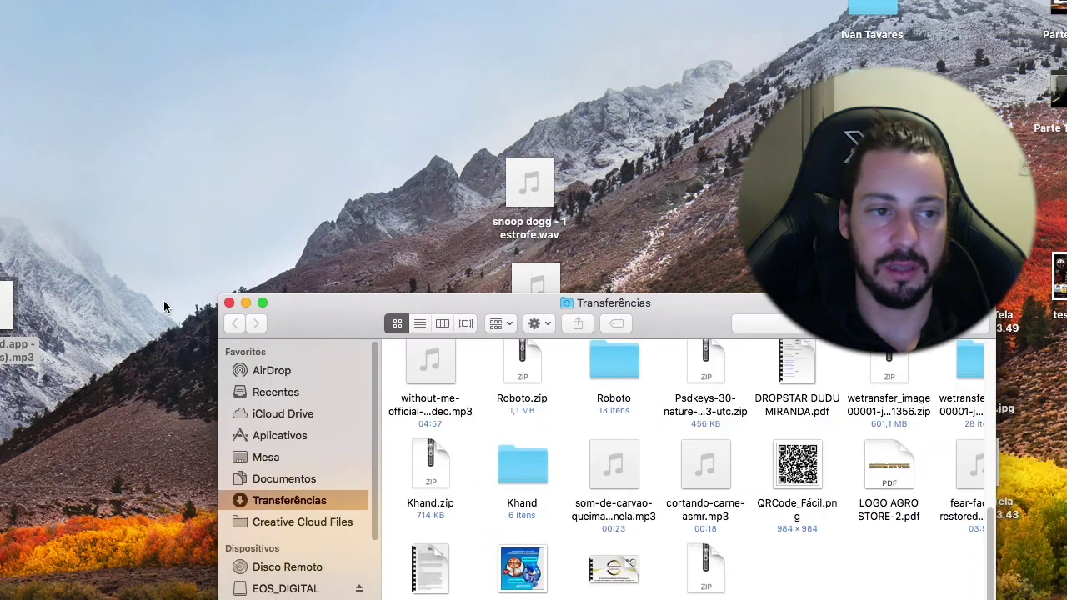
left_click(229, 302)
Arrange the Hippie Sabotage and devil-eyes instrumental MP3 files beside the Snoop Dogg WAV files on the desktop.
left_click_drag(17, 350, 431, 215)
left_click(117, 338)
left_click_drag(8, 346, 406, 275)
left_click(234, 296)
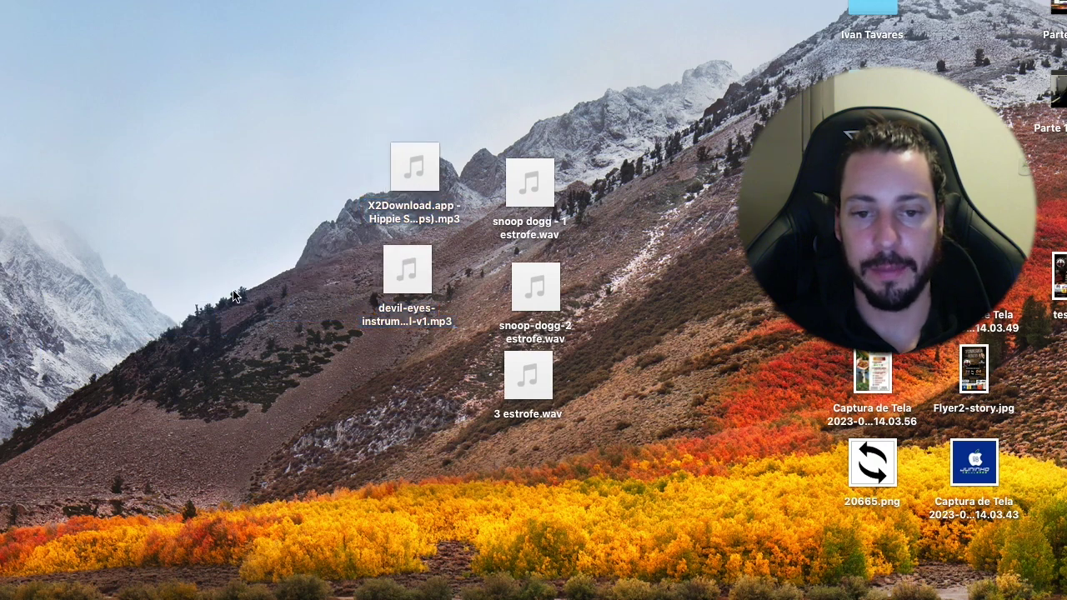
Import the Hippie Sabotage and devil-eyes instrumental MP3 files from the desktop into the Premiere Pro project.
left_click_drag(315, 192, 416, 366)
left_click_drag(407, 318, 1017, 599)
left_click_drag(862, 572, 205, 488)
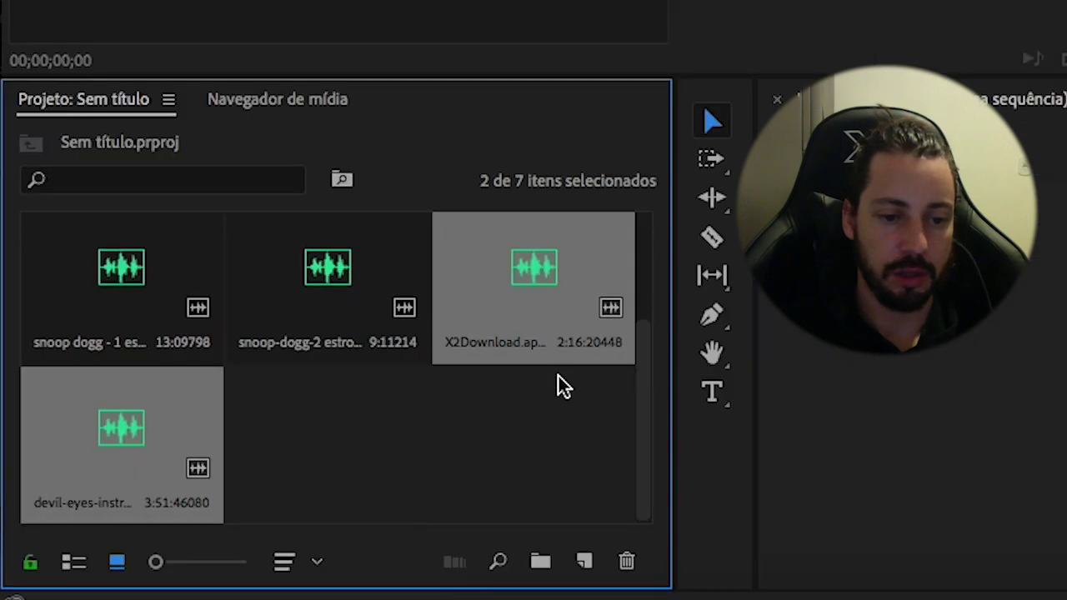
Create a new sequence from devil-eyes-instrumental-v1.mp3.
left_click(513, 442)
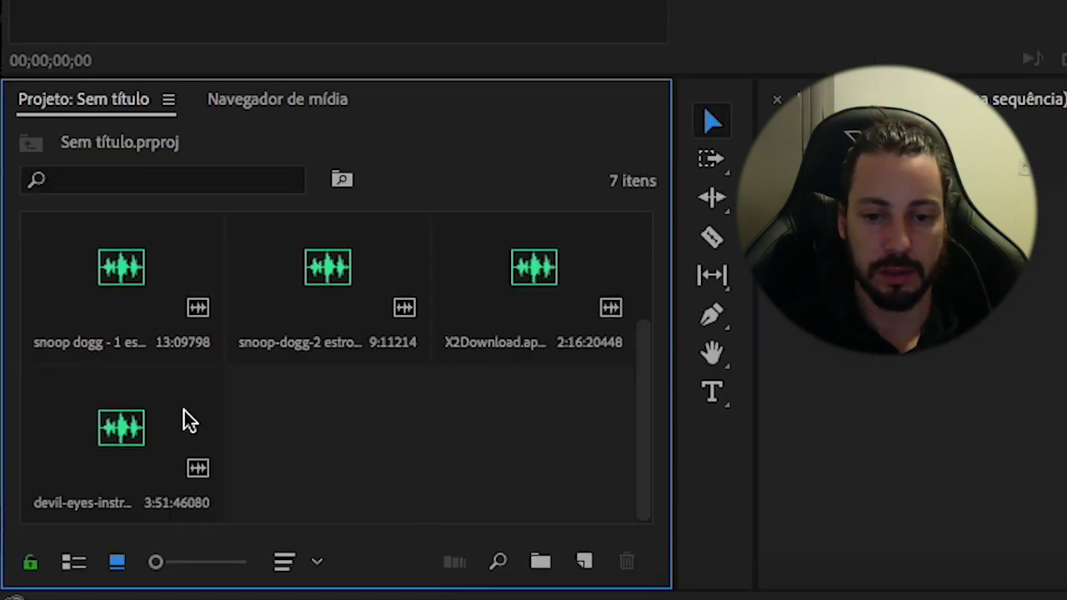
left_click(121, 434)
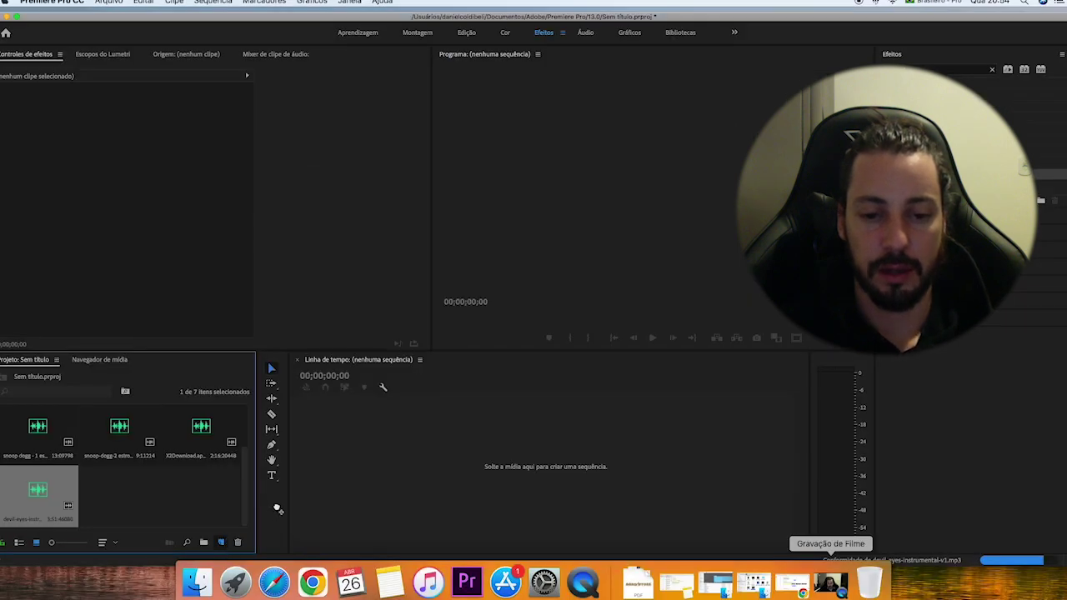
left_click_drag(278, 509, 219, 541)
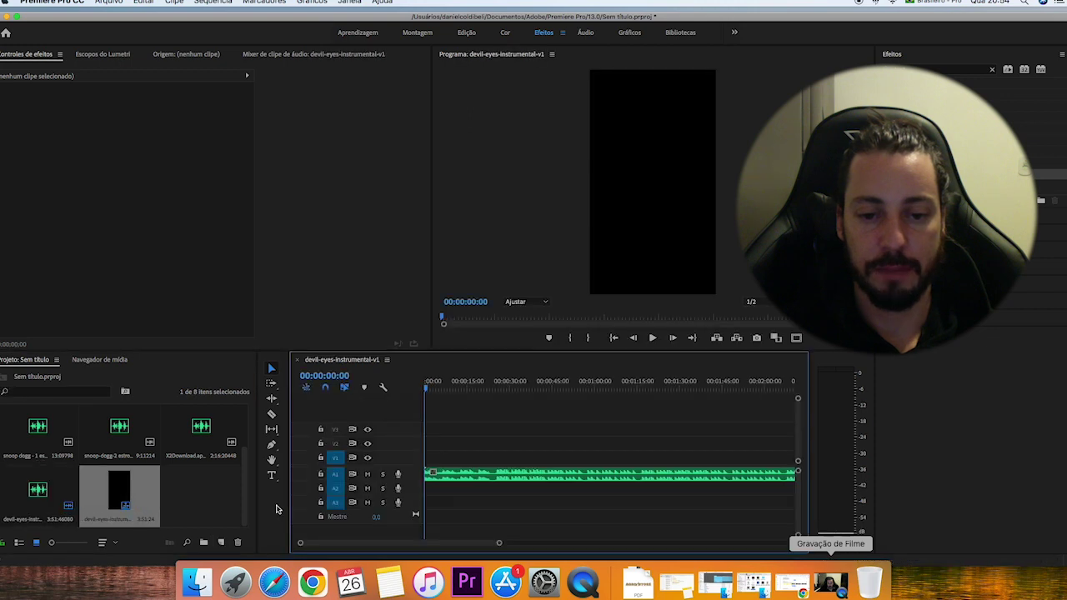
Listen to the instrumental from its start and from around the half-minute mark, and return the playhead to the beginning.
key("space")
left_click_drag(498, 542, 642, 543)
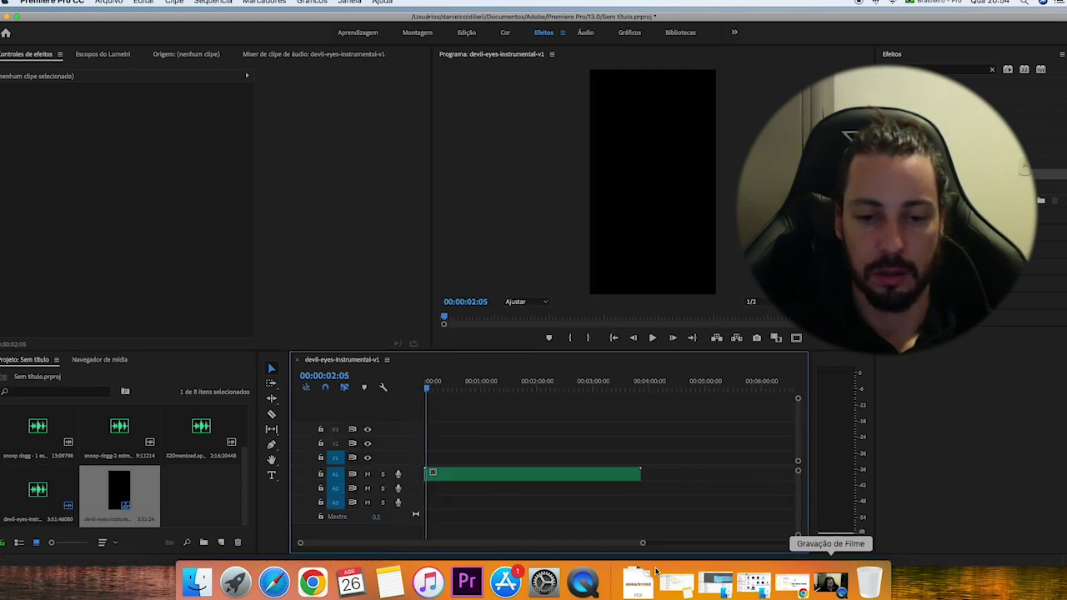
key("space")
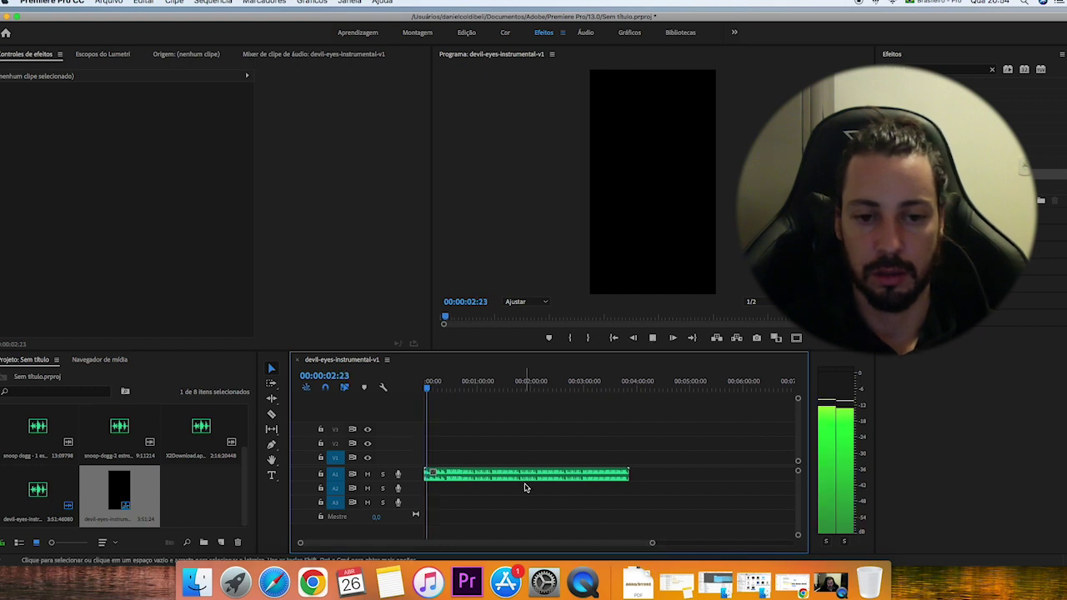
key("XF86AudioLowerVolume")
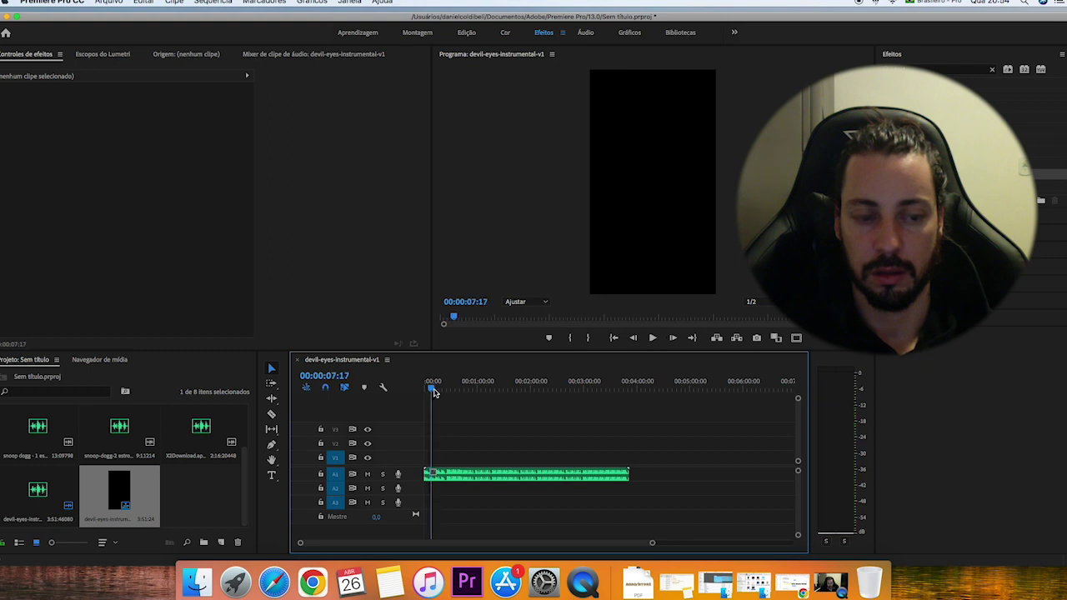
left_click_drag(432, 391, 448, 391)
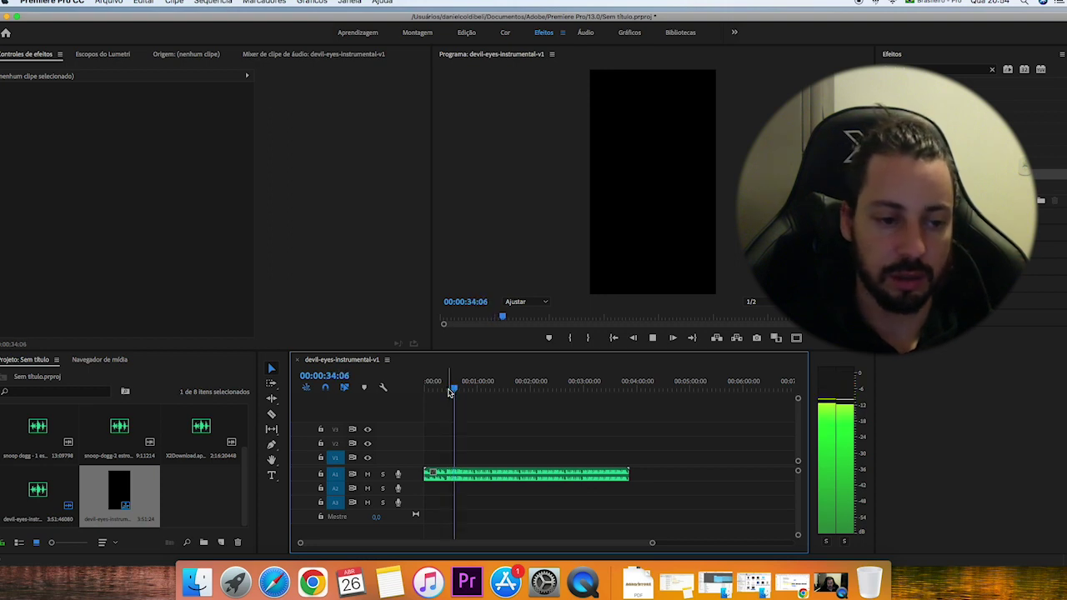
key("space")
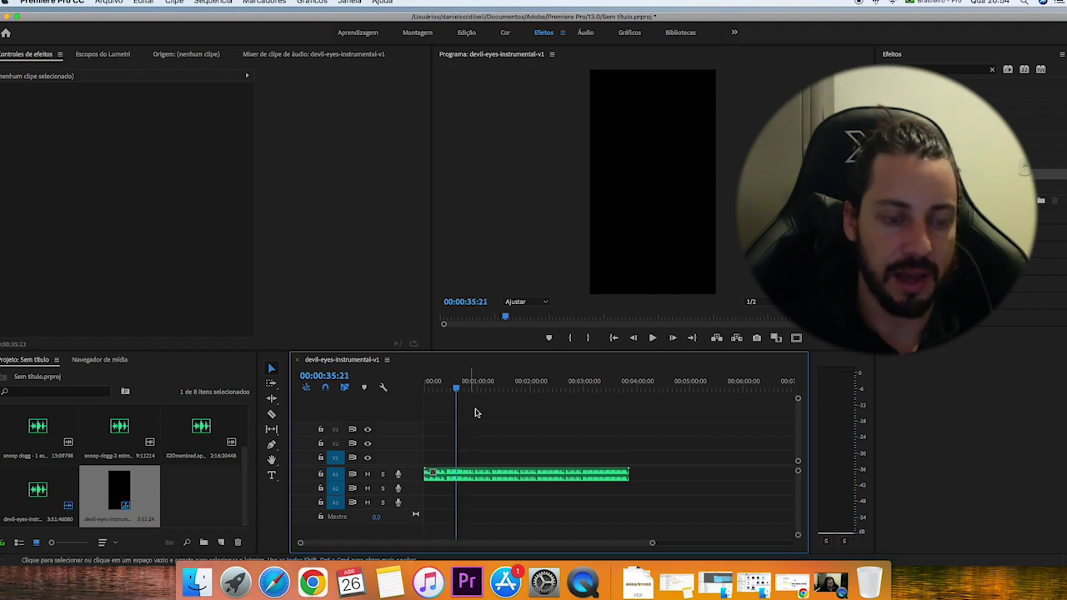
left_click(422, 387)
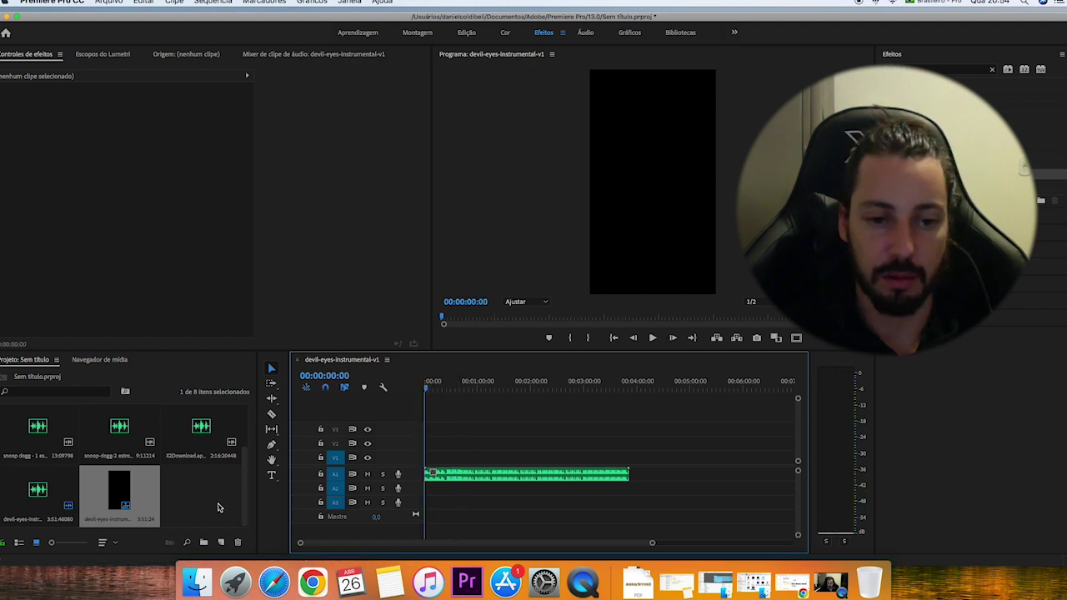
Place the X2Download.app - Hippie Sabotage MP3 on track A2 beneath the instrumental.
left_click(209, 502)
left_click(200, 428)
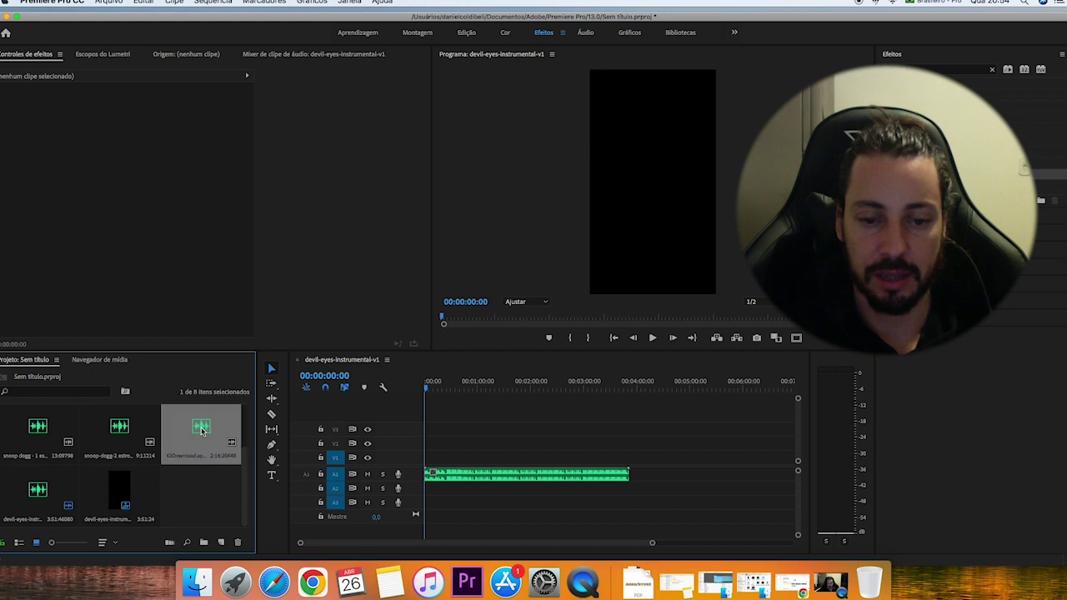
left_click_drag(200, 428, 470, 490)
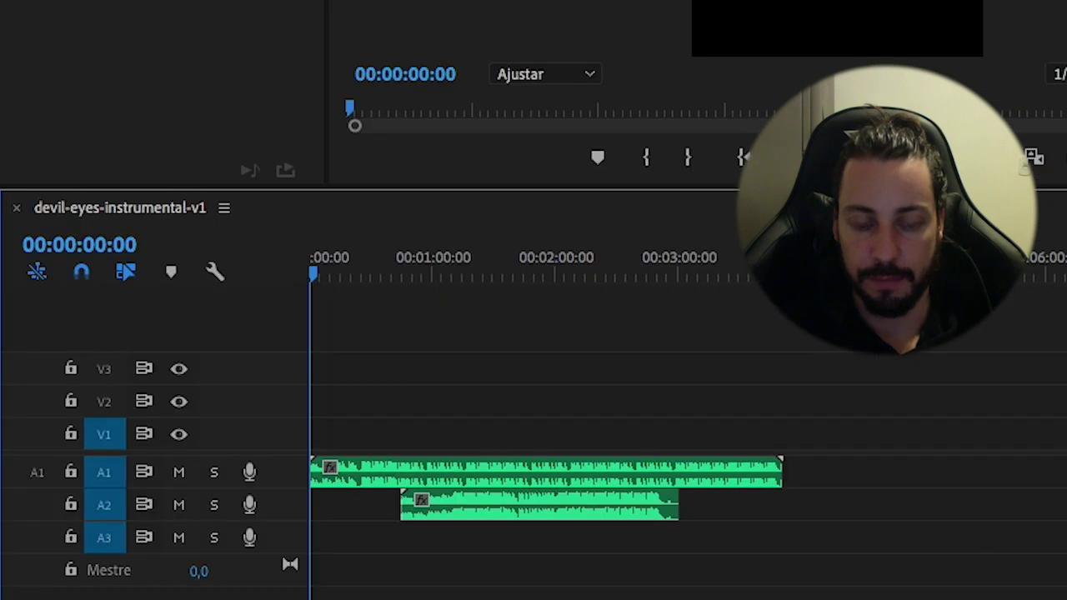
Move the Hippie Sabotage clip on A2 to the start of the sequence, aligned with the instrumental.
key("equal")
key("equal")
key("minus")
left_click_drag(783, 523, 515, 510)
left_click(317, 275)
left_click_drag(448, 524, 430, 510)
Play the original song and the instrumental together to compare their sync, and return the playhead to the beginning.
key("space")
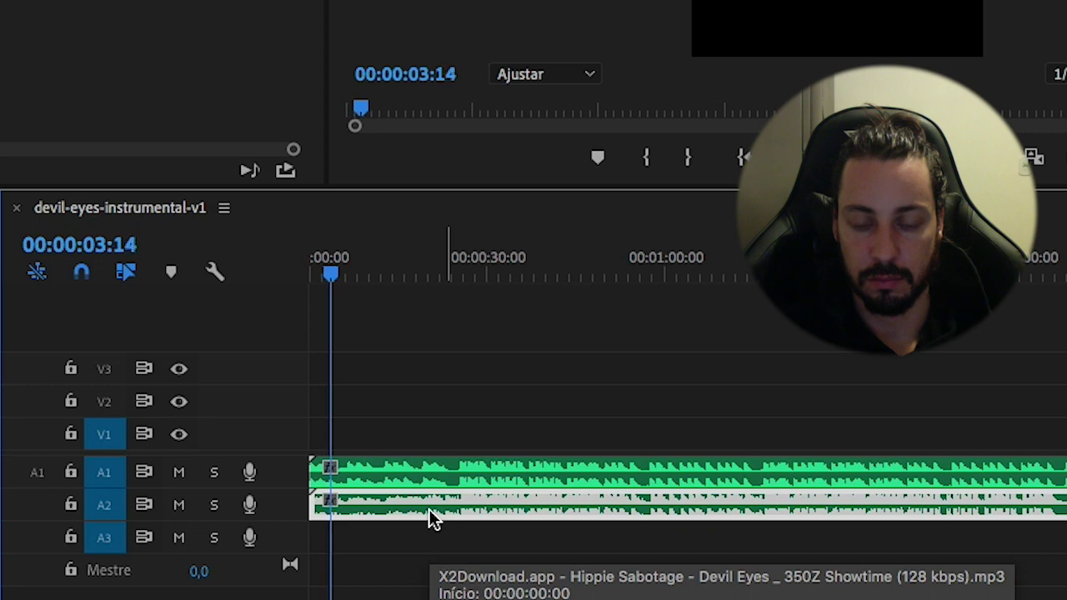
key("minus")
key("minus")
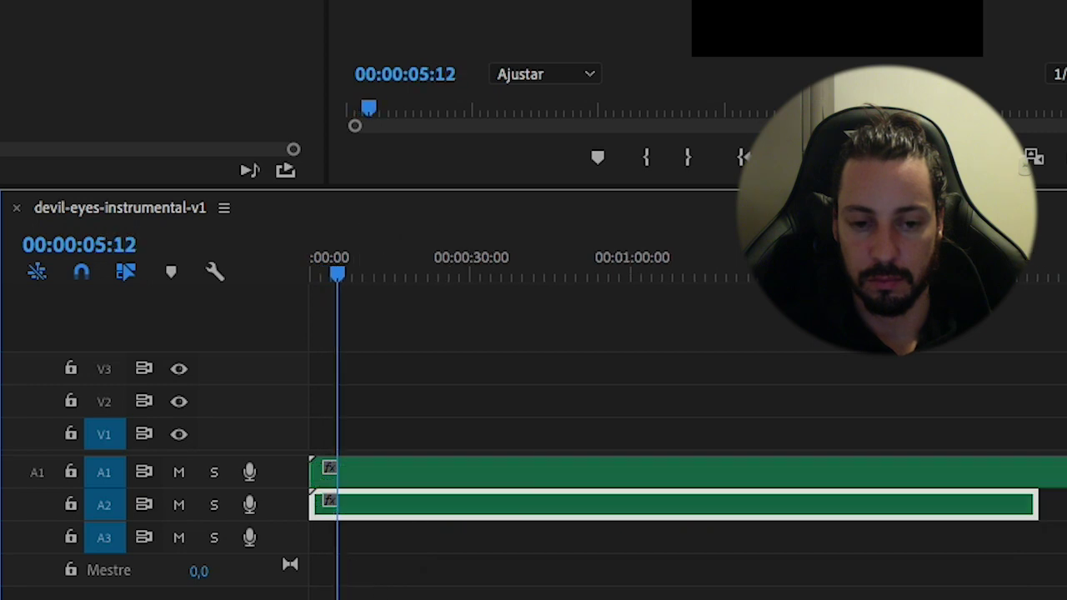
key("ctrl+shift+a")
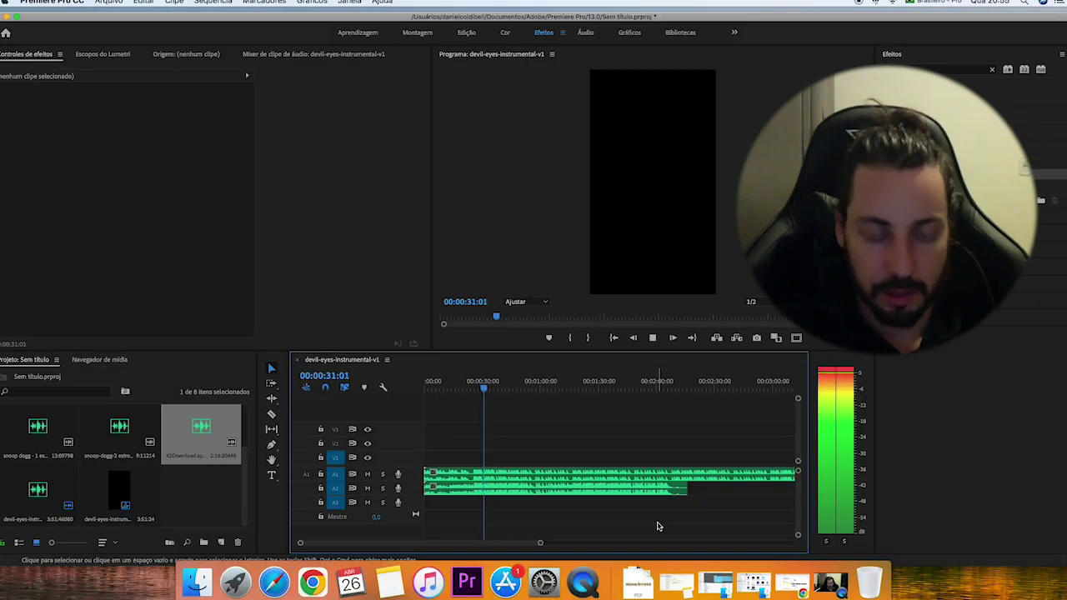
key("space")
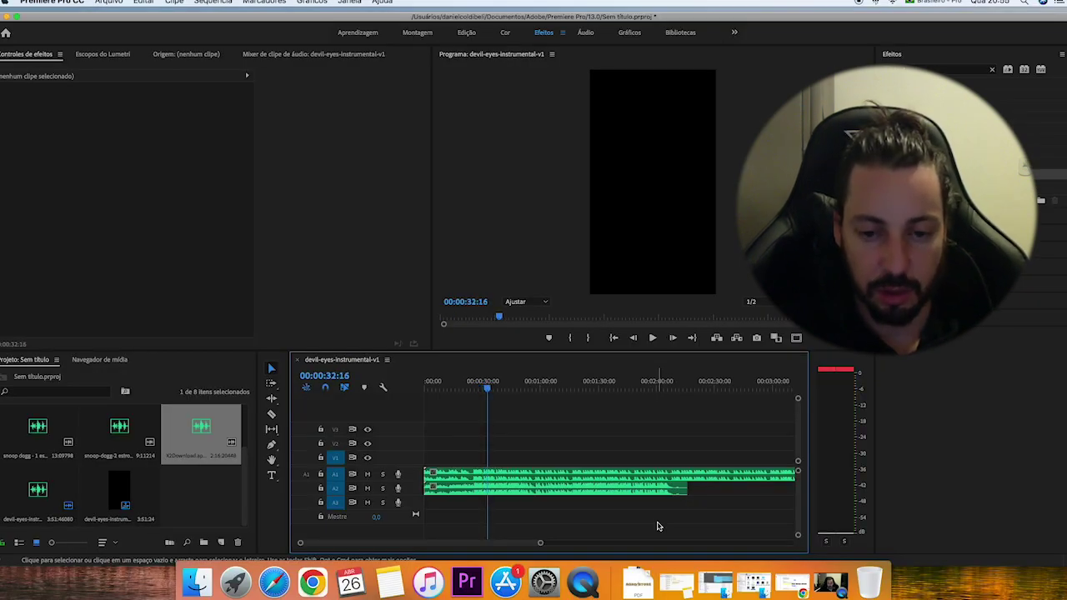
left_click_drag(487, 383, 425, 383)
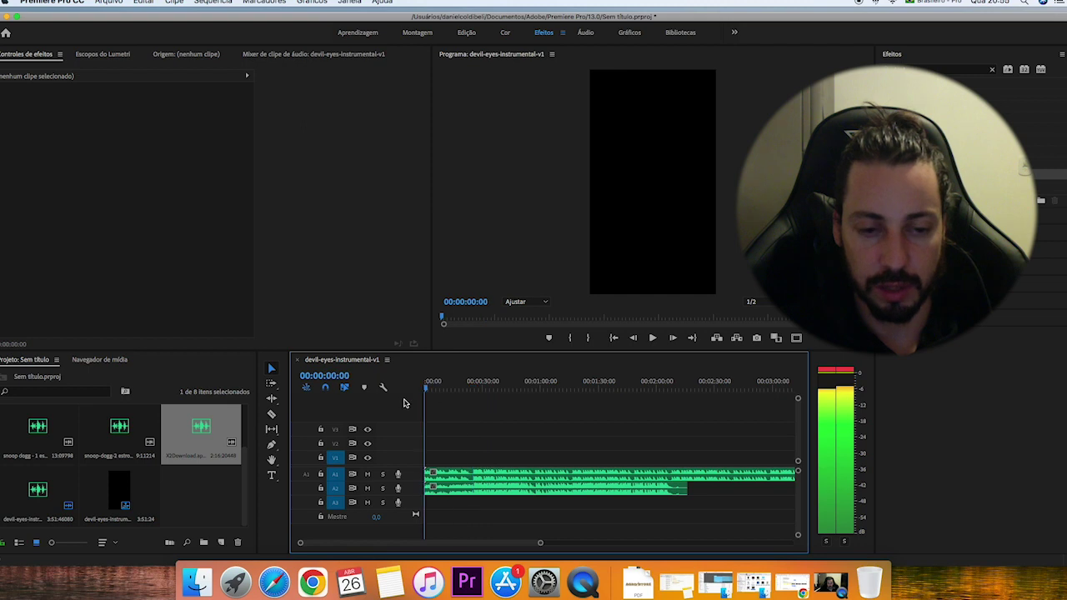
left_click(490, 489)
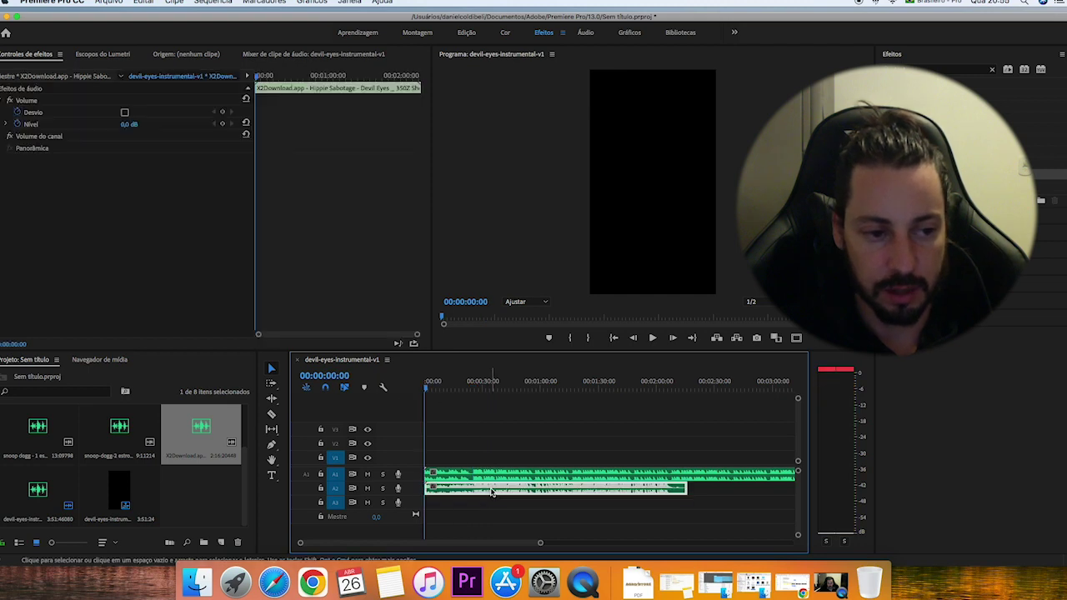
left_click(544, 474)
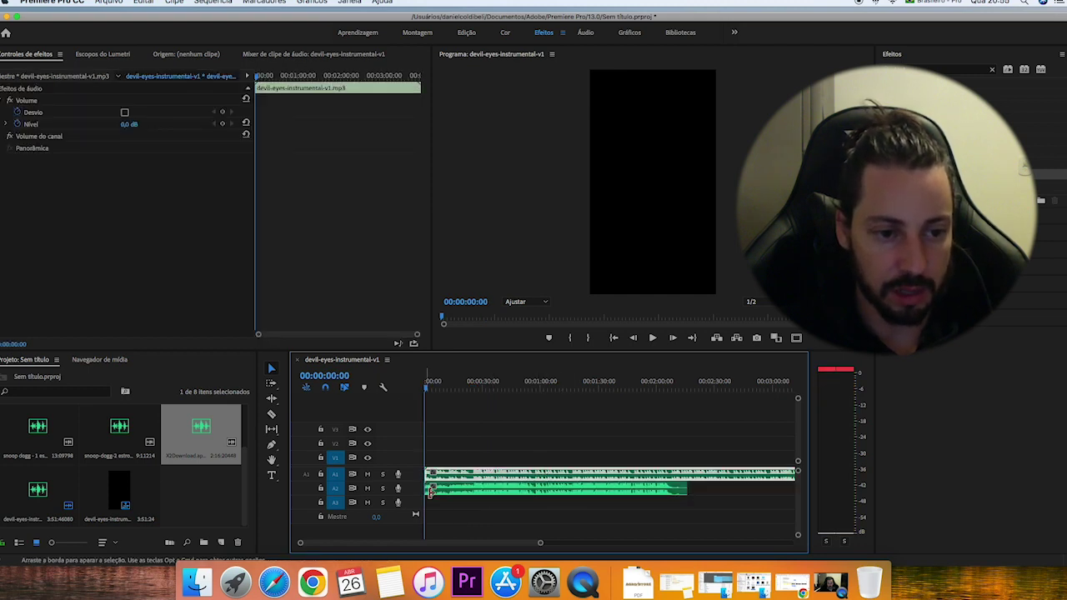
Place snoop dogg - 1 estrofe.wav on track A3 and align it with the start of the sequence.
scroll(244, 489, "up", 2)
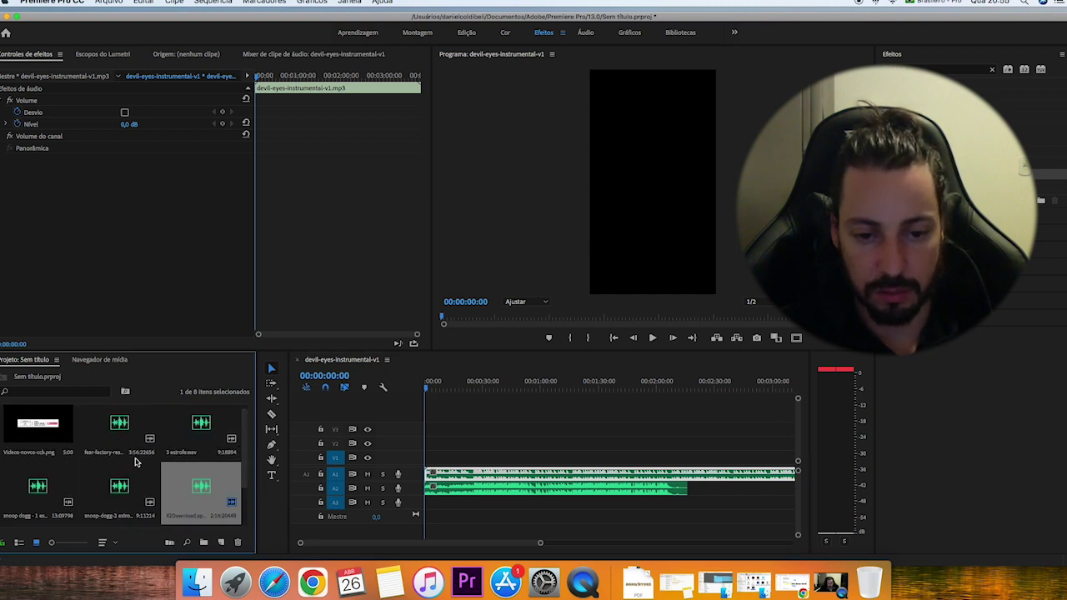
left_click(42, 492)
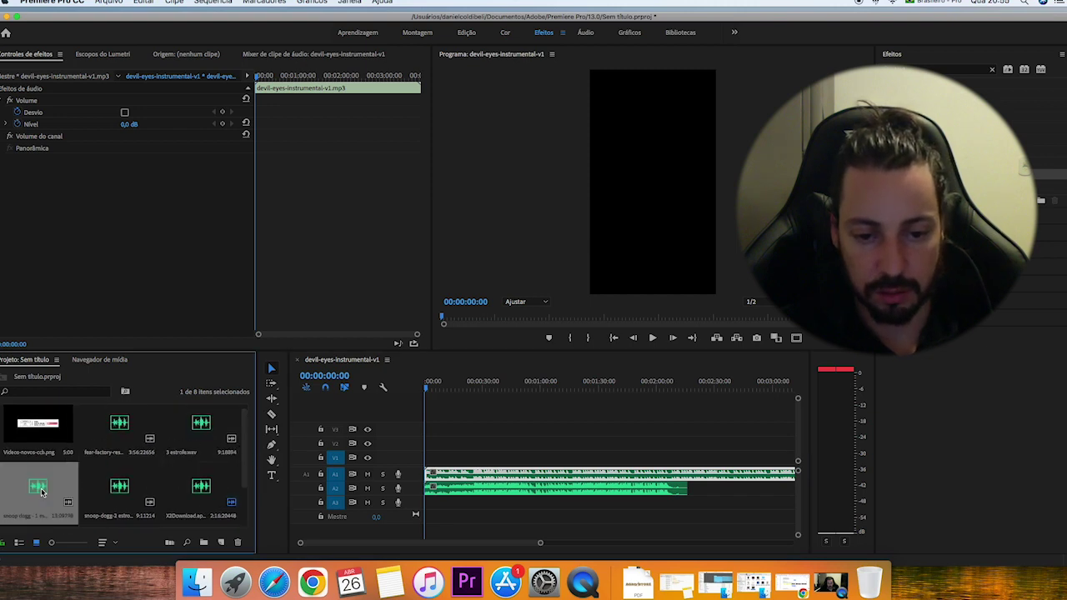
left_click(452, 485)
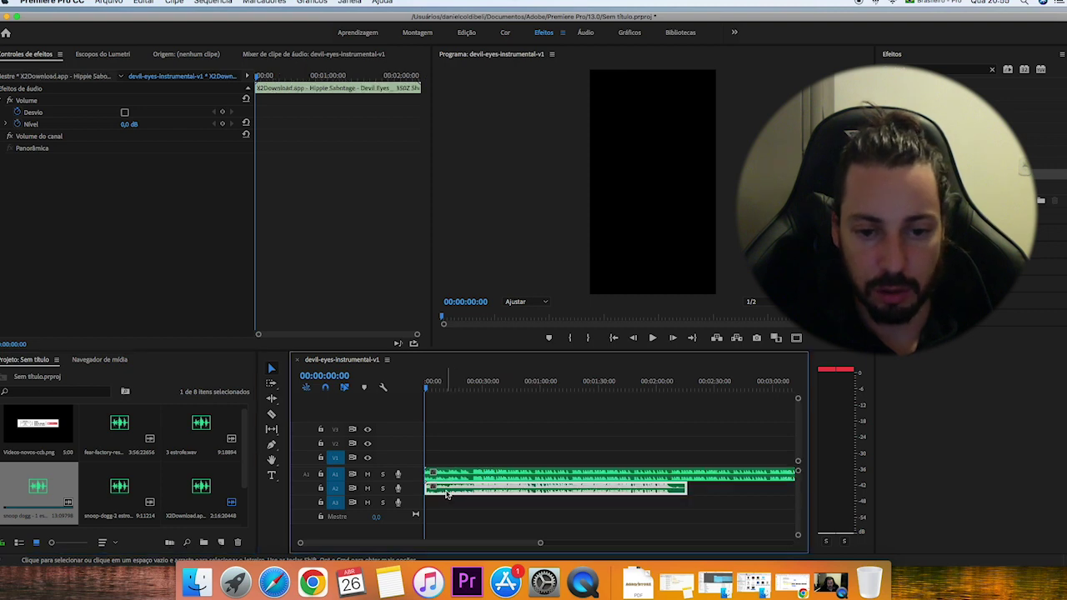
left_click(38, 490)
left_click_drag(465, 464, 458, 503)
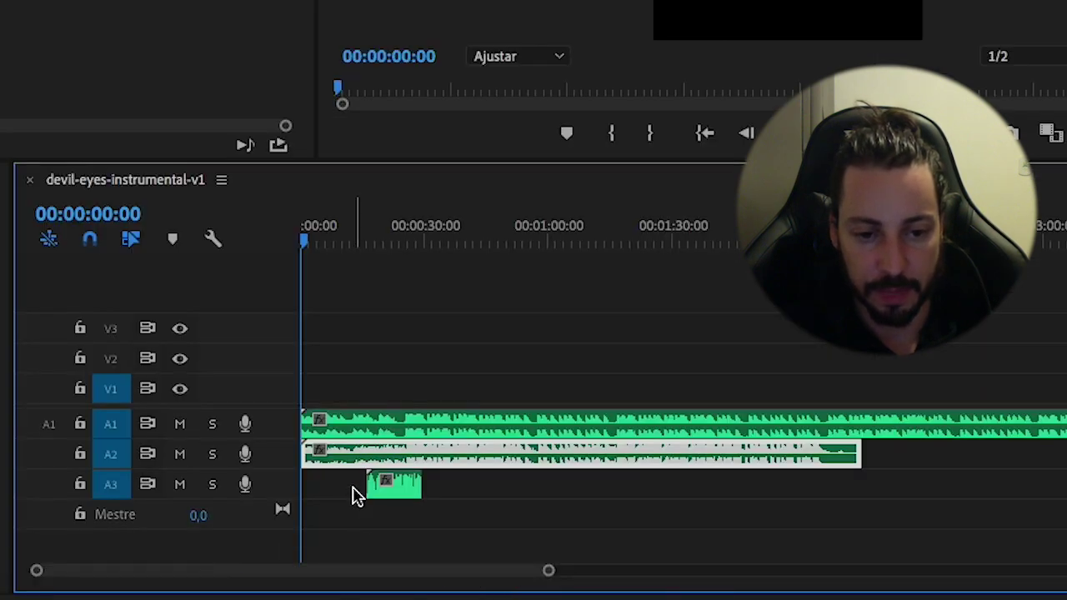
left_click_drag(396, 492, 330, 496)
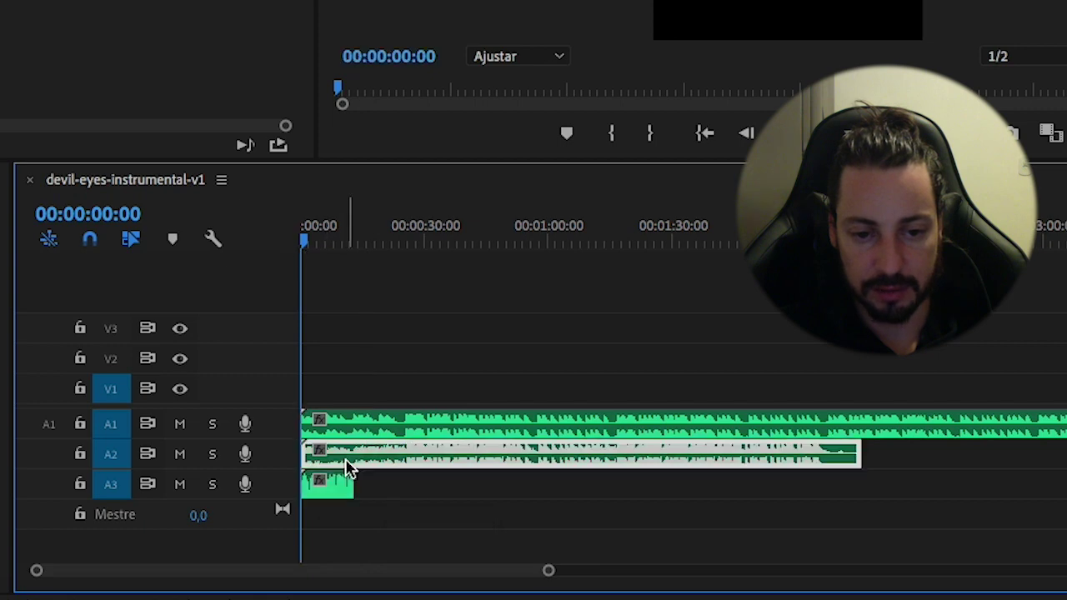
Mute tracks A2 and A1 and play the first Snoop Dogg verse on A3 on its own.
left_click(181, 456)
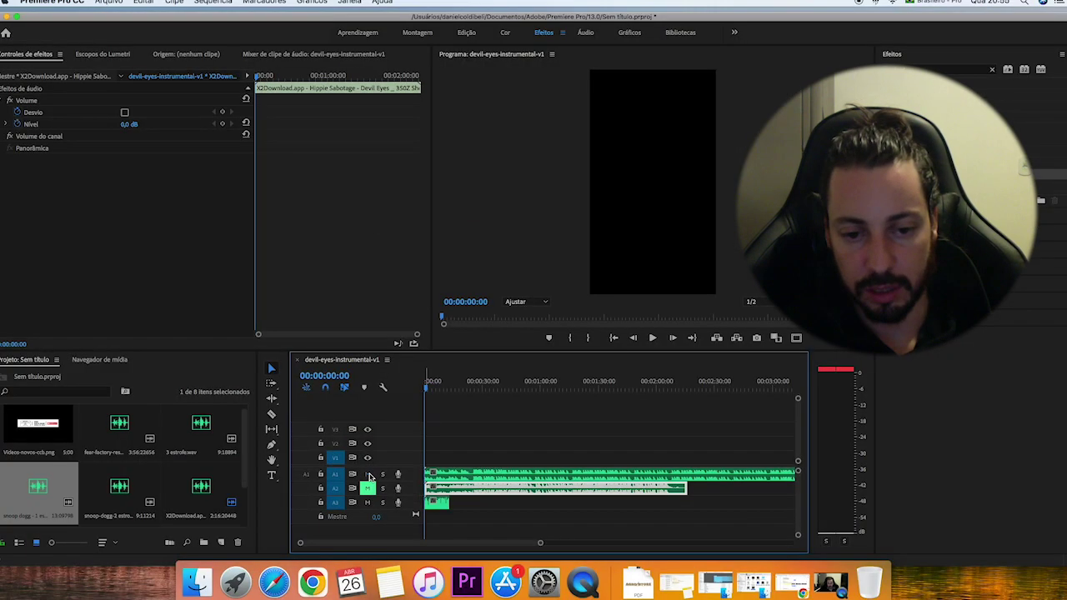
left_click(369, 475)
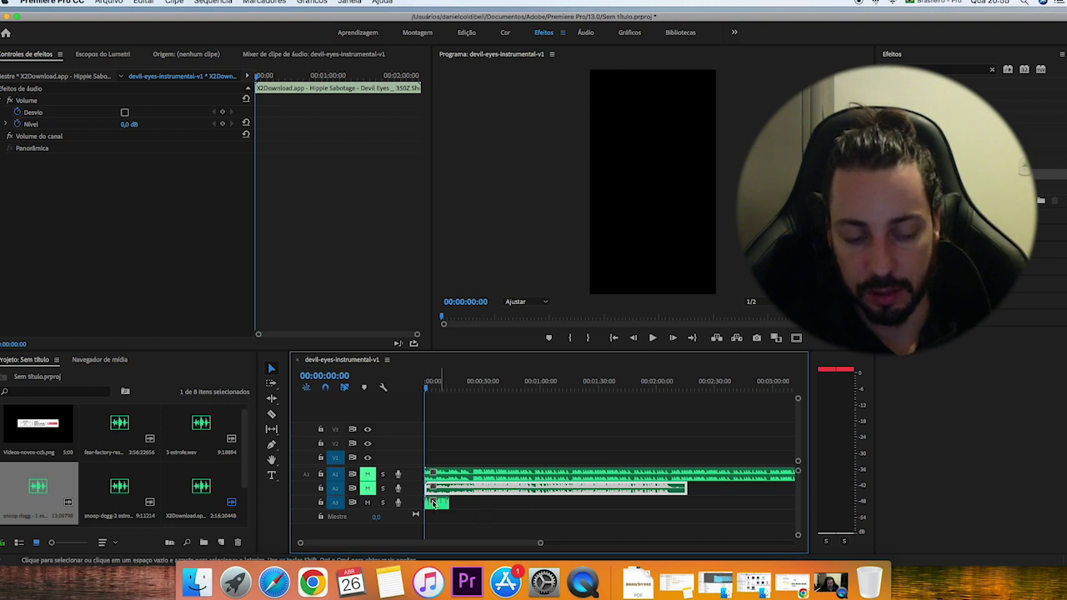
left_click(439, 504)
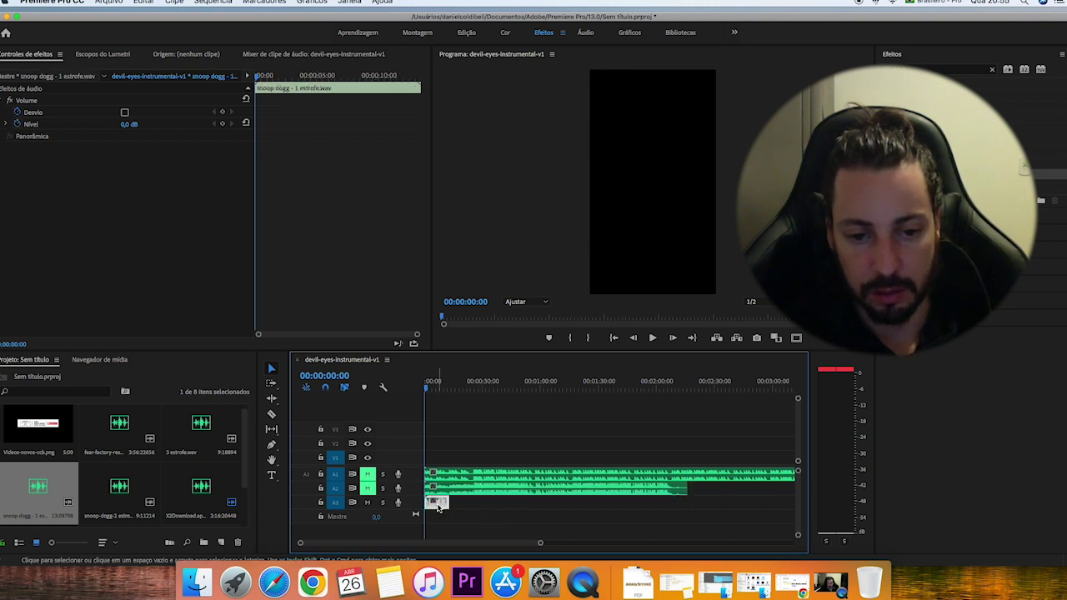
key("space")
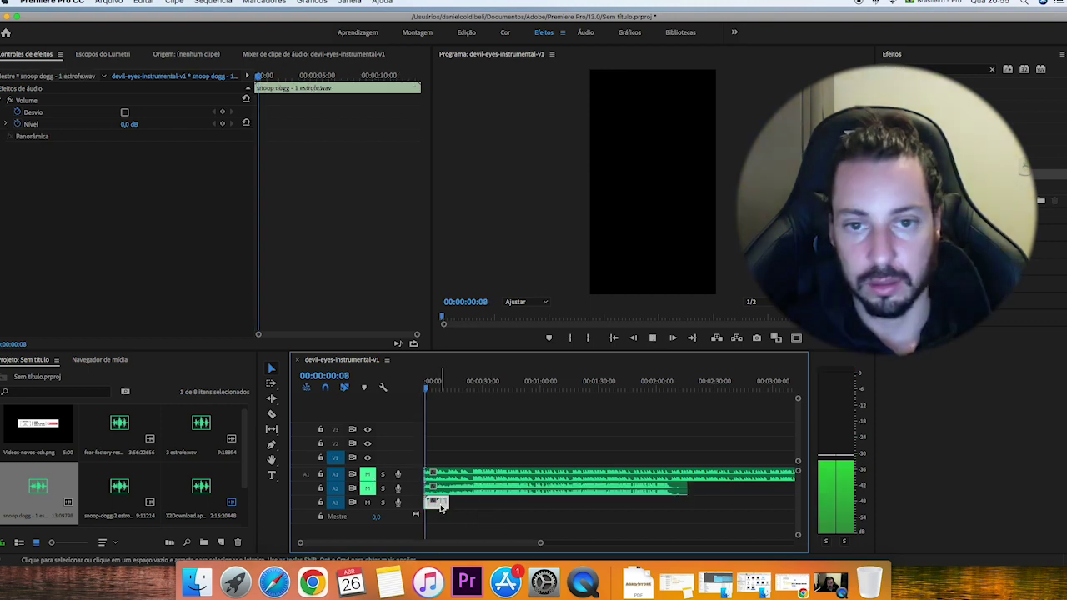
Switch to Chrome to check the opening line of the Devil Eyes lyrics, and return to Premiere Pro.
left_click(322, 585)
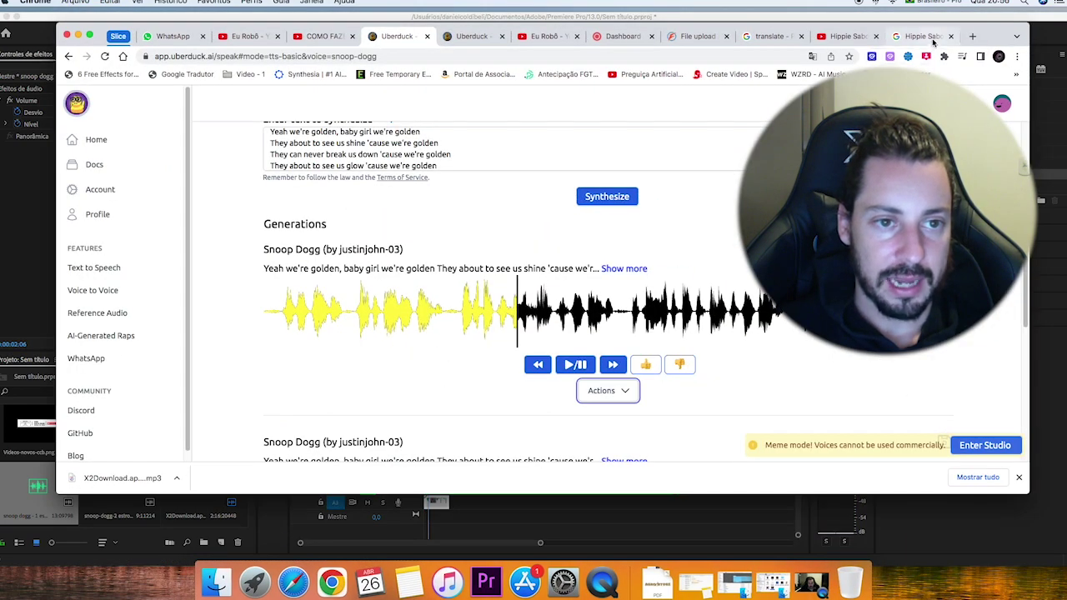
left_click(933, 42)
scroll(450, 221, "up", 3)
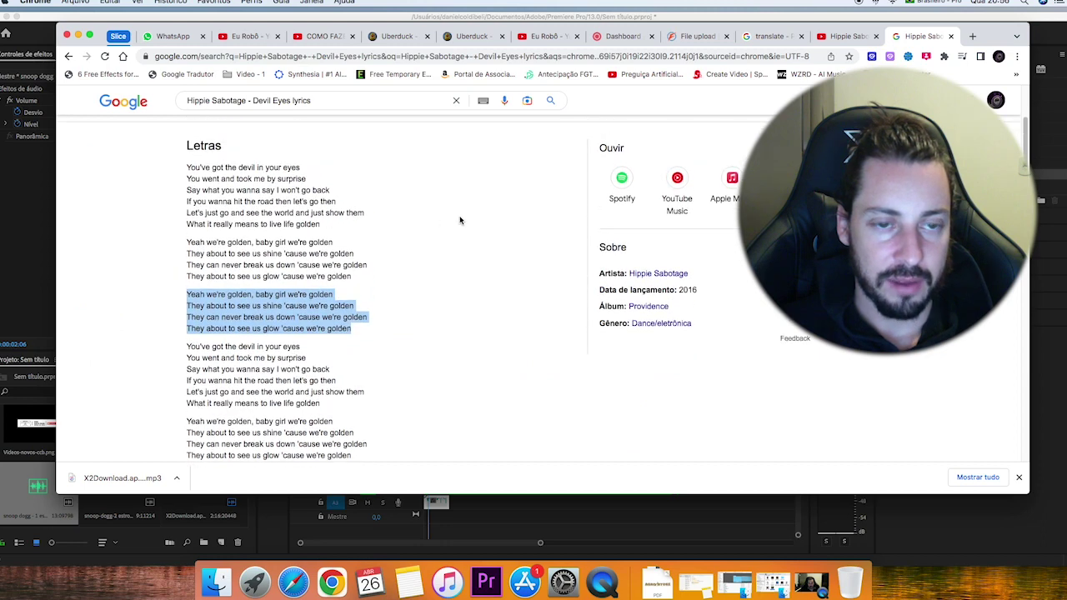
left_click_drag(188, 166, 308, 169)
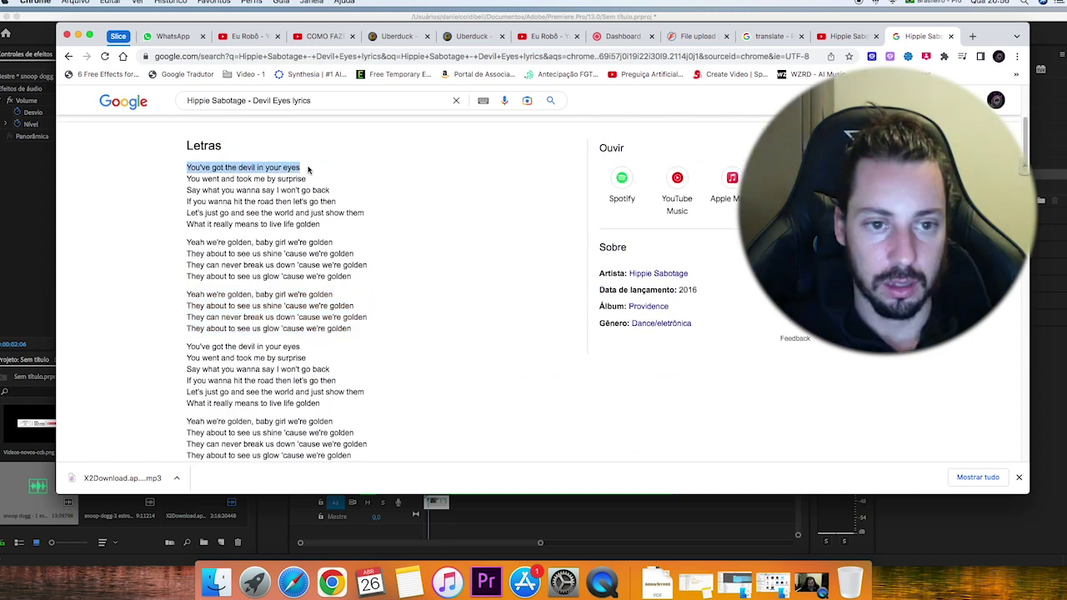
left_click(499, 515)
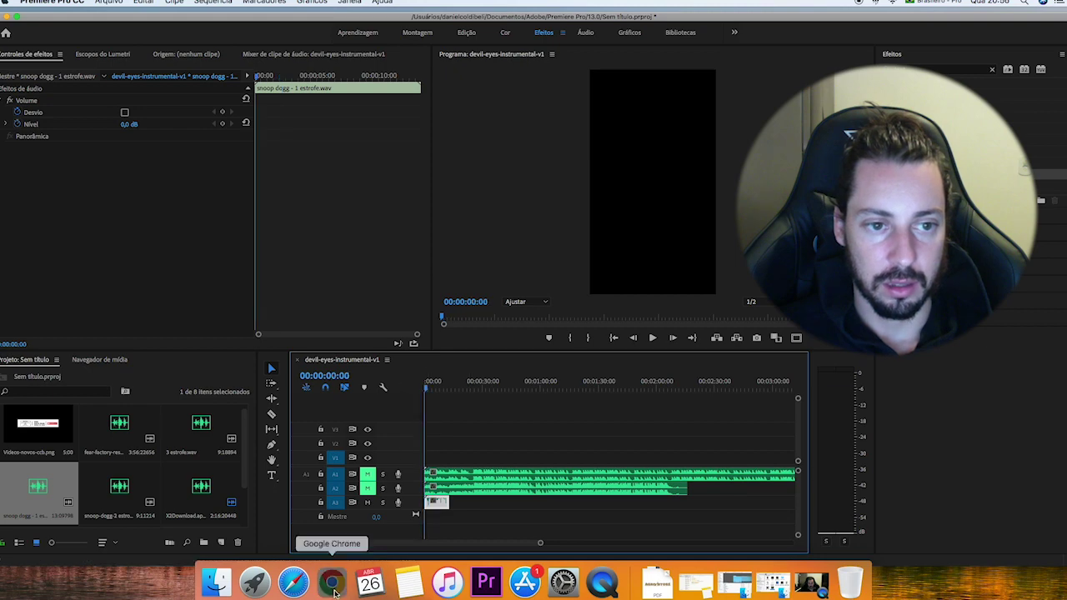
Switch to Chrome with the Devil Eyes lyrics, shrink its window and place it so the Premiere timeline stays visible.
left_click(333, 588)
scroll(188, 183, "down", 5)
scroll(293, 239, "up", 5)
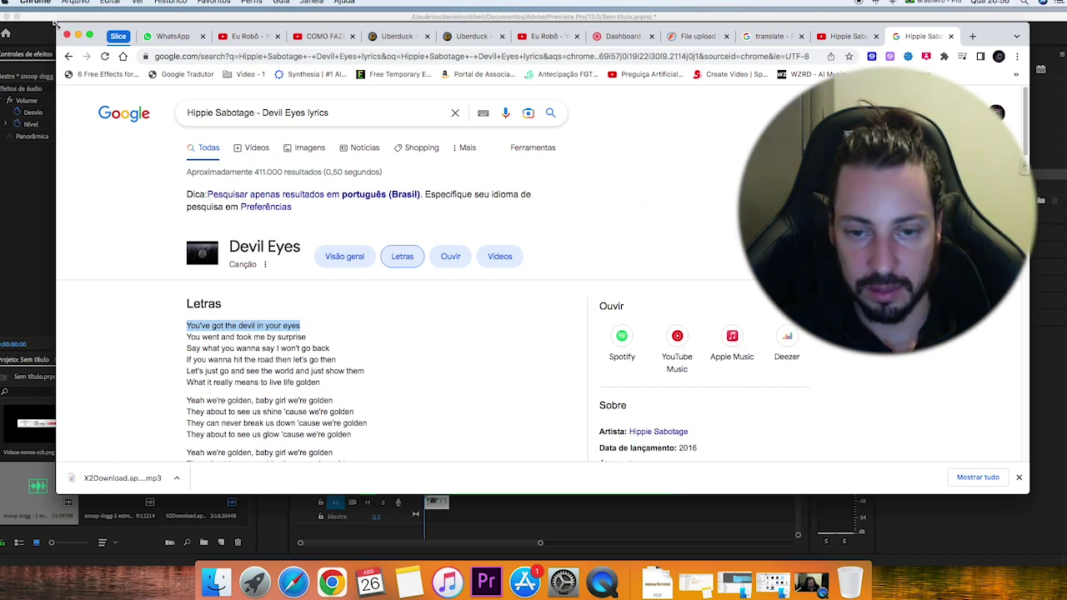
left_click_drag(57, 26, 73, 27)
left_click_drag(418, 88, 563, 123)
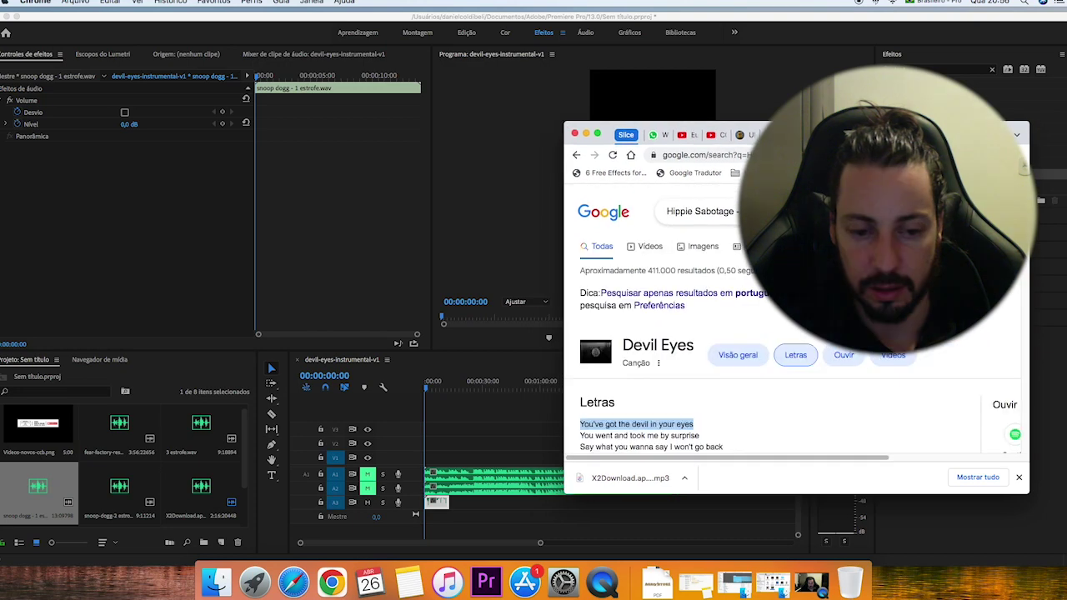
left_click_drag(989, 125, 446, 80)
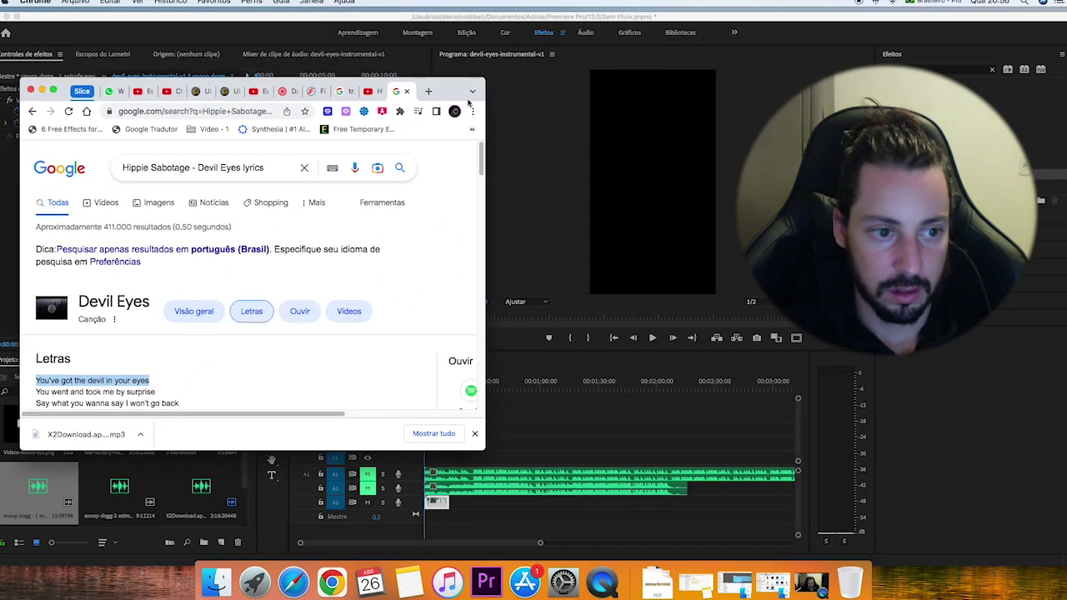
Play the first Snoop Dogg verse from the start while following the matching first-stanza lyrics line by line in Chrome, and stop playback.
left_click(653, 338)
left_click(652, 338)
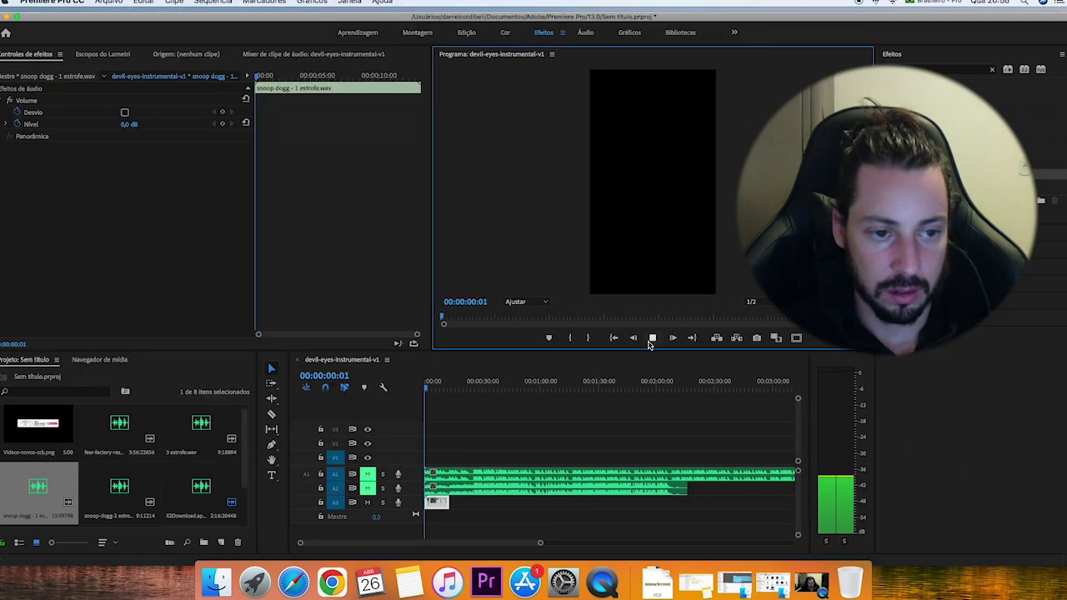
left_click(342, 590)
triple_click(71, 391)
scroll(71, 391, "down", 3)
left_click_drag(35, 317, 157, 316)
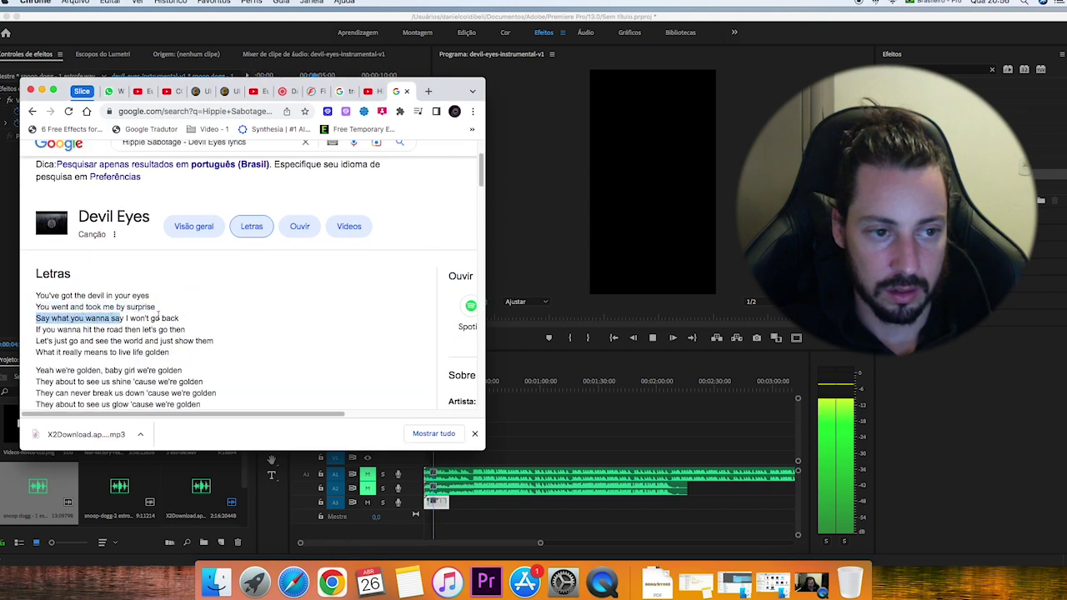
left_click_drag(36, 330, 141, 330)
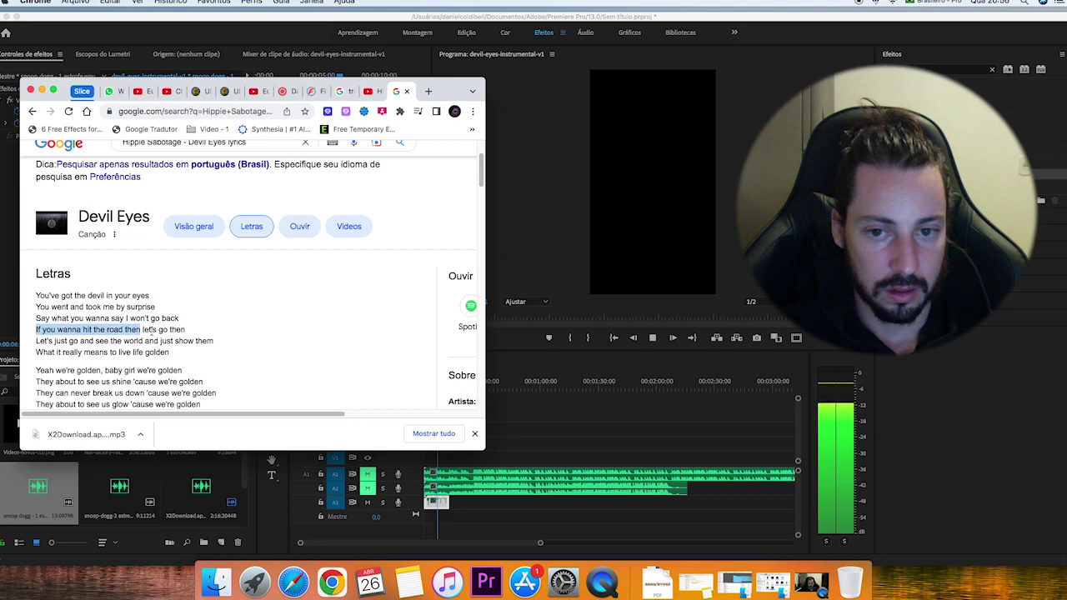
left_click_drag(37, 342, 236, 348)
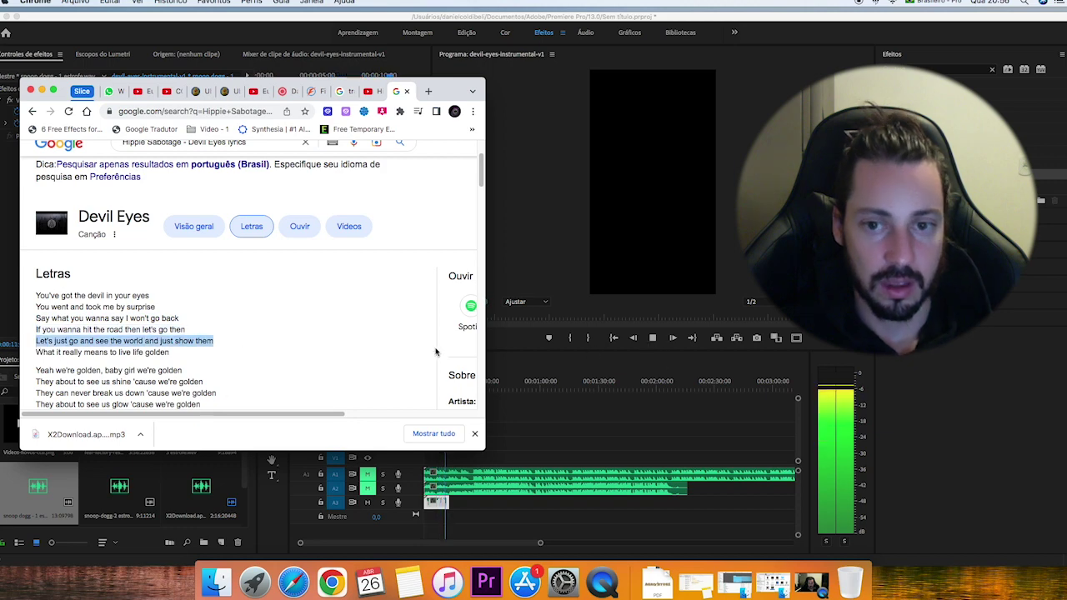
left_click_drag(36, 351, 206, 355)
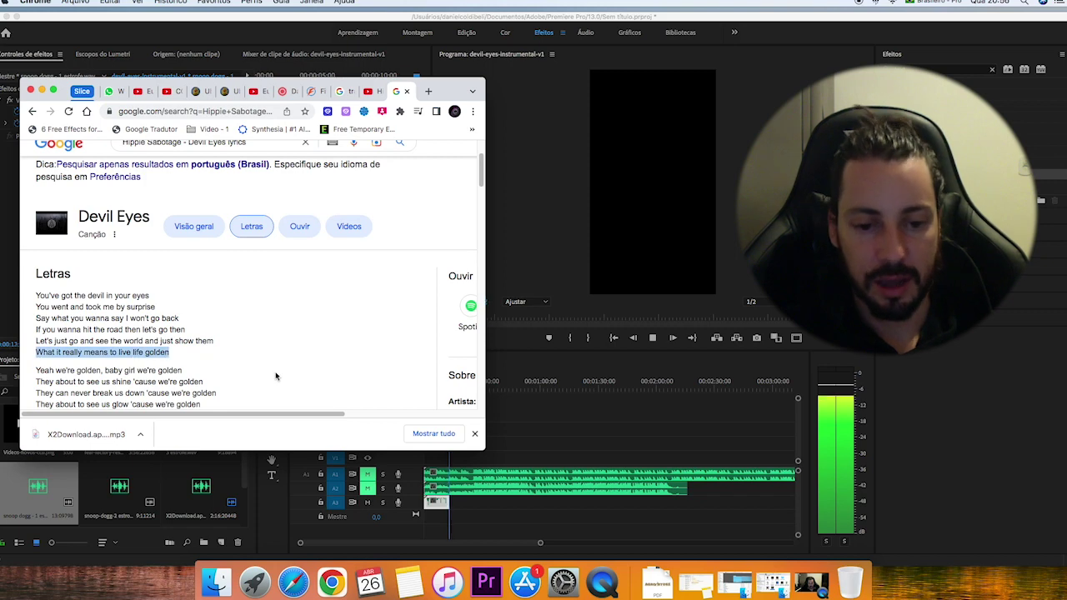
left_click(654, 338)
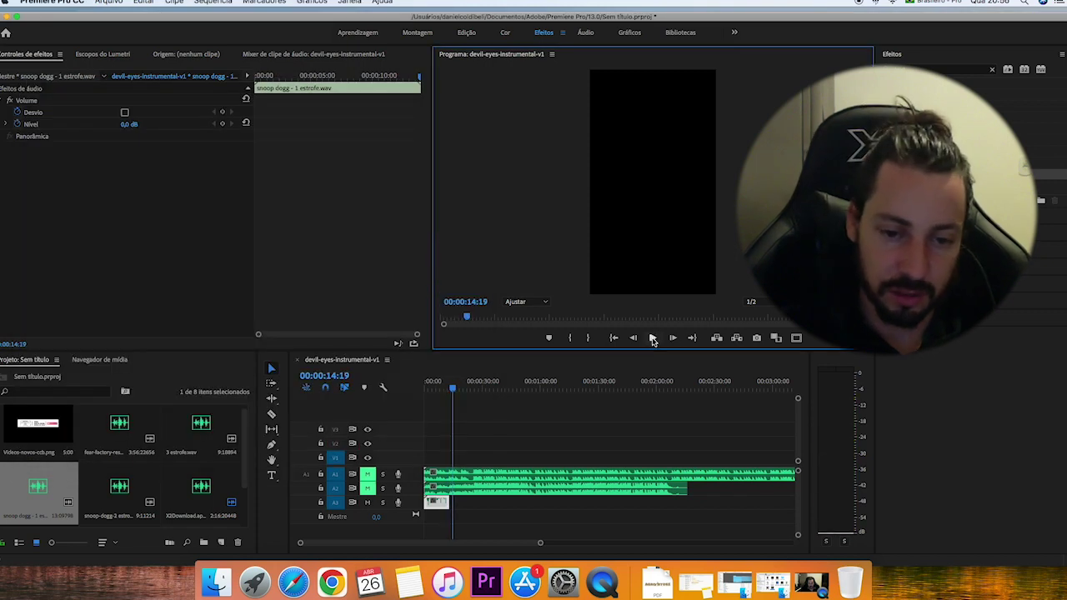
Return the playhead to the start of the sequence and unmute the original song on track A2.
left_click(545, 439)
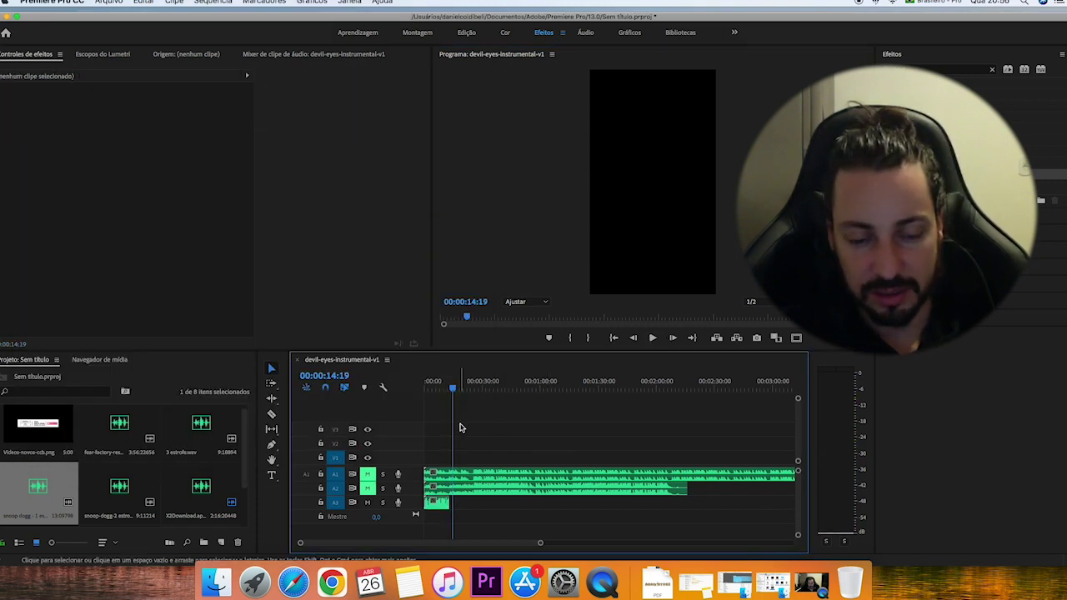
left_click_drag(453, 389, 426, 392)
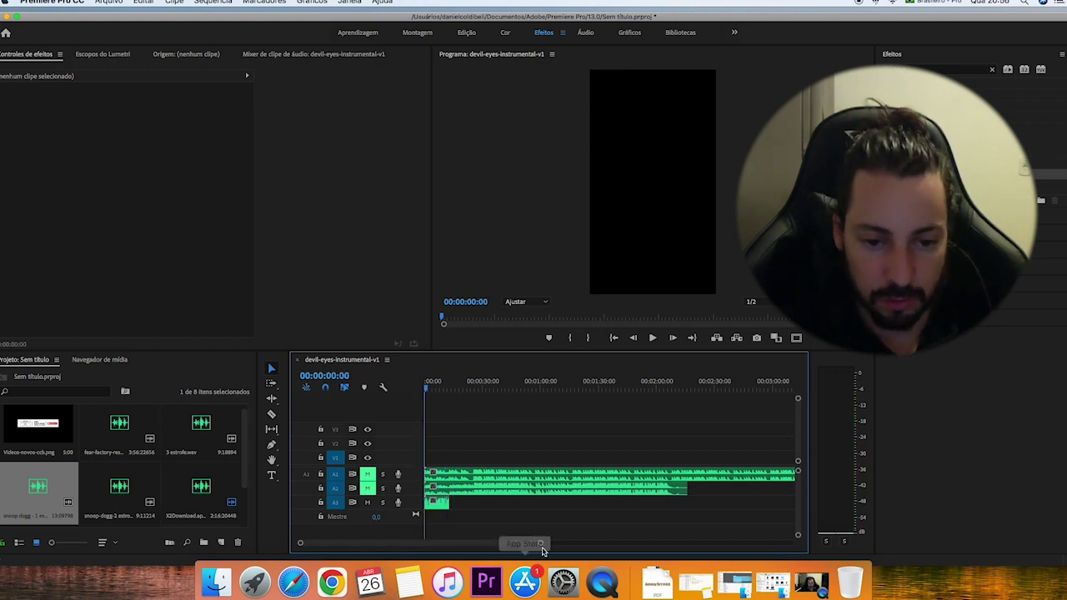
left_click_drag(540, 545, 397, 543)
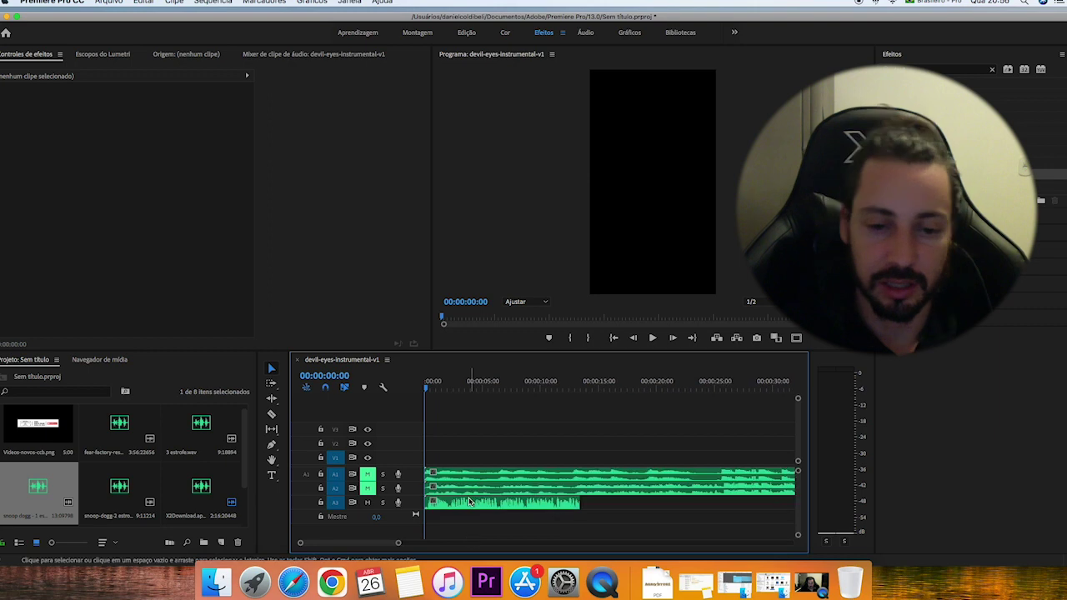
left_click(480, 474)
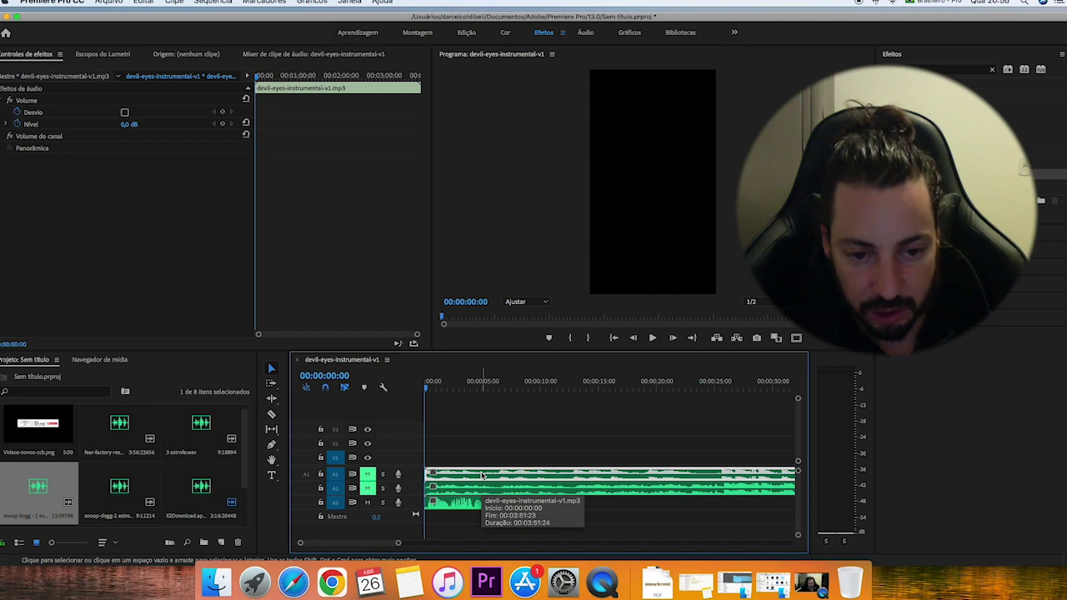
left_click(483, 490)
left_click(552, 533)
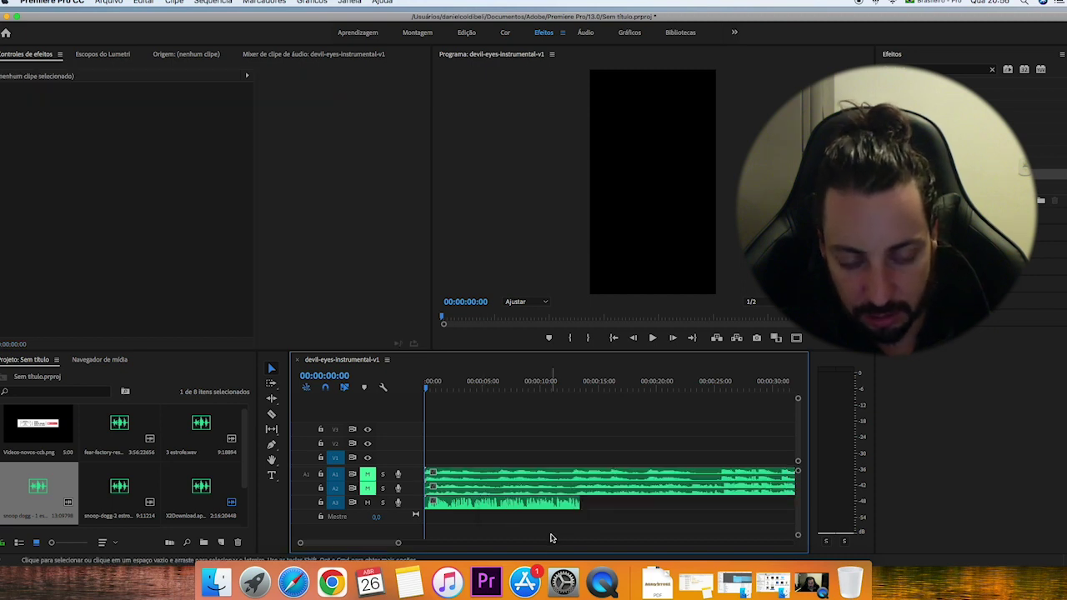
left_click(367, 489)
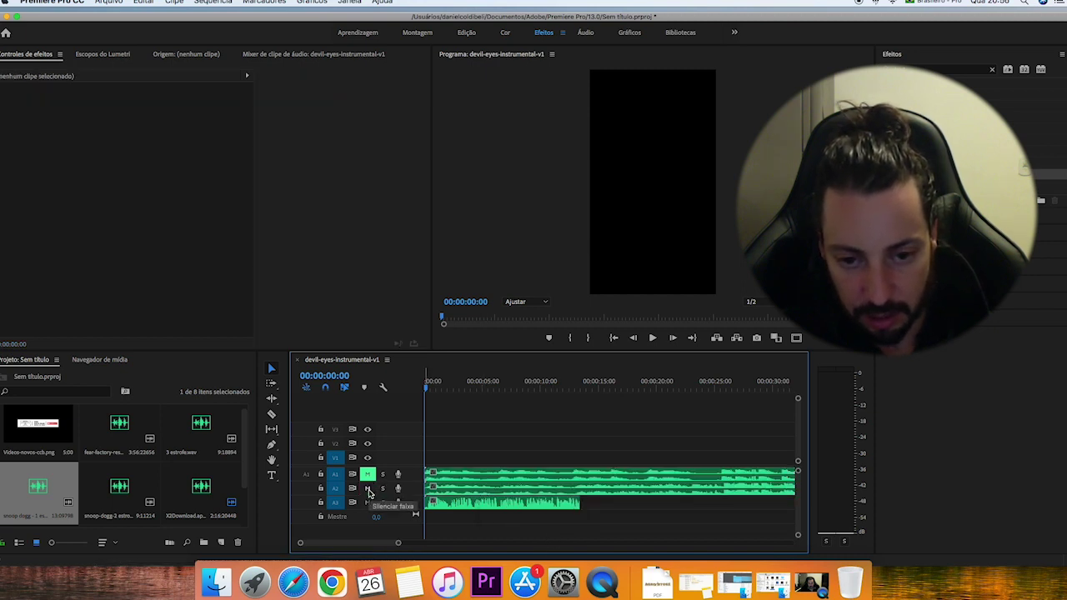
Move the first Snoop Dogg verse on A3 to start at about 10 seconds, and play the original song up to 00:00:03:03.
key("space")
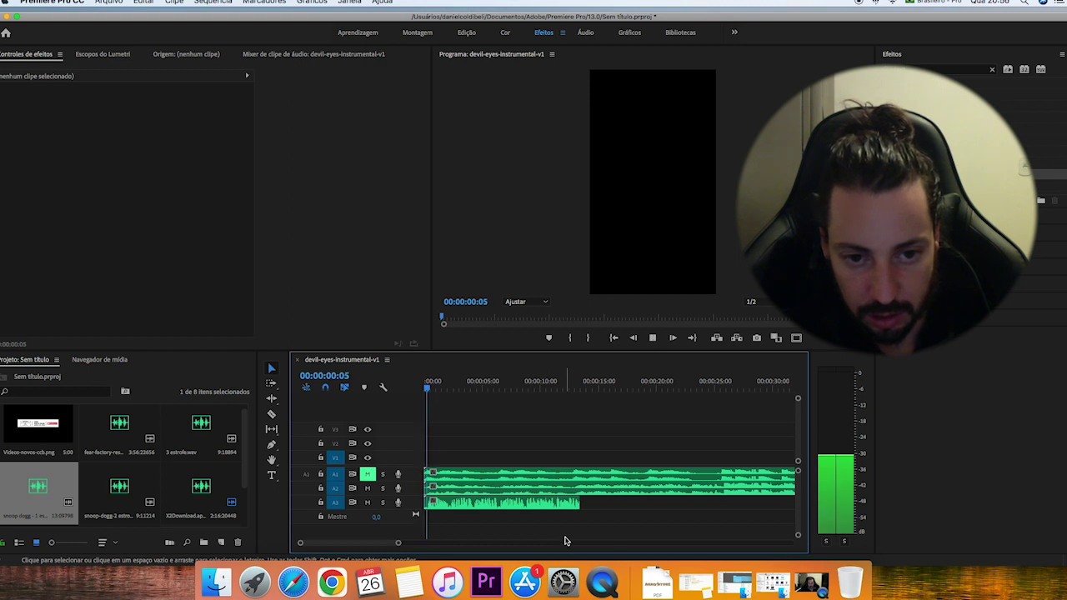
left_click_drag(529, 510, 649, 510)
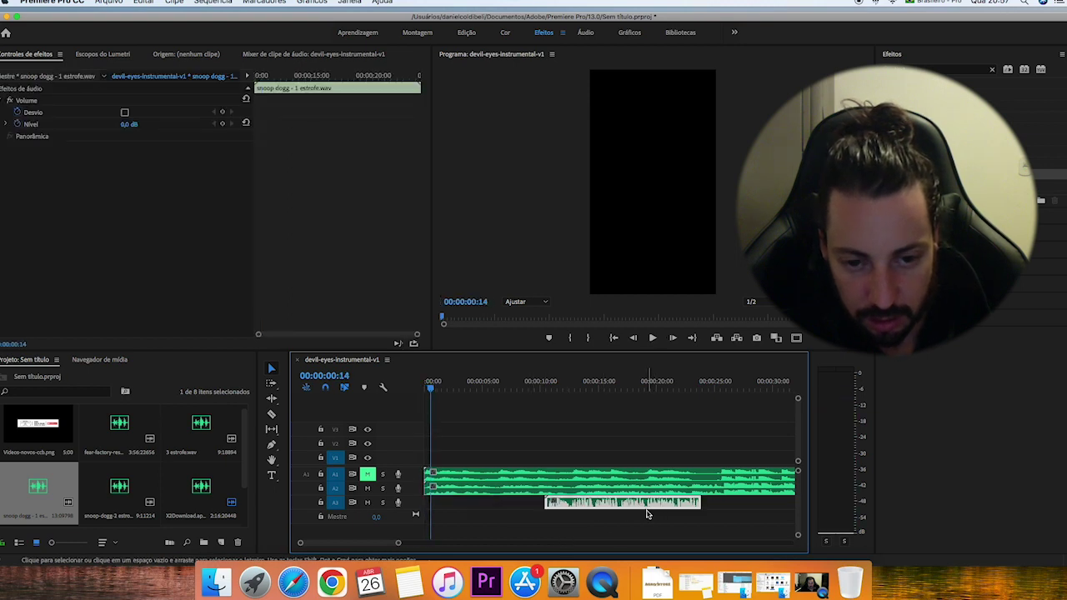
key("space")
left_click_drag(443, 386, 427, 392)
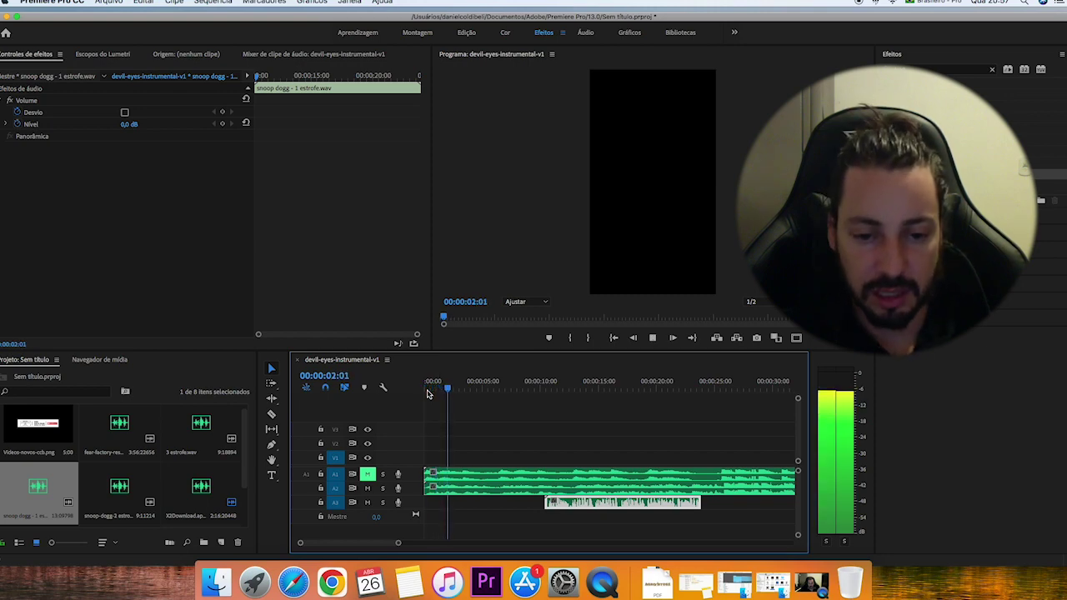
key("space")
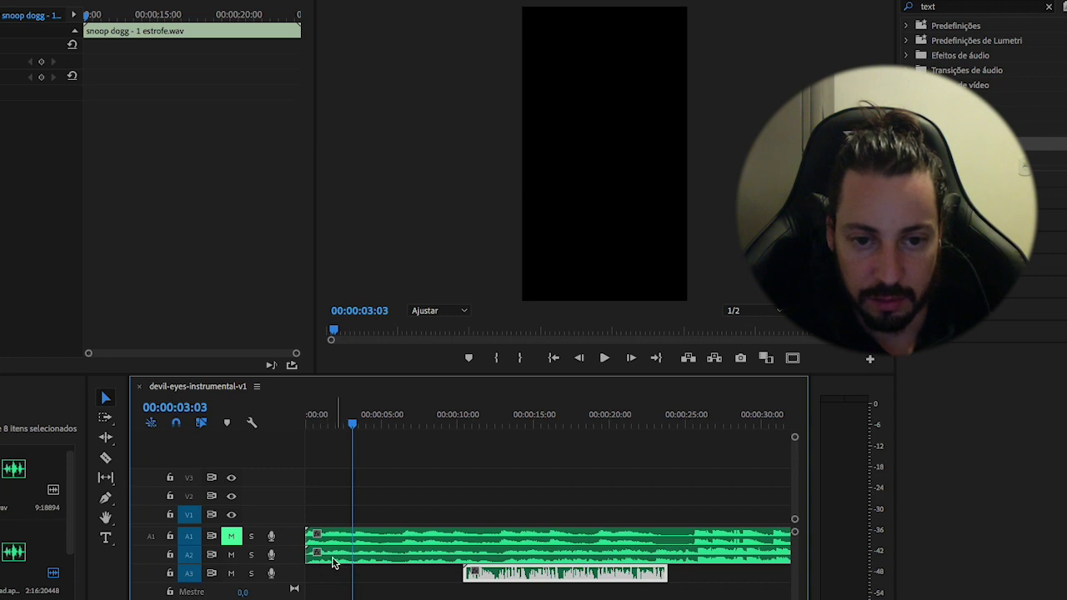
Add a sequence marker at 00:00:03:03 and name it "1 frase".
left_click(467, 359)
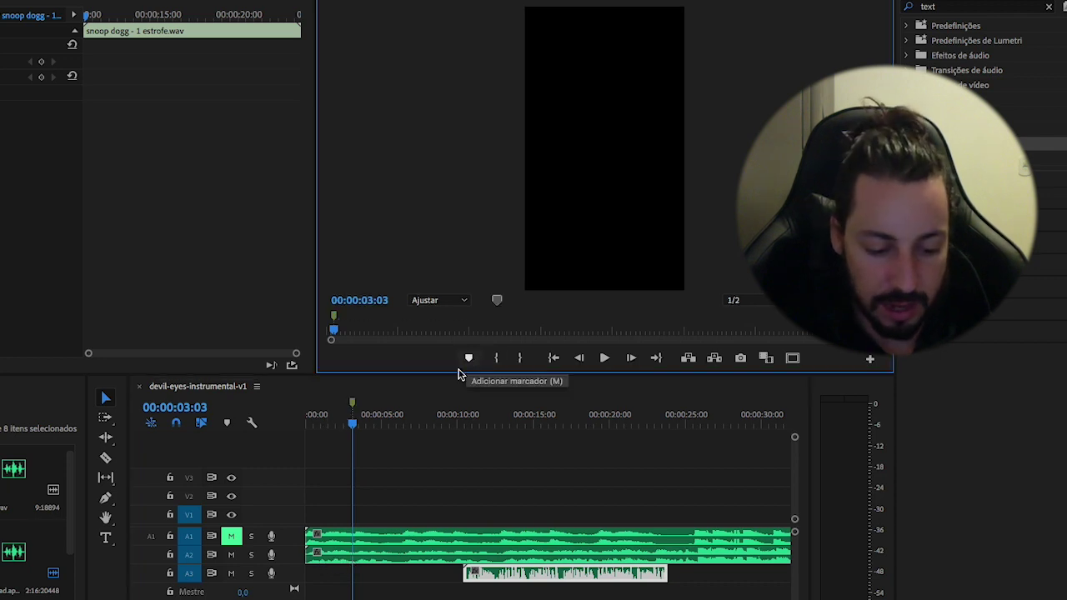
double_click(353, 408)
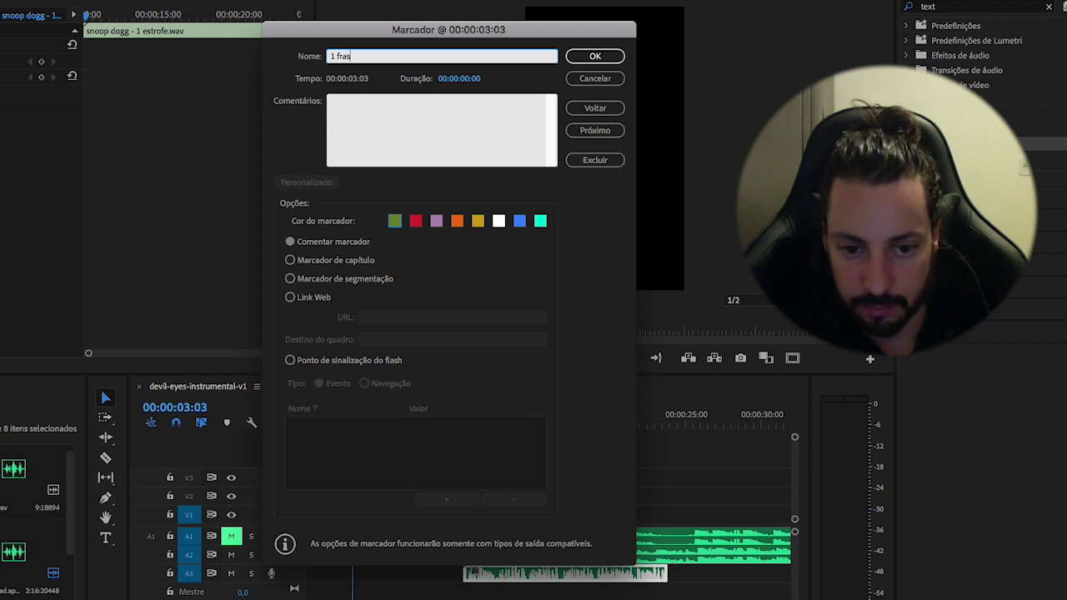
key("Return")
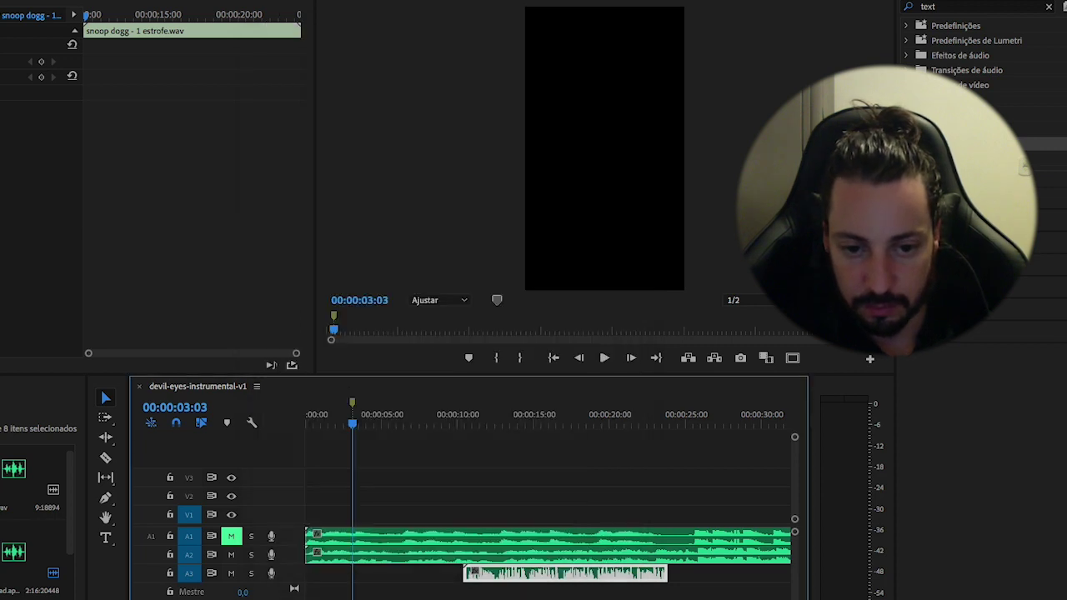
Play on to the second sung phrase, add a marker at 00:00:05:20 and name it "2 frase".
left_click(604, 359)
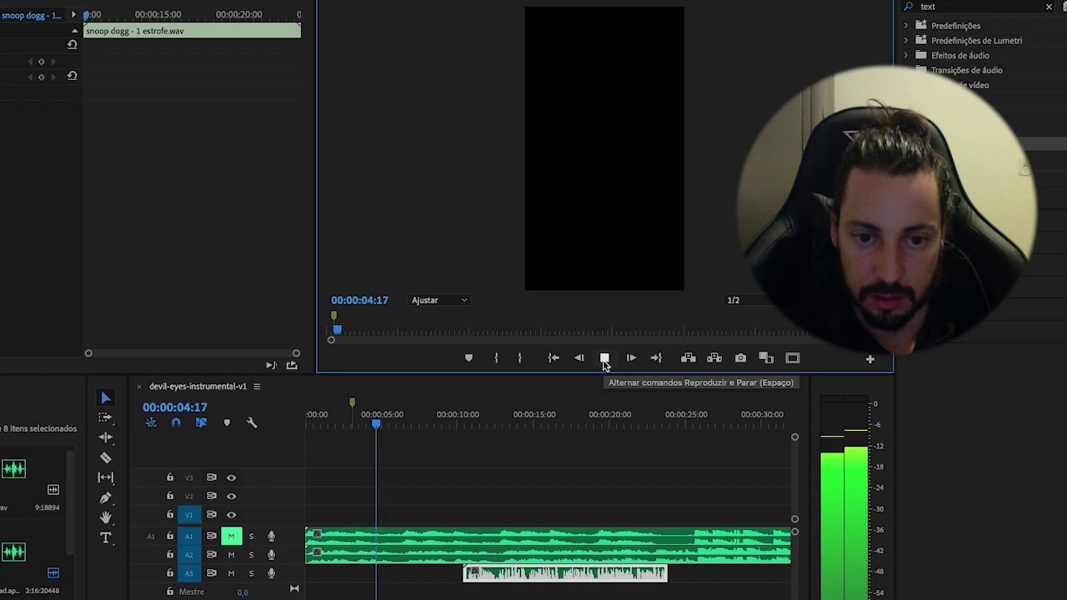
left_click(604, 359)
left_click(468, 358)
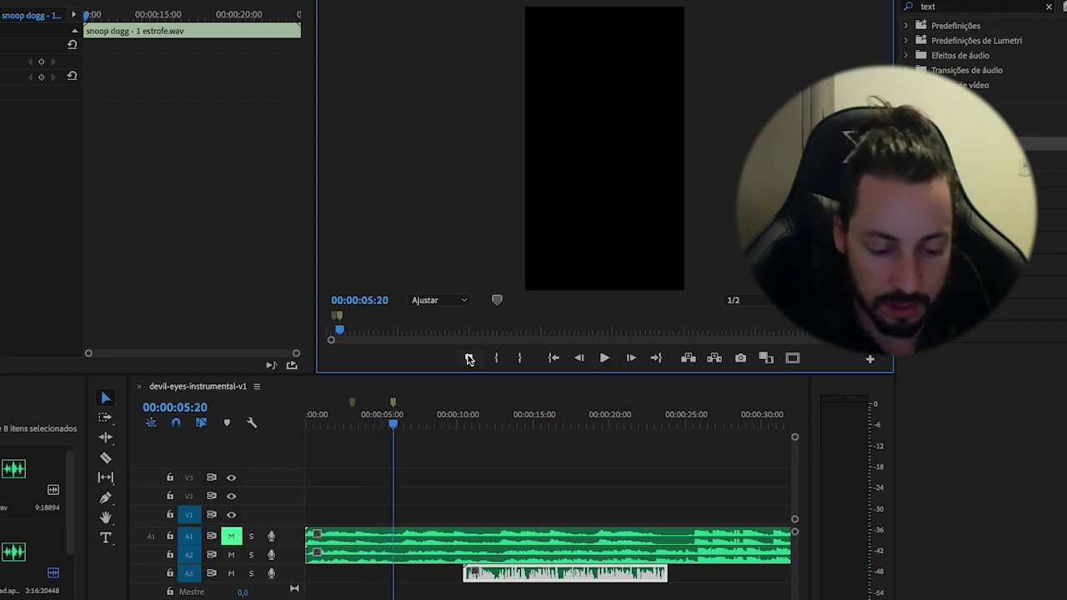
left_click(395, 408)
double_click(393, 406)
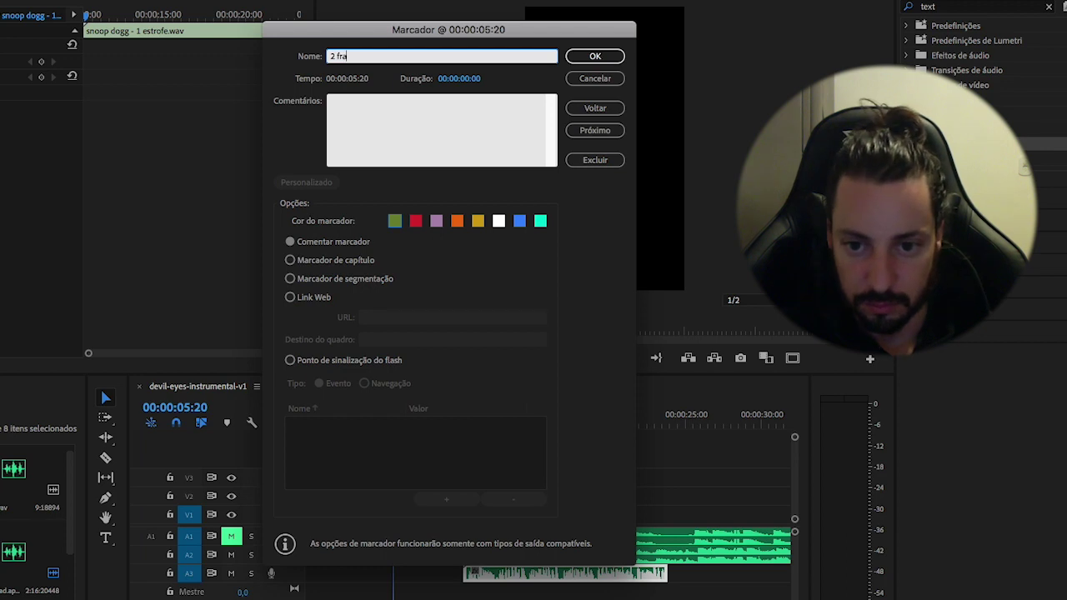
left_click(592, 58)
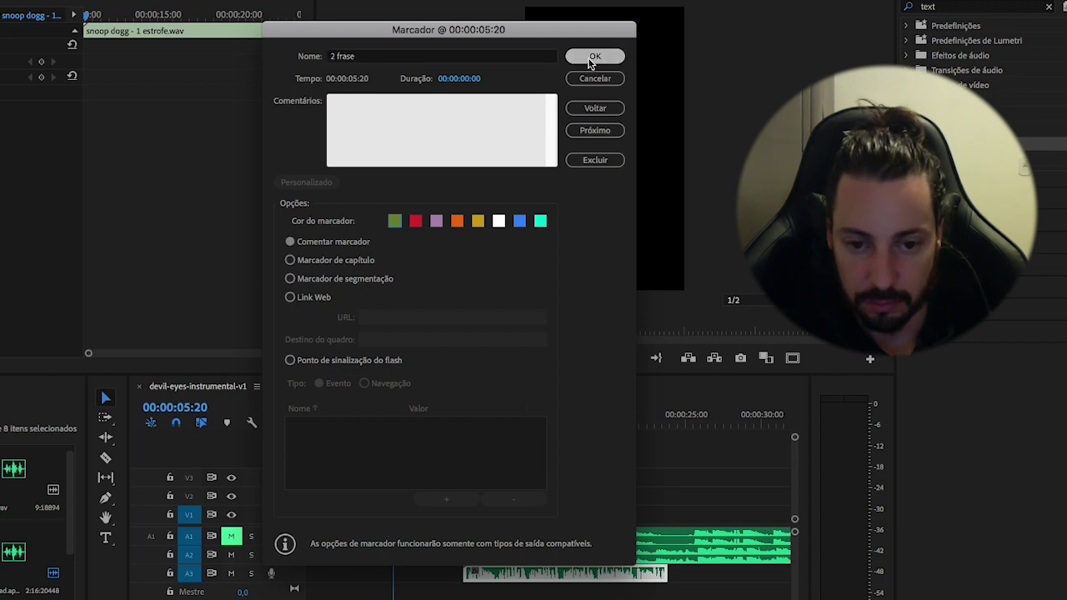
Replay from the second marker to find the third phrase, add a marker at 00:00:07:10 and name it "3 frase".
left_click(603, 359)
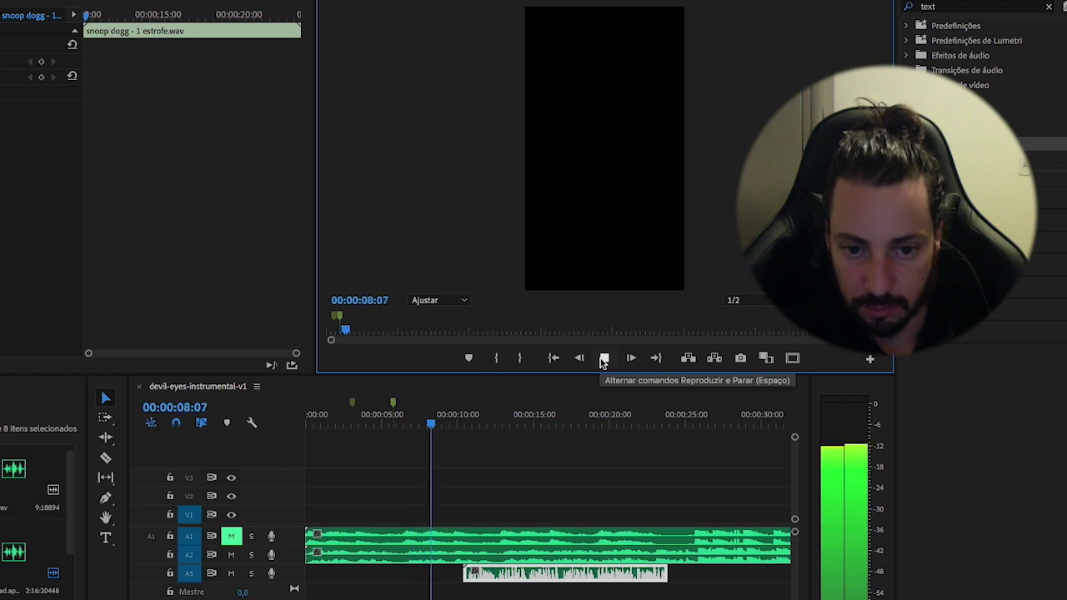
left_click(603, 359)
left_click_drag(432, 427, 397, 426)
left_click(604, 358)
left_click(605, 360)
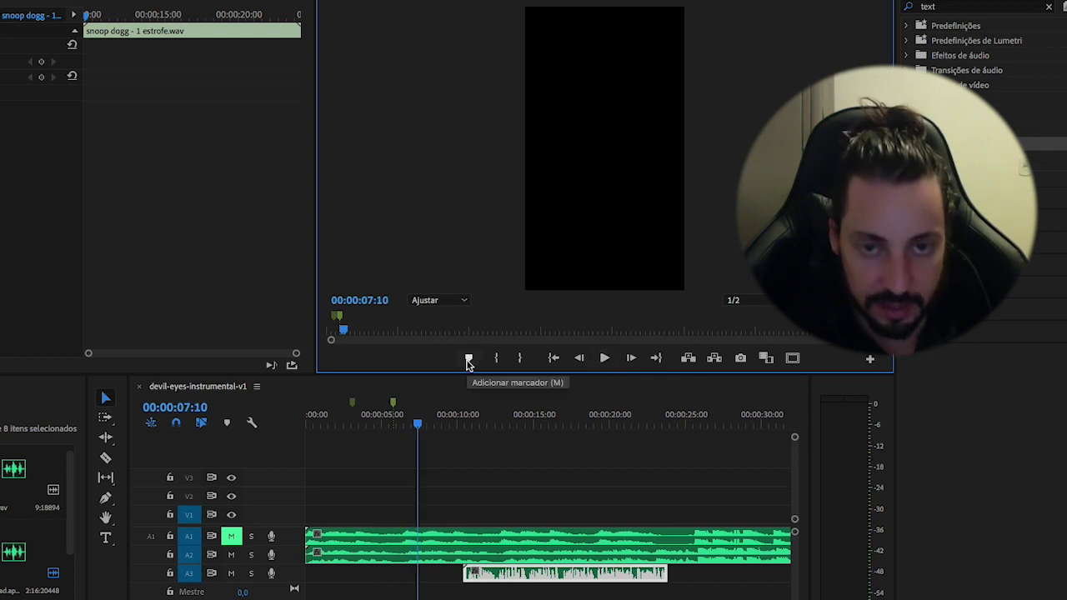
left_click(469, 360)
double_click(420, 404)
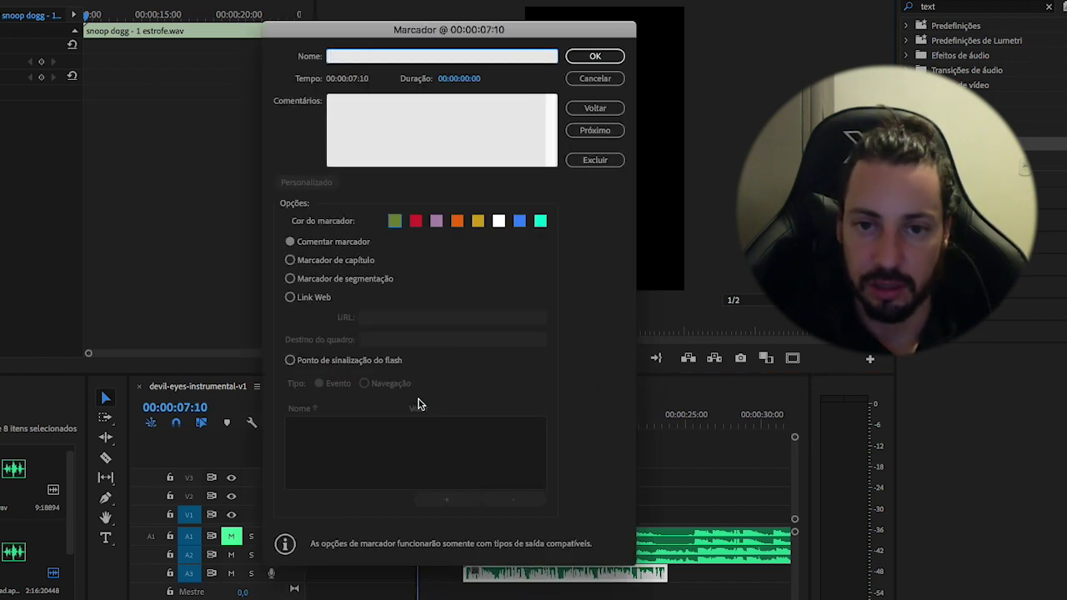
type("3 frase")
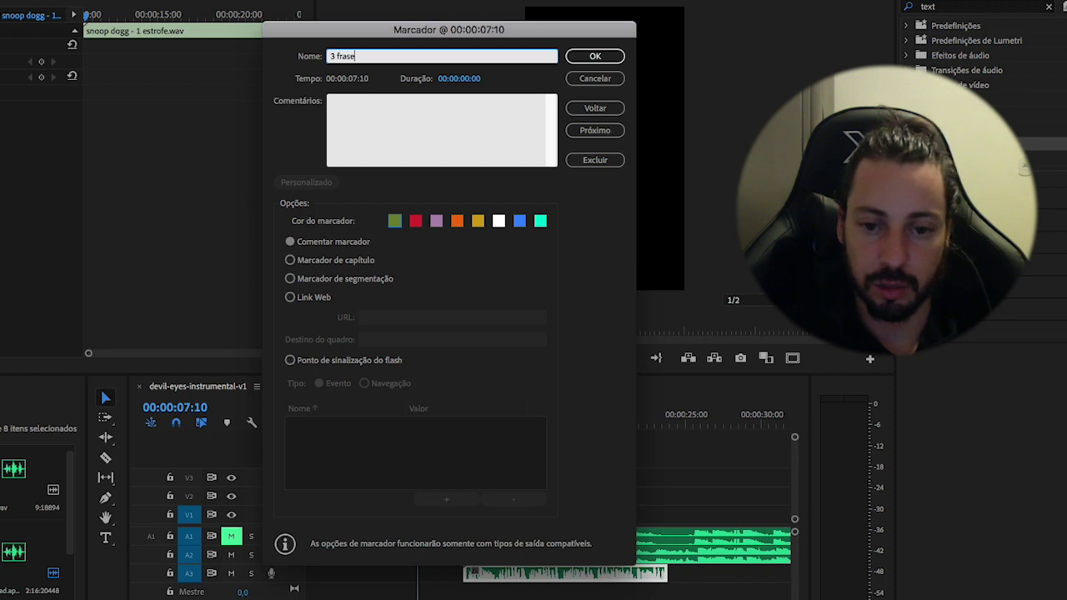
left_click(590, 58)
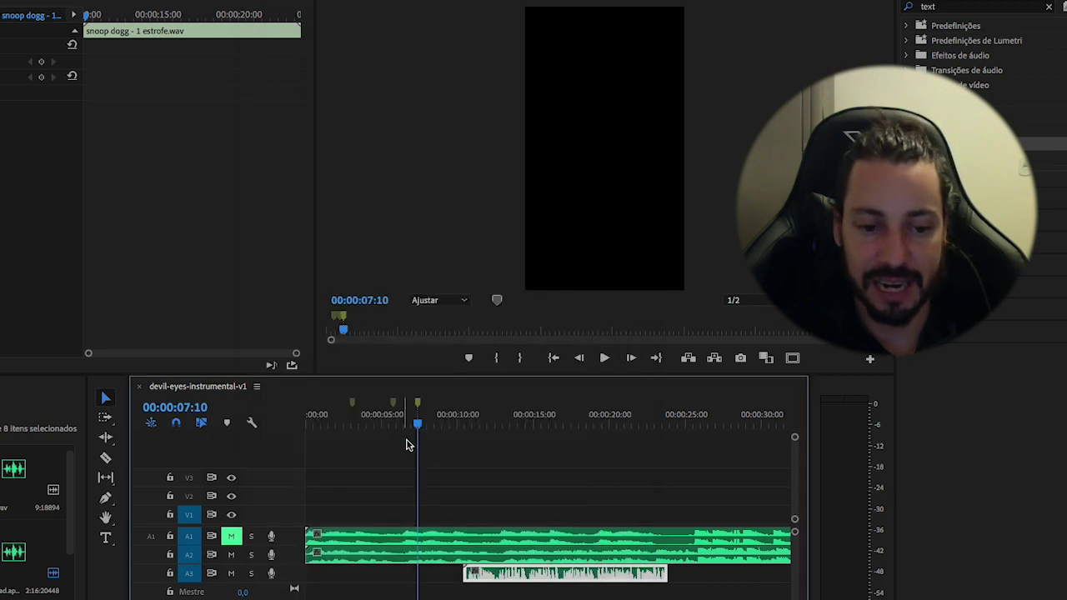
Switch to Chrome to highlight the first line of the Devil Eyes lyrics, and return to Premiere Pro.
left_click_drag(419, 426, 394, 446)
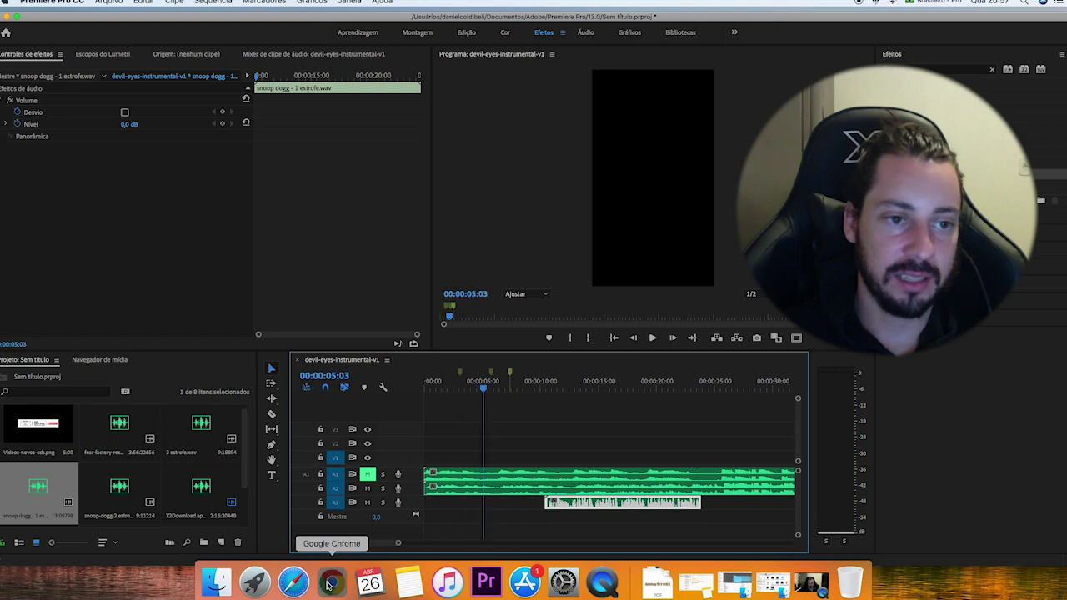
left_click(329, 584)
left_click_drag(35, 295, 150, 296)
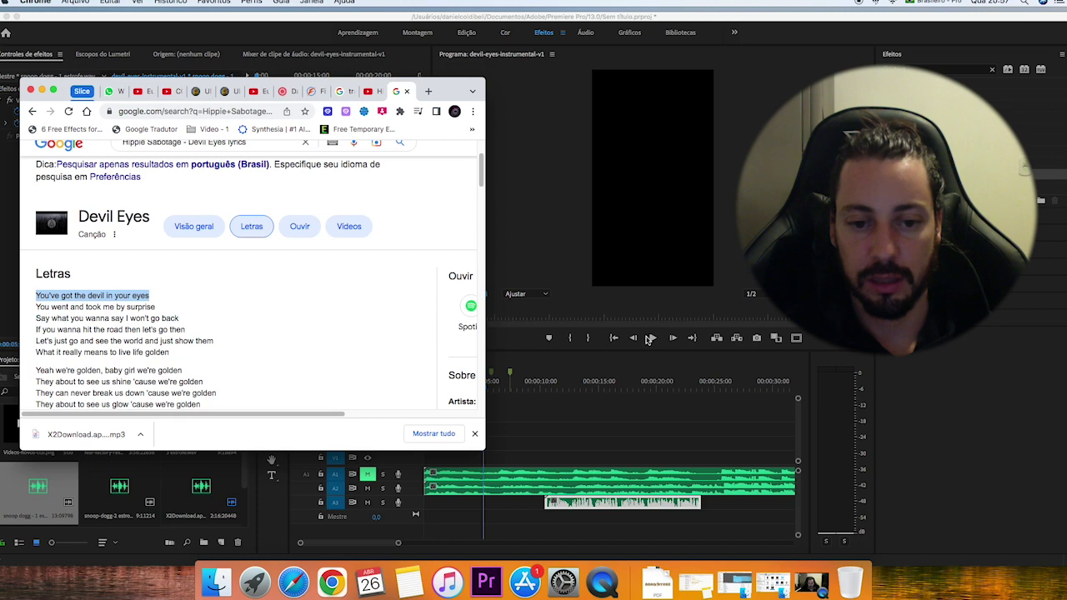
left_click(581, 469)
Align the start of snoop dogg - 1 estrofe.wav on A3 with the first phrase marker, and briefly play from near the sequence start.
left_click_drag(561, 504, 480, 505)
left_click_drag(450, 387, 401, 393)
key("space")
key("space")
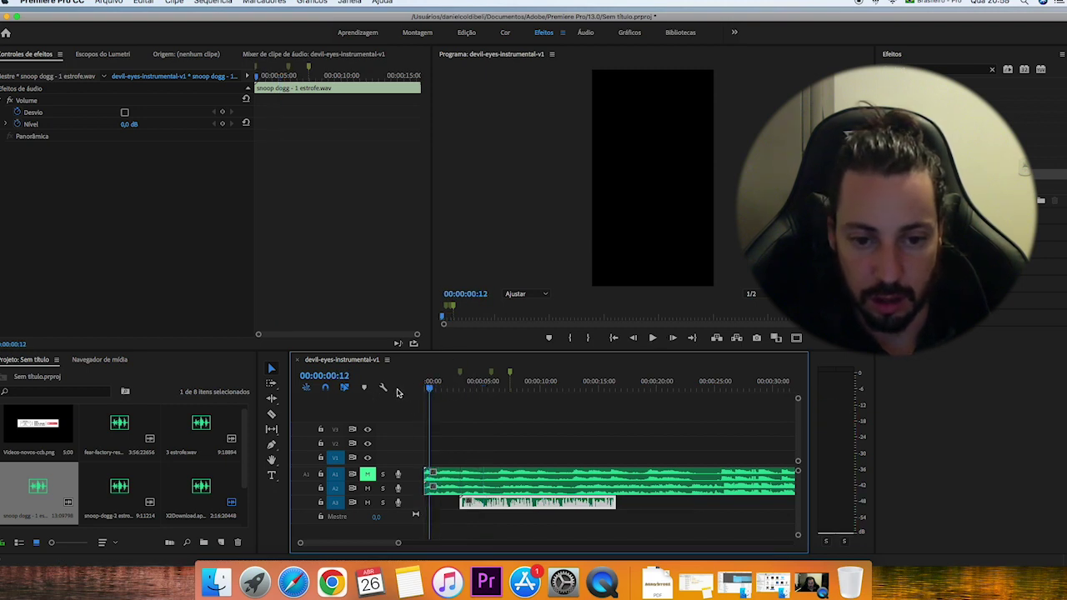
key("space")
key("space")
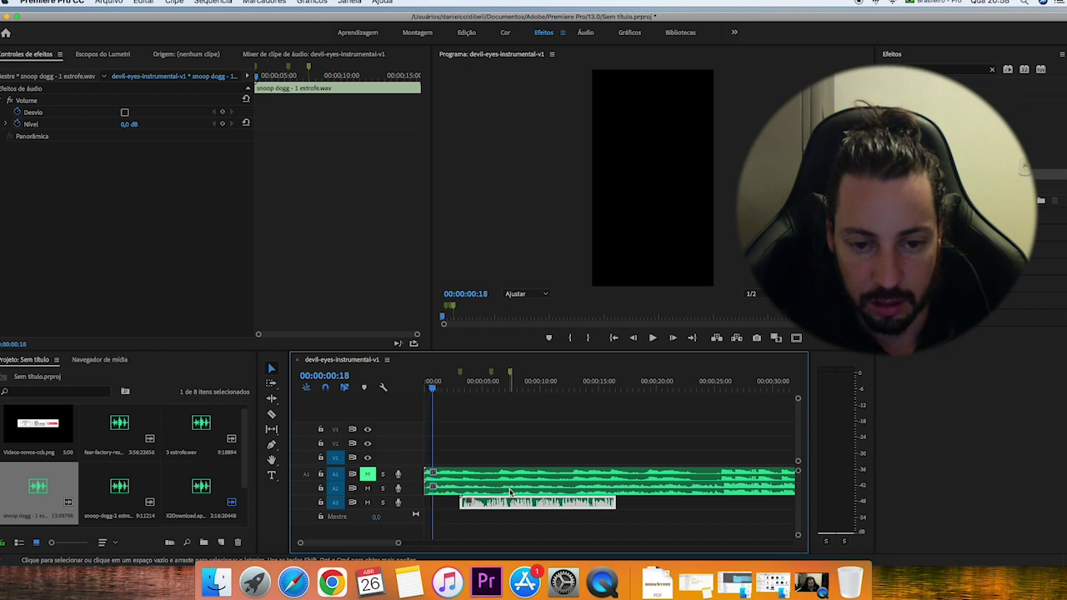
Move the verse clip on A3 to start at 00:00:00:17, play its first line, and compare it with the lyrics in Chrome.
left_click_drag(522, 504, 499, 510)
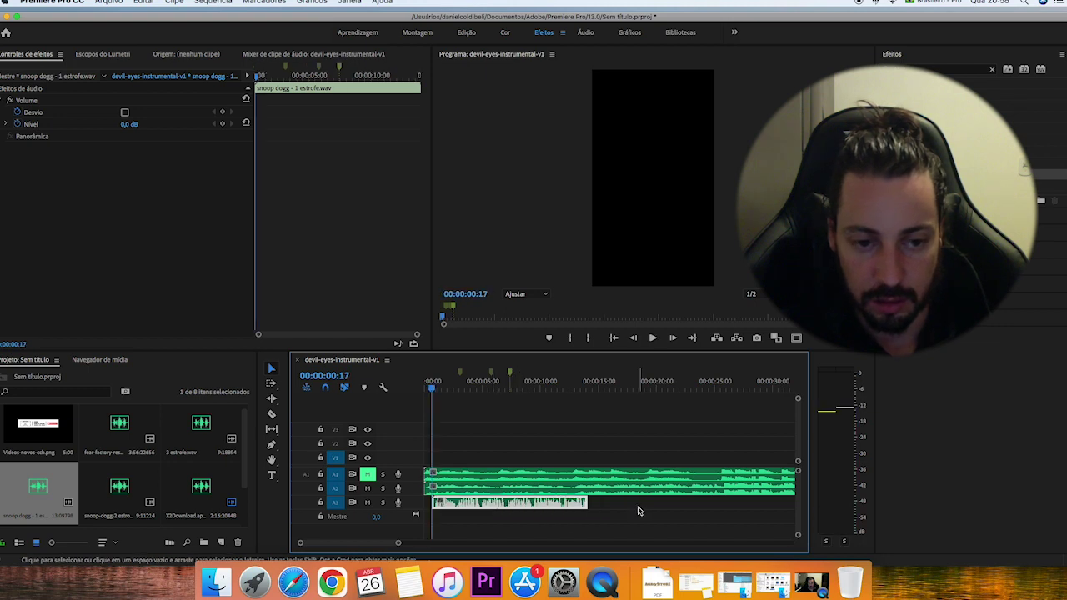
left_click(638, 508)
key("space")
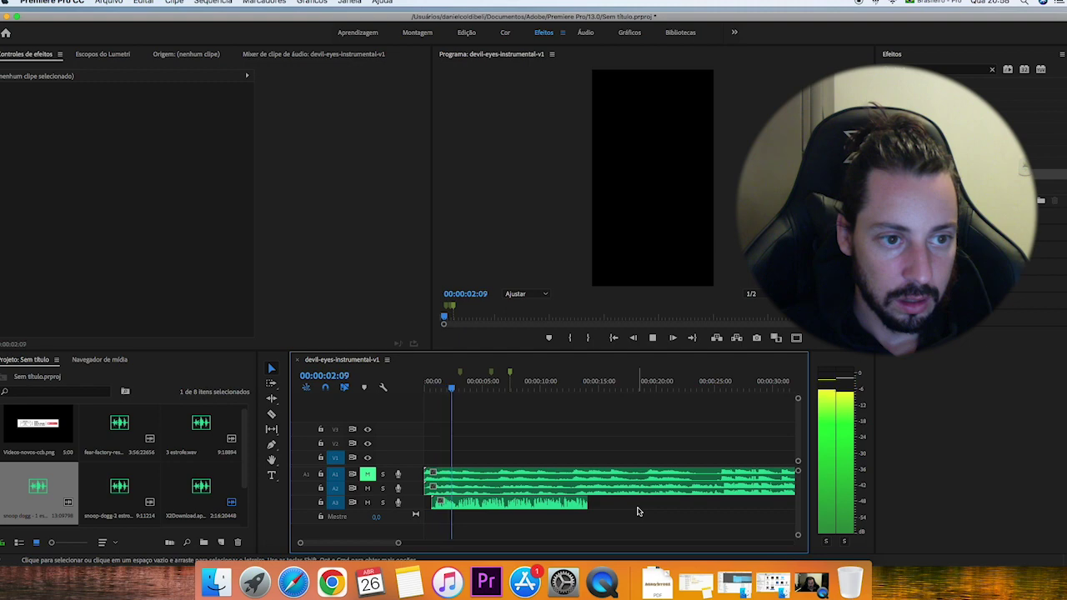
key("space")
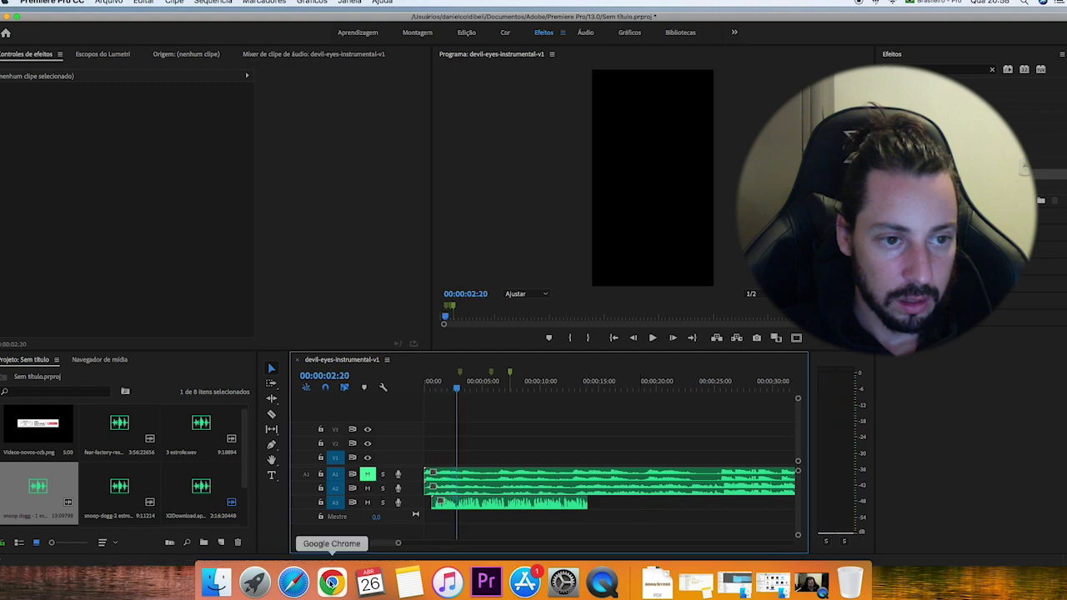
left_click(331, 583)
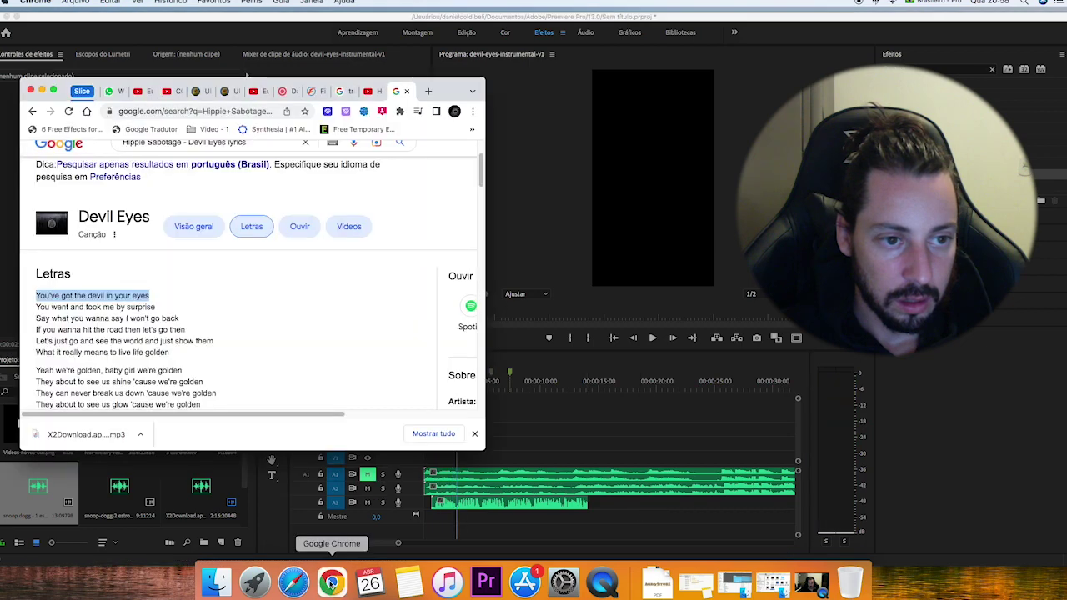
left_click(474, 506)
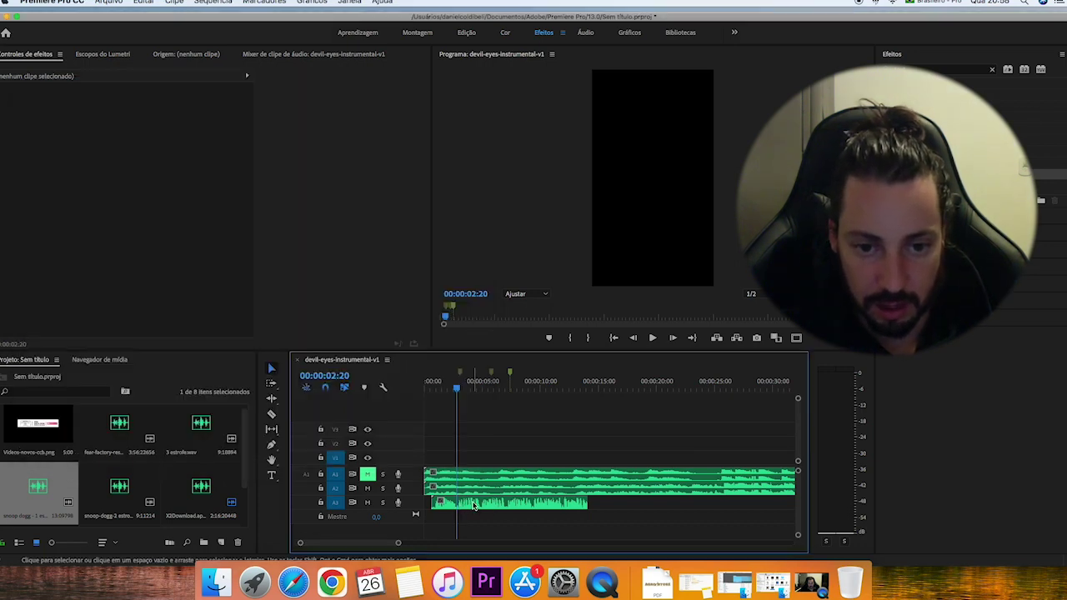
Split the verse clip on A3 at 00:00:02:20 and move the remaining part to about 15 seconds.
key("c")
left_click(461, 506)
key("v")
left_click_drag(517, 504, 663, 504)
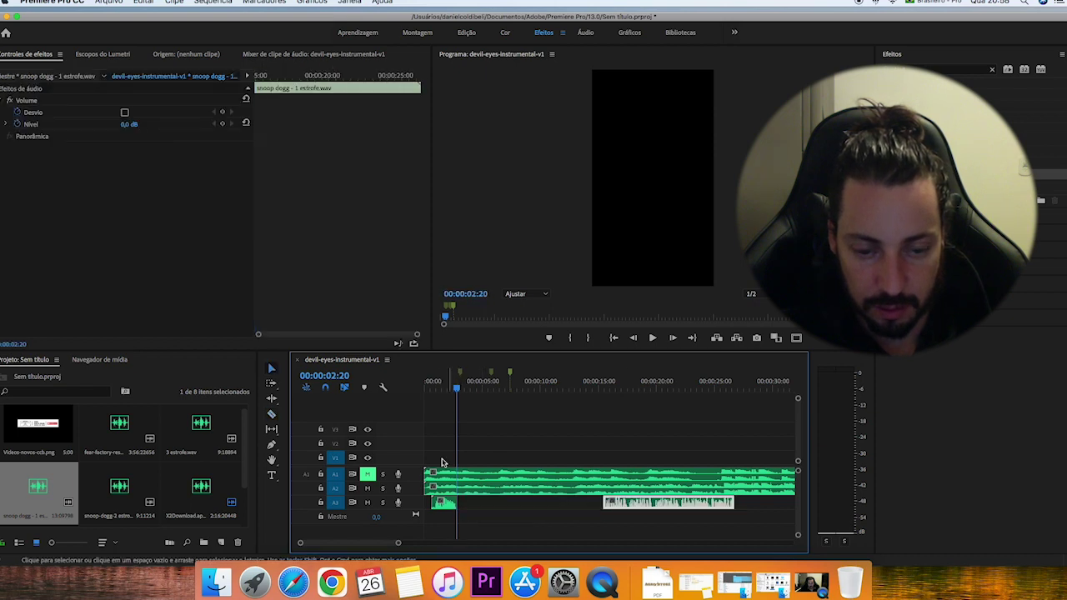
Mute A3 and play A2 from the sequence start past the second phrase marker.
left_click(368, 503)
key("Home")
key("space")
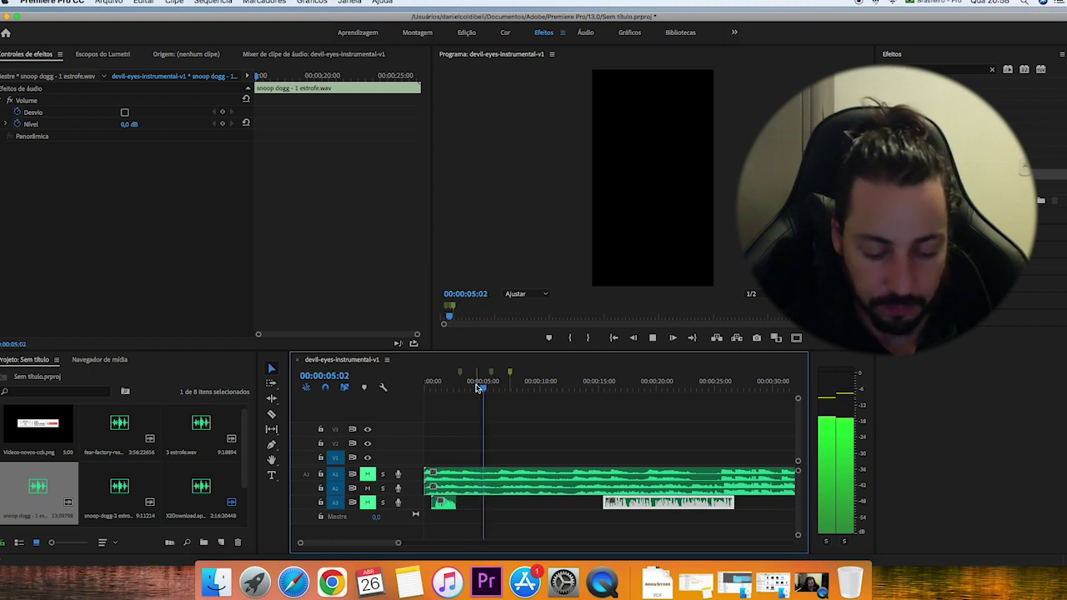
key("space")
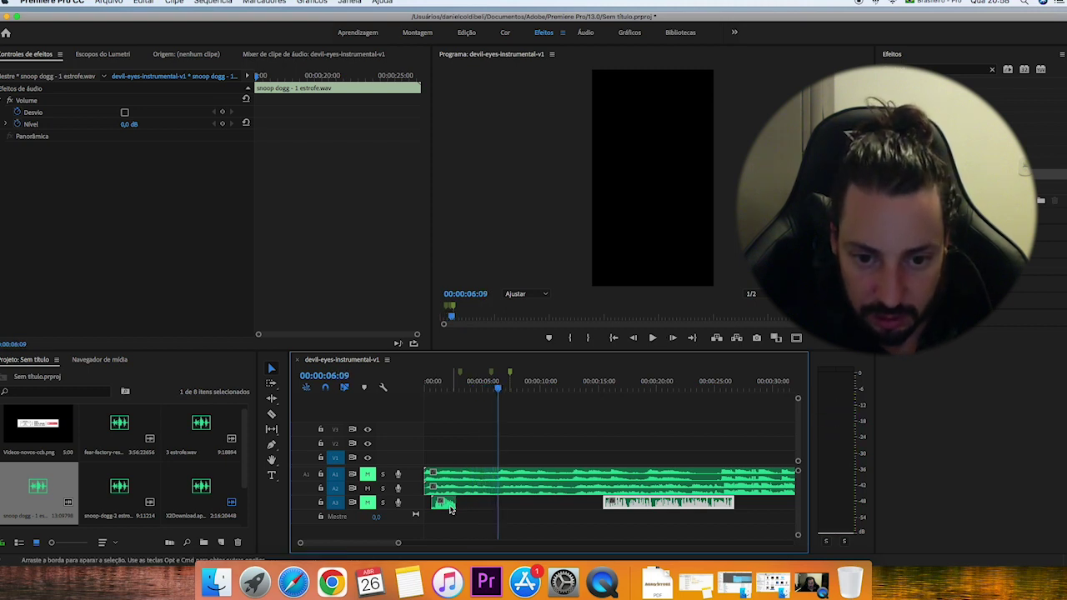
Split the clip on A1 at 00:00:06:09 and at the start of the A3 verse piece, and select the middle section.
left_click(489, 432)
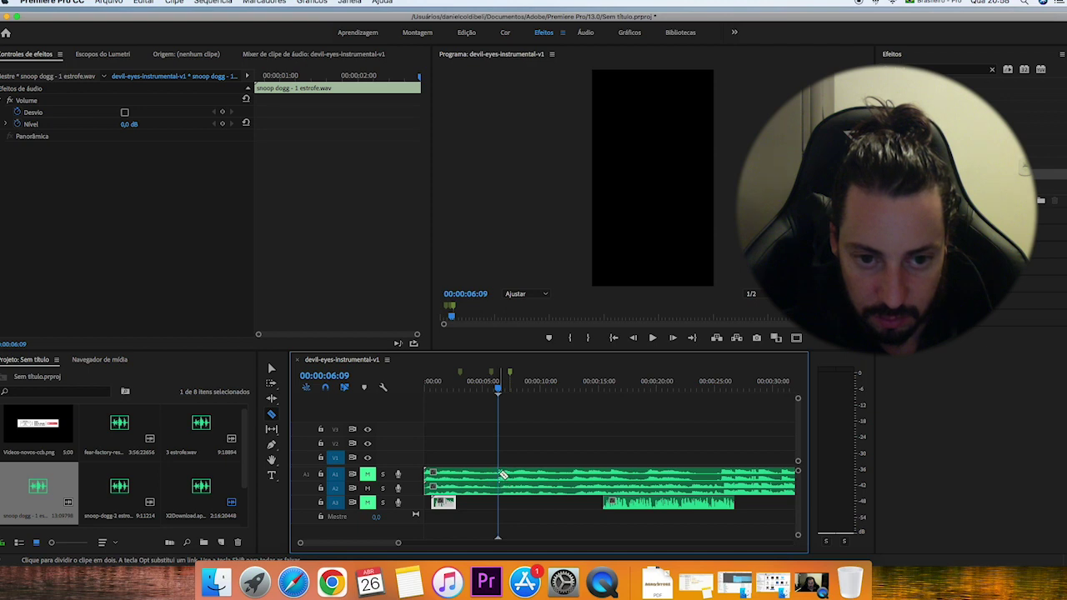
key("Home")
key("space")
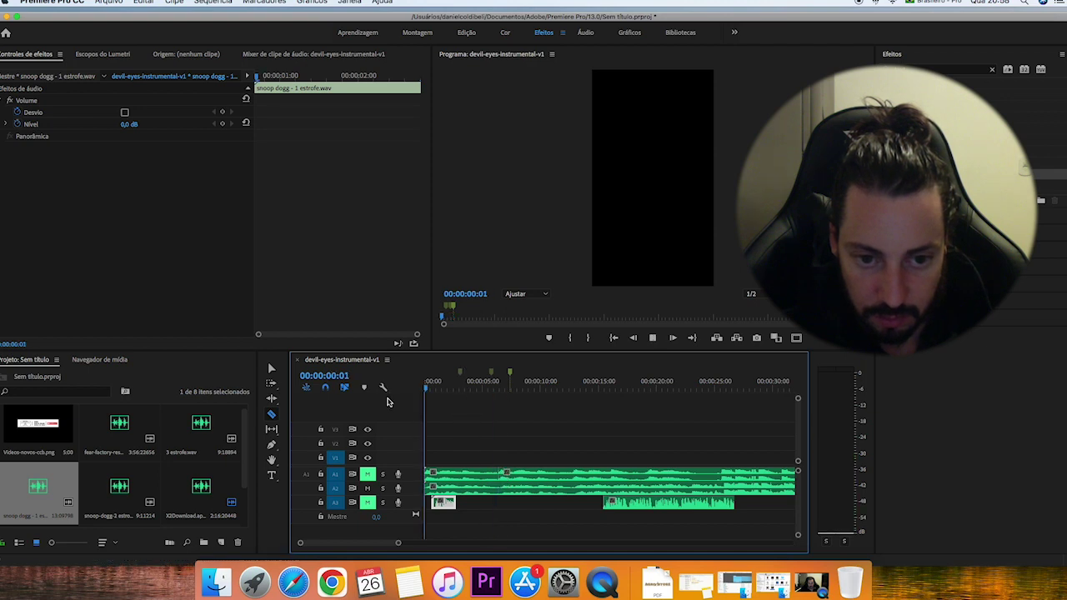
key("space")
key("space")
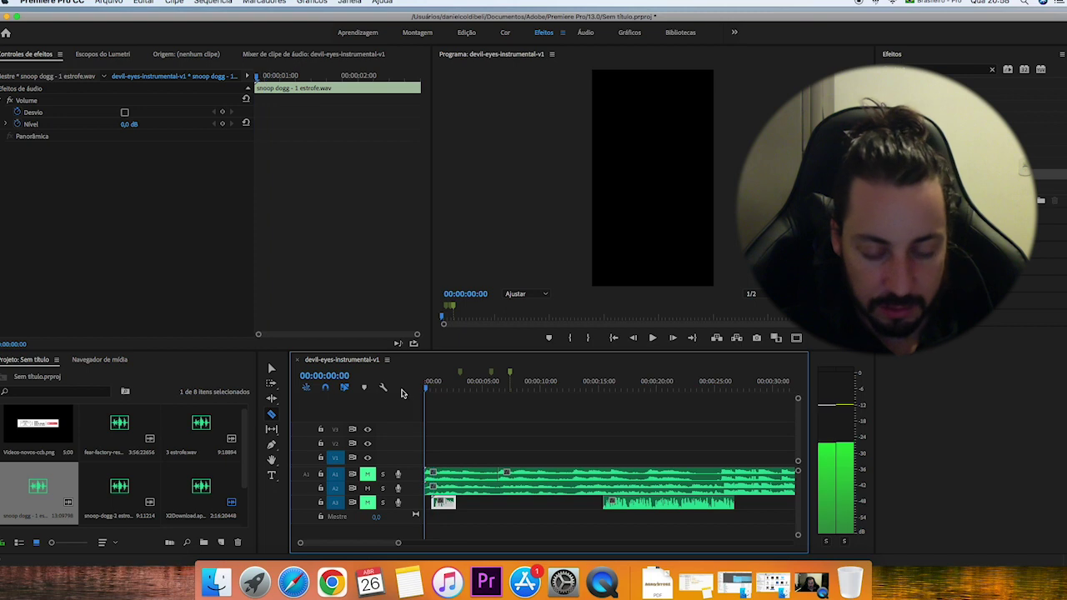
key("Home")
key("space")
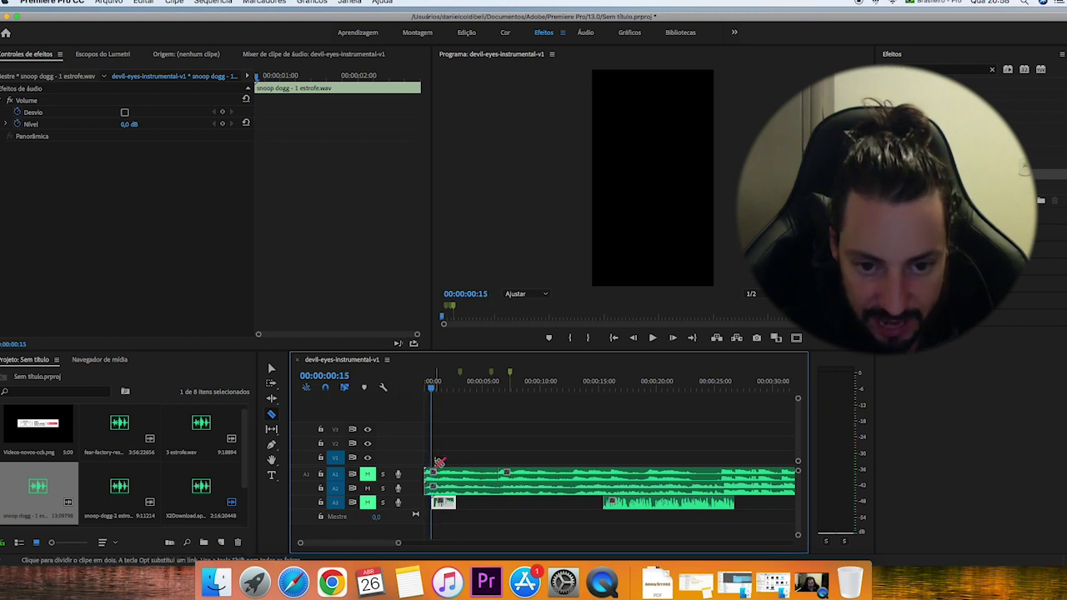
key("v")
left_click(472, 473)
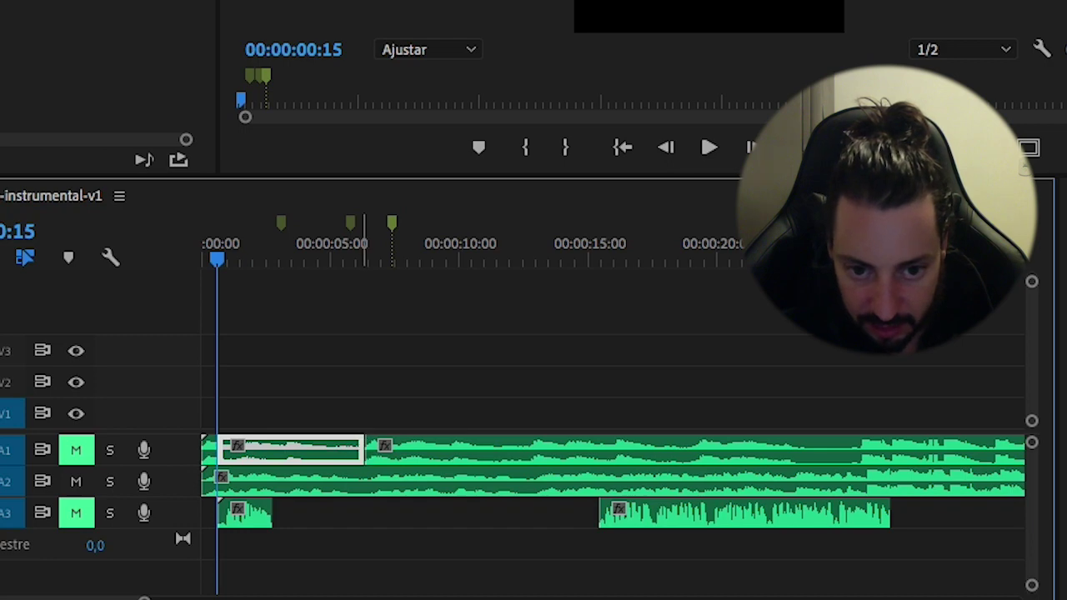
Trim the silent start of the first A3 verse piece at 00:00:01:00 and move the piece back to the first cut on A1.
key("=")
key("=")
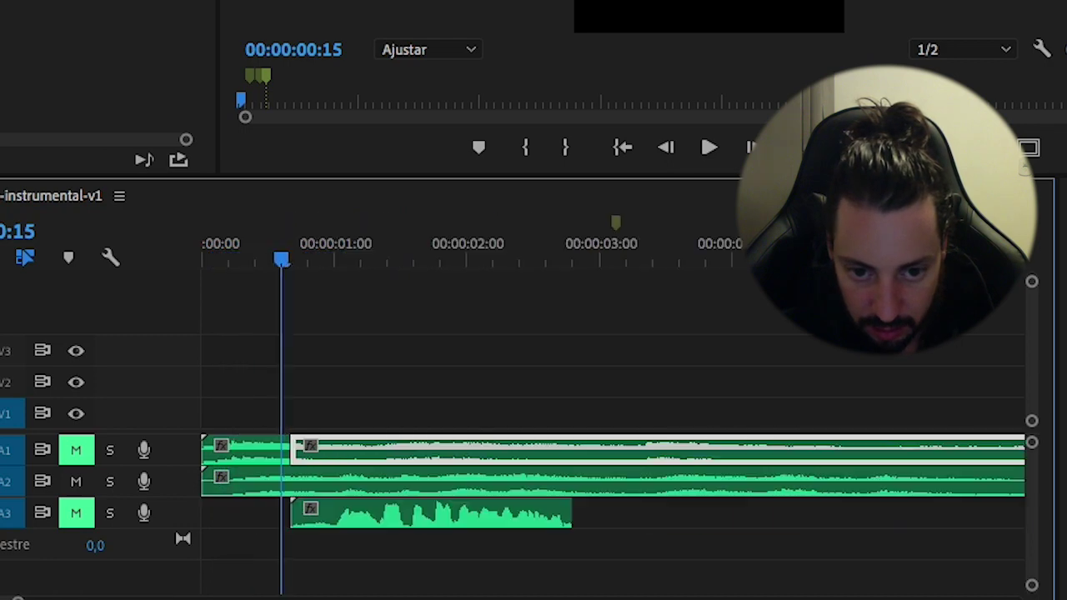
left_click_drag(293, 265, 356, 292)
left_click_drag(307, 512, 351, 520)
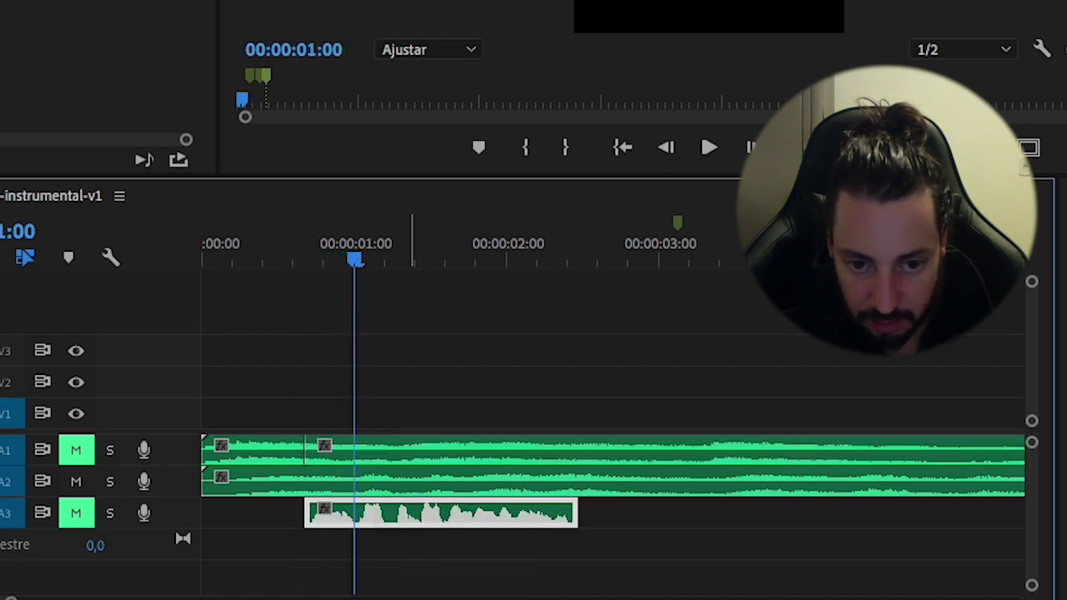
key("minus")
key("minus")
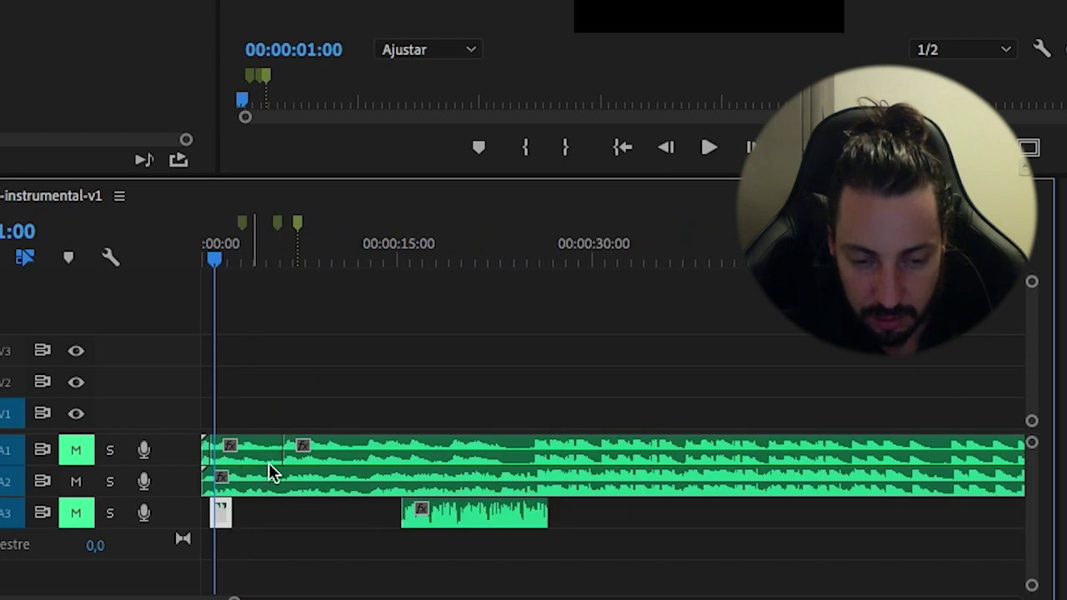
Play A2 from the sequence start through the first sung phrase to about 00:00:05:23.
left_click_drag(216, 266, 186, 266)
key("space")
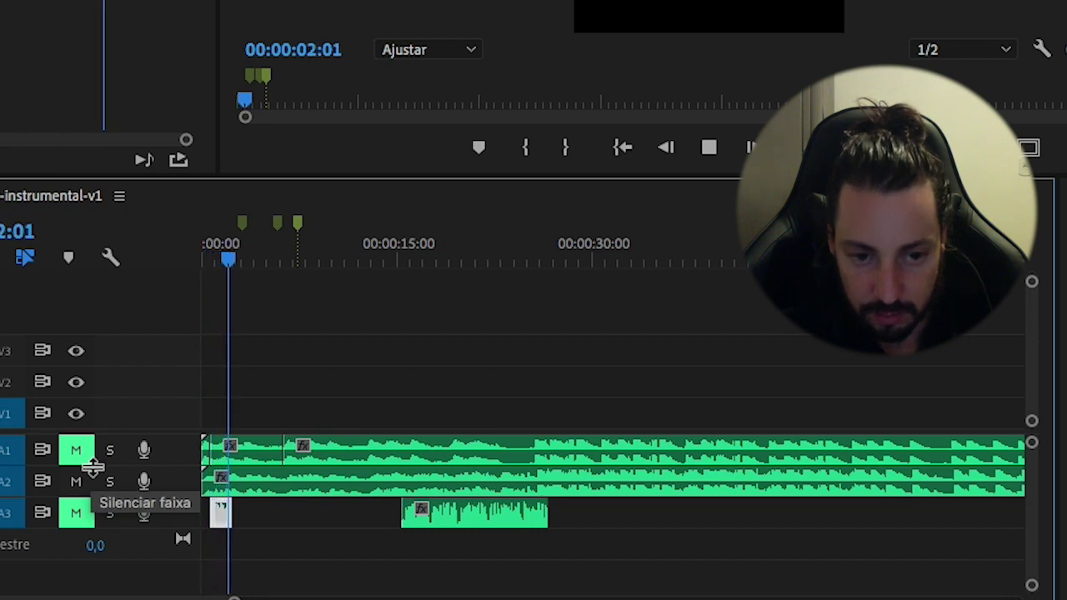
key("space")
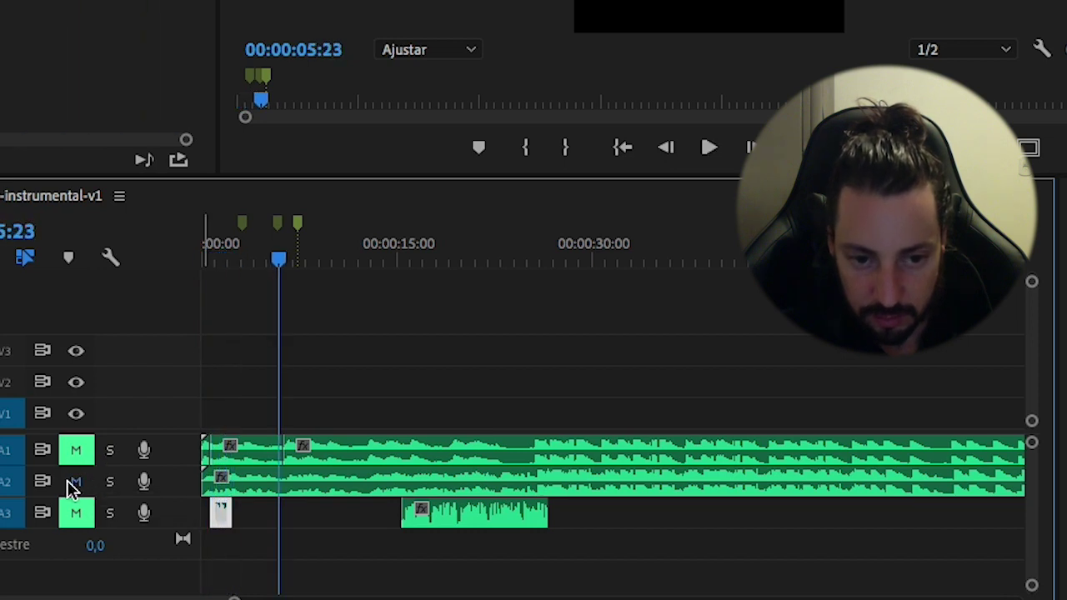
Mute A2, unmute A3 and play the trimmed verse piece from the sequence start.
left_click(71, 488)
left_click(76, 513)
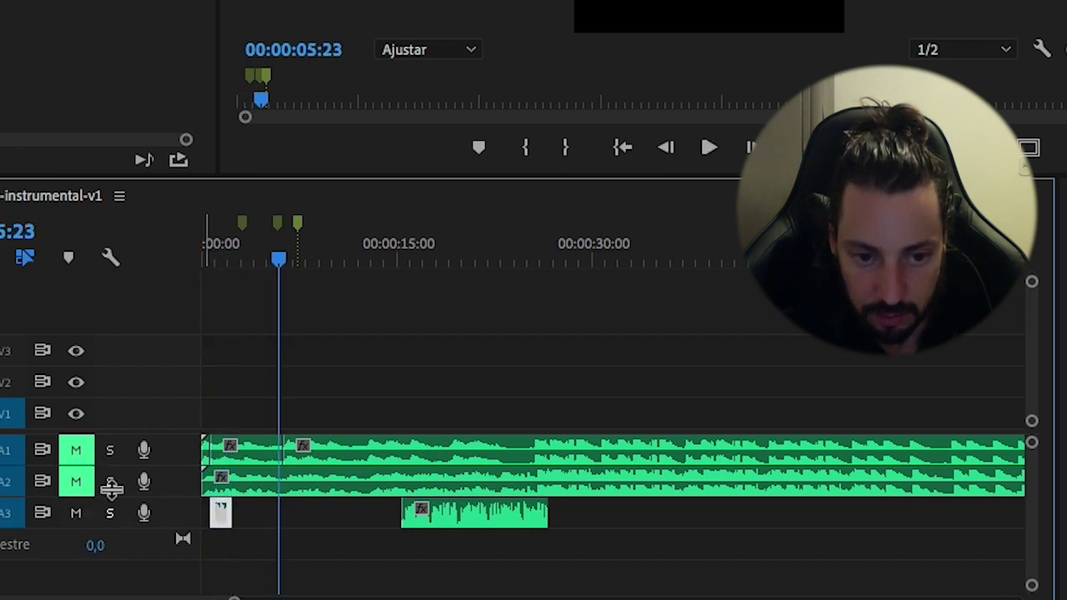
left_click_drag(280, 263, 71, 292)
key("space")
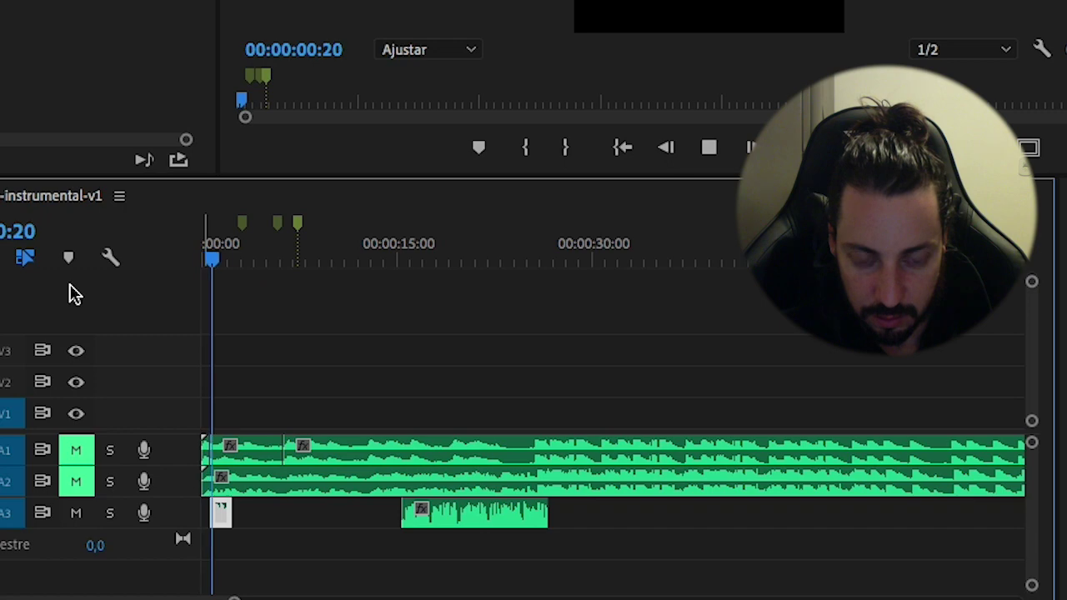
key("space")
Replay the opening from about 00:00:00:09, comparing the verse piece on A3 with A2 while A3 is muted.
left_click_drag(238, 591, 145, 597)
left_click_drag(316, 255, 238, 254)
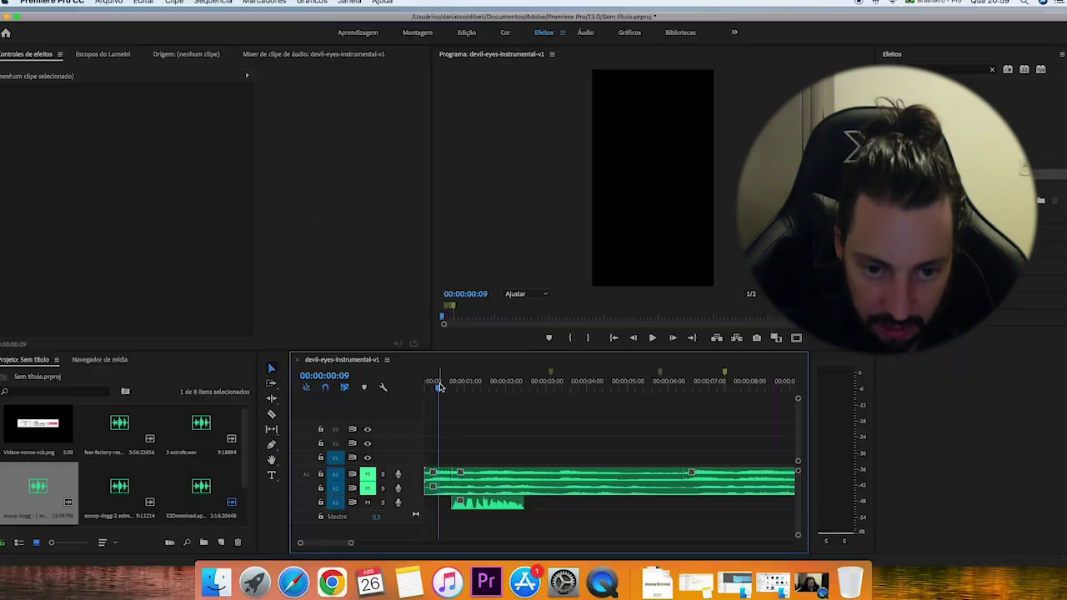
key("space")
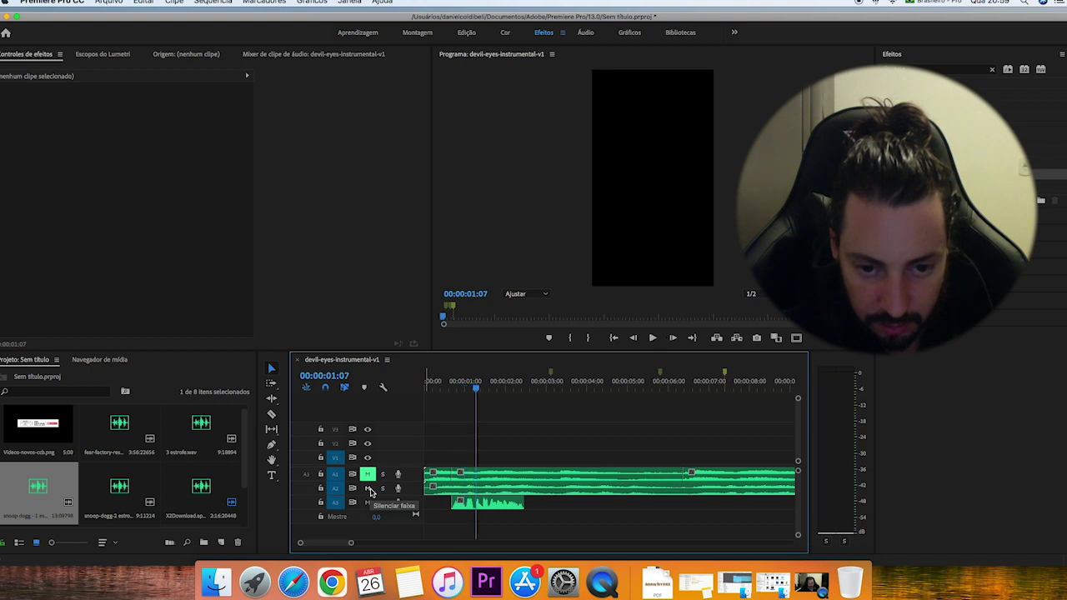
key("space")
left_click_drag(487, 393, 441, 389)
left_click(367, 487)
key("space")
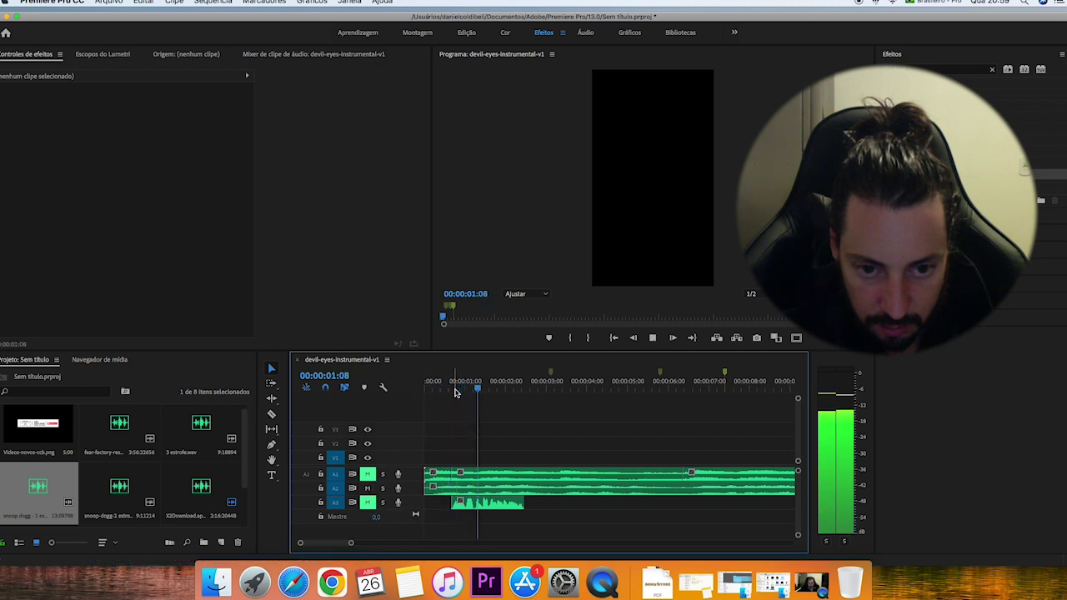
key("space")
Mute A2, unmute A3 and replay the start of the verse piece to locate the end of its first word.
left_click_drag(477, 388, 457, 389)
left_click(366, 488)
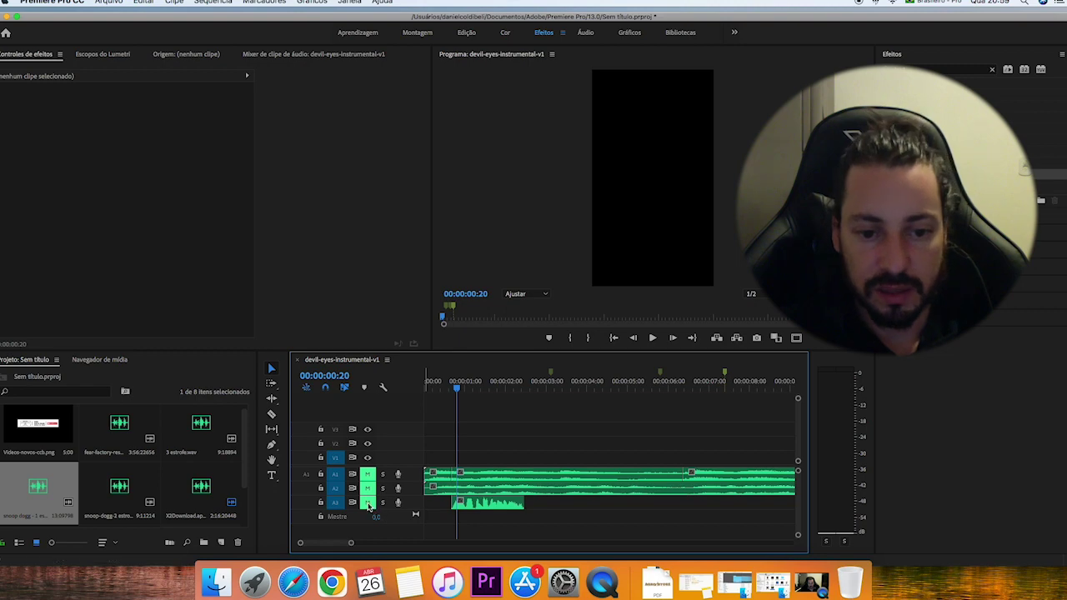
left_click_drag(350, 543, 325, 543)
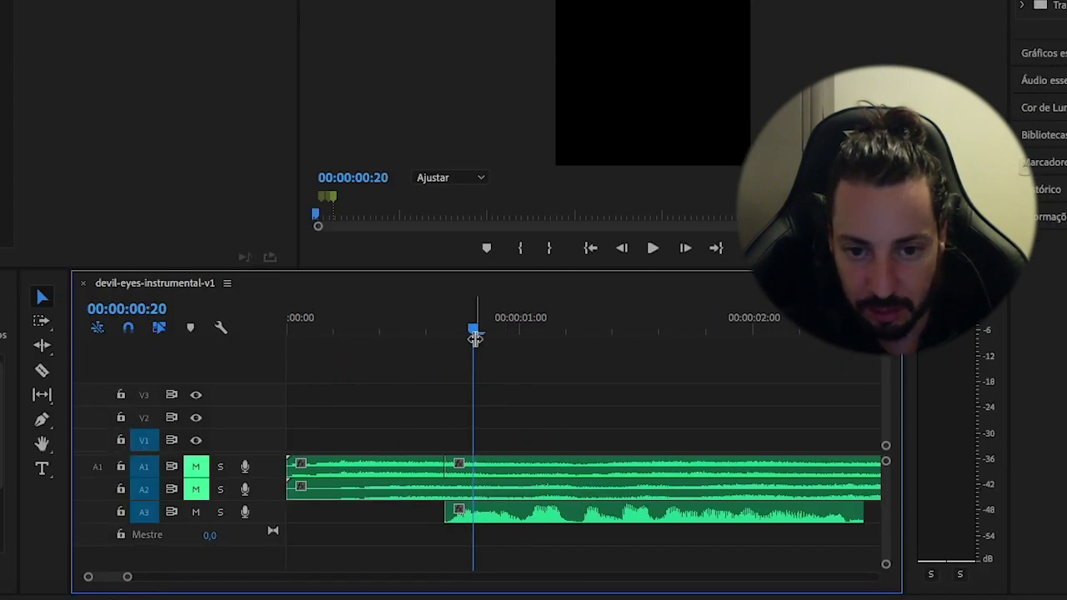
left_click_drag(474, 336, 425, 341)
key("space")
key("space")
left_click_drag(513, 332, 428, 333)
key("space")
key("space")
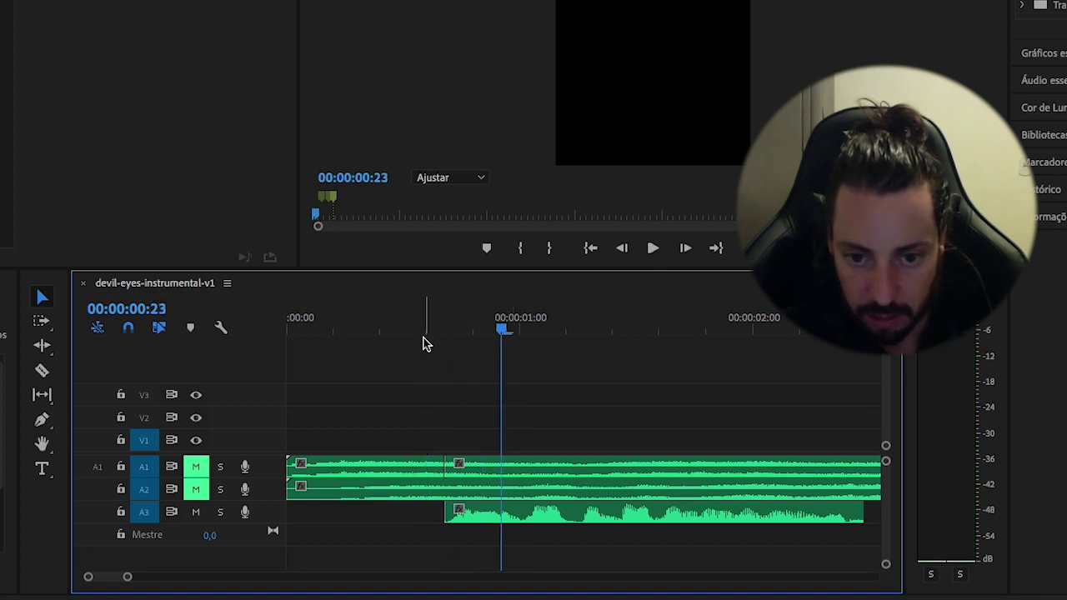
Play on to the end of the first word and split the verse piece on A3 at 00:00:01:00.
key("space")
key("space")
key("Left")
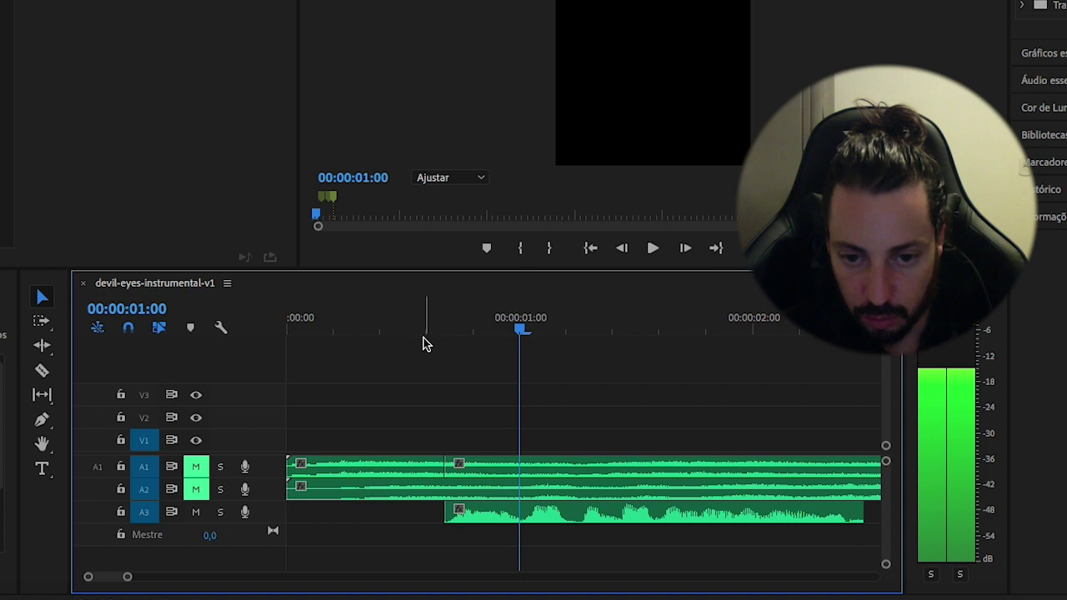
key("c")
left_click(522, 510)
Play the next word and split the verse piece on A3 at 00:00:01:06.
key("space")
key("space")
left_click(580, 512)
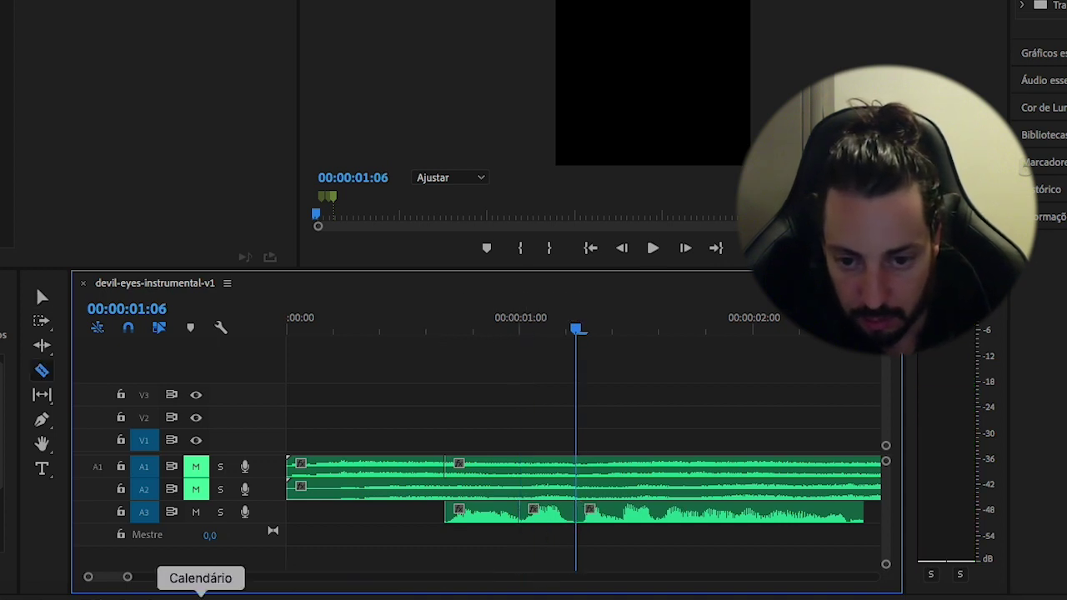
Check the lyrics in Chrome, return to Premiere Pro, and split the verse piece on A3 at 00:00:01:10.
left_click(143, 592)
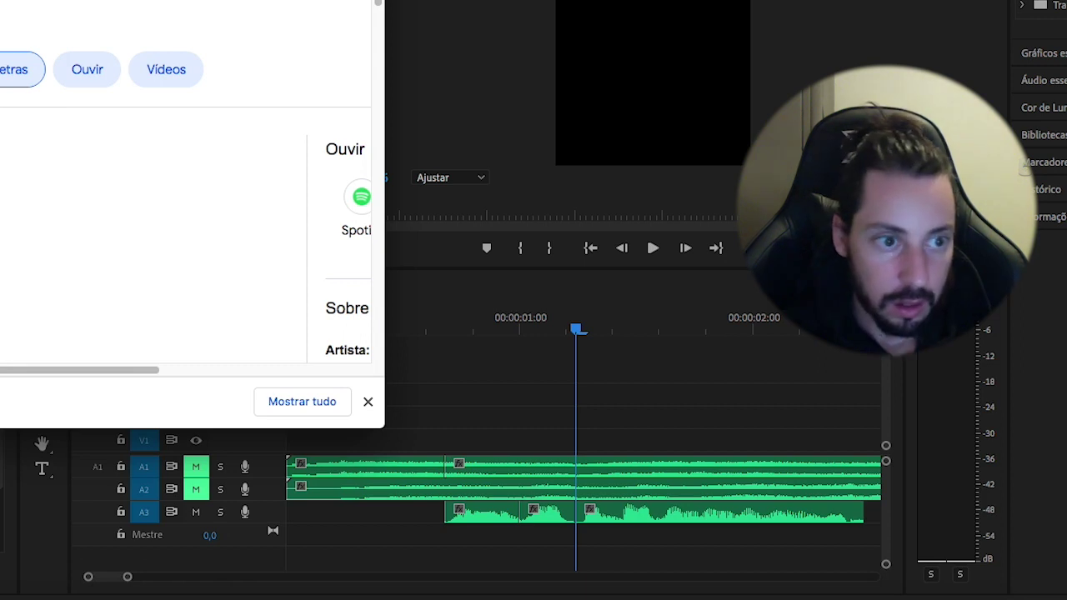
left_click(581, 333)
key("space")
key("space")
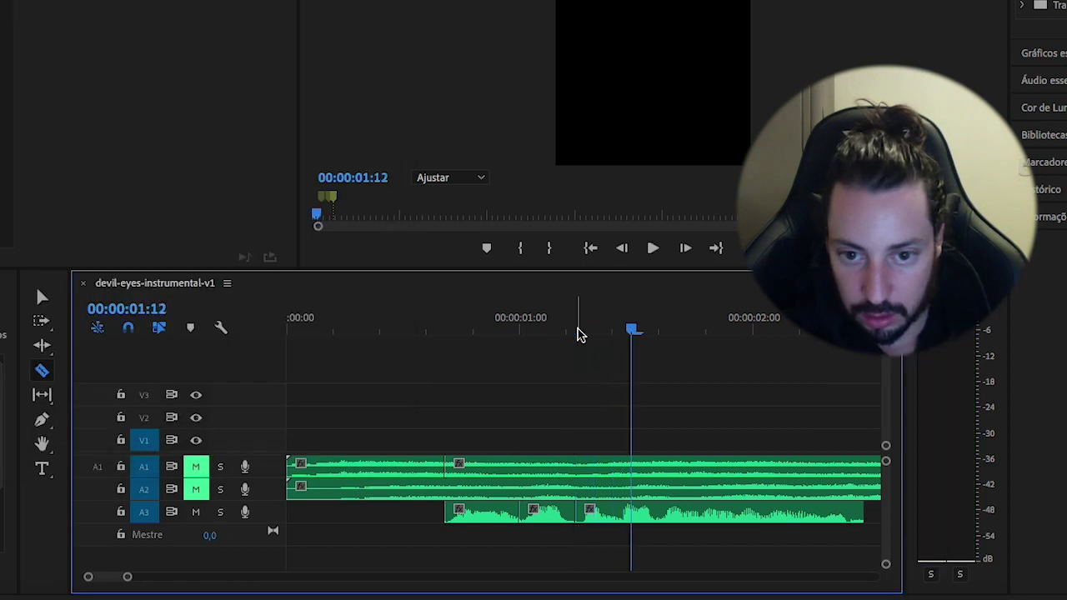
left_click(624, 331)
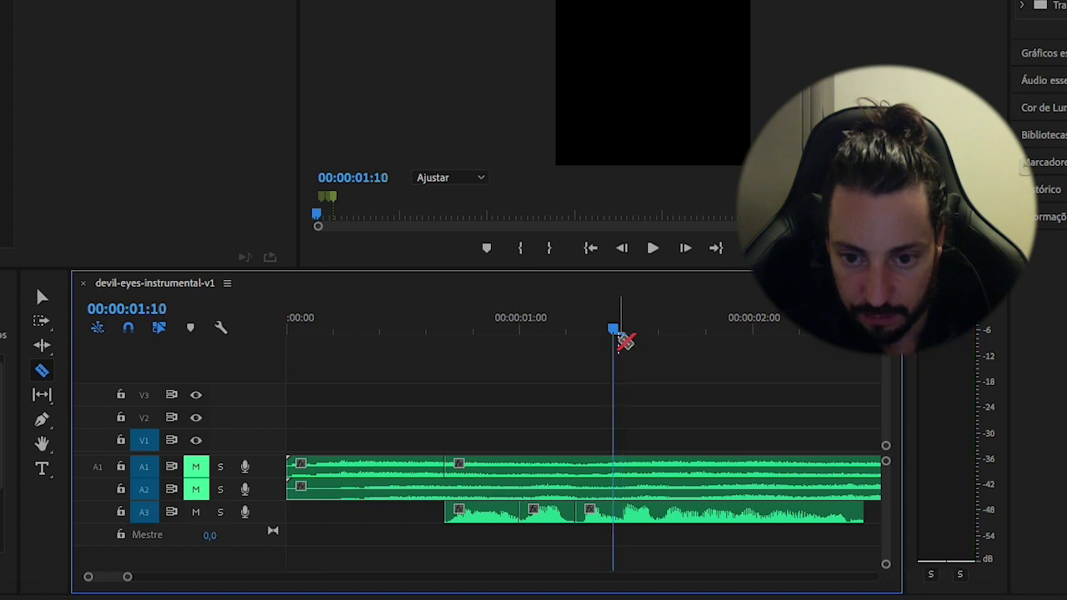
key("Left")
key("space")
key("space")
Replay the words around the last cut and split the verse piece on A3 at 00:00:01:18.
key("space")
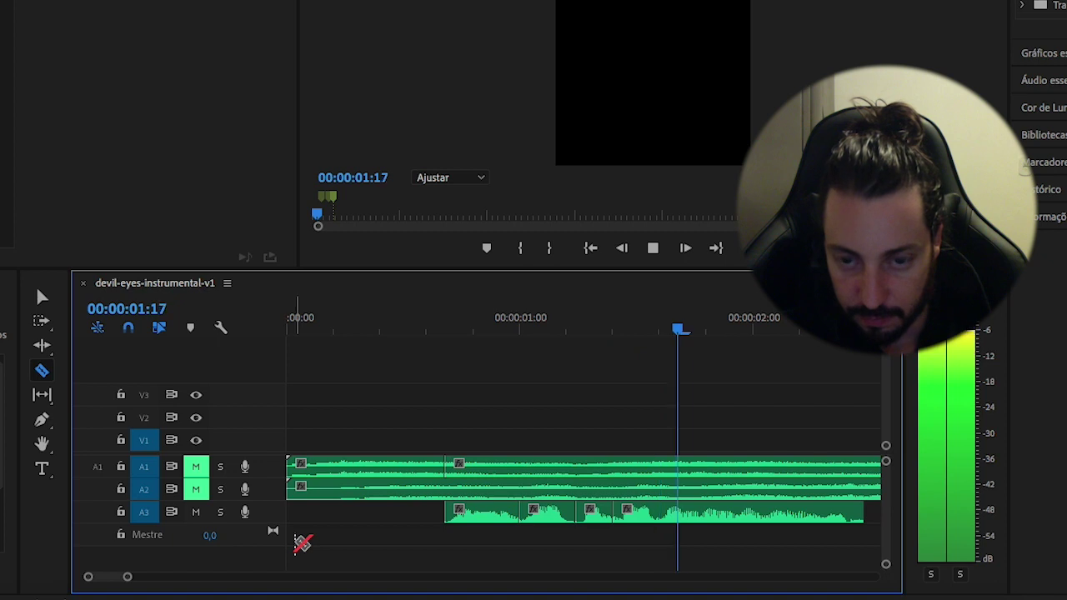
key("space")
left_click(583, 329)
key("space")
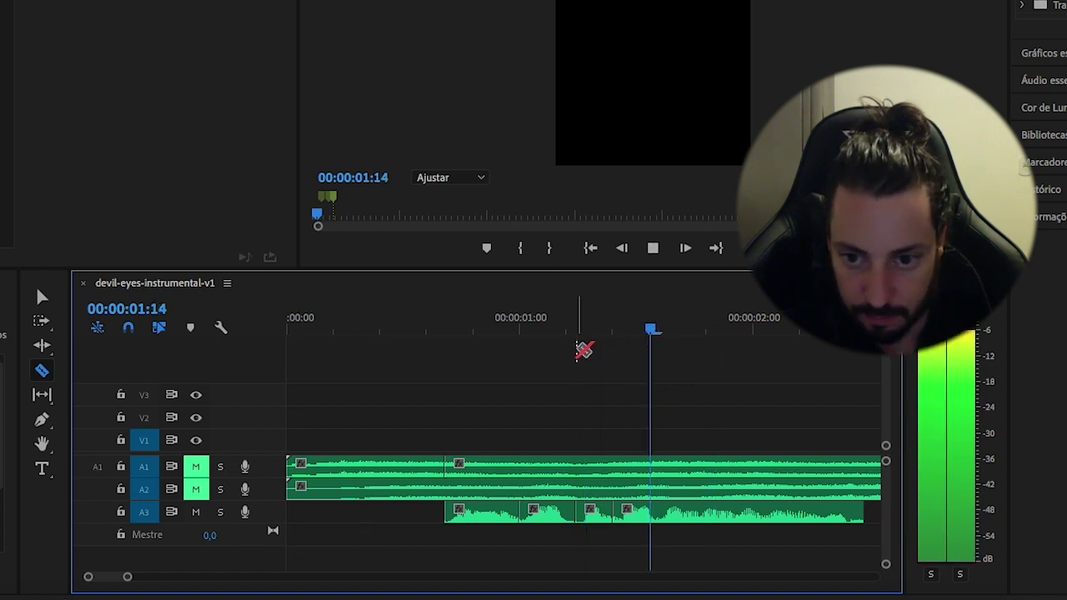
key("space")
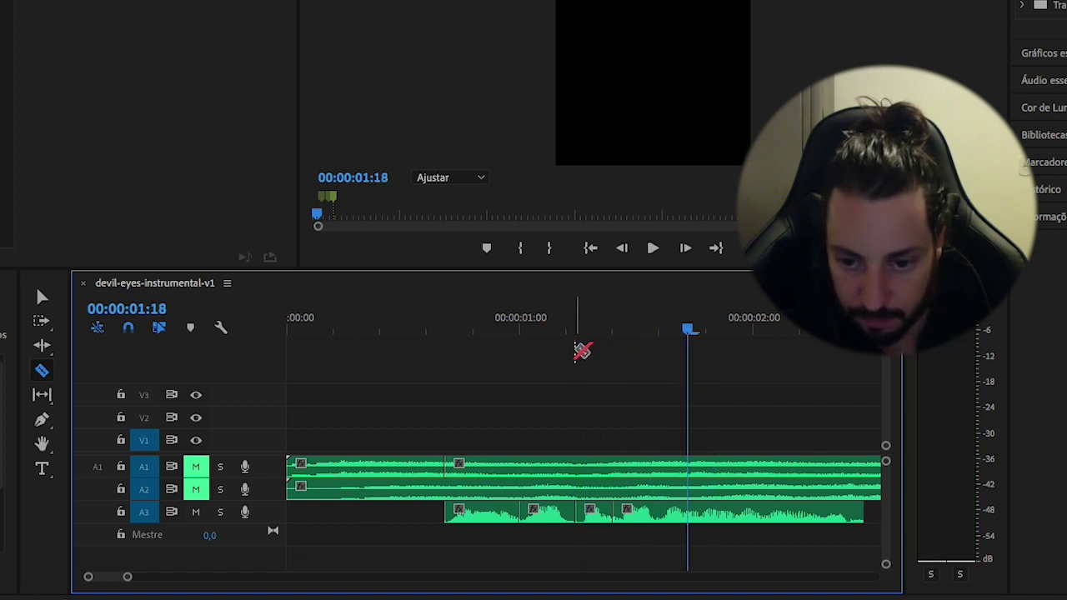
left_click(692, 517)
Play the next word and split the verse piece on A3 at 00:00:02:01, playing on through the remaining piece.
key("space")
key("space")
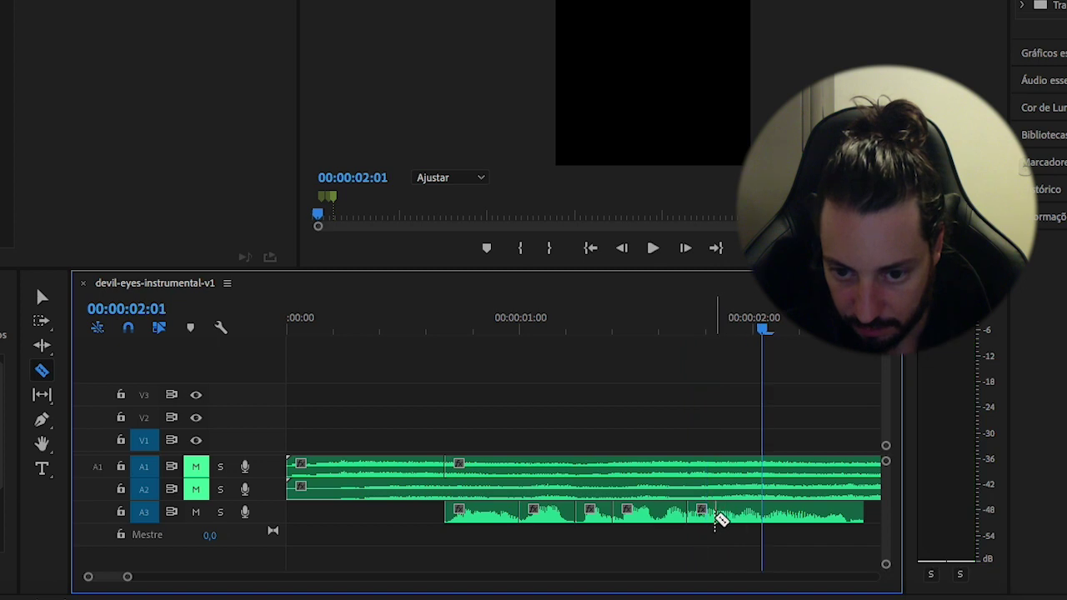
key("space")
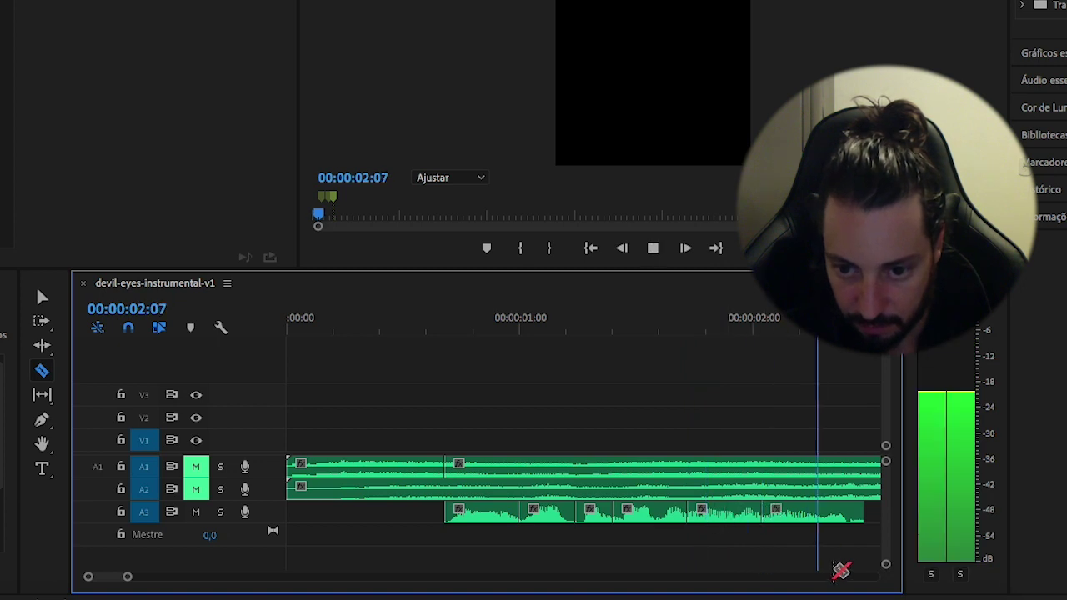
key("space")
key("Left")
key("Left")
key("Left")
Check the opening lines of the Devil Eyes lyrics in Chrome and return to Premiere Pro.
left_click(331, 581)
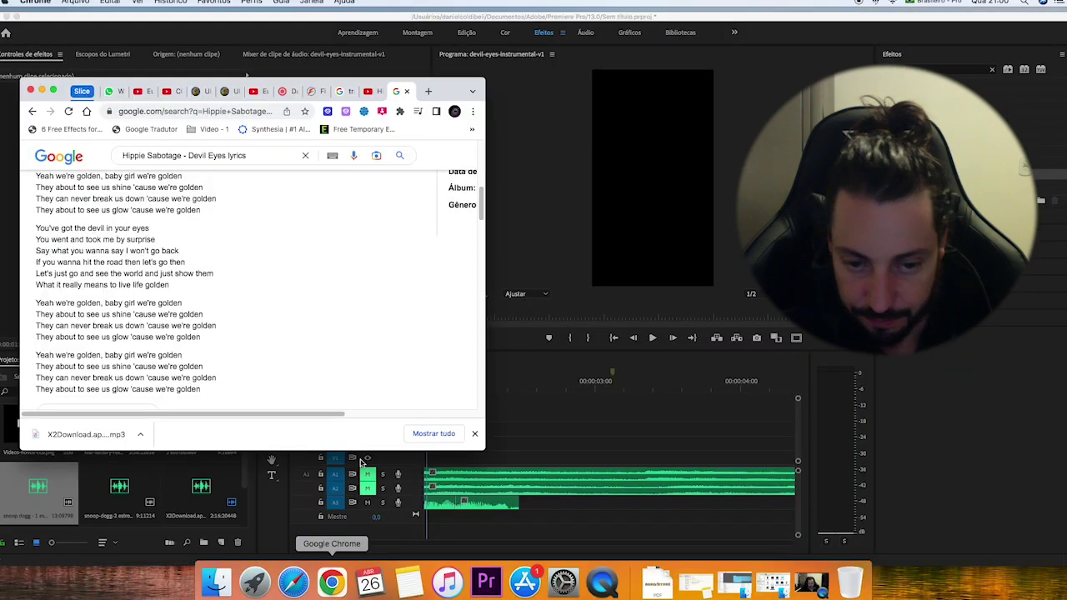
scroll(125, 283, "up", 10)
scroll(63, 293, "down", 2)
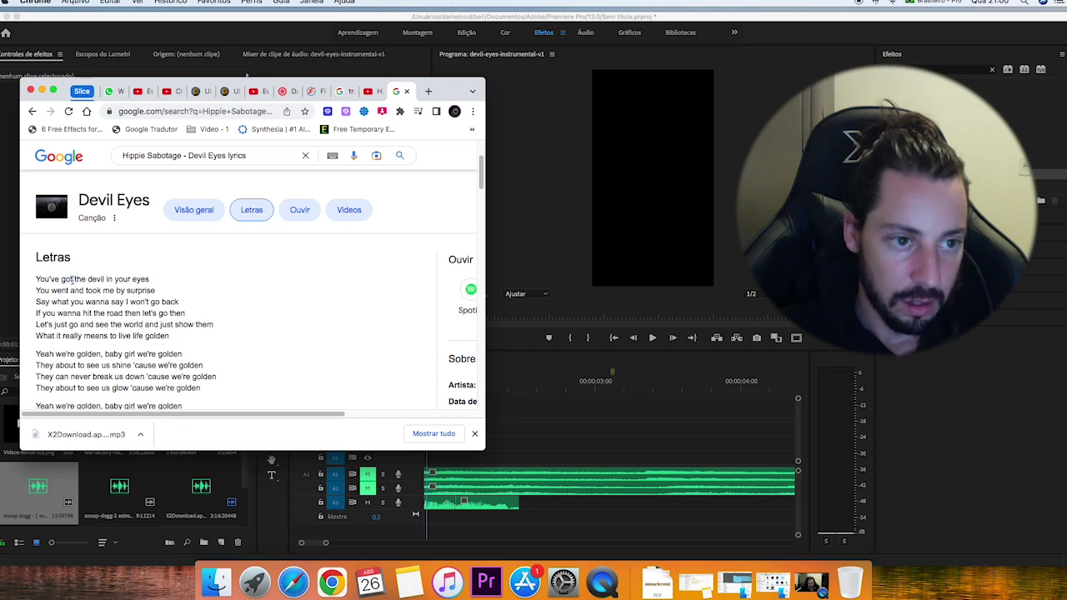
left_click(535, 445)
Move all verse pieces after the first word on A3 to start at about 00:00:02:06, and unmute A2.
left_click_drag(326, 542, 360, 540)
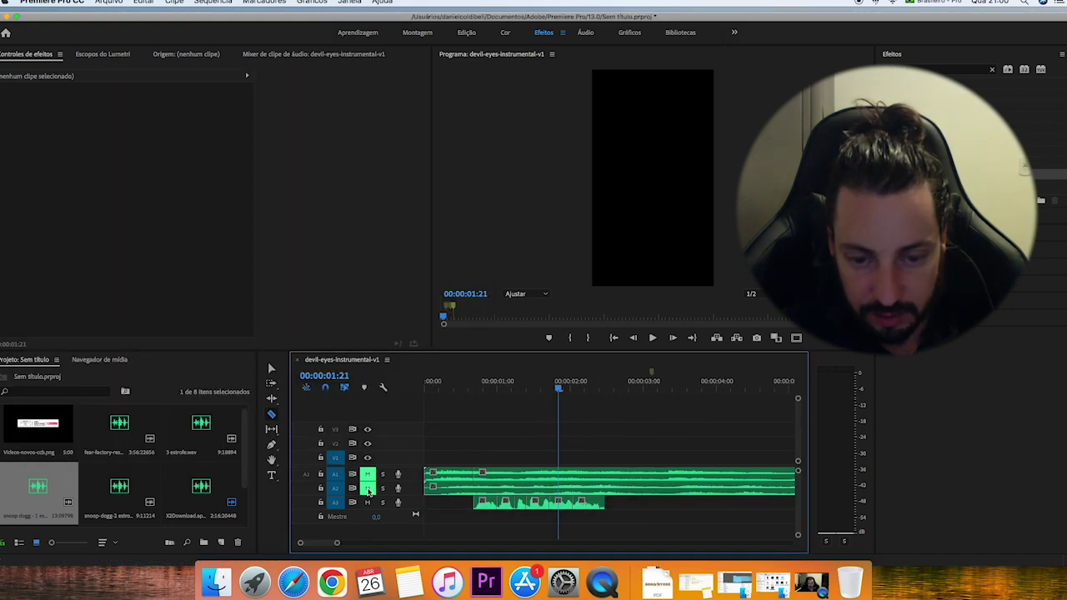
key("v")
left_click_drag(595, 503, 635, 505)
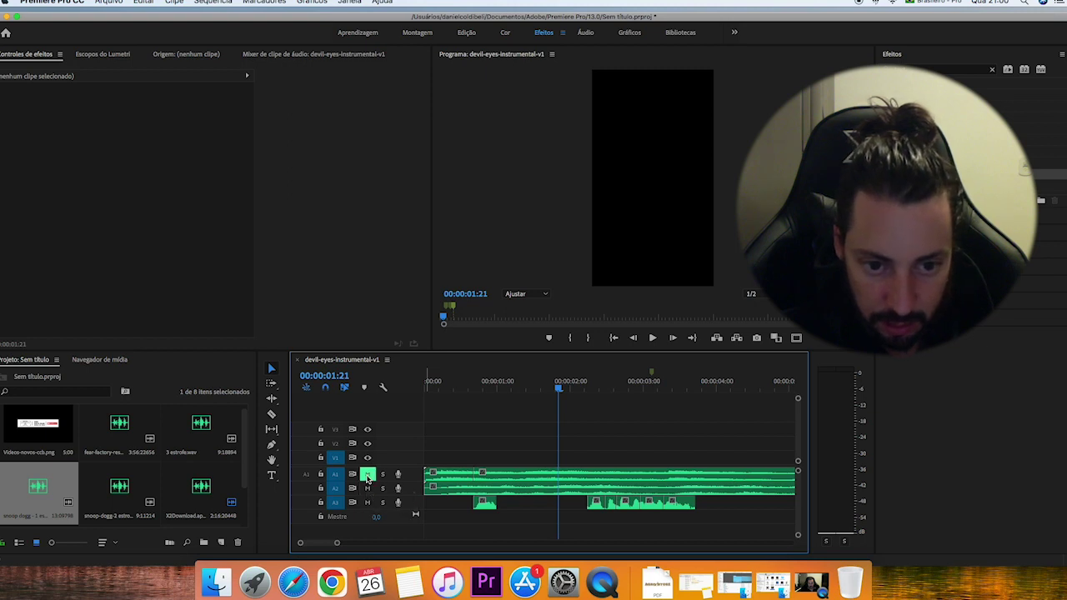
Replay the opening with A2 to find the second word's timing and move that piece on A3 to start at 00:00:01:01.
key("Home")
key("space")
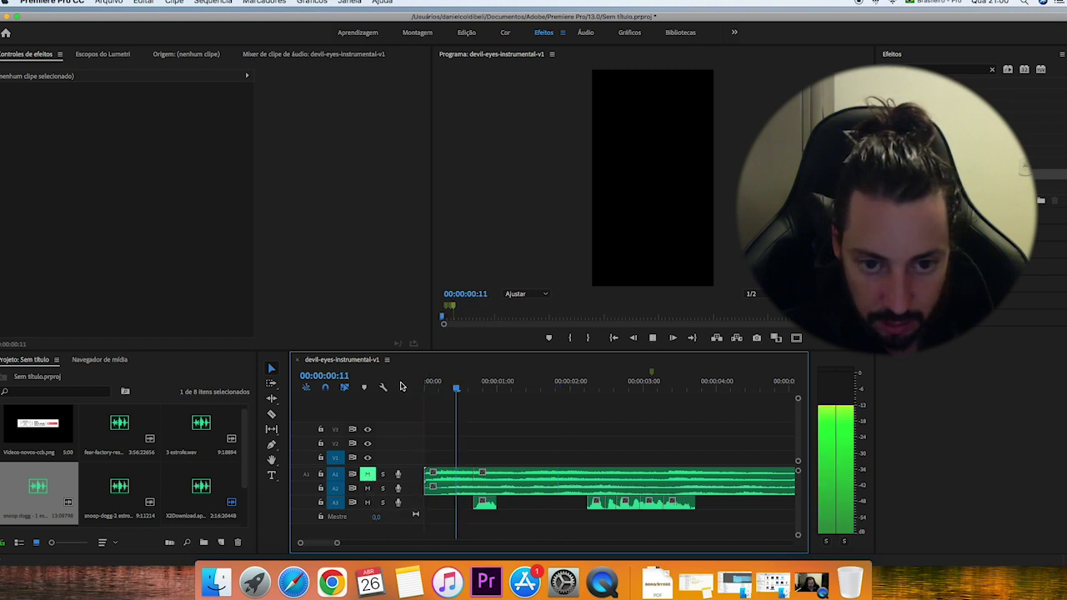
key("space")
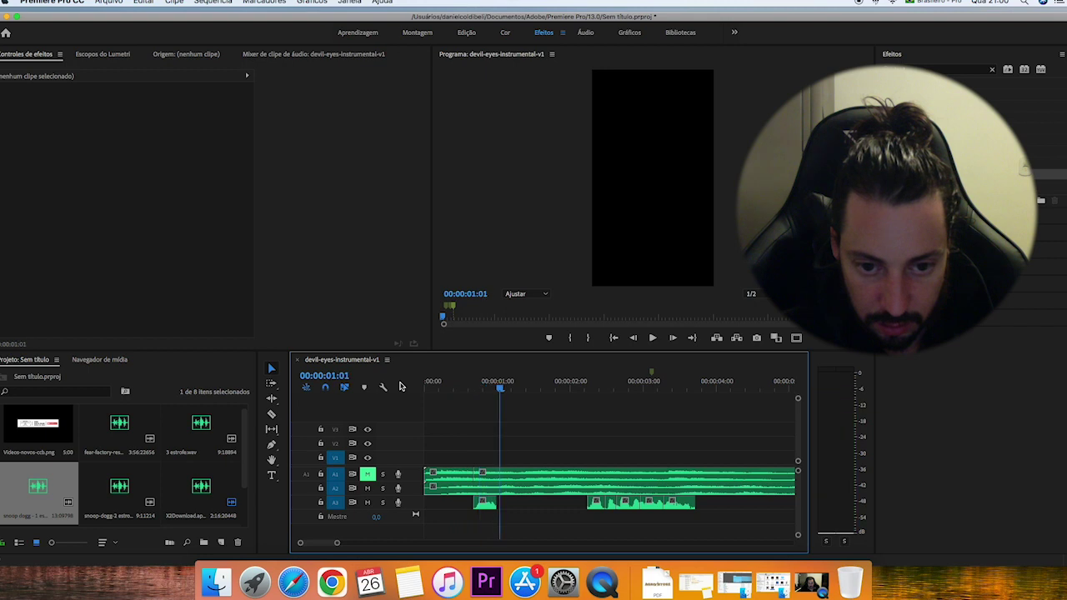
left_click(456, 385)
key("space")
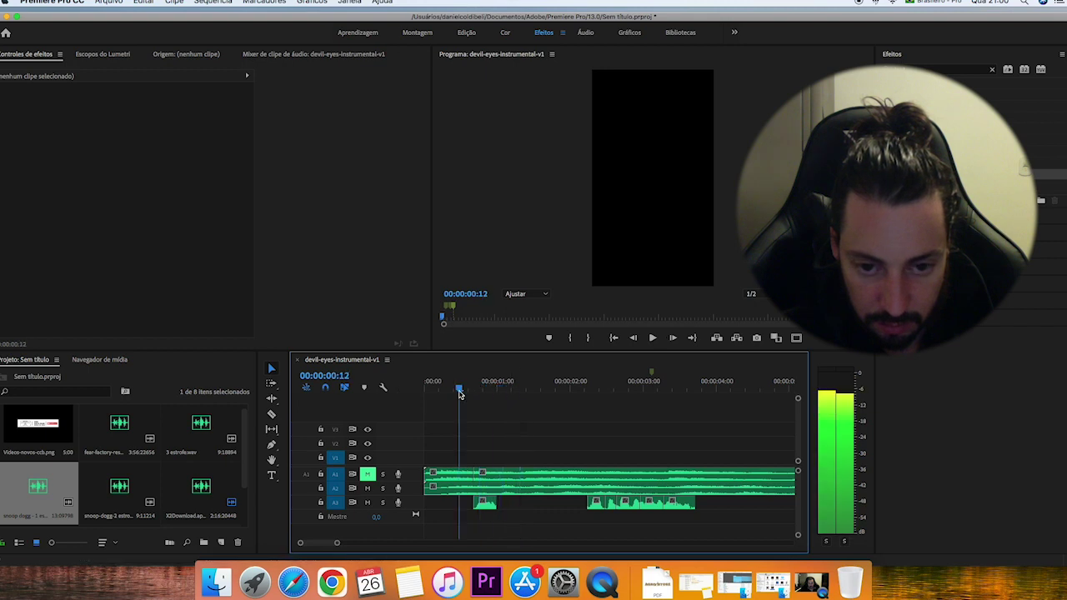
key("space")
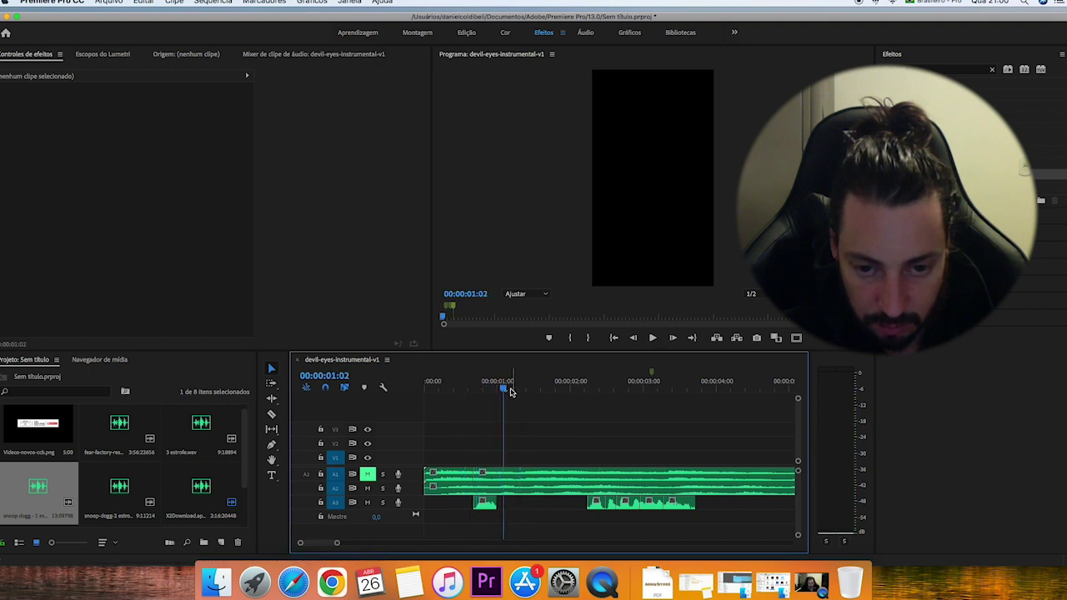
left_click_drag(506, 388, 448, 397)
key("space")
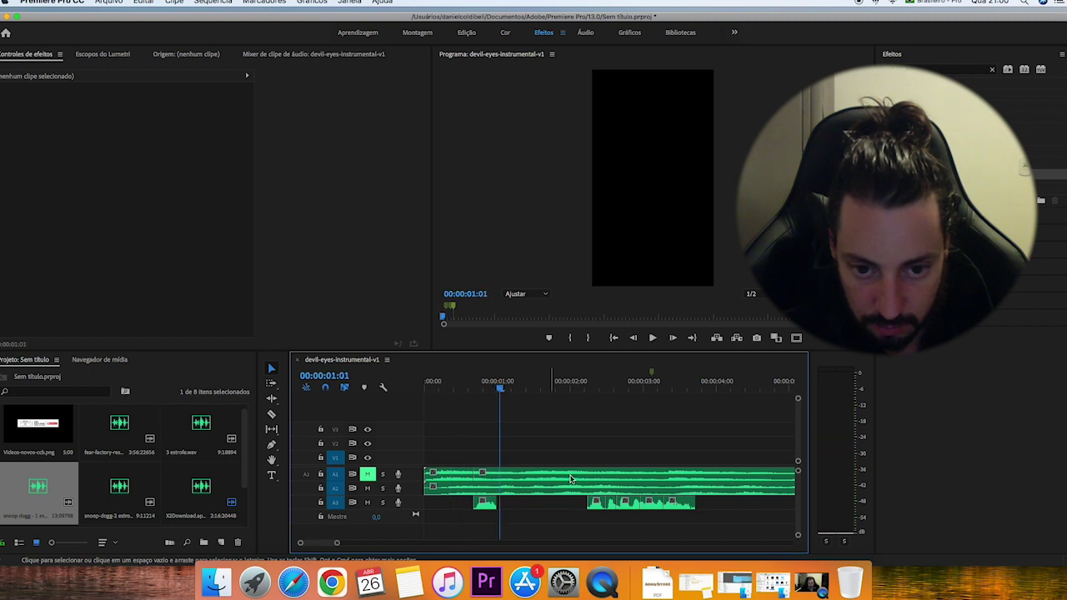
left_click_drag(595, 503, 543, 528)
Play the first two words against A2 and move the third verse piece on A3 to start at about 00:00:01:21.
left_click(445, 388)
key("space")
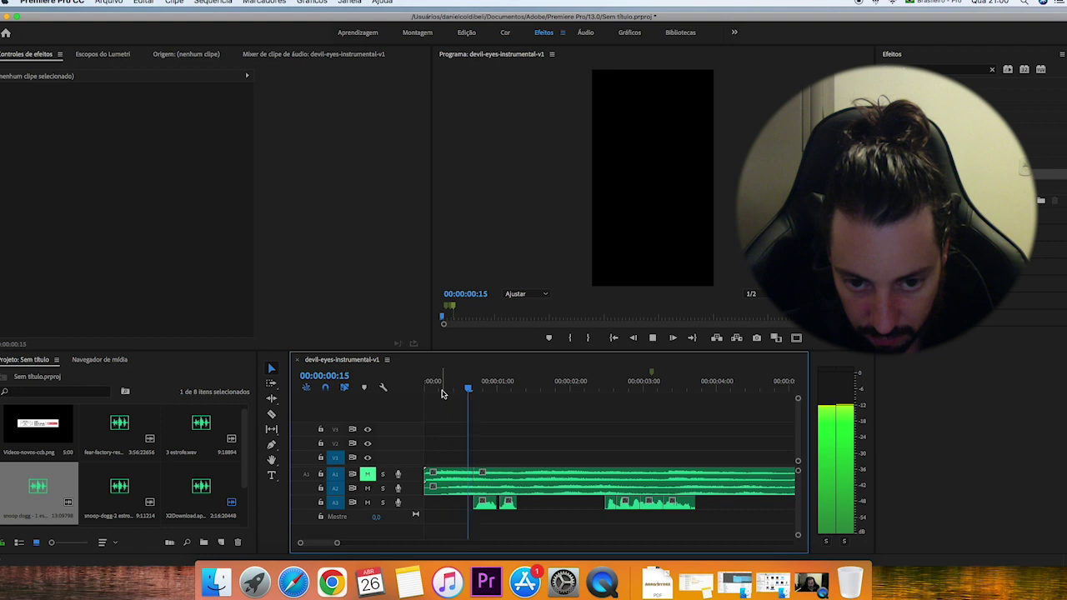
key("space")
key("space")
key("space")
left_click_drag(550, 393, 558, 388)
left_click_drag(621, 503, 564, 503)
key("space")
key("space")
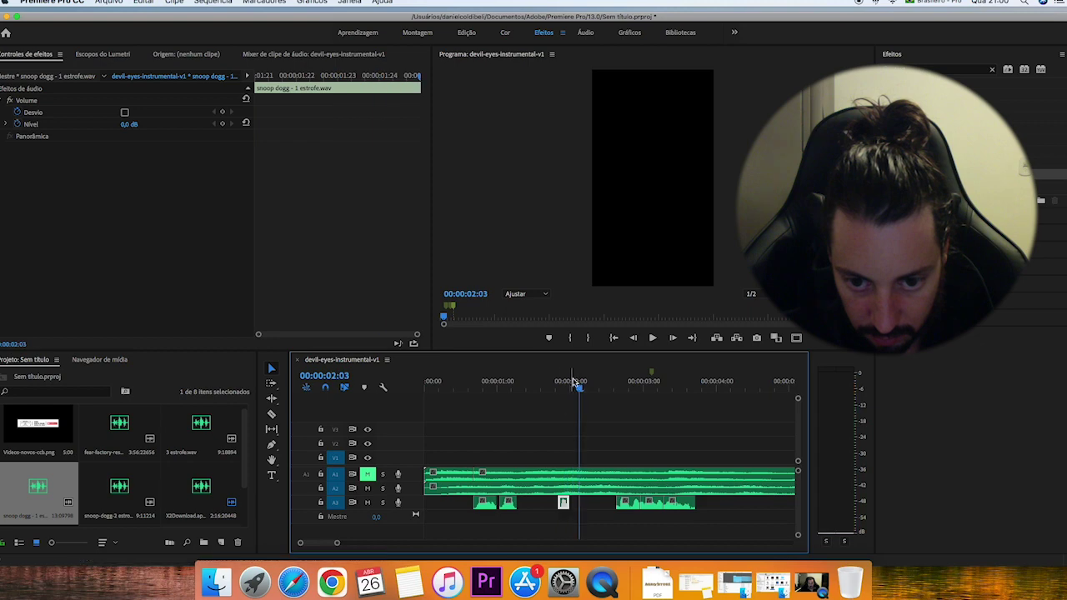
Listen from the second word onward and move the fourth verse piece on A3 to start at about 00:00:02:05.
left_click(522, 389)
key("space")
key("space")
left_click_drag(623, 502, 590, 502)
Play on past the fourth word and move the last two verse pieces on A3 together to start at about 00:00:03:19.
key("space")
key("space")
key("space")
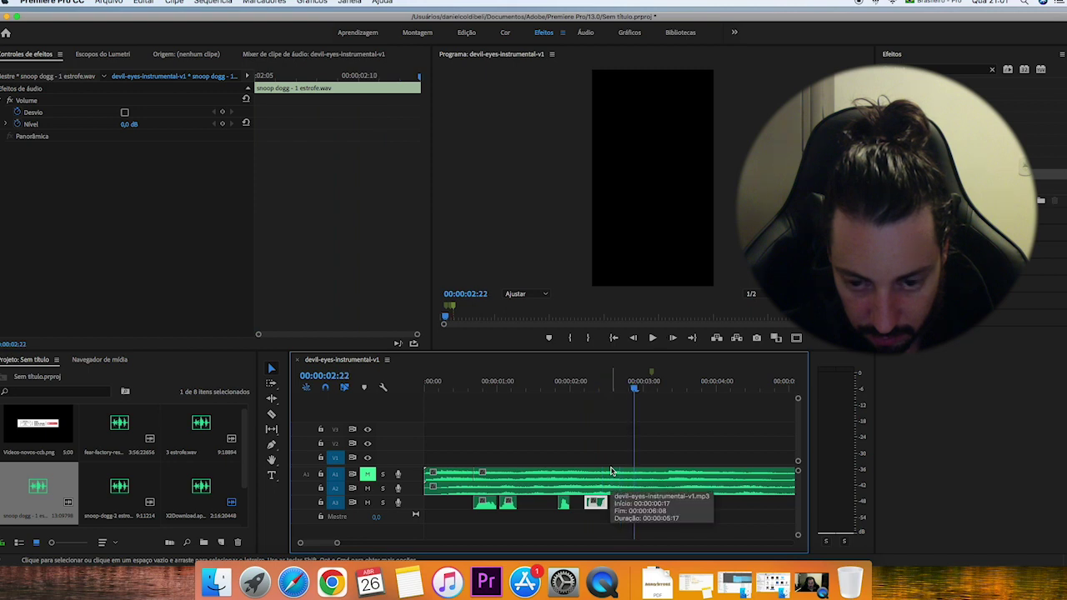
key("space")
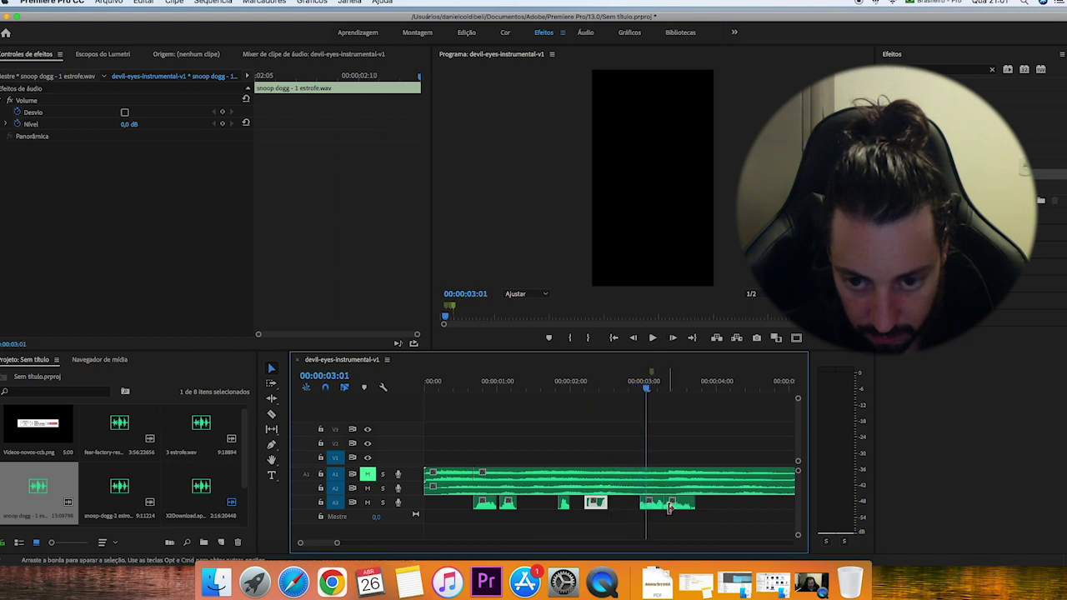
left_click(667, 504)
left_click_drag(655, 508, 713, 506)
key("space")
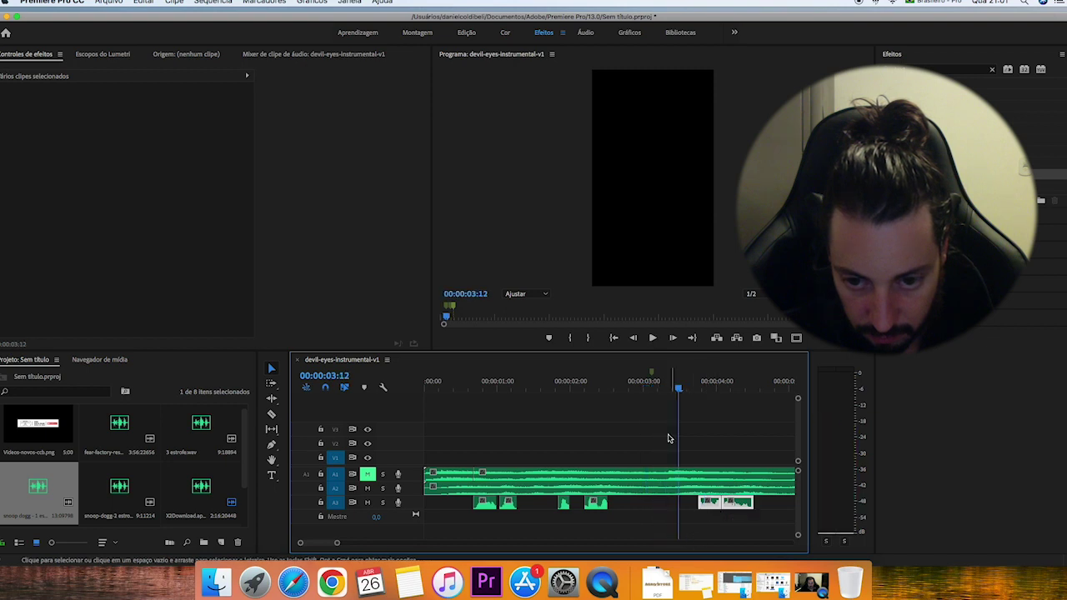
Play the sequence from the start and move the fifth verse piece on A3 to start at about 00:00:03:08.
key("Home")
key("space")
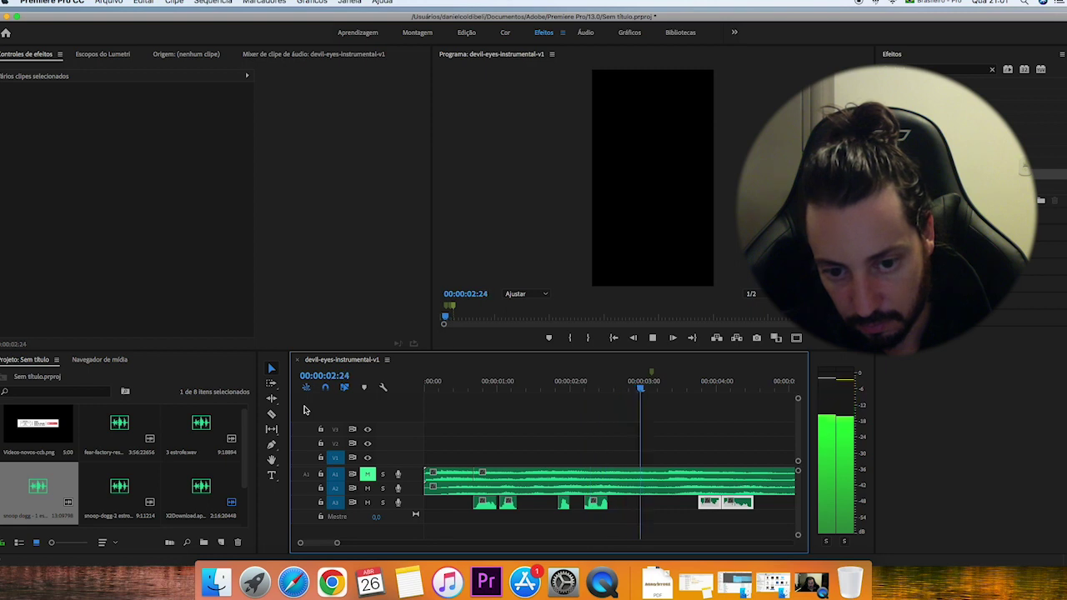
key("space")
left_click_drag(700, 393, 666, 390)
left_click(715, 517)
left_click_drag(715, 517, 706, 503)
left_click(707, 538)
Listen past the fifth word and move the last verse piece on A3 to start at about 00:00:04:24, playing it back.
key("space")
key("space")
left_click(595, 386)
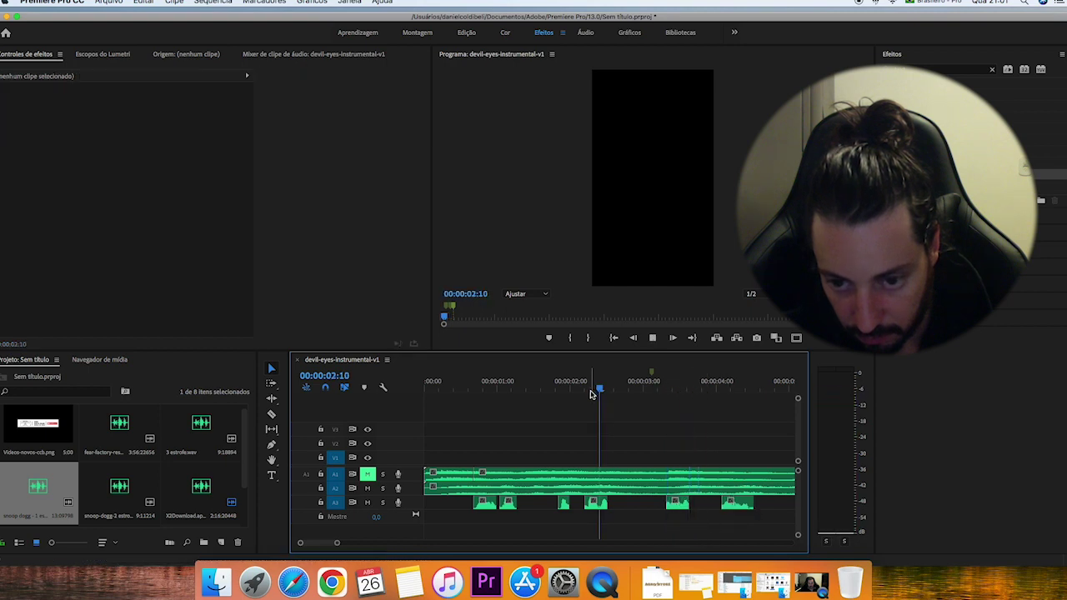
key("space")
key("space")
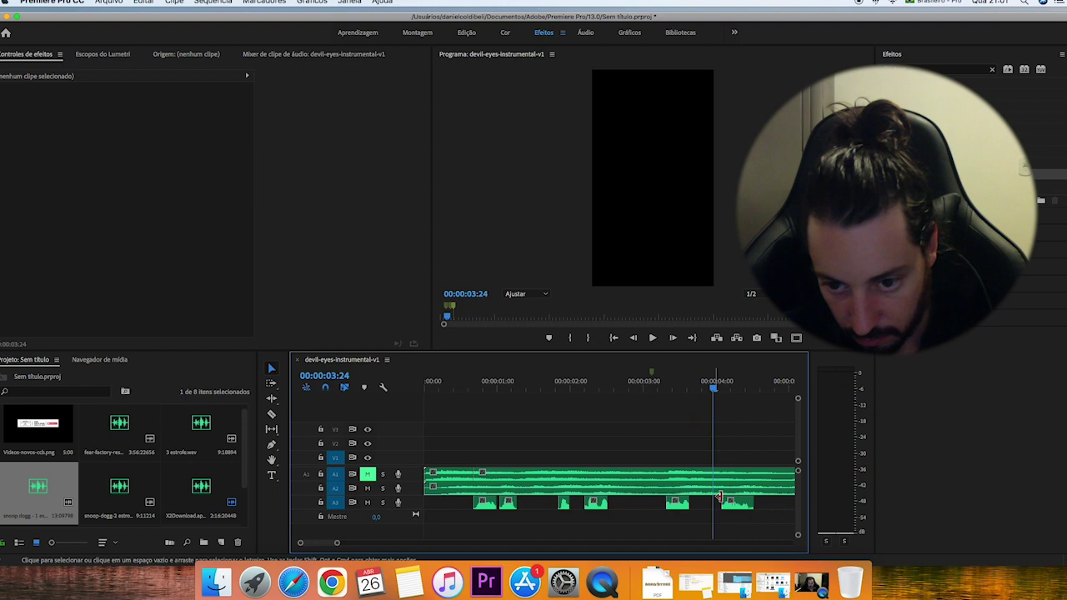
left_click_drag(754, 507, 776, 507)
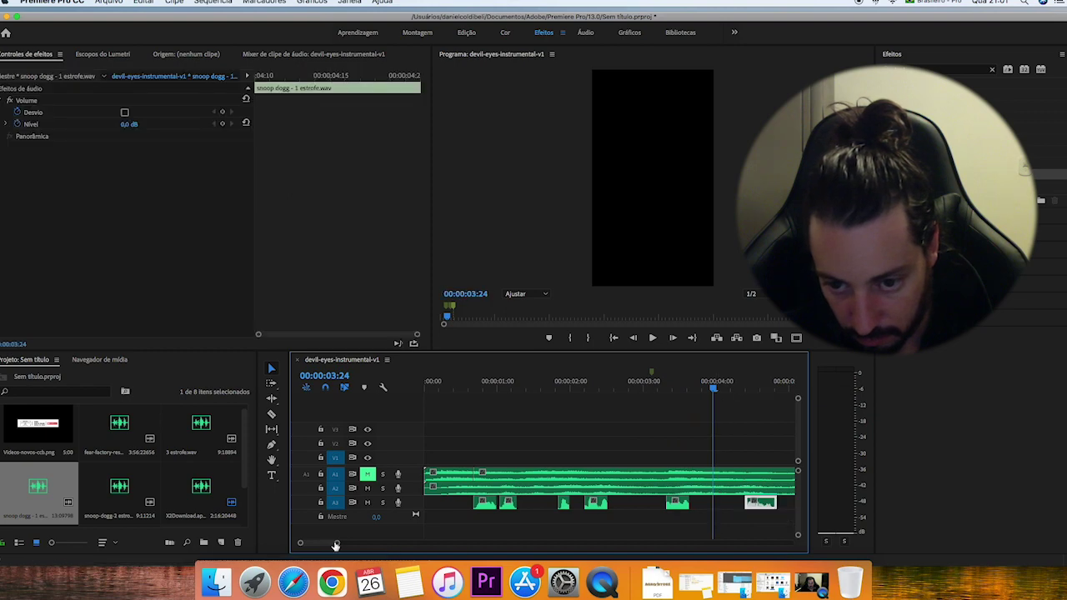
left_click_drag(336, 545, 359, 544)
left_click_drag(567, 505, 589, 509)
key("space")
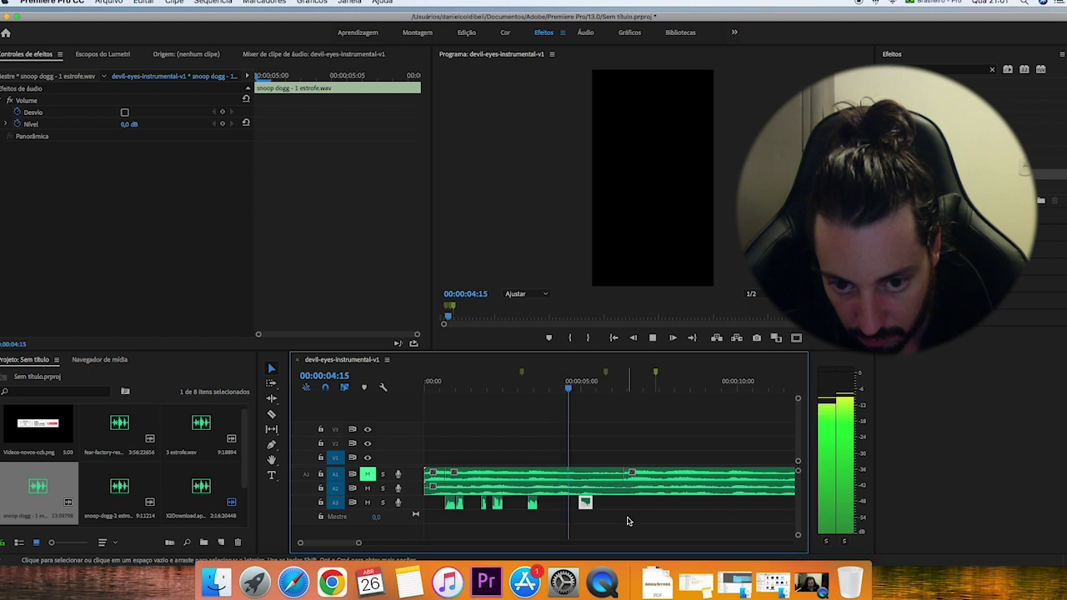
key("space")
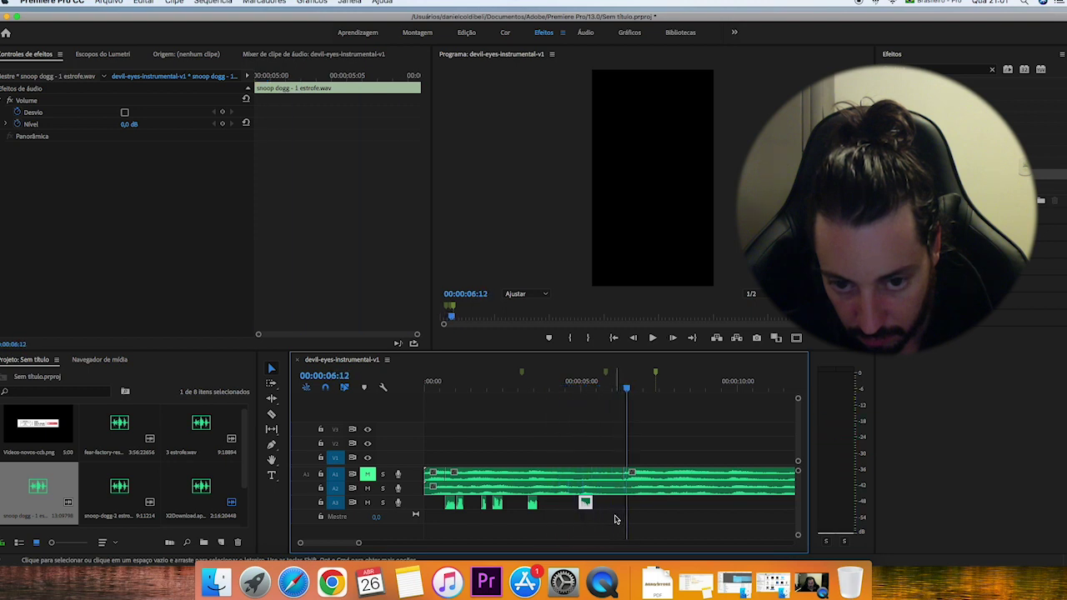
Deselect the clip and play the aligned words with the A2 track from the start.
left_click(638, 511)
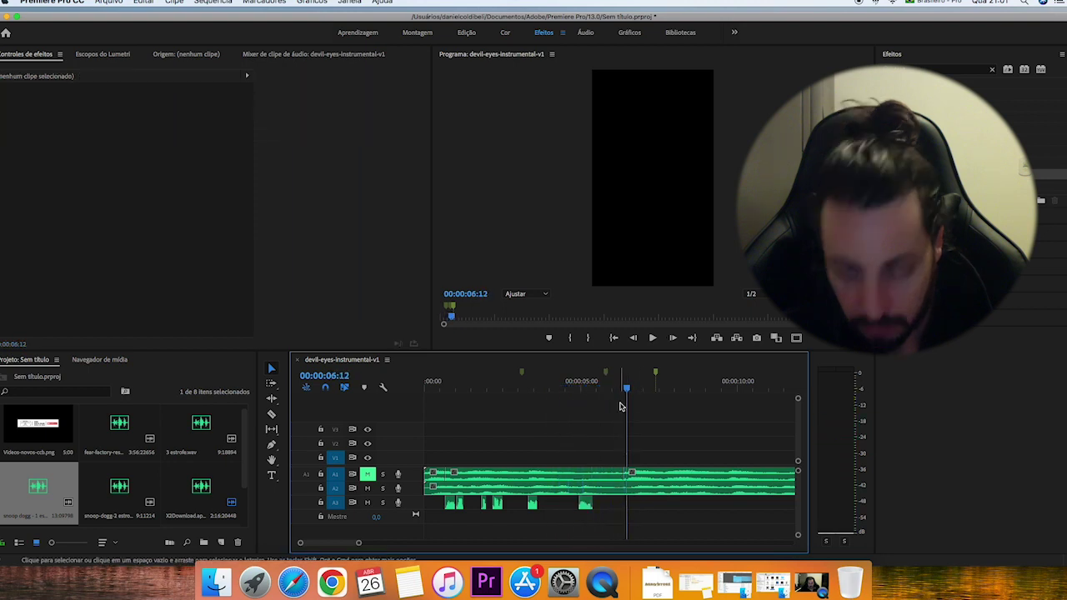
left_click_drag(626, 390, 423, 403)
key("space")
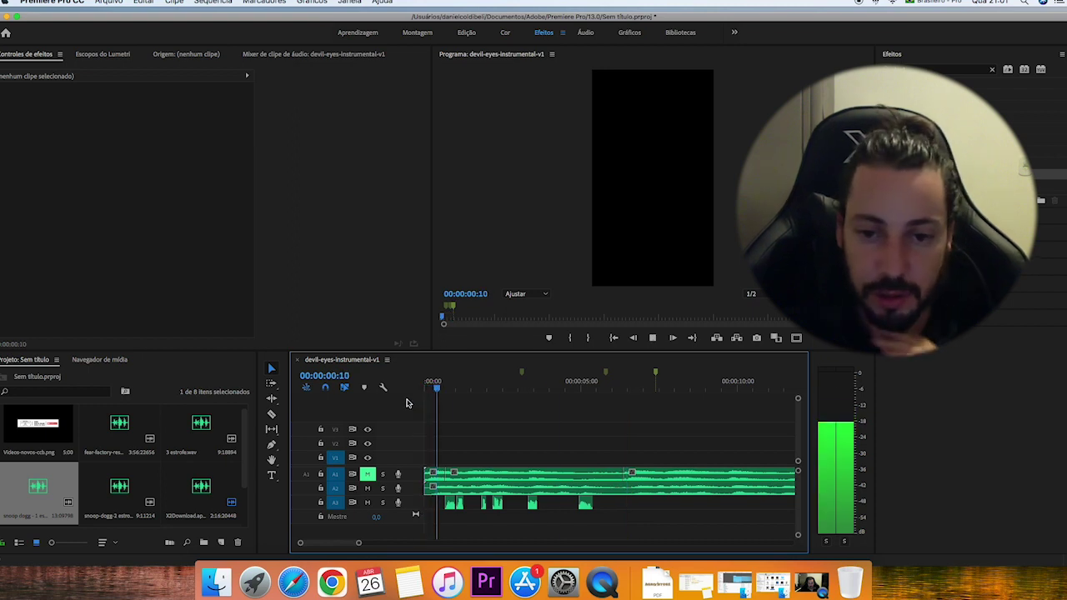
key("space")
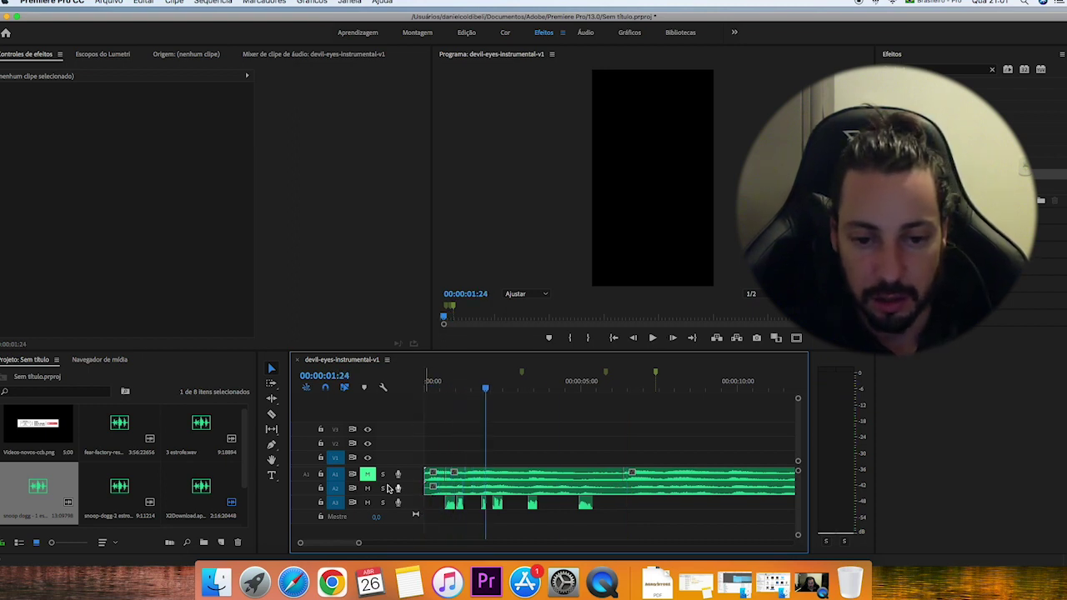
Mute A2, unmute the instrumental on A1, and play the aligned words over it from the start.
left_click(366, 488)
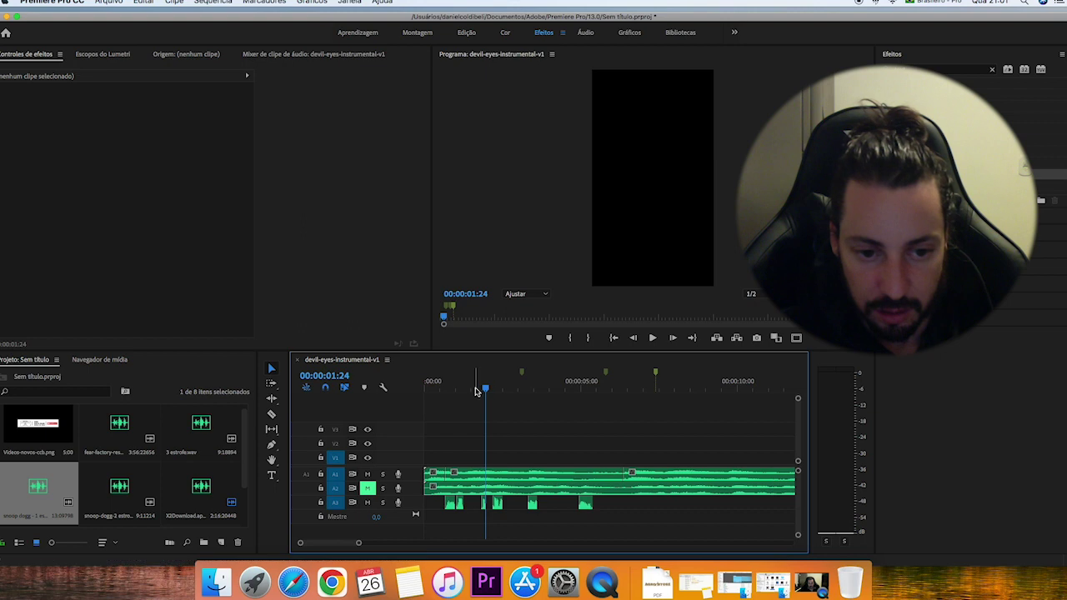
key("Home")
key("space")
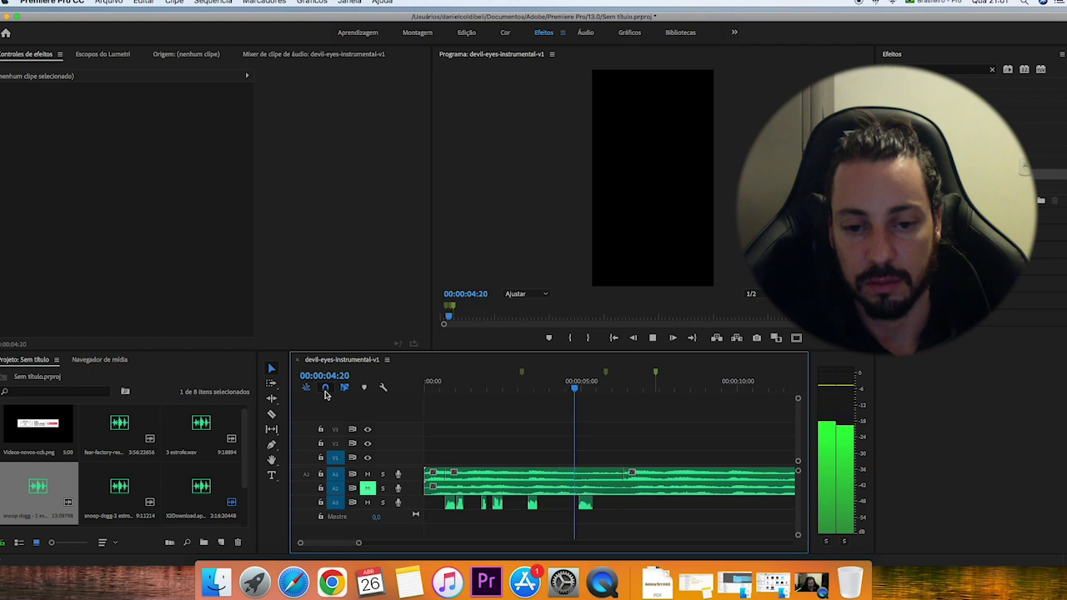
key("space")
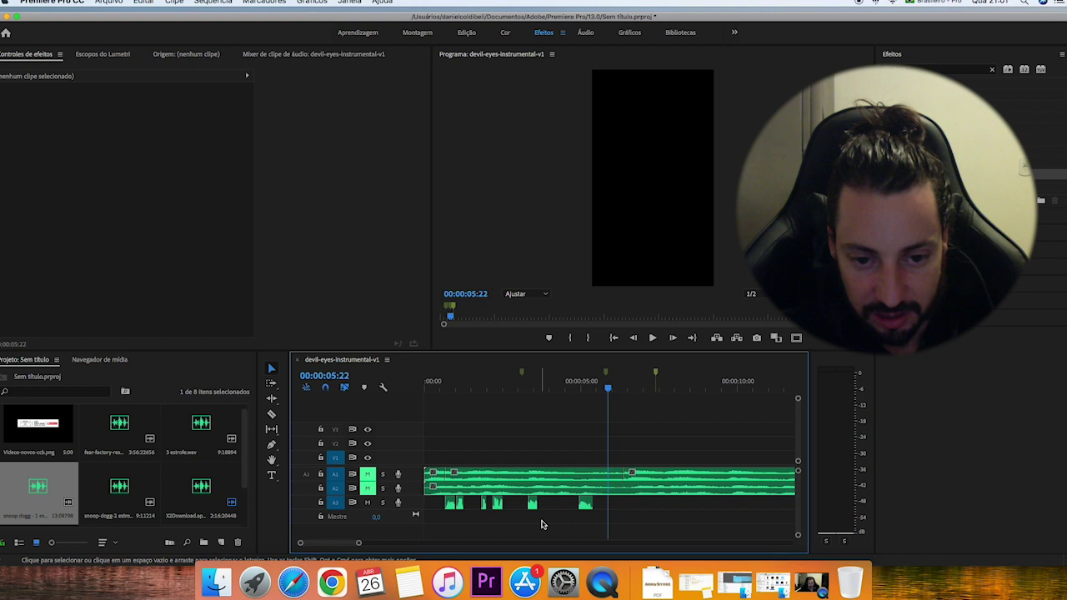
Mute A1 and A3, unmute A2, and play only A2 from the start to compare the phrasing.
left_click(367, 488)
left_click_drag(481, 388, 400, 393)
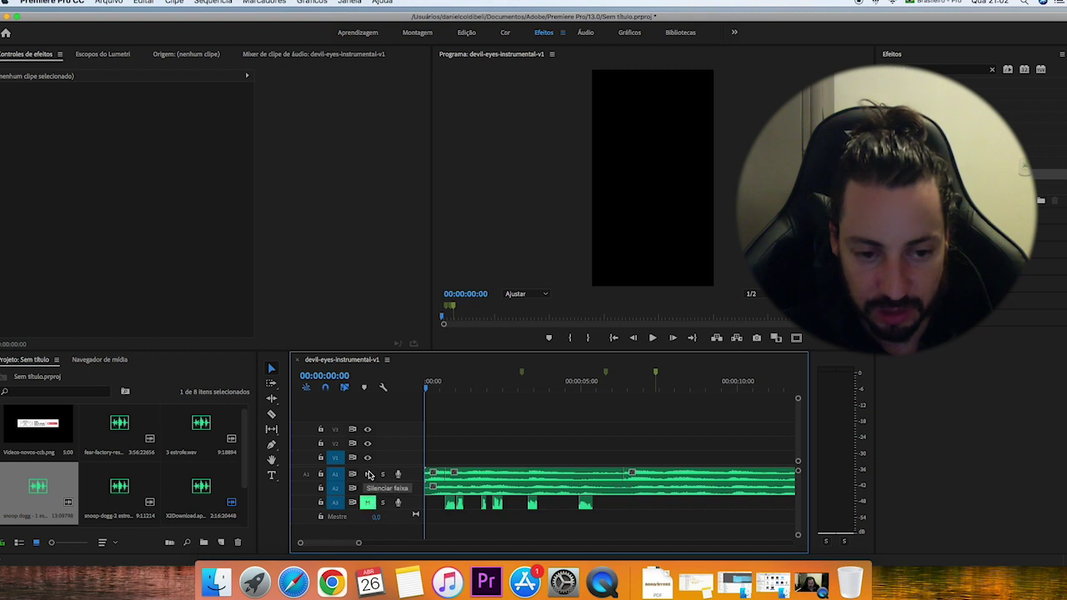
key("space")
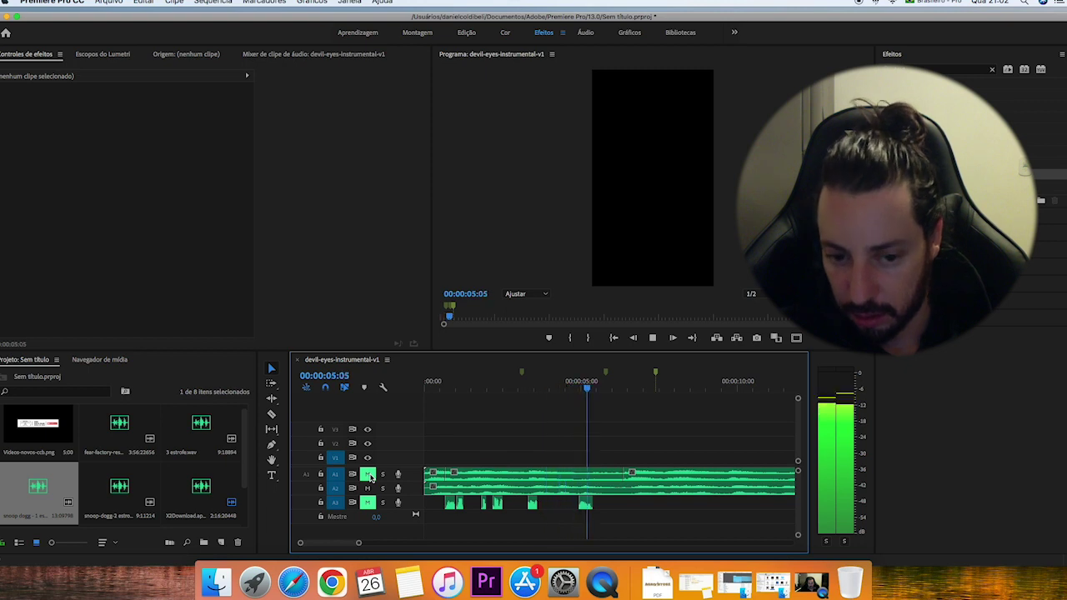
key("space")
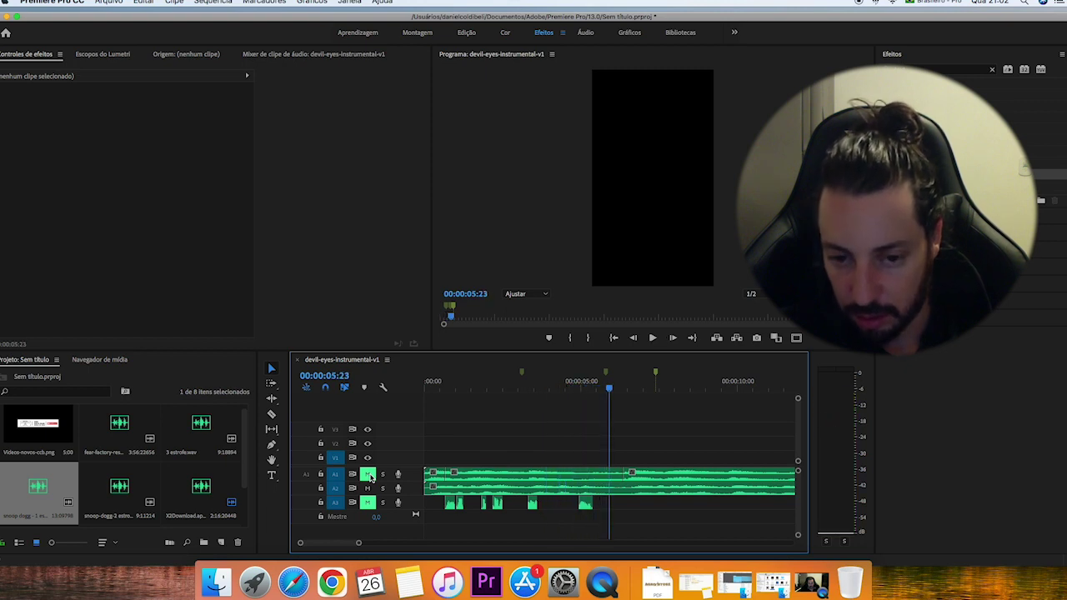
Set the speed of the first word's clip on A3 to 104.5%.
left_click(450, 504)
left_click_drag(359, 545, 327, 546)
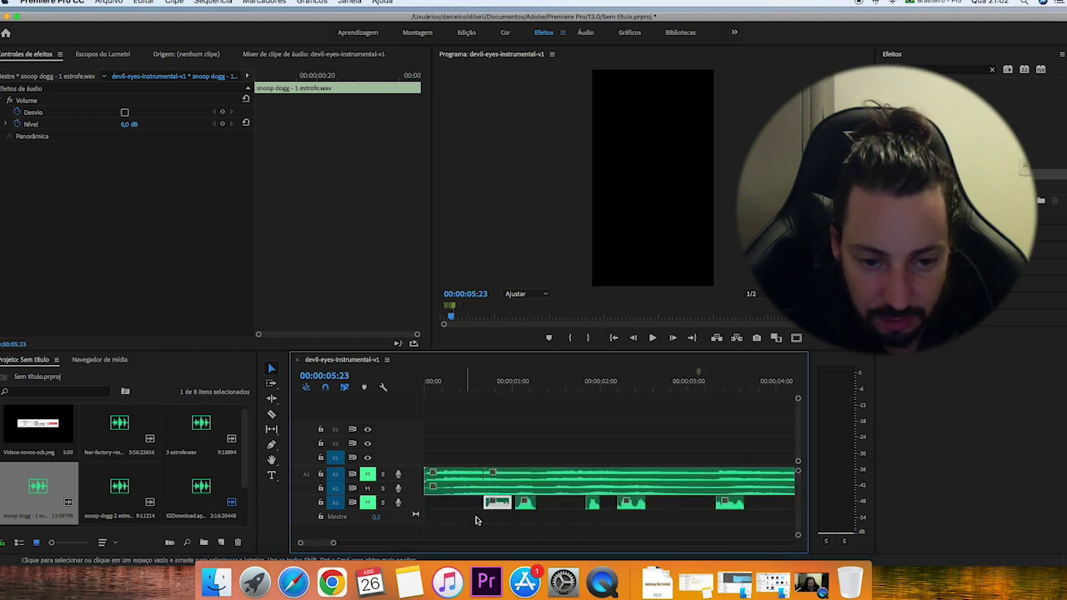
right_click(503, 510)
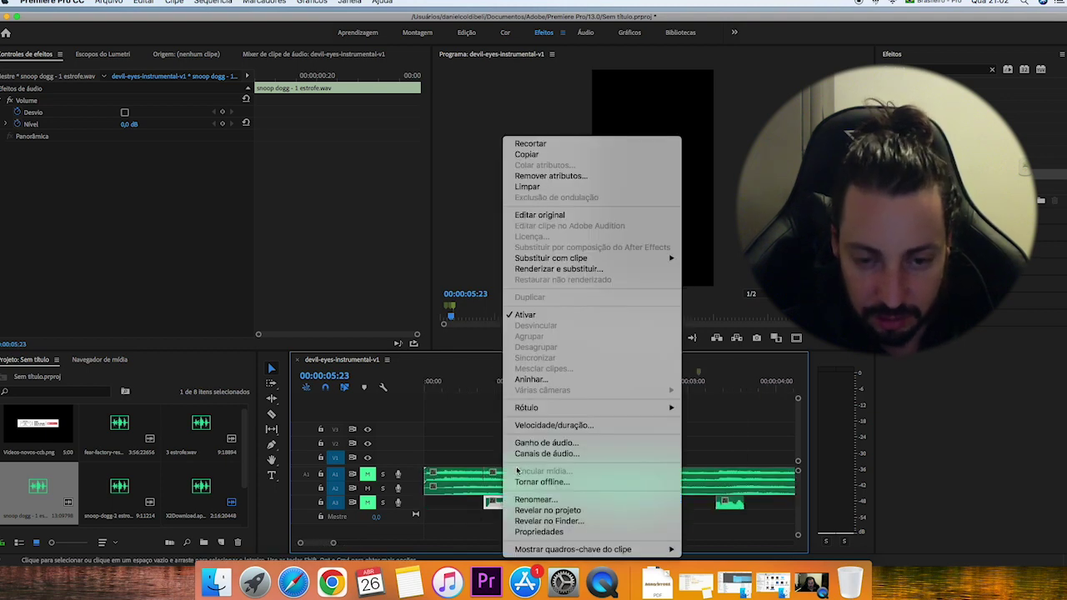
left_click(551, 426)
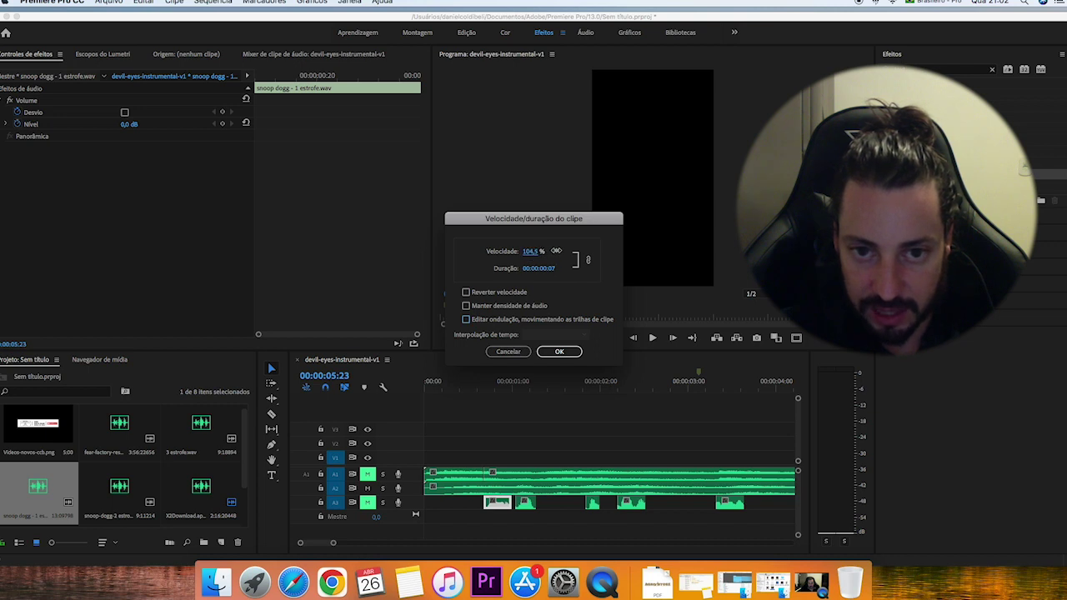
left_click(561, 351)
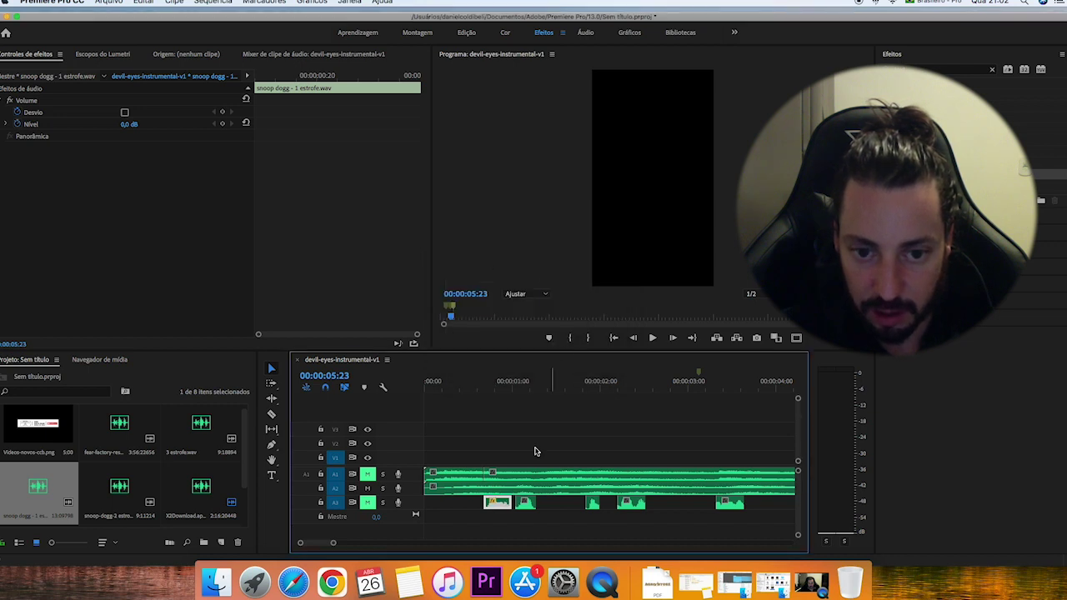
Try to lengthen the first word's clip on A3 by changing its duration.
left_click(525, 532)
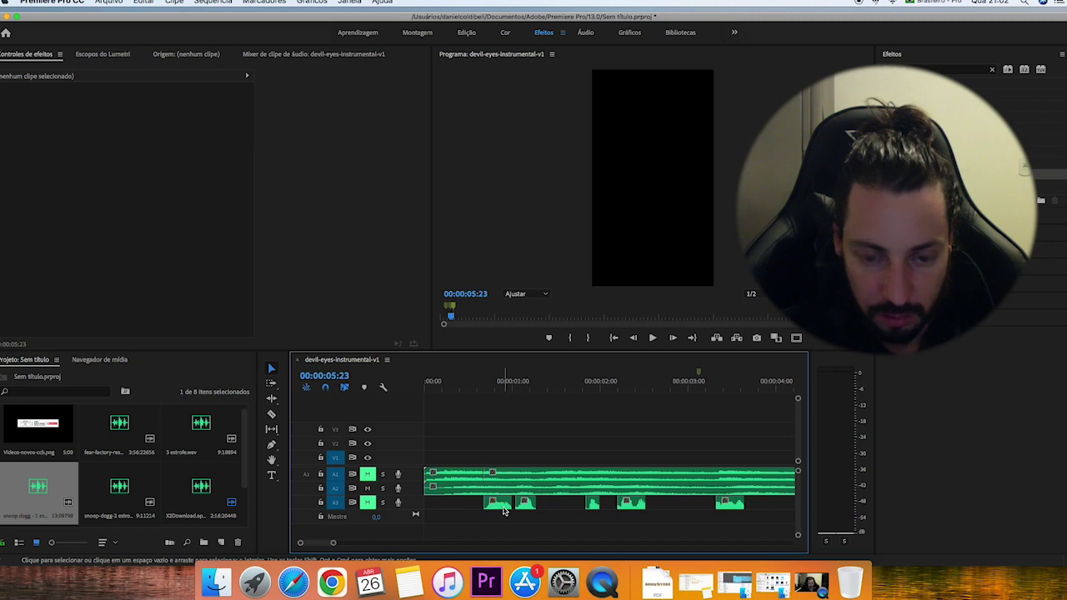
left_click(498, 502)
right_click(500, 503)
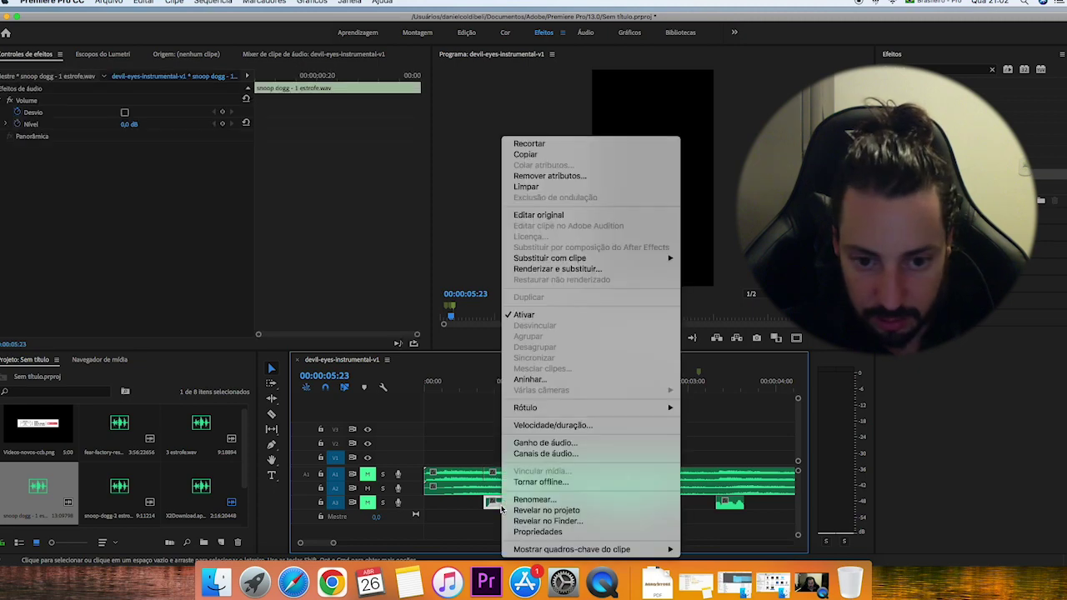
left_click(554, 426)
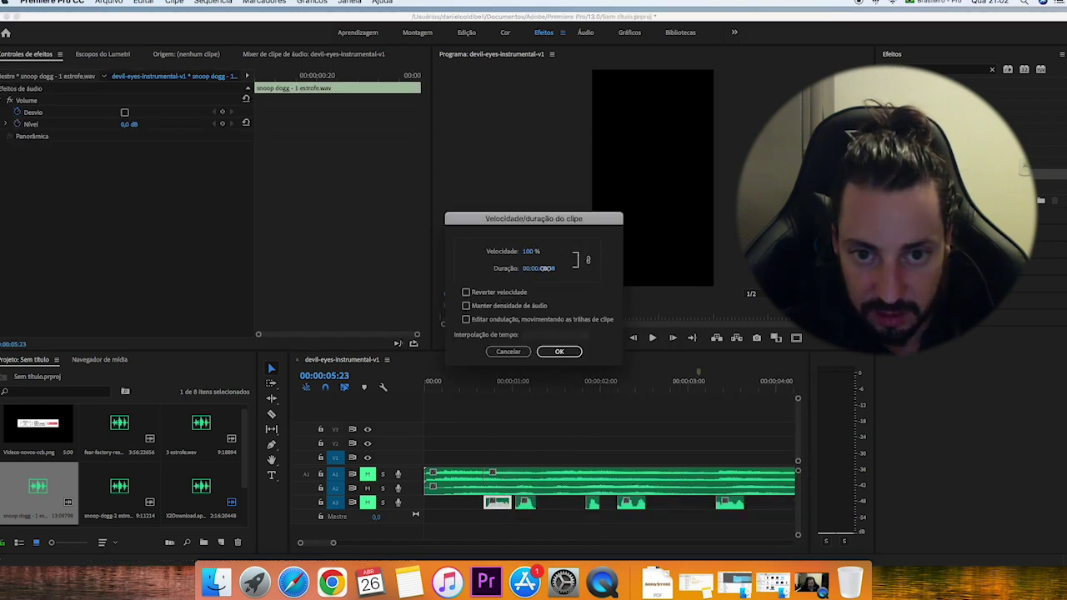
left_click(560, 351)
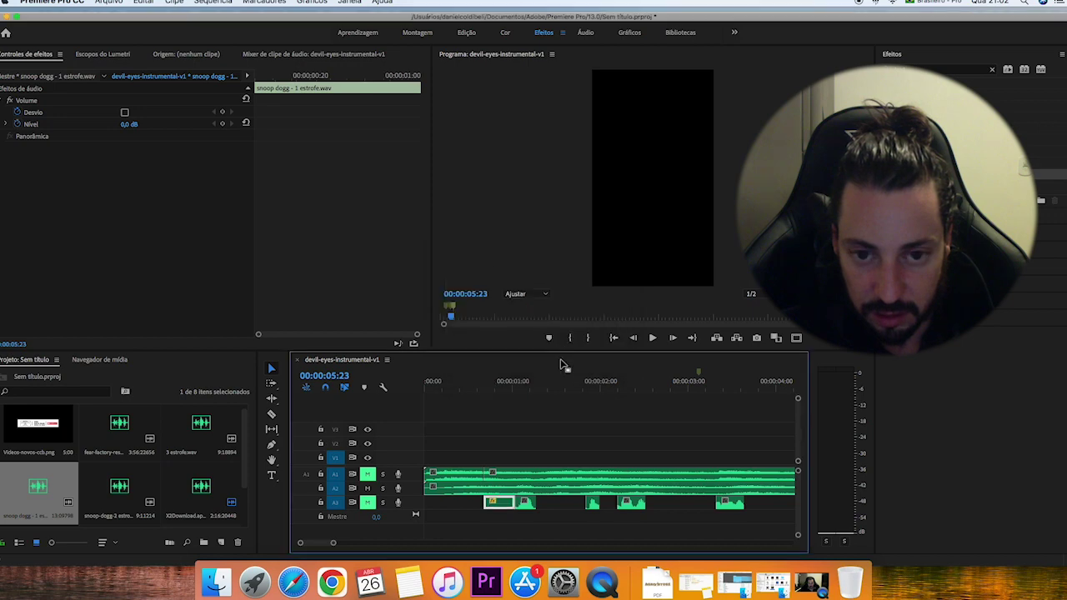
left_click(466, 524)
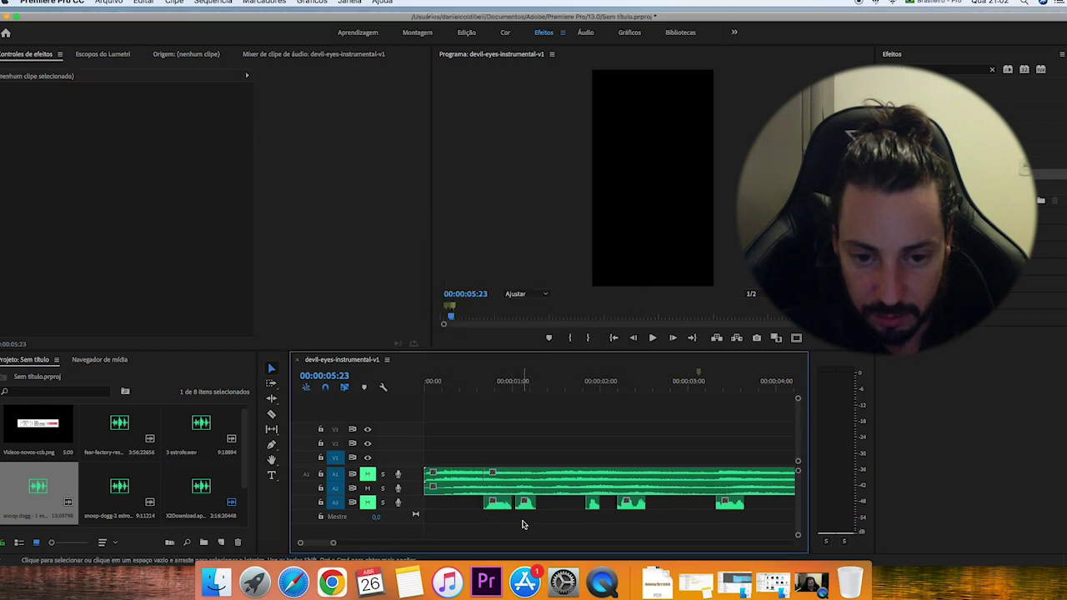
left_click_drag(331, 543, 327, 543)
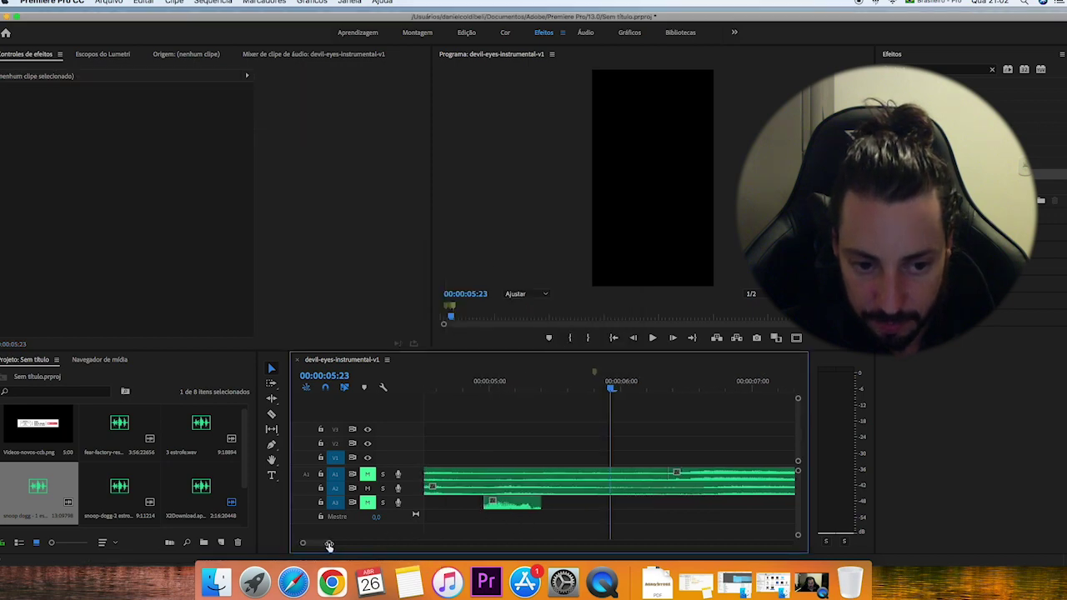
left_click_drag(611, 389, 530, 400)
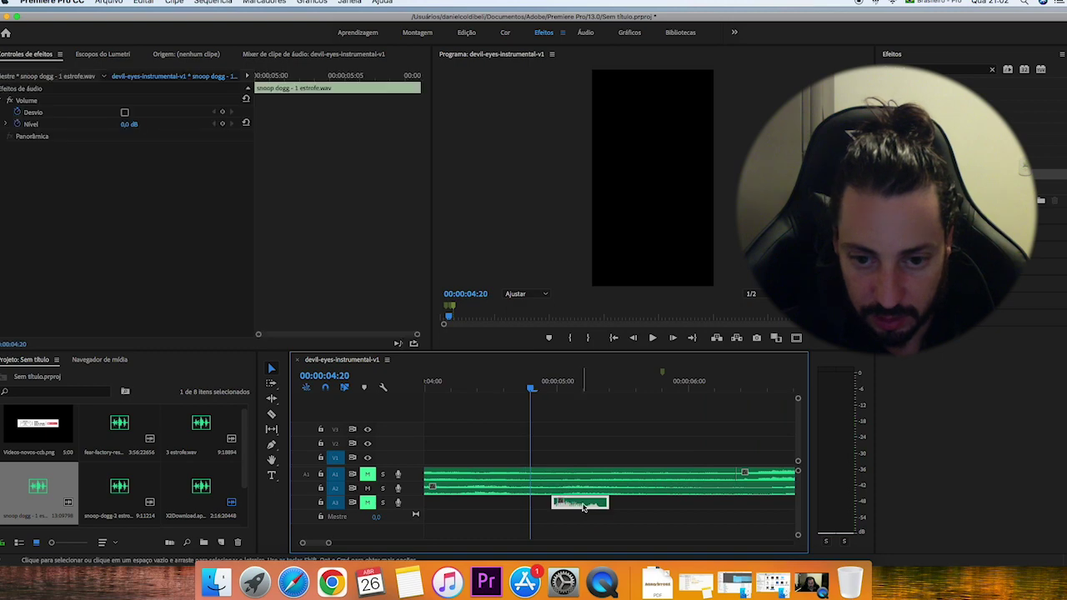
right_click(582, 512)
left_click(627, 442)
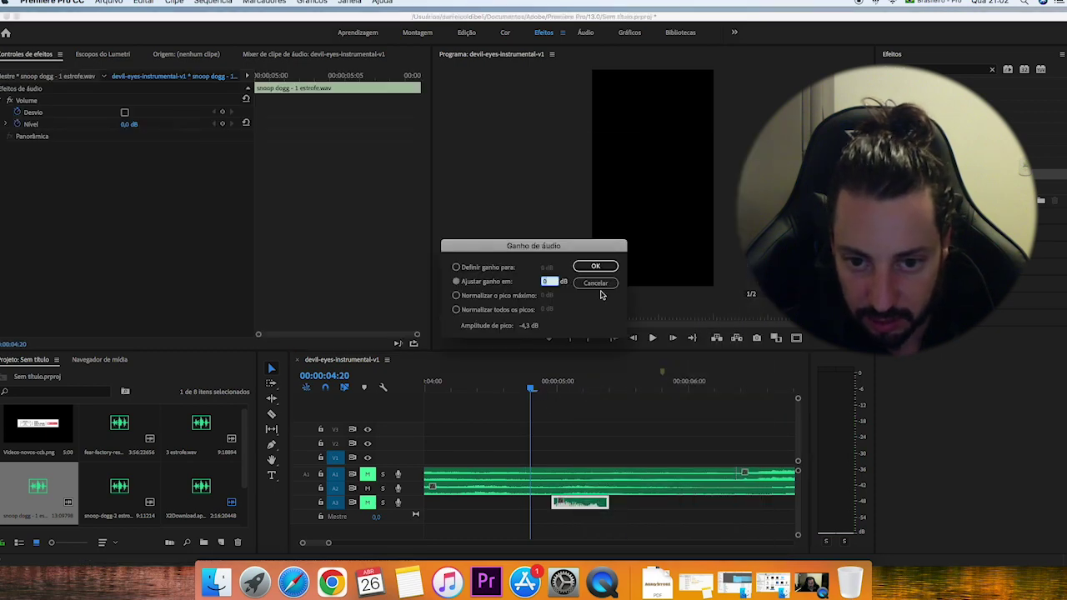
left_click(597, 285)
Stretch the last word's clip on A3 to a duration of over one second and trim its end to the playhead at 00:00:06:09.
left_click_drag(531, 392, 737, 411)
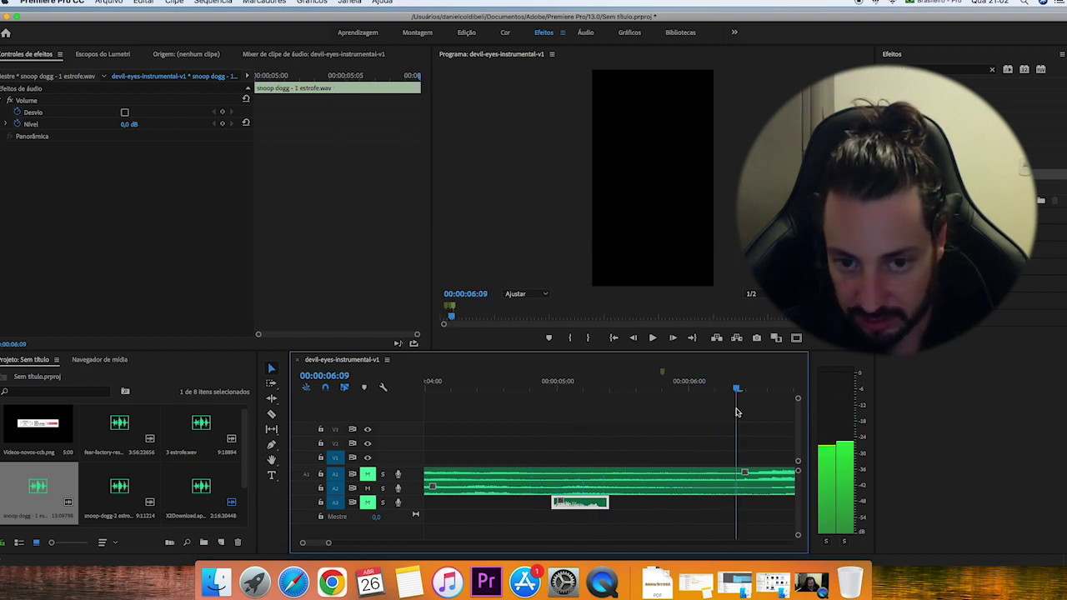
right_click(583, 505)
left_click(641, 426)
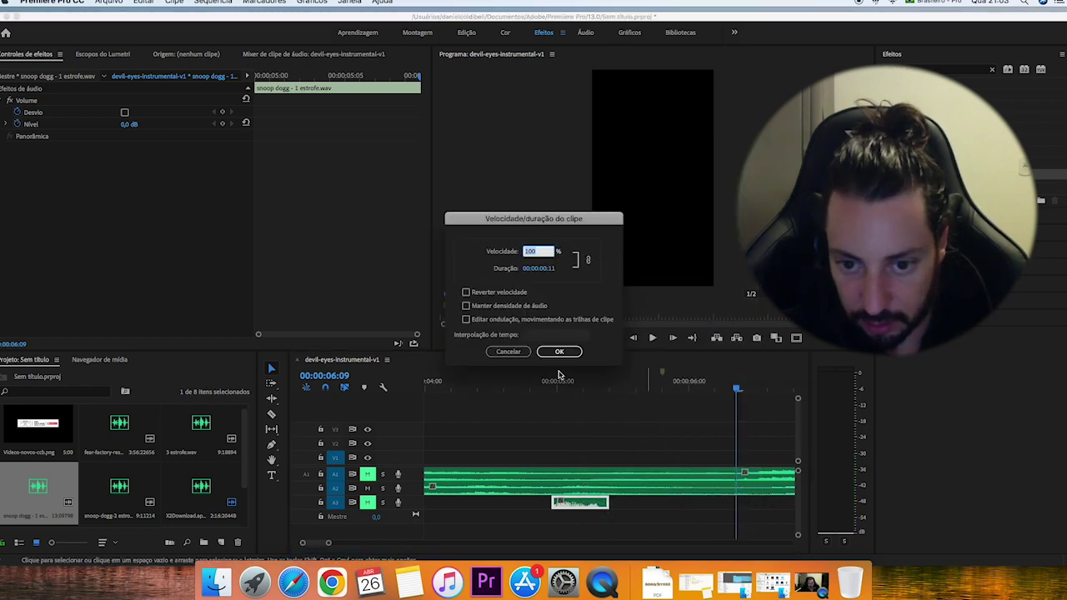
left_click(542, 269)
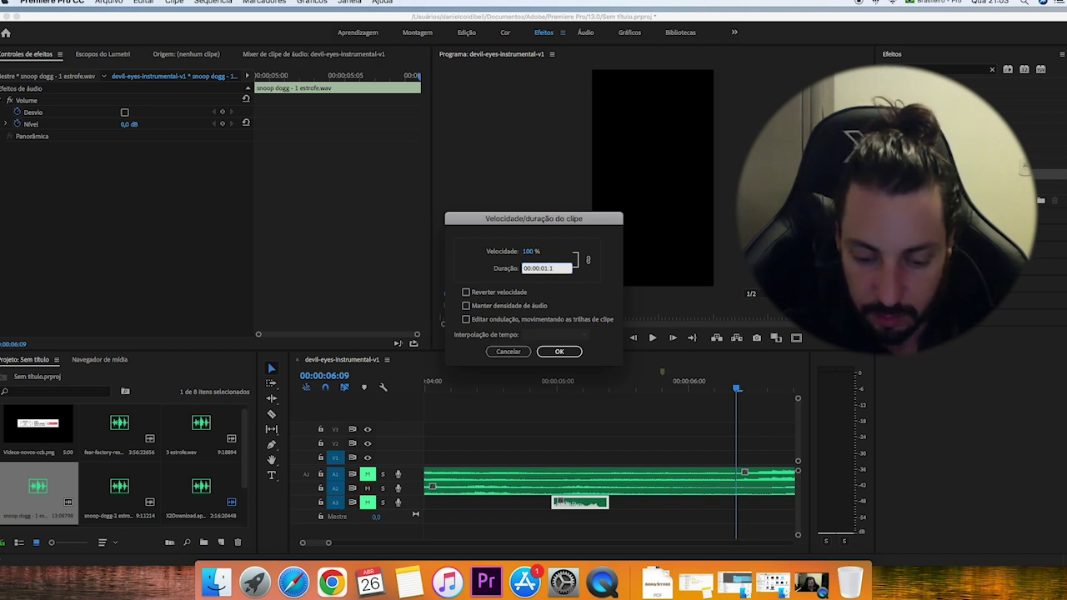
left_click(559, 351)
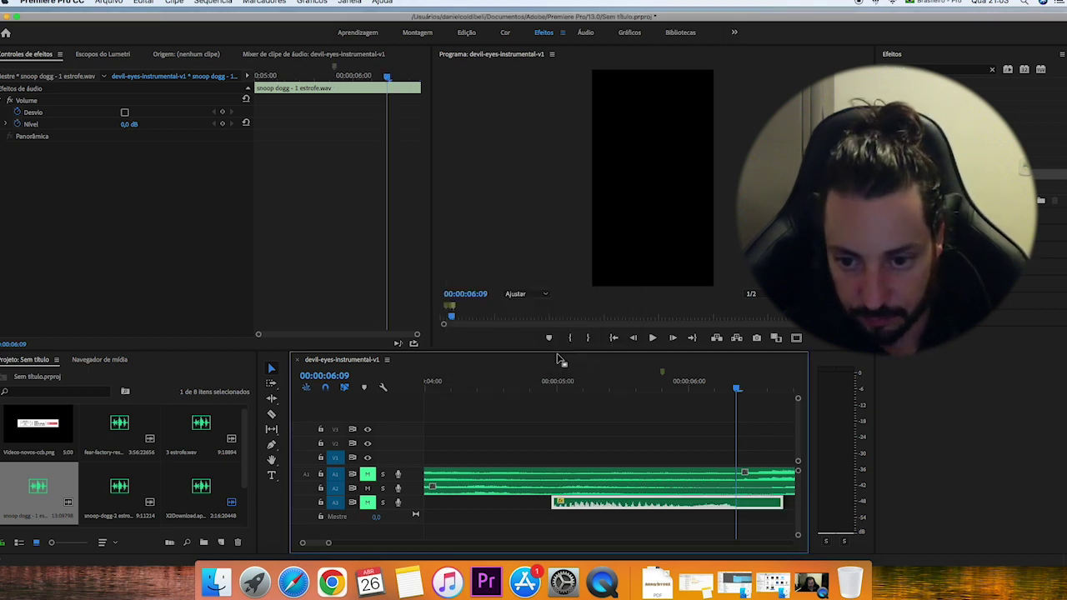
left_click_drag(782, 503, 739, 502)
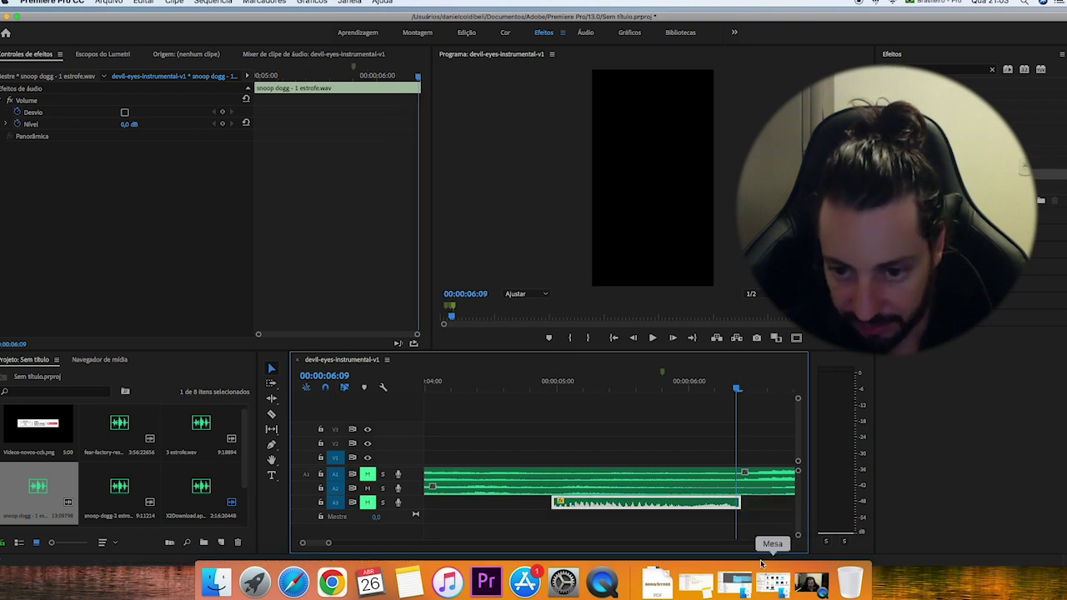
Mute A2 and unmute the instrumental on A1 and the words on A3, playing briefly from before the stretched word.
left_click(650, 433)
left_click_drag(534, 382, 459, 381)
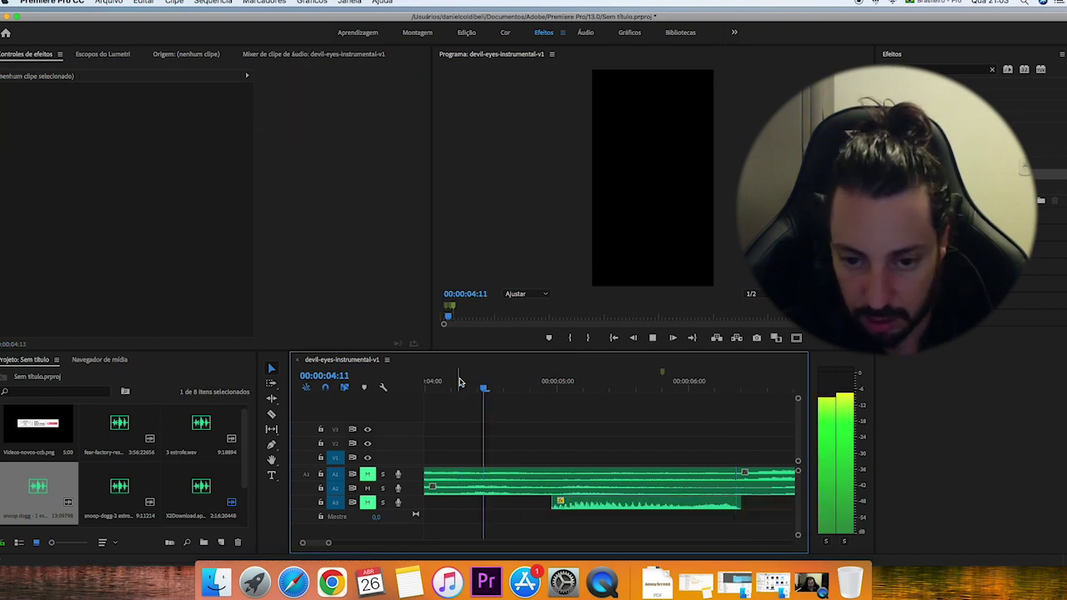
key("space")
left_click(368, 488)
left_click(367, 473)
key("space")
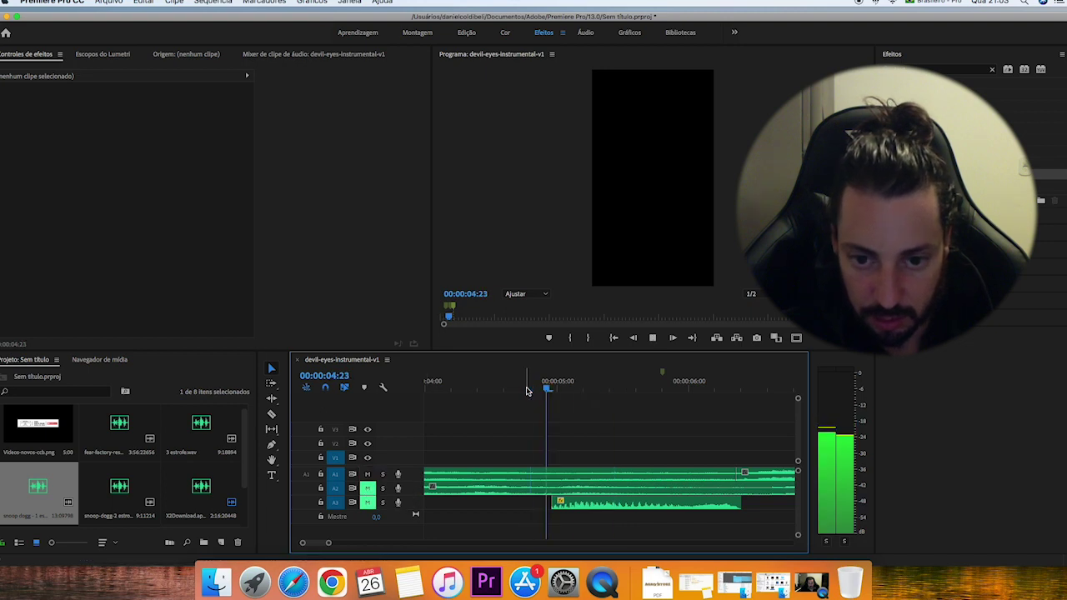
key("space")
left_click(367, 502)
Play the stretched word on A3 over the instrumental, starting shortly before it, to check how it sounds.
left_click(586, 383)
key("space")
left_click(464, 383)
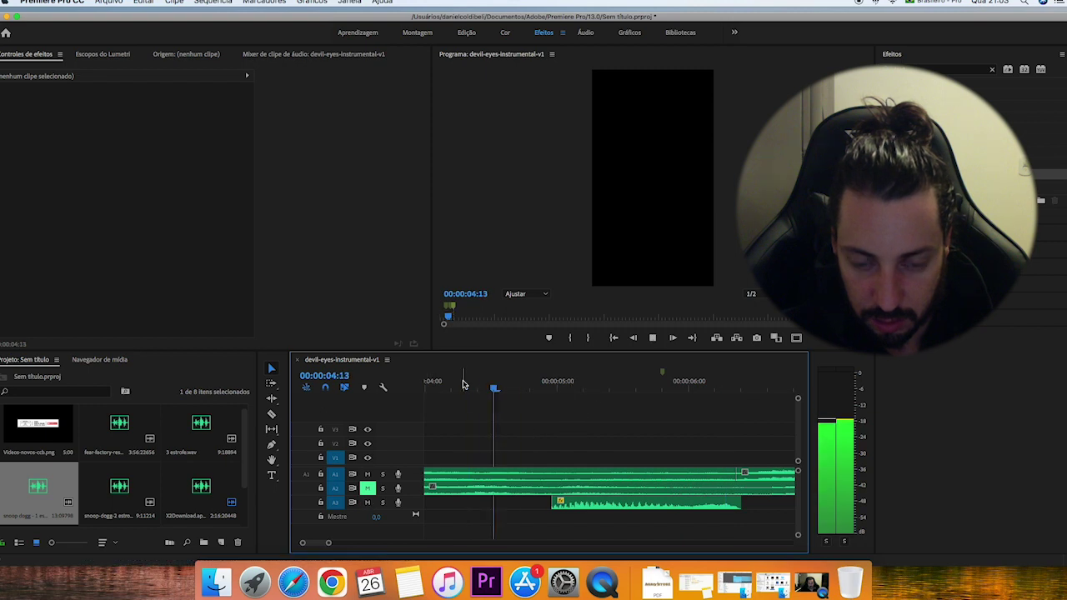
key("space")
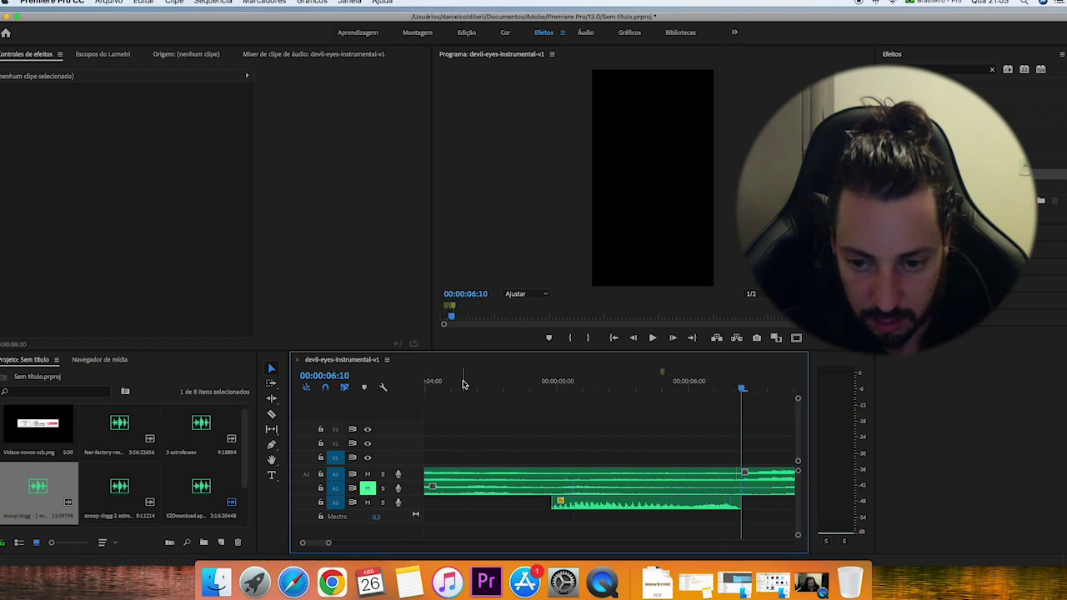
left_click(538, 383)
key("space")
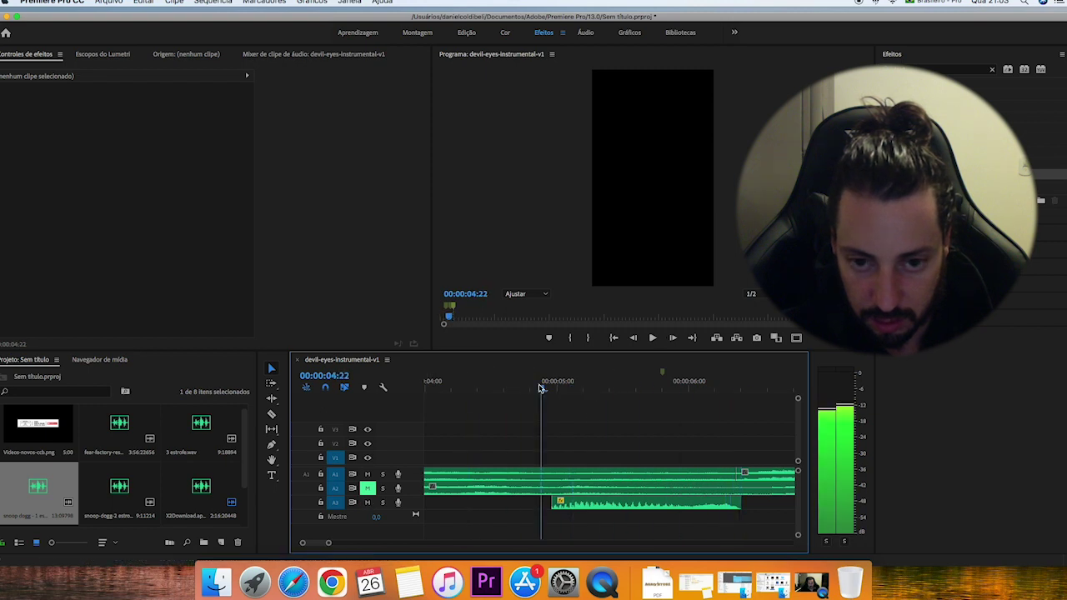
key("space")
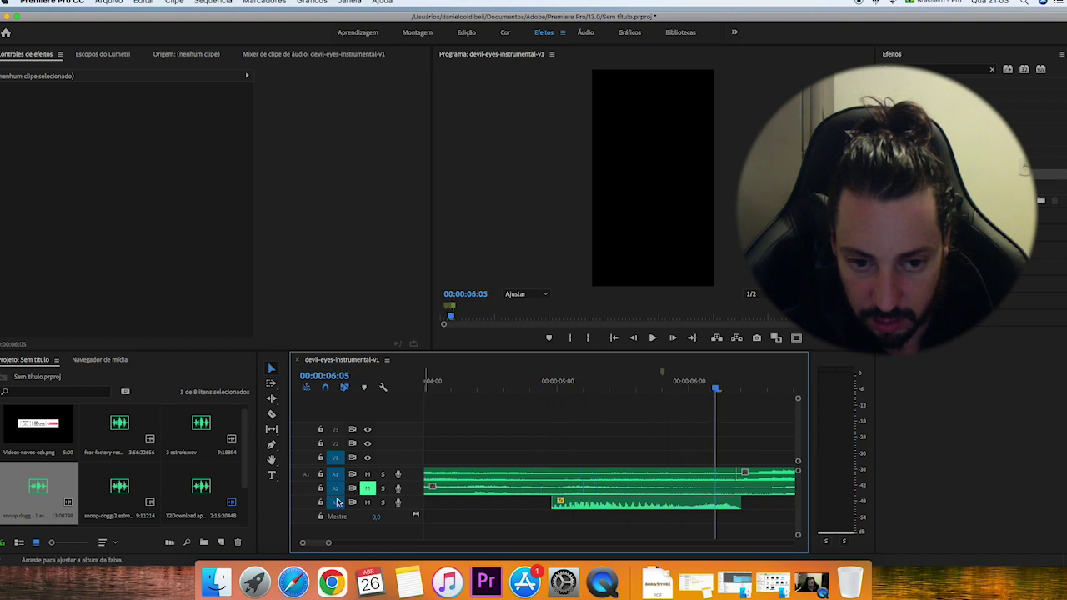
Play all the aligned words over the instrumental from the start of the sequence through the stretched word.
left_click_drag(328, 542, 390, 545)
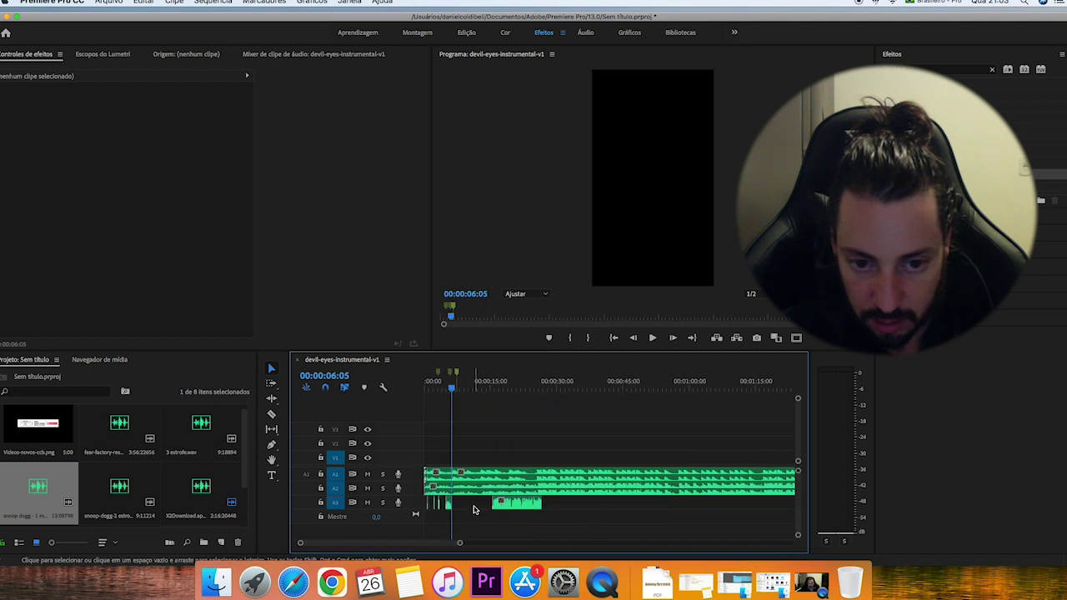
key("Home")
key("space")
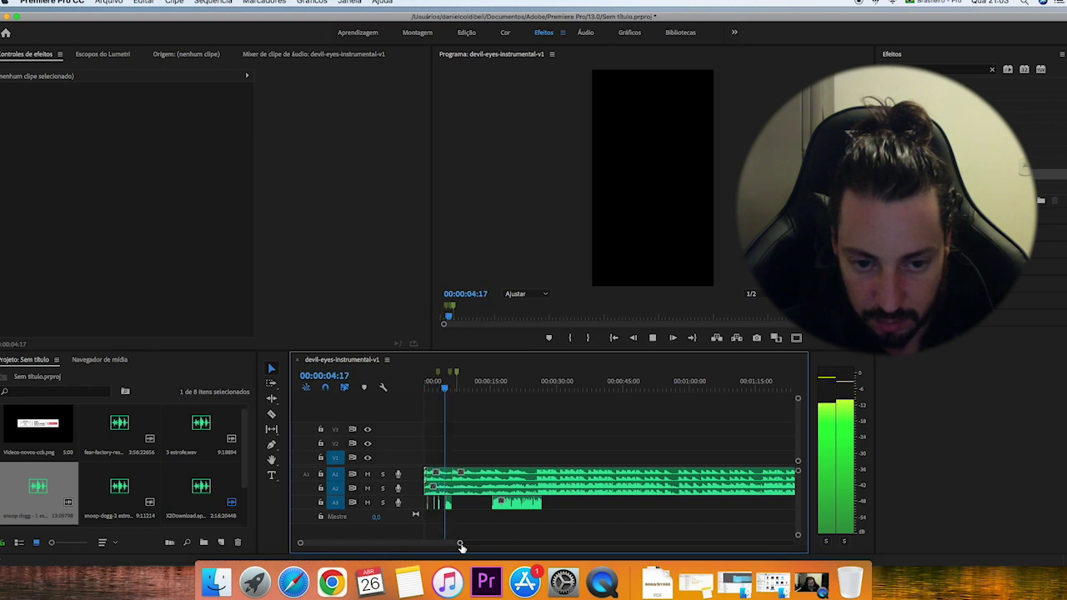
left_click_drag(461, 546, 367, 546)
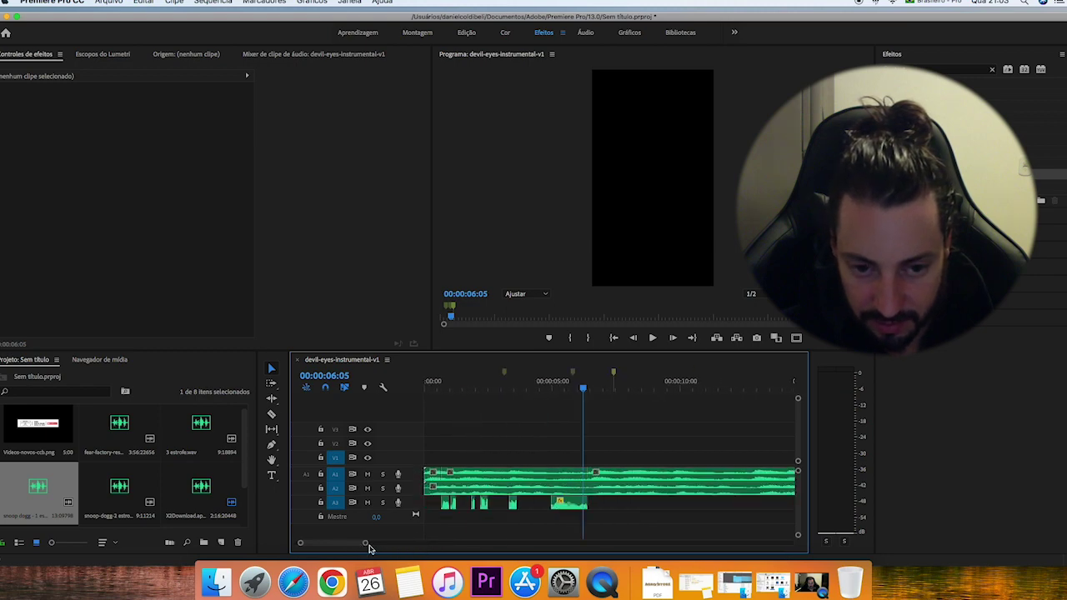
mouse_move(365, 546)
left_mouse_down()
mouse_move(350, 545)
mouse_move(360, 544)
left_mouse_up()
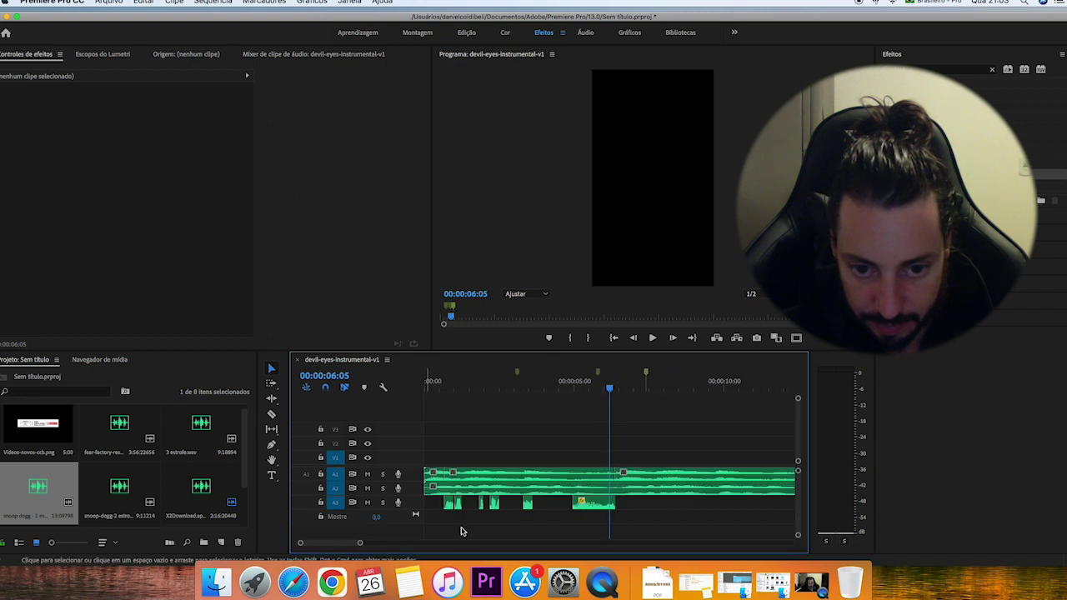
Replay the later words of the phrase over the instrumental from about two seconds in to check their timing.
left_click_drag(571, 393, 502, 395)
key("space")
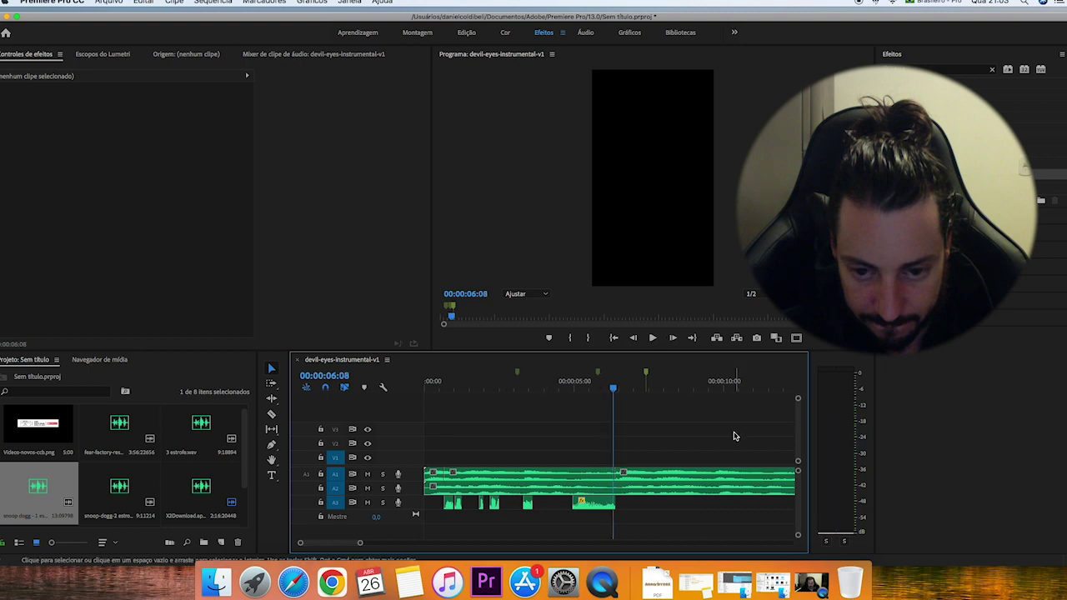
left_click(474, 389)
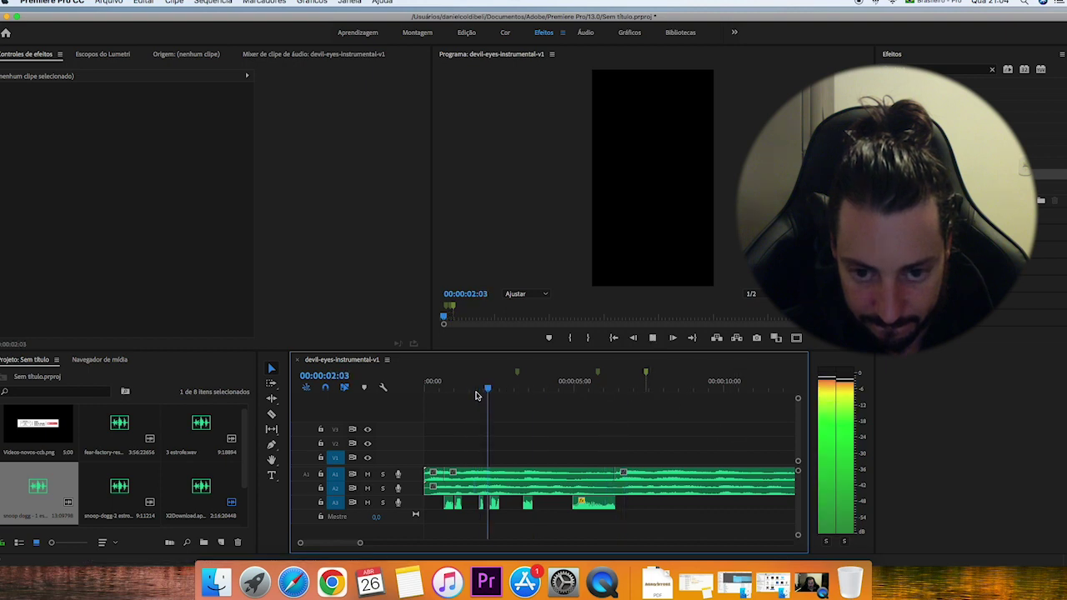
key("space")
left_click_drag(512, 394, 489, 389)
mouse_move(360, 543)
left_mouse_down()
mouse_move(446, 543)
mouse_move(378, 543)
left_mouse_up()
scroll(450, 521, "up", 5)
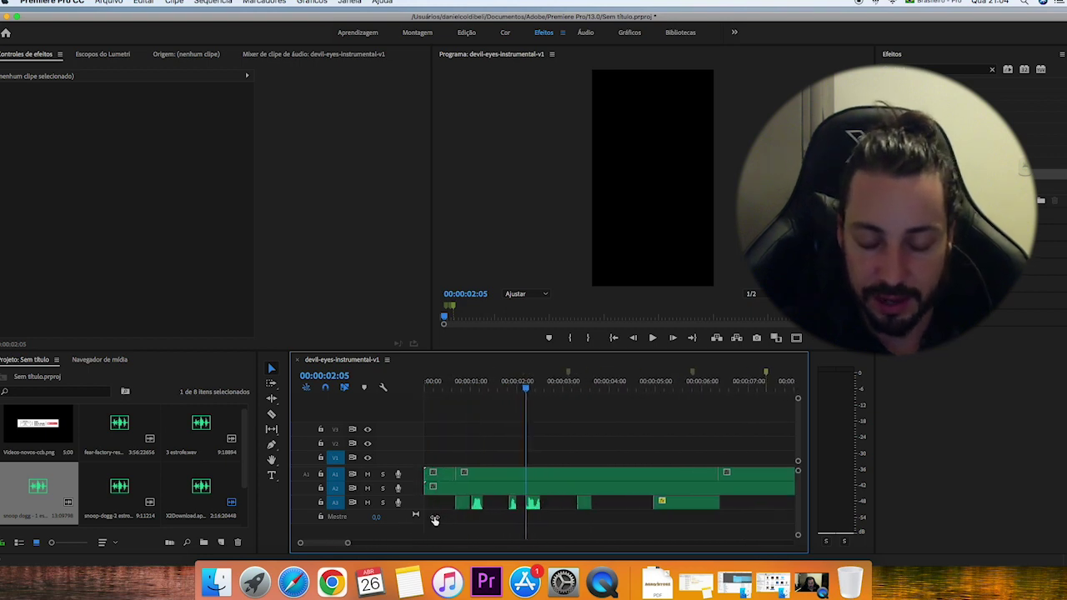
scroll(451, 514, "down", 1)
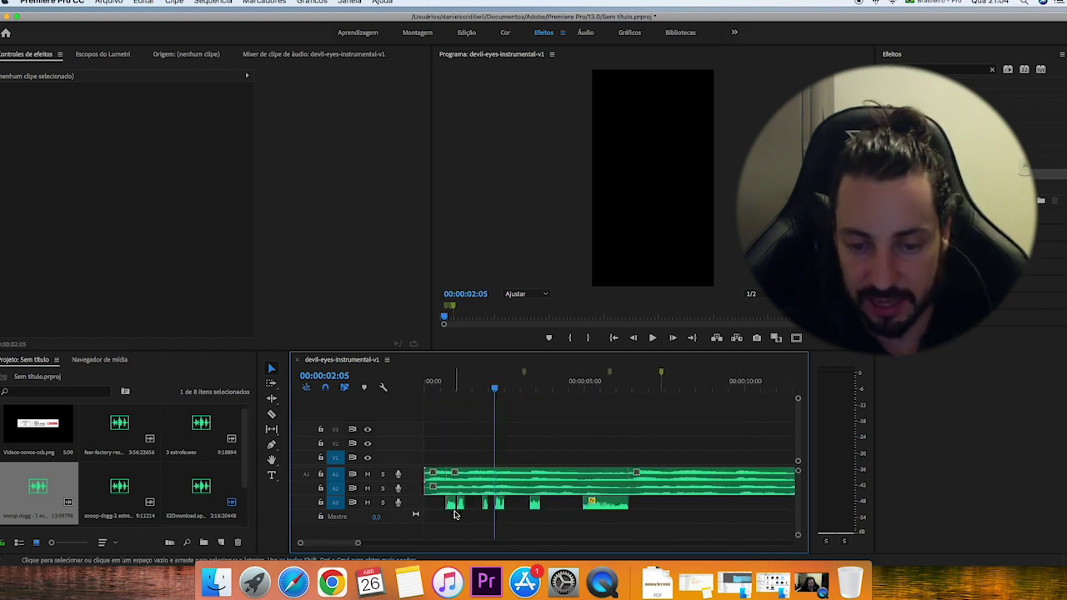
left_click_drag(358, 544, 450, 550)
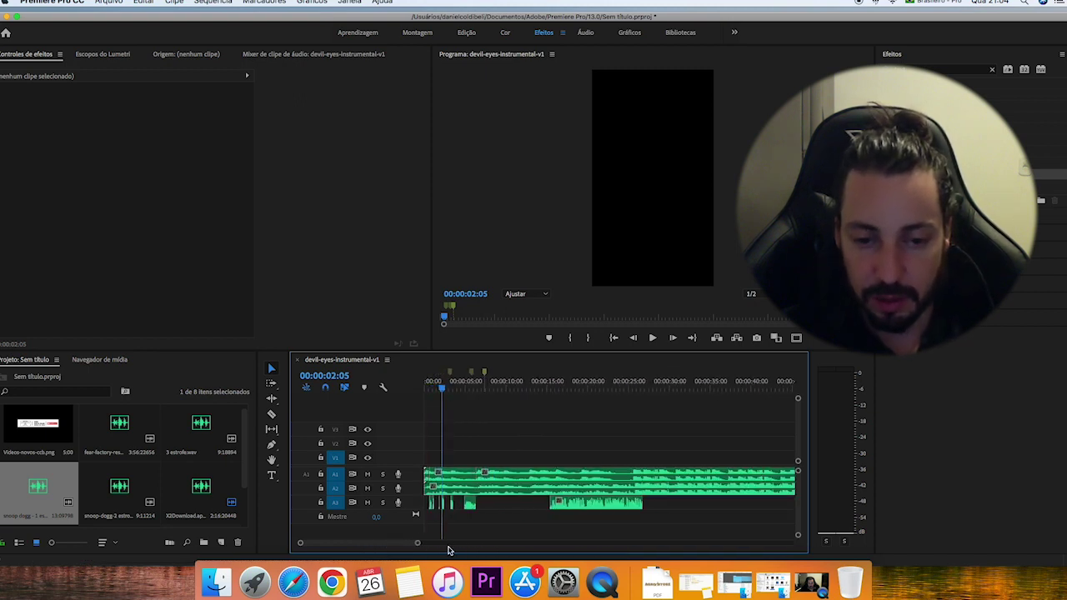
key("cmd+s")
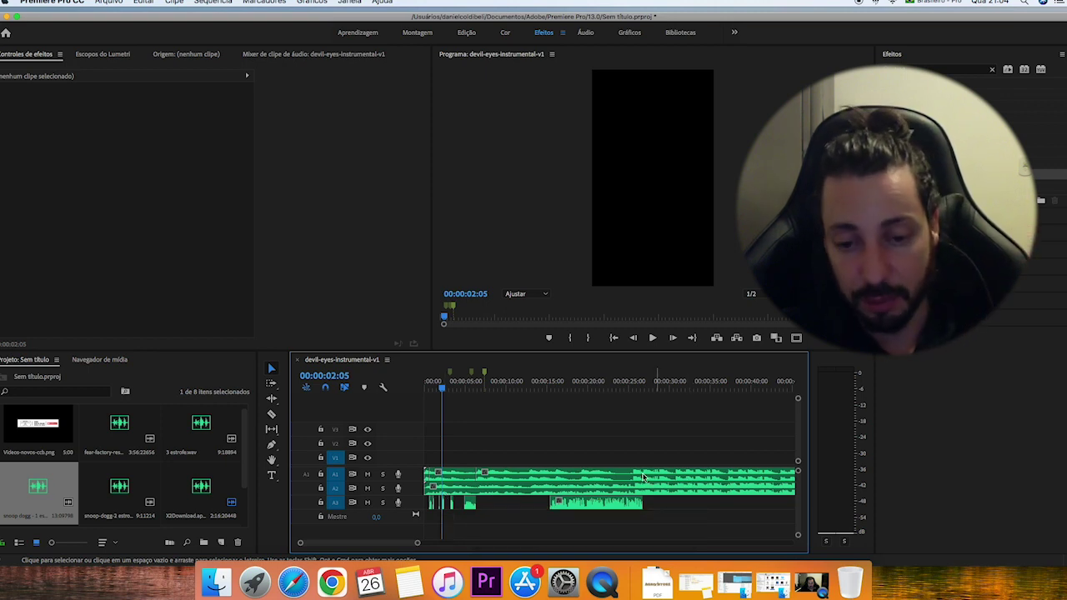
left_click(604, 580)
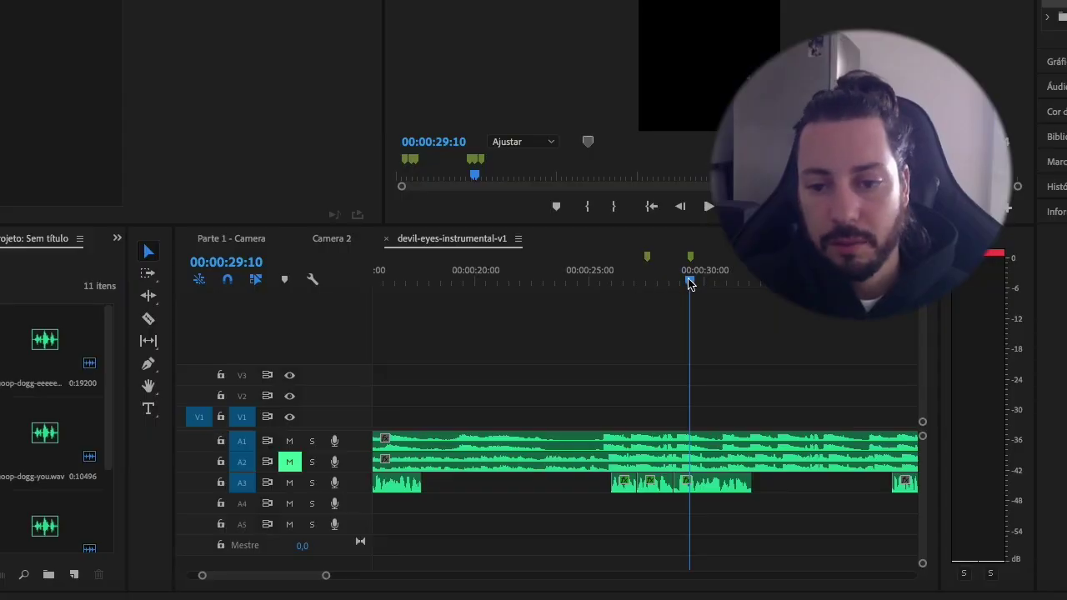
Examine the arrangement of vocal clips on A3 to A5 at the opening and at the vocal entry around 00:00:25:20.
left_click_drag(689, 282, 609, 289)
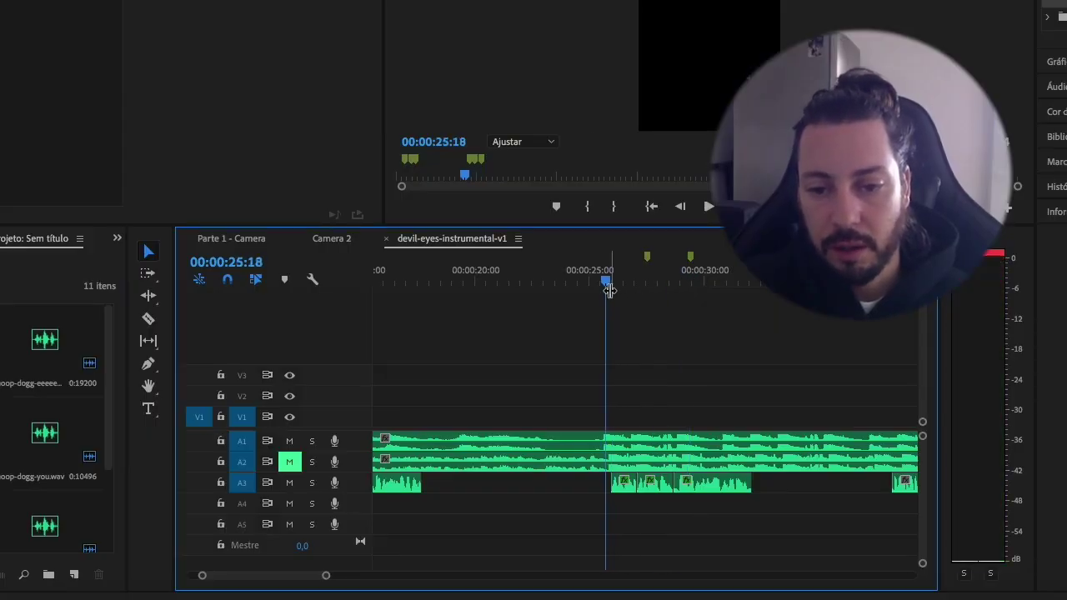
left_click_drag(326, 577, 303, 574)
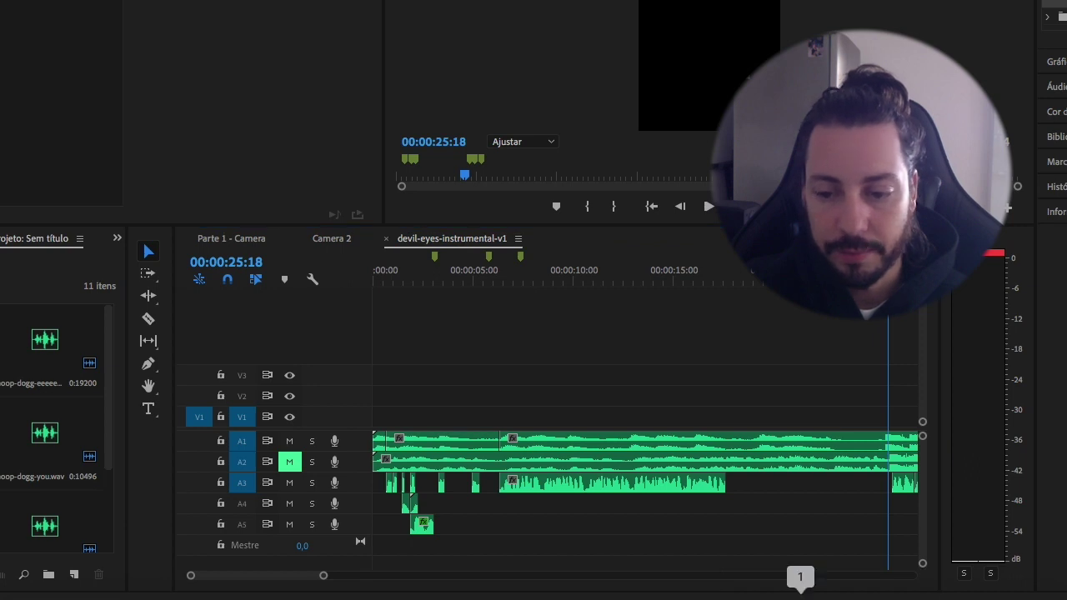
left_click(976, 592)
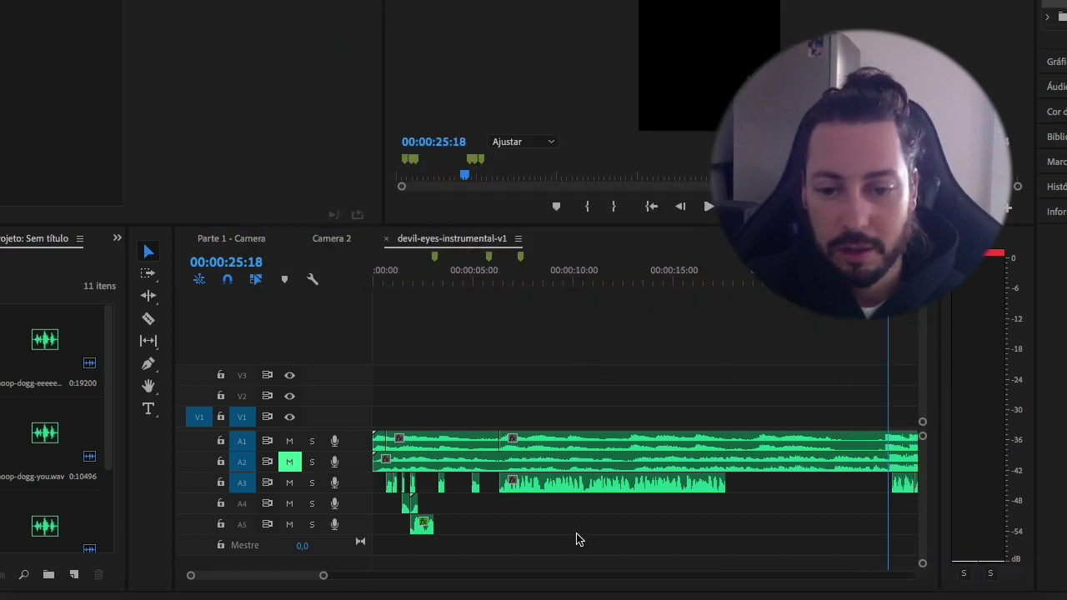
left_click(278, 579)
mouse_move(321, 577)
left_mouse_down()
mouse_move(367, 576)
mouse_move(321, 576)
left_mouse_up()
left_click_drag(408, 281, 392, 281)
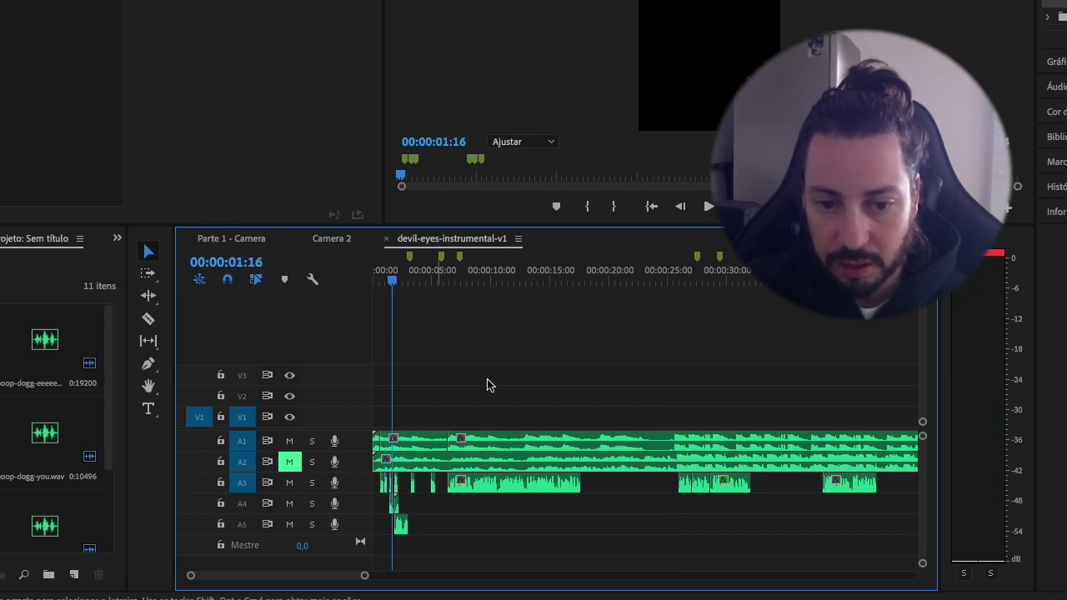
left_click_drag(695, 280, 679, 283)
left_click_drag(364, 575, 317, 571)
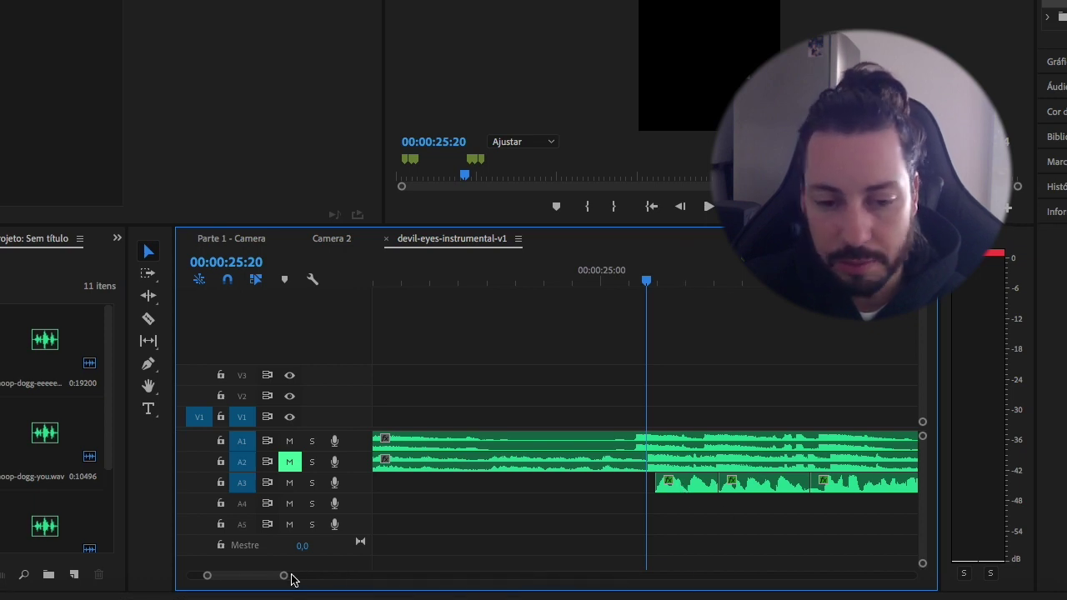
Play the A3 vocal clips over the instrumental from 00:00:25:14 to the end of the third clip, around 00:00:32:00.
mouse_move(285, 581)
left_mouse_down()
mouse_move(242, 576)
mouse_move(300, 574)
mouse_move(281, 581)
left_mouse_up()
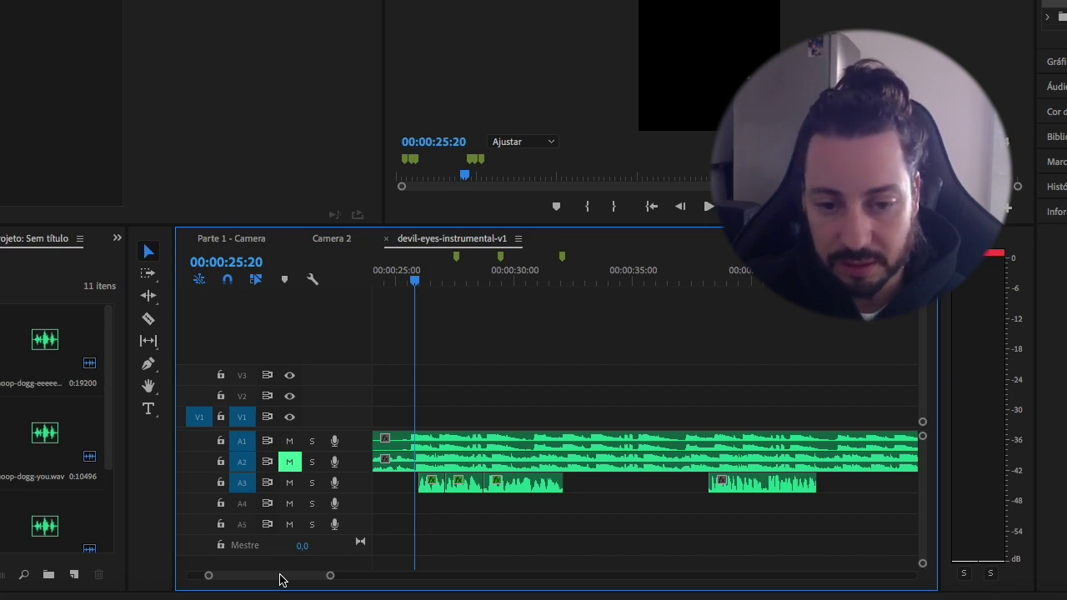
left_click_drag(414, 286, 407, 286)
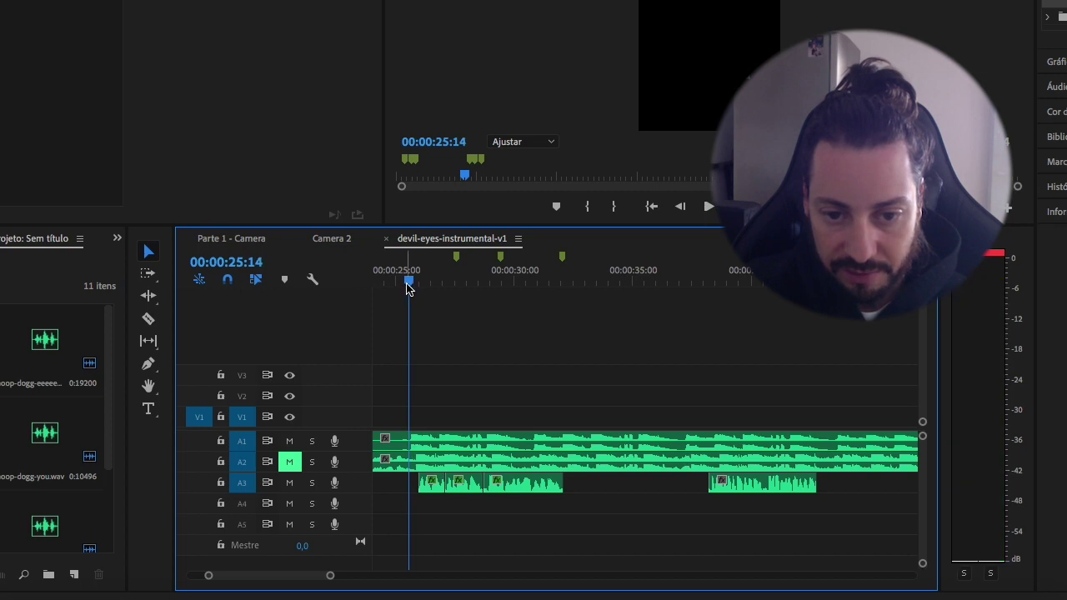
key("space")
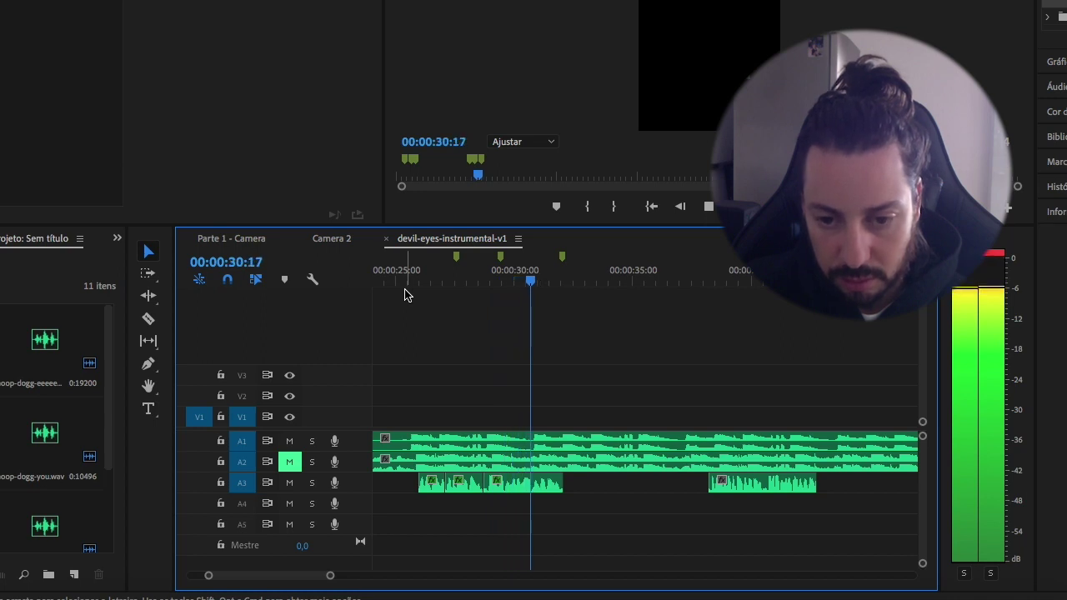
key("space")
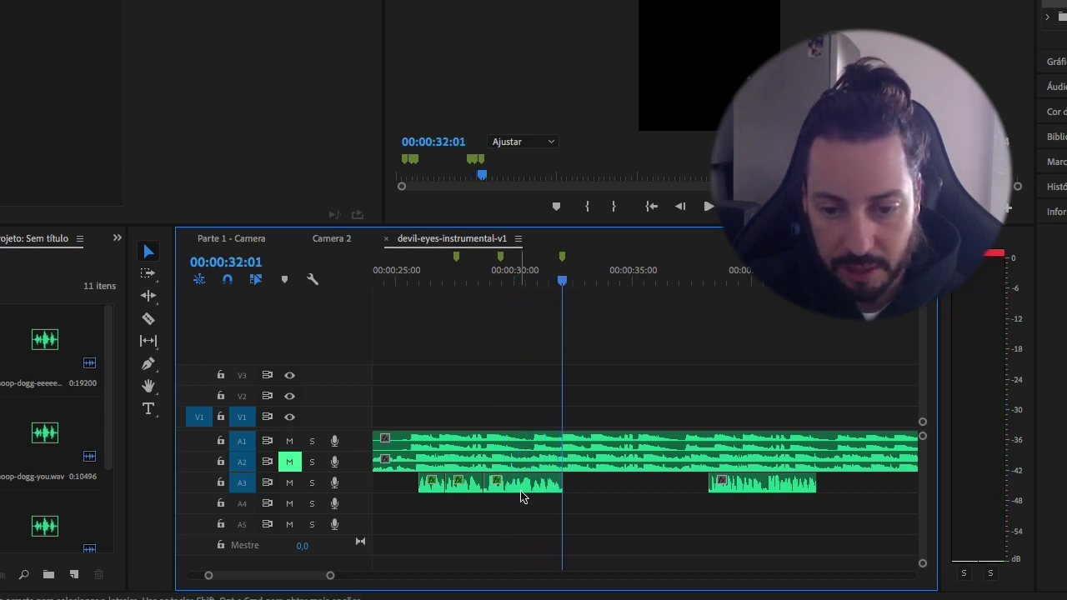
Mute A1 and A3, unmute A2, and play the original song over the same passage from about 00:00:25:14 to 00:00:32:02.
left_click(290, 483)
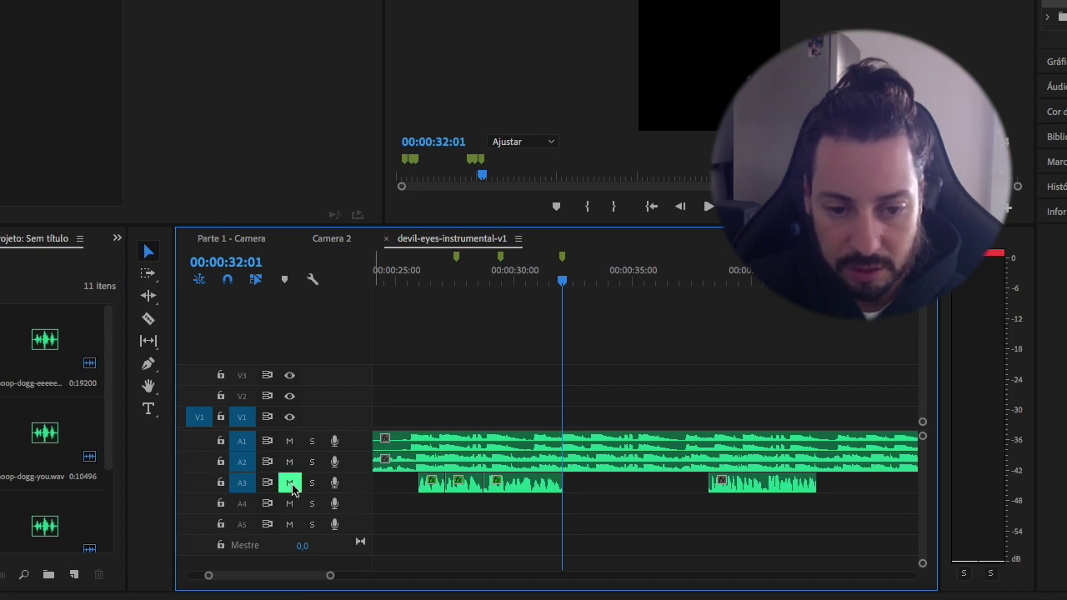
left_click(289, 441)
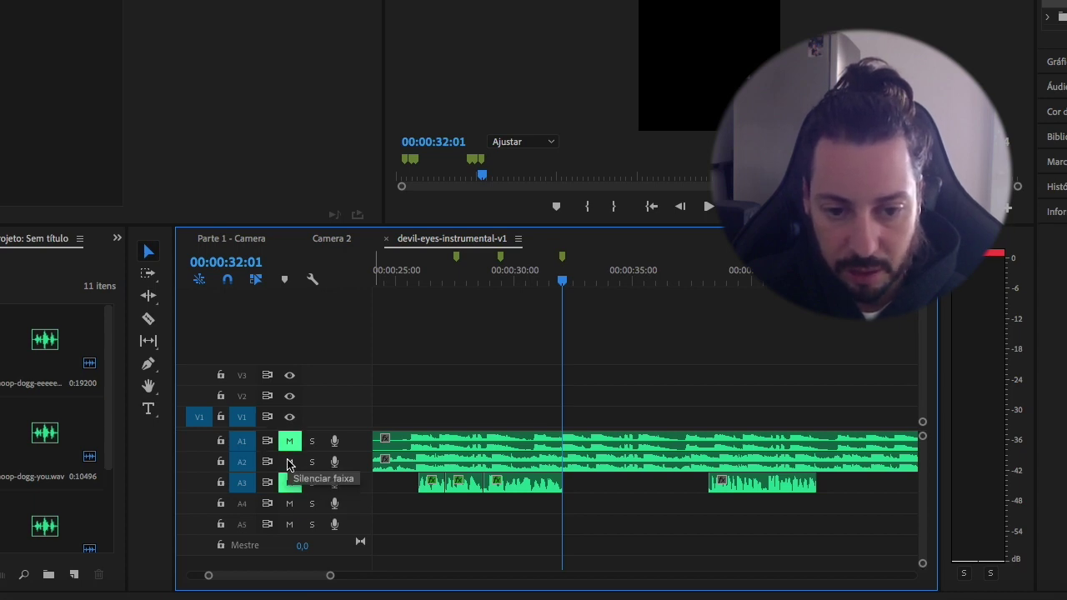
left_click_drag(548, 279, 408, 293)
key("space")
key("XF86AudioRaiseVolume")
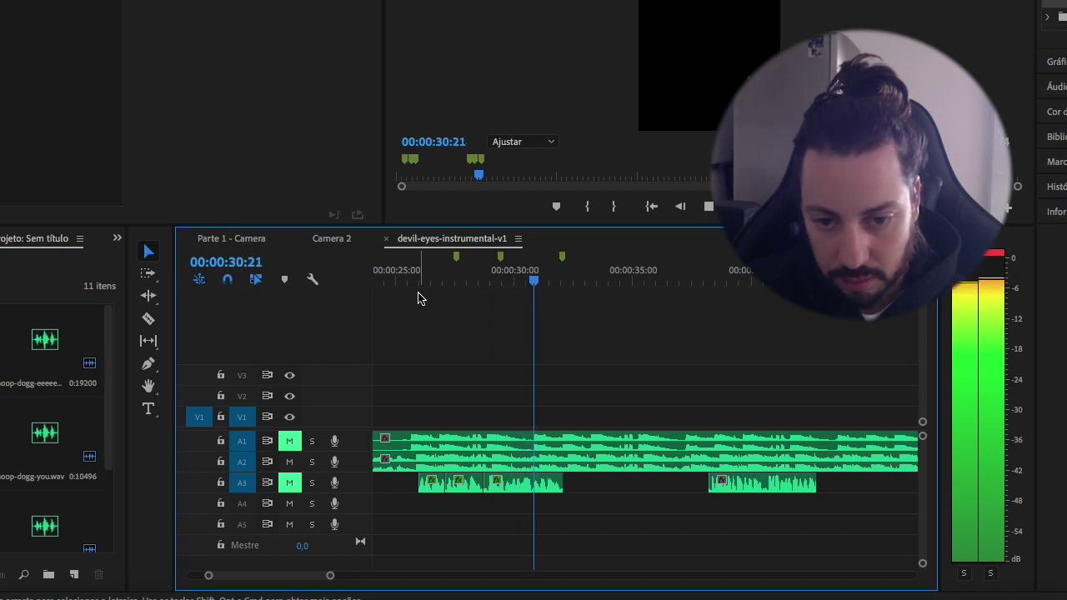
key("space")
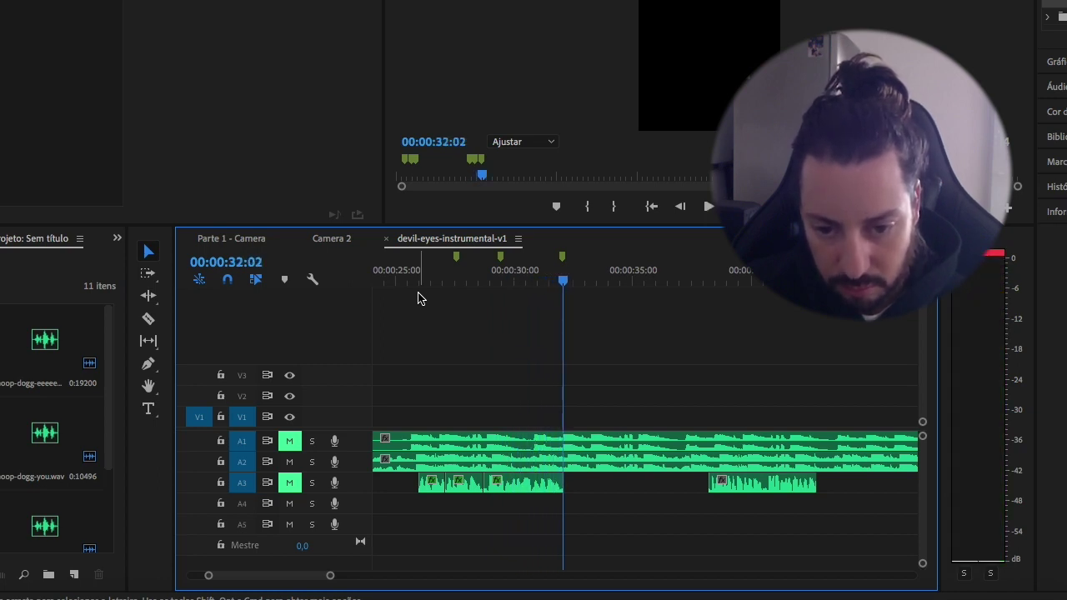
Scrub the instrumental alone on A1 between the vocal entry and 00:00:32:02, then unmute A2 and A3.
left_click(289, 440)
left_click(289, 461)
left_click_drag(477, 282, 564, 312)
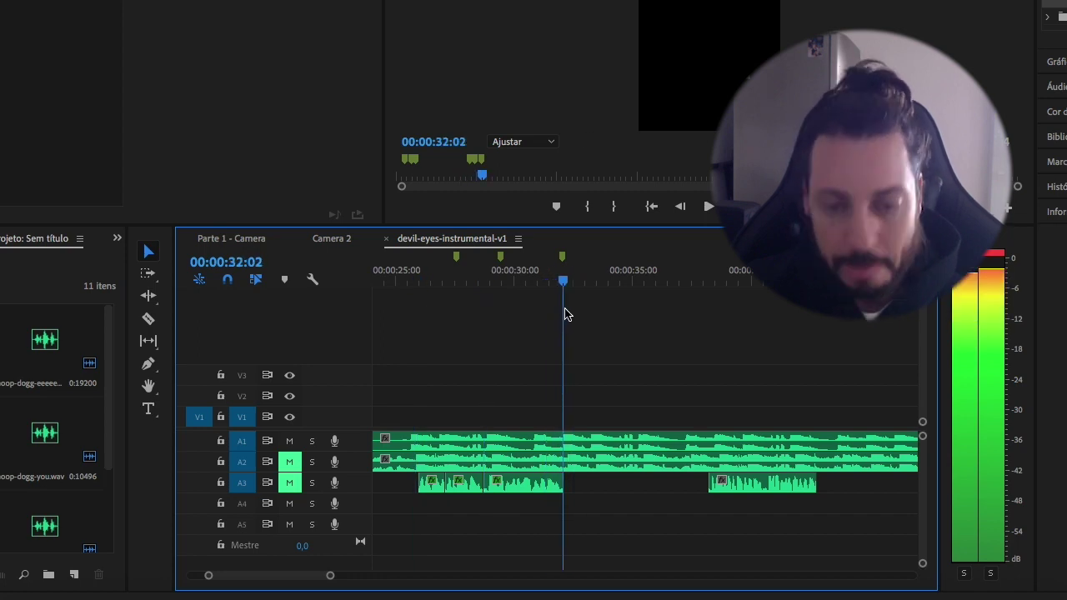
left_click_drag(564, 313, 411, 298)
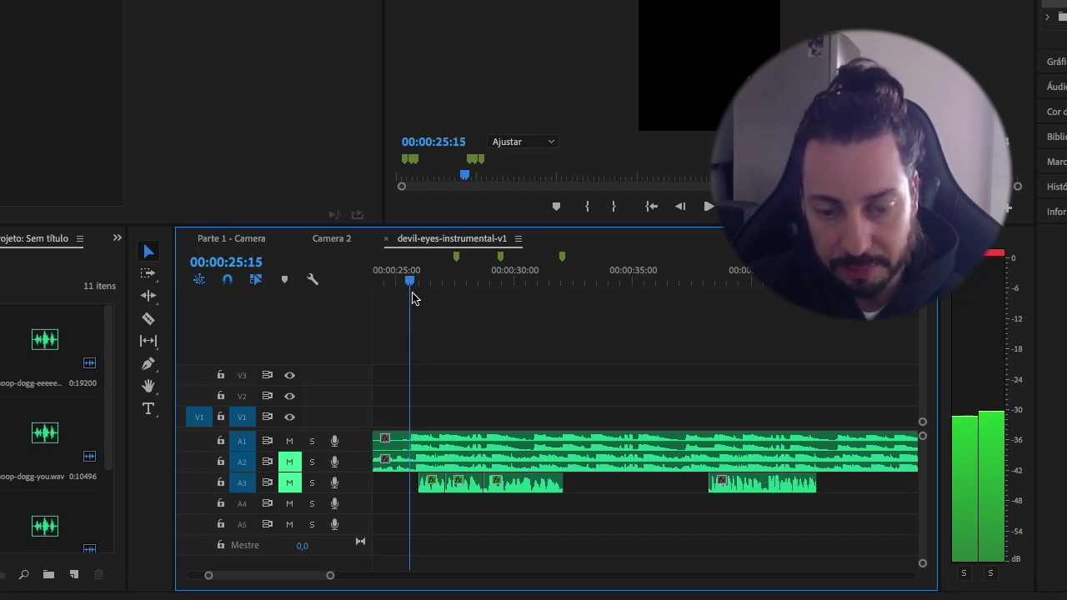
left_click_drag(412, 297, 413, 297)
left_click_drag(288, 482, 289, 461)
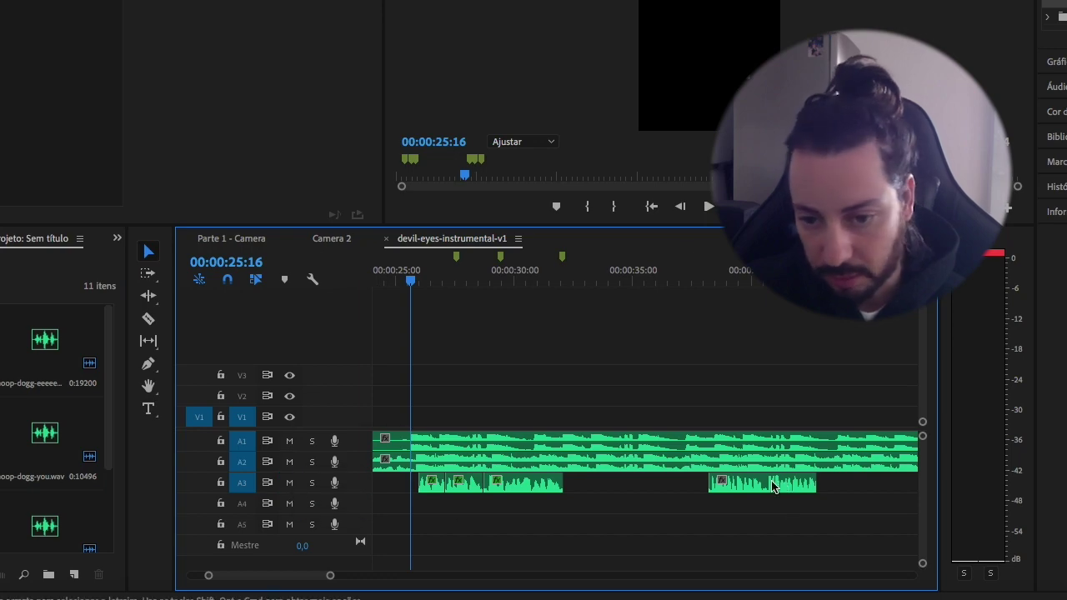
Switch to the web browser, search for "hippie sabotage devil eyes lyrics" and highlight the line "Yeah we're golden, baby girl we're golden".
left_click(209, 597)
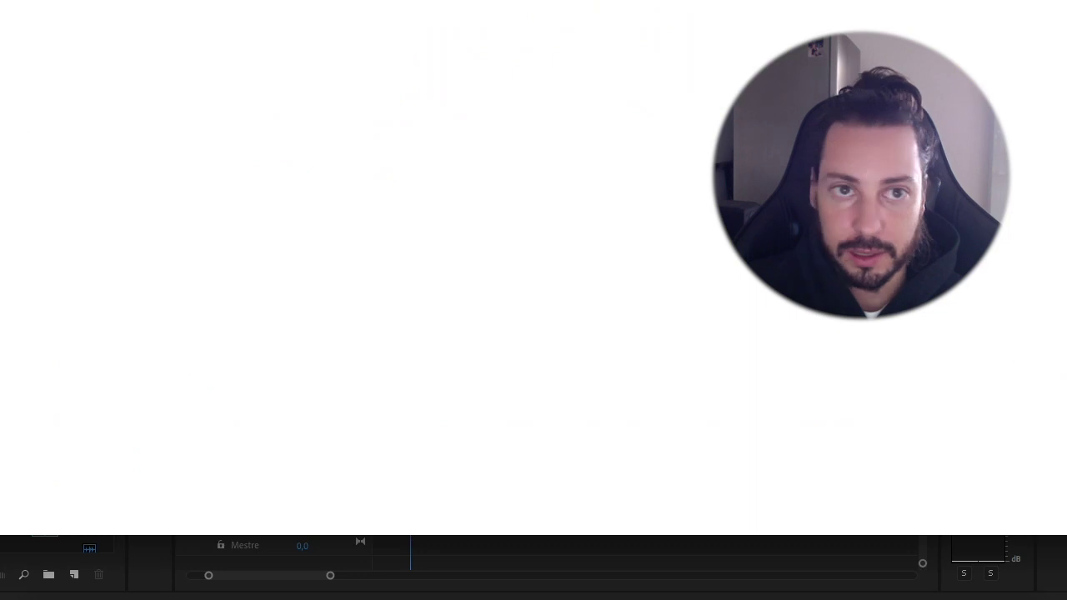
type("hippie")
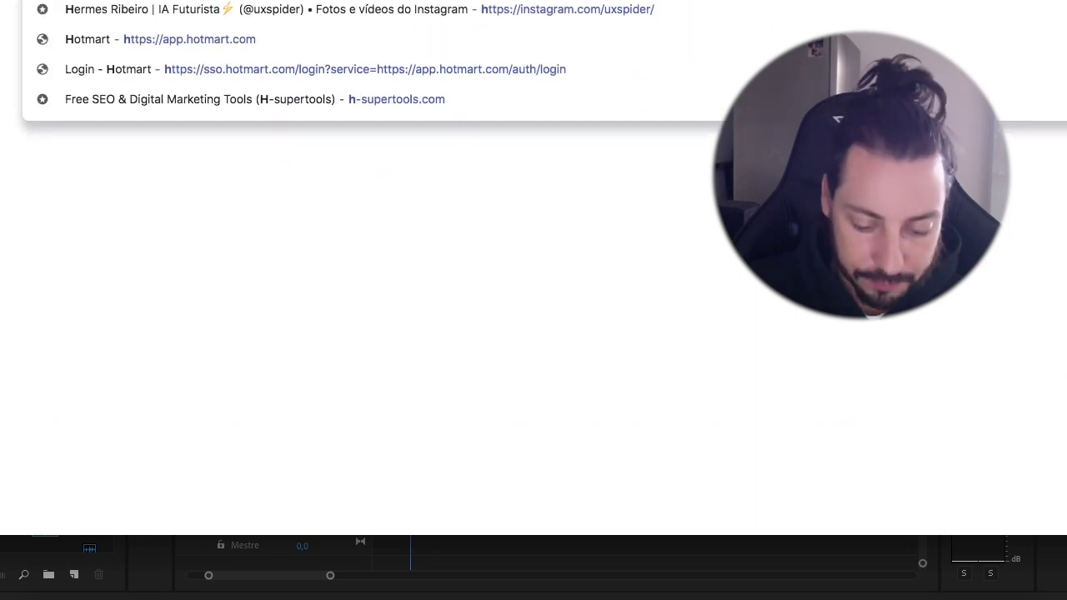
type(" sabotag")
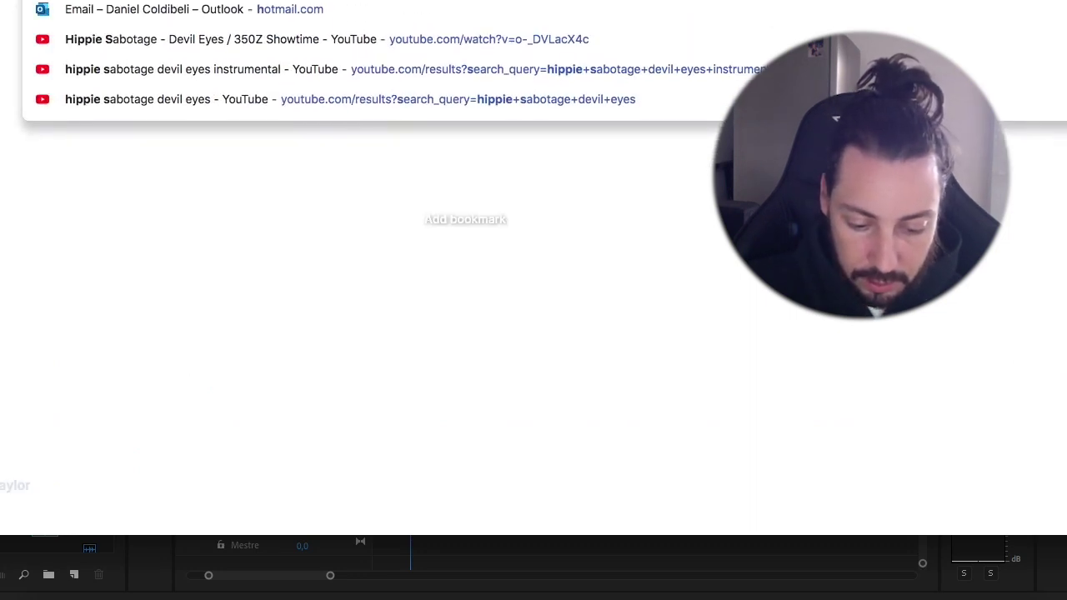
type("devil")
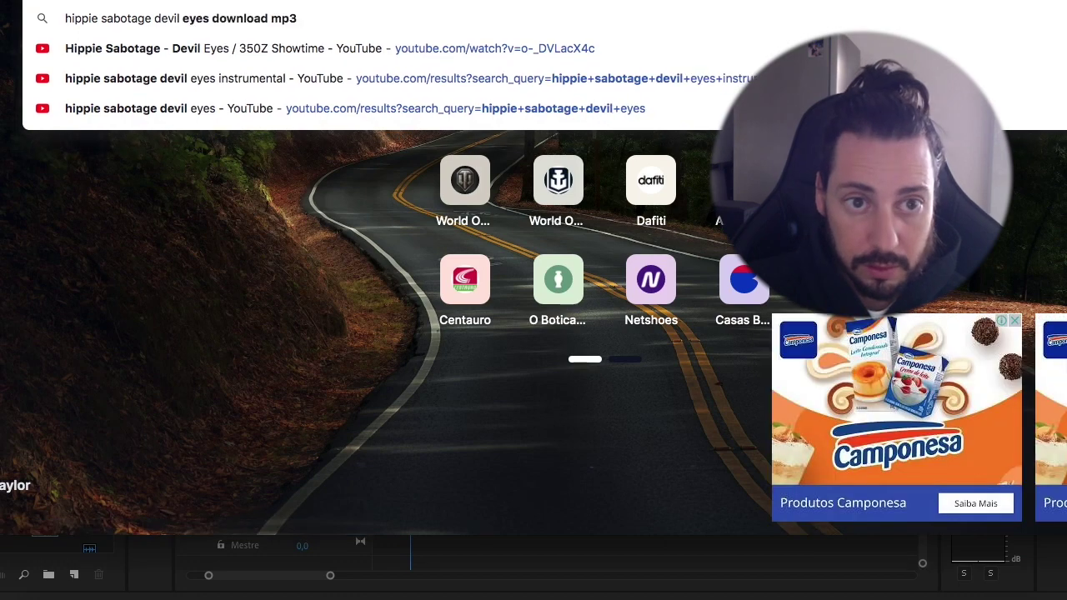
type(" eyes lyrics")
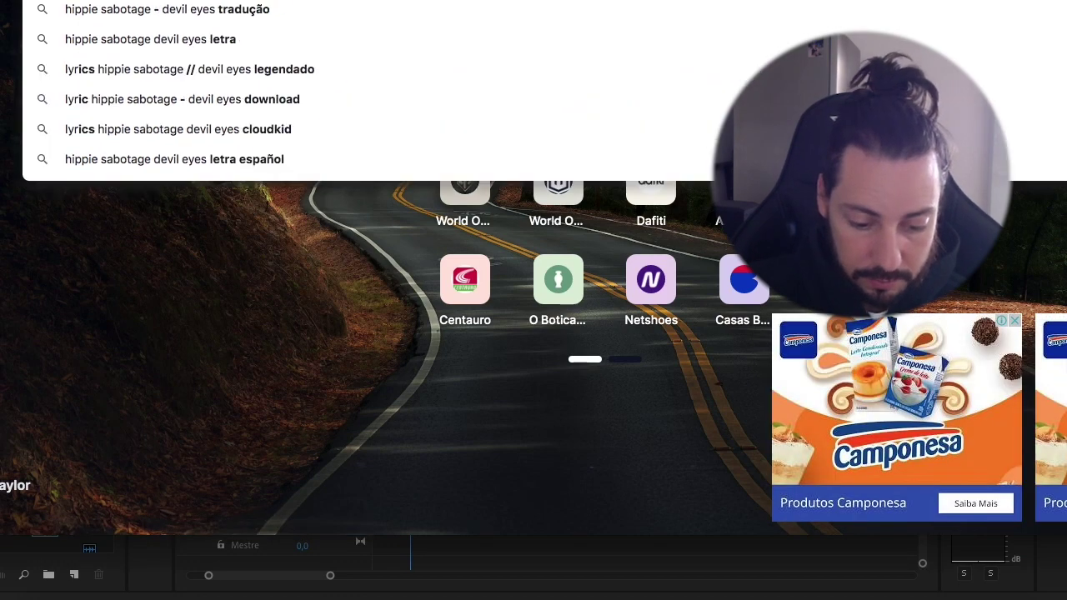
key("Return")
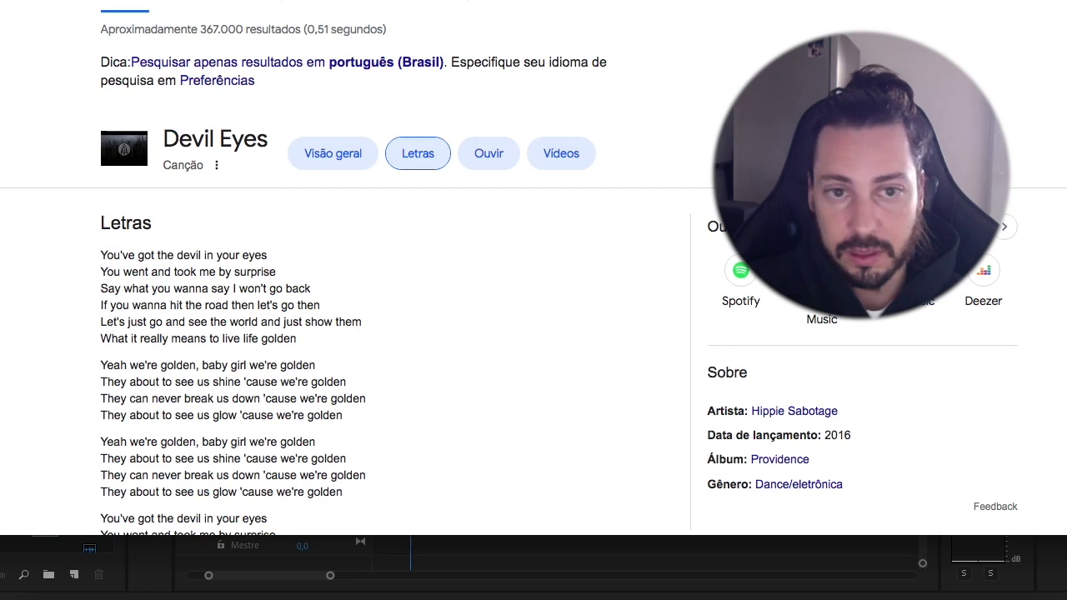
scroll(384, 276, "down", 3)
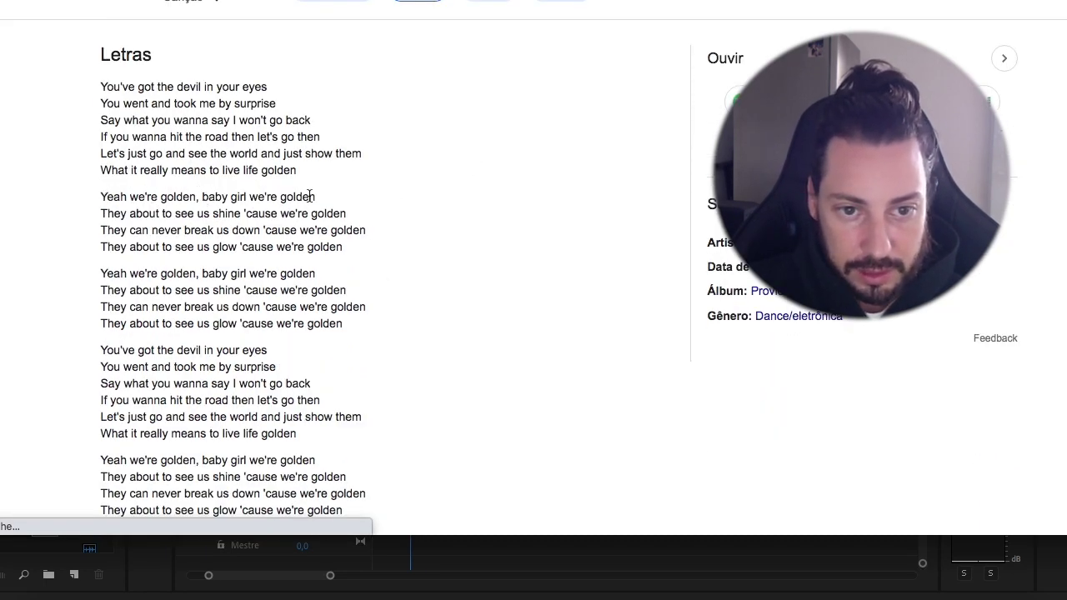
left_click_drag(312, 196, 101, 195)
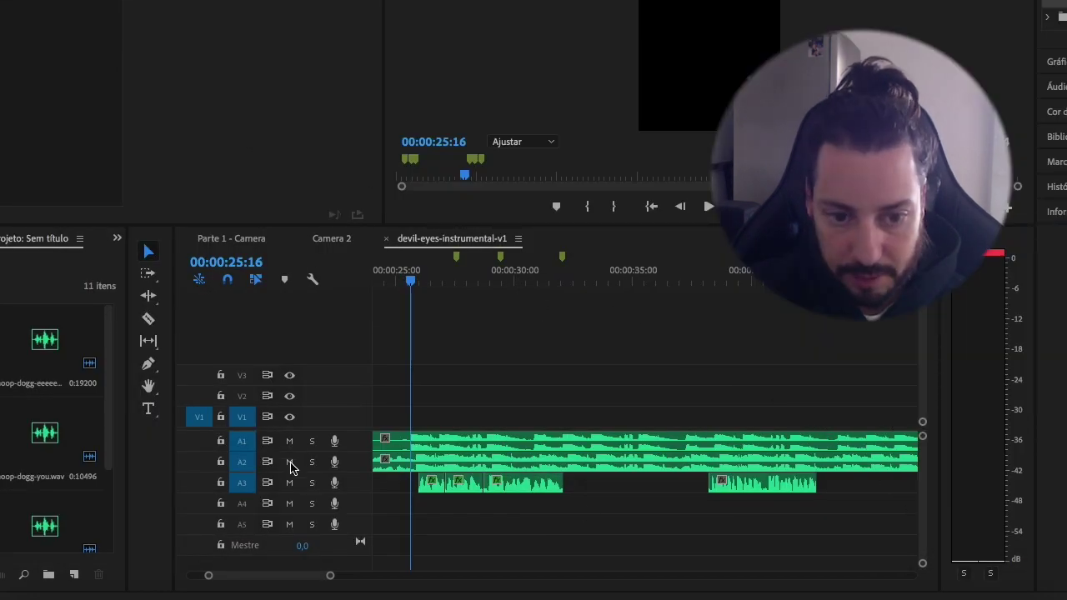
Mute A2 and play the vocals over the instrumental from 00:00:25:14 while following the first golden chorus in the web lyrics.
left_click(290, 463)
left_click(407, 280)
key("space")
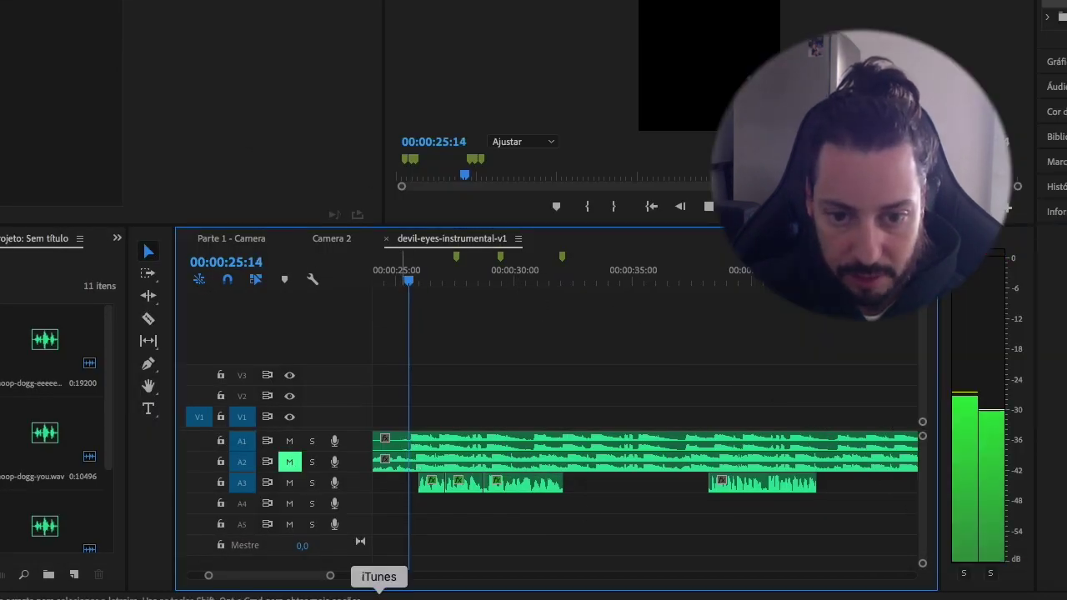
left_click(245, 593)
left_click(113, 92)
left_click_drag(101, 197, 322, 204)
left_click_drag(125, 213, 345, 213)
left_click(327, 225)
left_click_drag(102, 230, 386, 254)
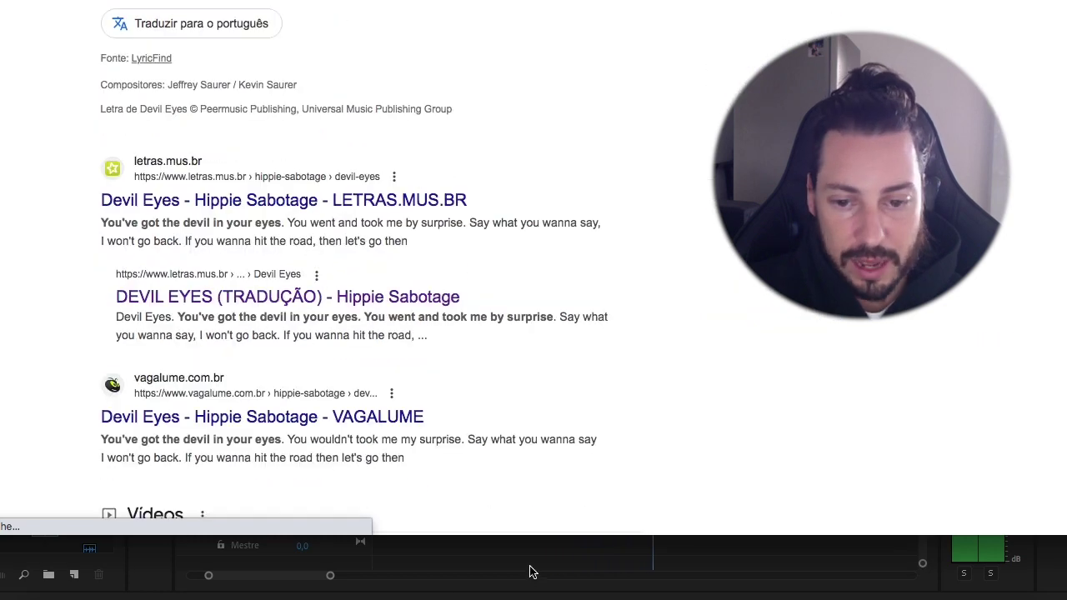
Stop the playback and locate the lyric line "They can never break us down 'cause we're golden" in the browser.
left_click(534, 572)
left_click(192, 570)
scroll(331, 291, "up", 6)
left_click(103, 139)
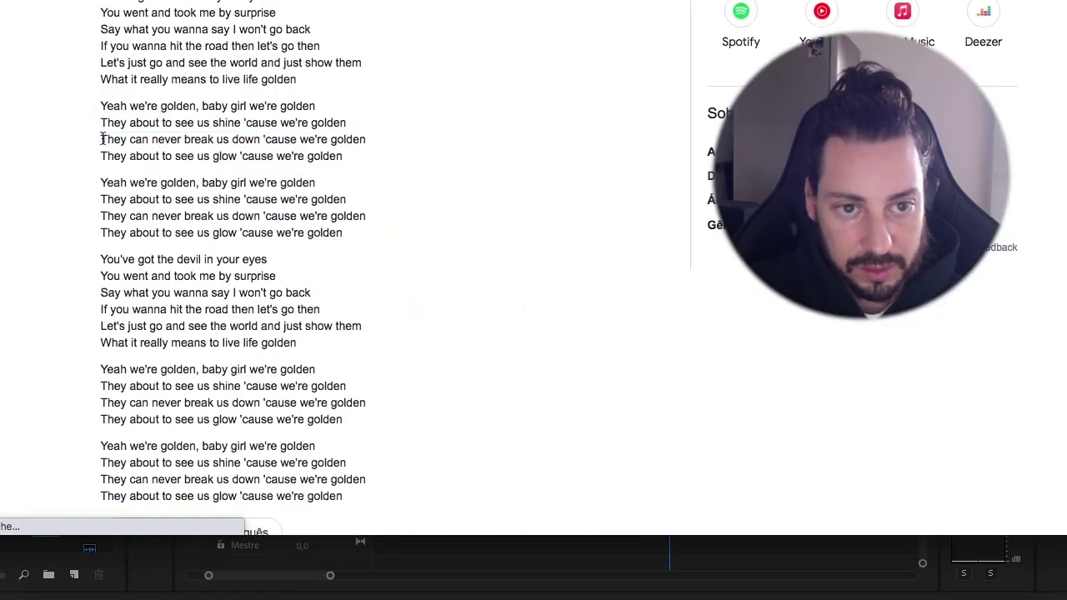
left_click_drag(102, 139, 400, 157)
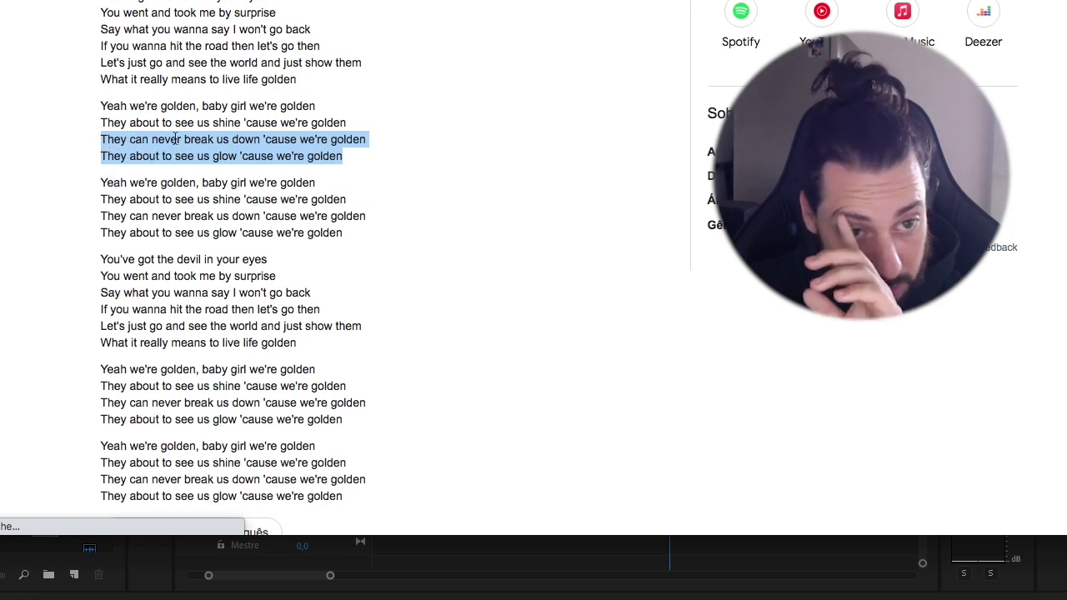
left_click(103, 139)
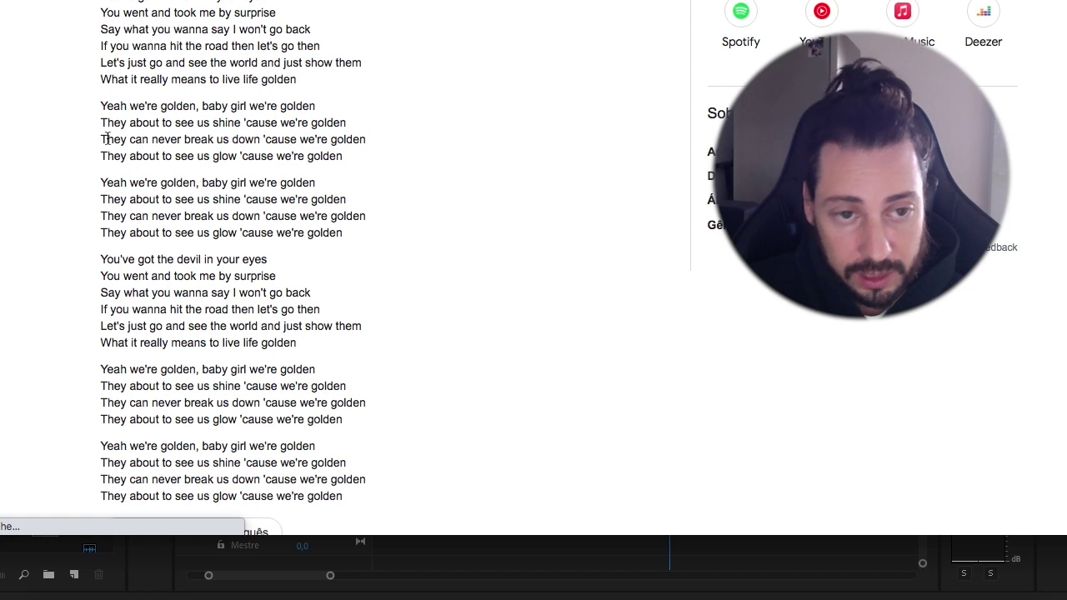
left_click_drag(102, 139, 369, 146)
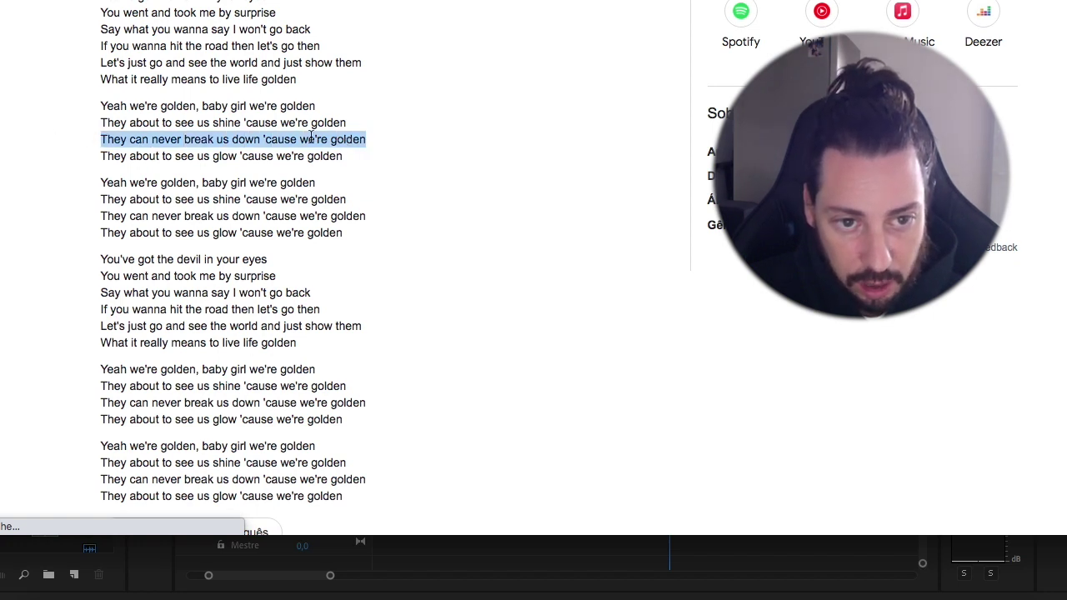
key("super+m")
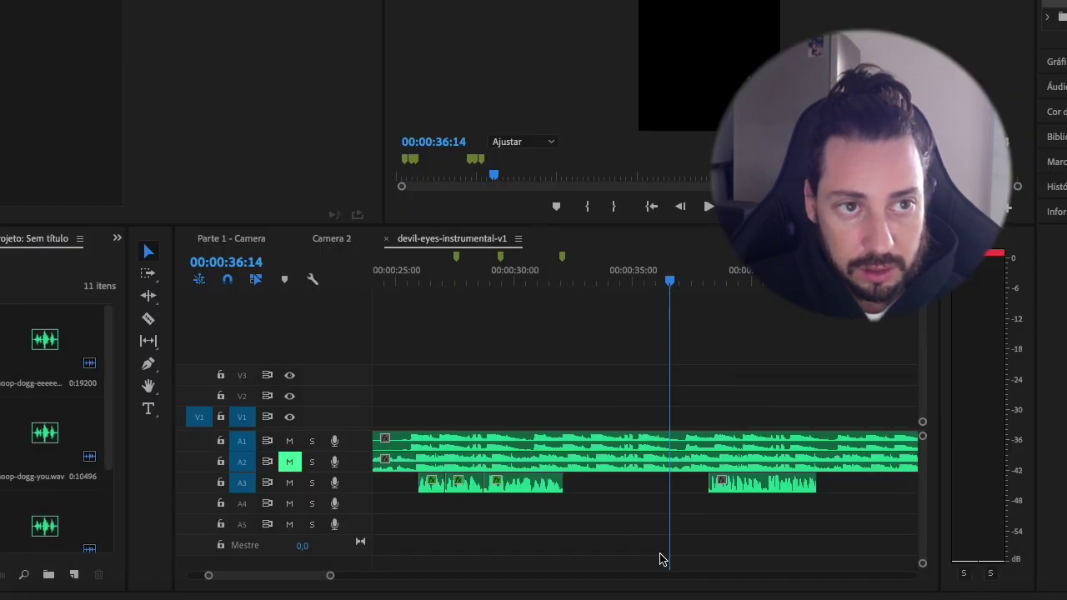
Play the separate last vocal clip on A3 over the instrumental from about 00:00:38:00 to 00:00:40:15.
left_click(666, 280)
left_click_drag(678, 281, 705, 315)
key("space")
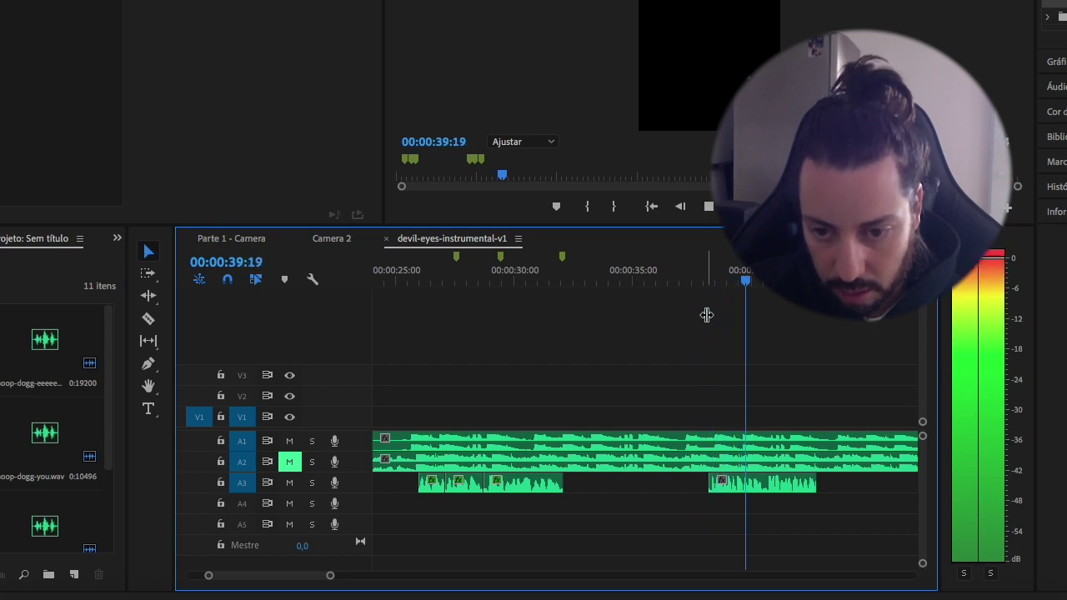
key("space")
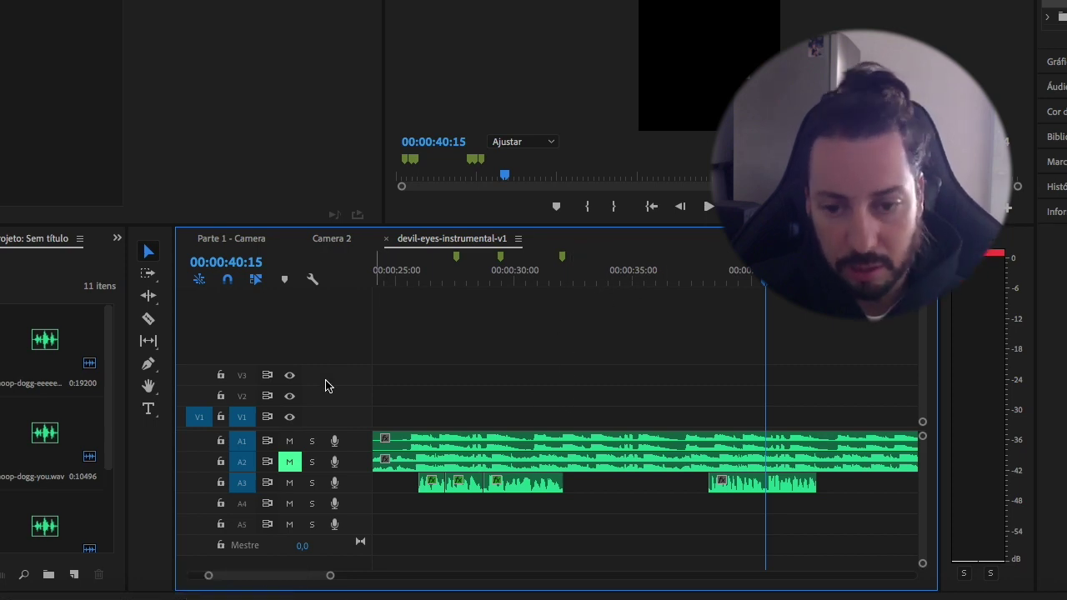
Mute A1 and A3, unmute A2, and play the original song from 00:00:32:00 to 00:00:35:08 to hear the next line.
left_click_drag(566, 273, 561, 277)
left_click(289, 464)
left_click(289, 483)
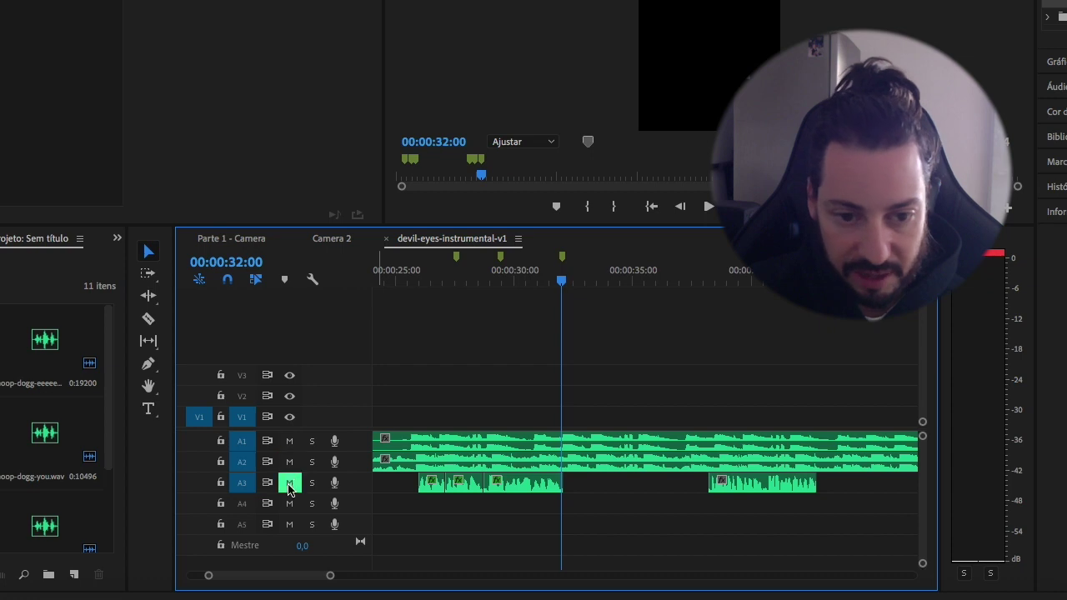
left_click(290, 441)
key("space")
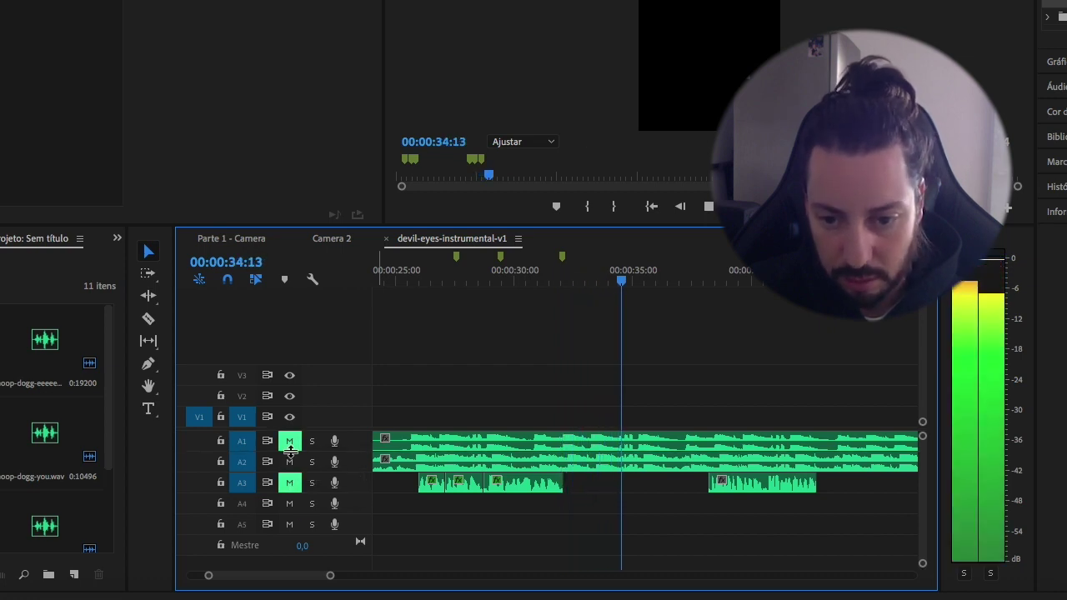
key("space")
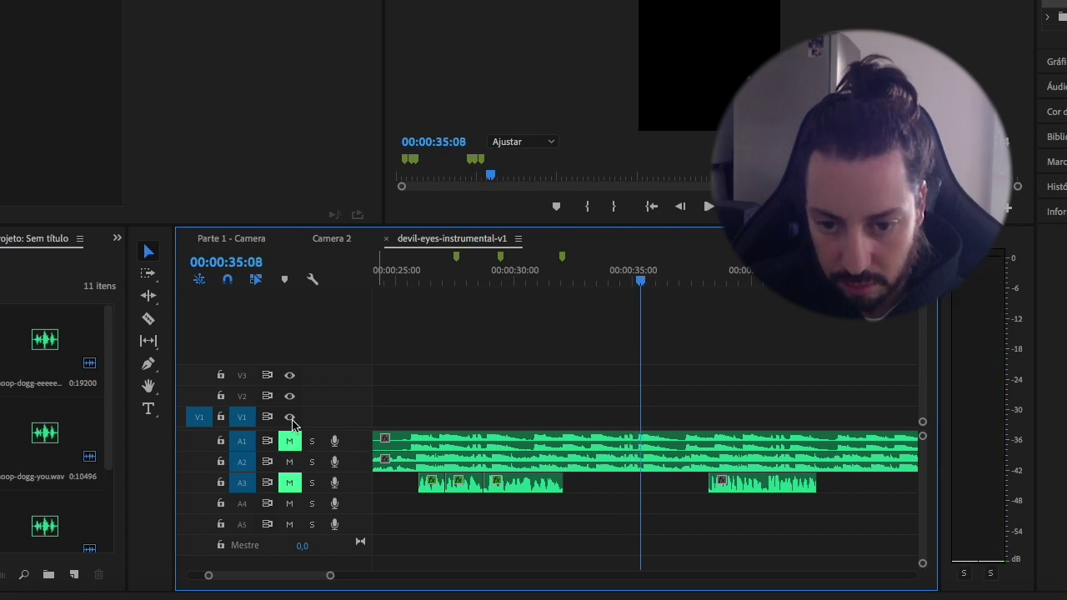
Move the last A3 vocal clip against the third clip, cut it at 00:00:34:14 and shift the remainder to about 00:00:38:10.
left_click_drag(788, 490, 642, 492)
left_click(654, 513)
left_click_drag(647, 290, 624, 288)
key("c")
left_click(625, 483)
key("v")
left_click_drag(638, 493, 735, 490)
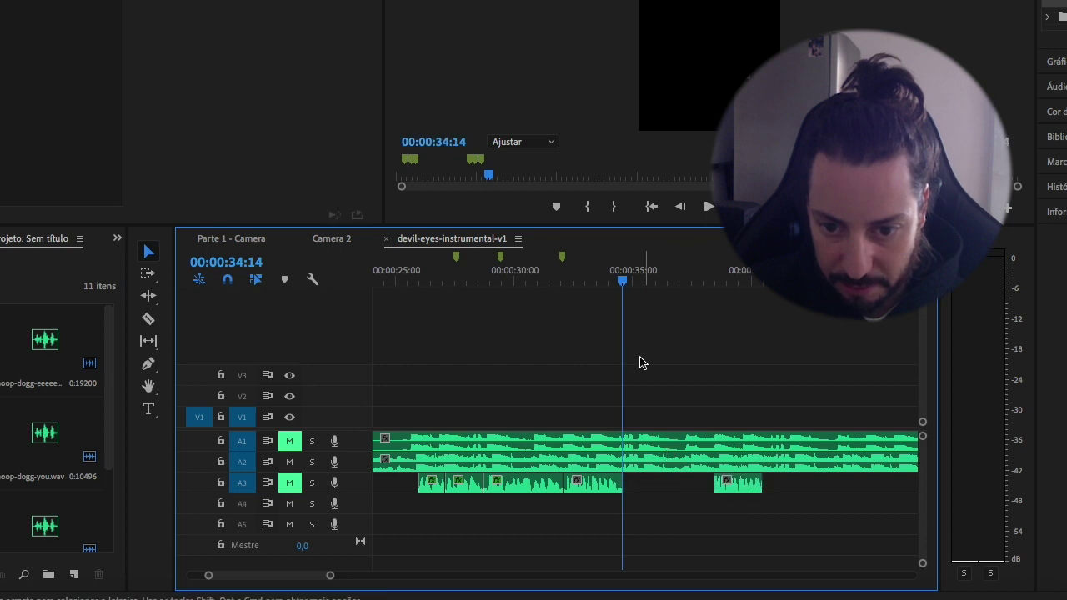
Replay the original song alone from 00:00:32:02 to 00:00:35:12 to check the timing of the newly placed vocal clip.
left_click_drag(625, 285, 563, 294)
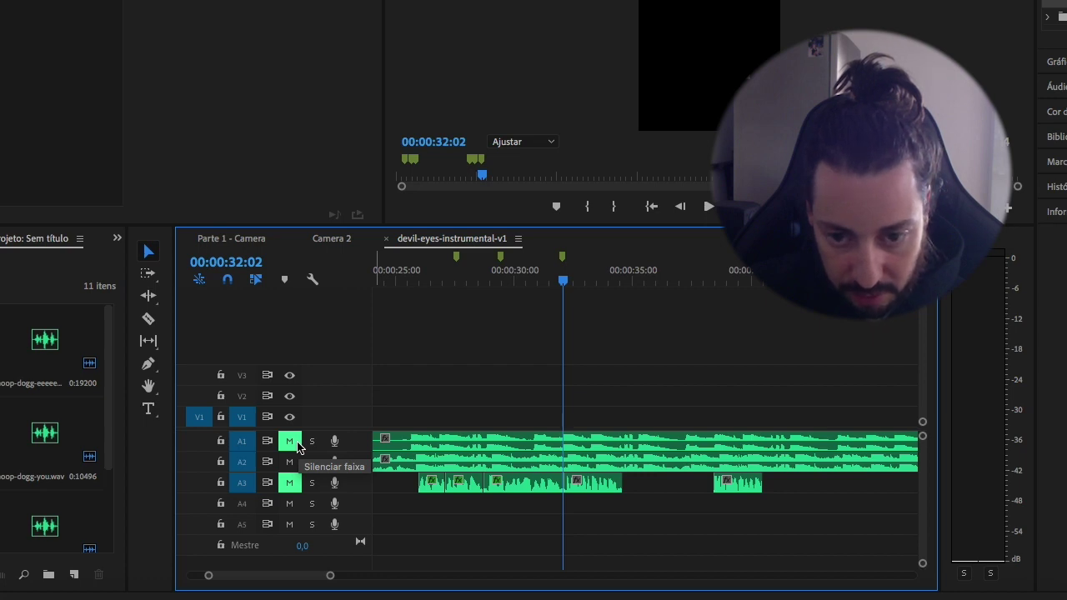
key("space")
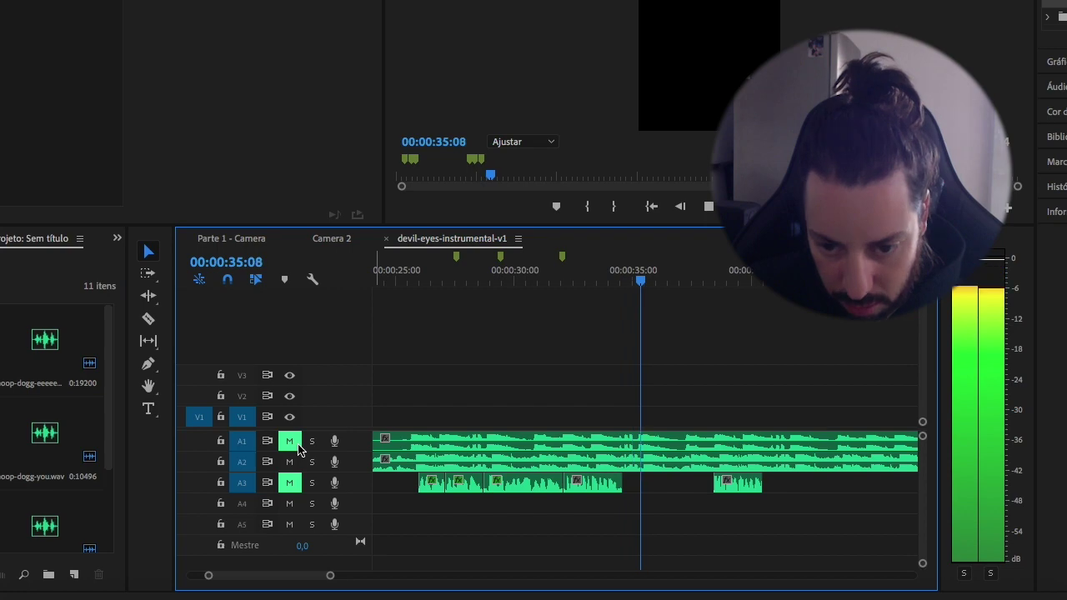
key("space")
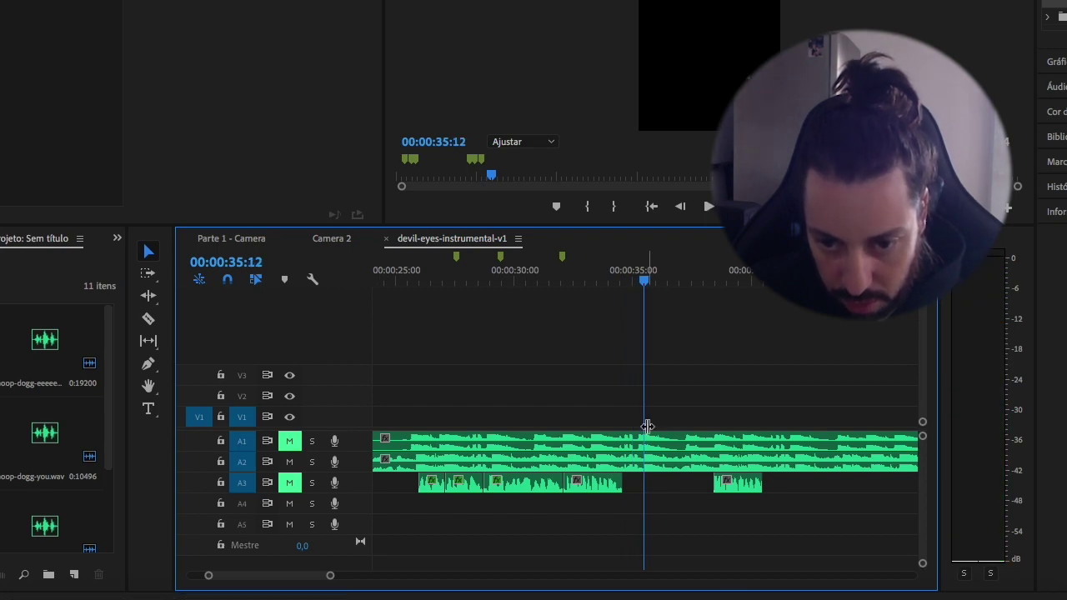
Switch to Chrome, highlight the final "golden" of "They can never break us down 'cause we're golden" in the lyrics, and return to Premiere Pro.
left_click(219, 590)
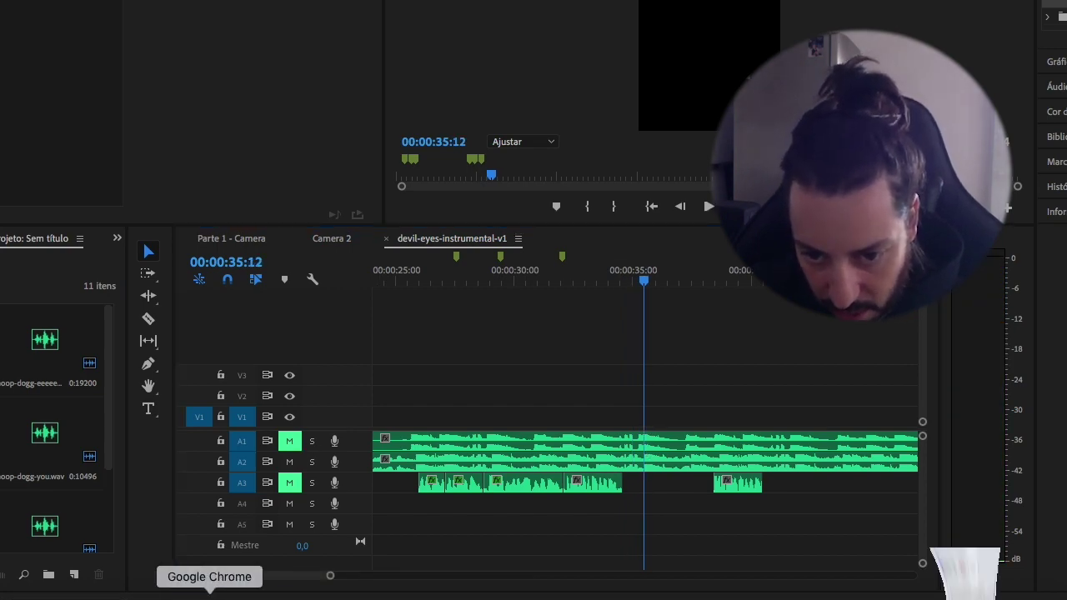
left_click(284, 146)
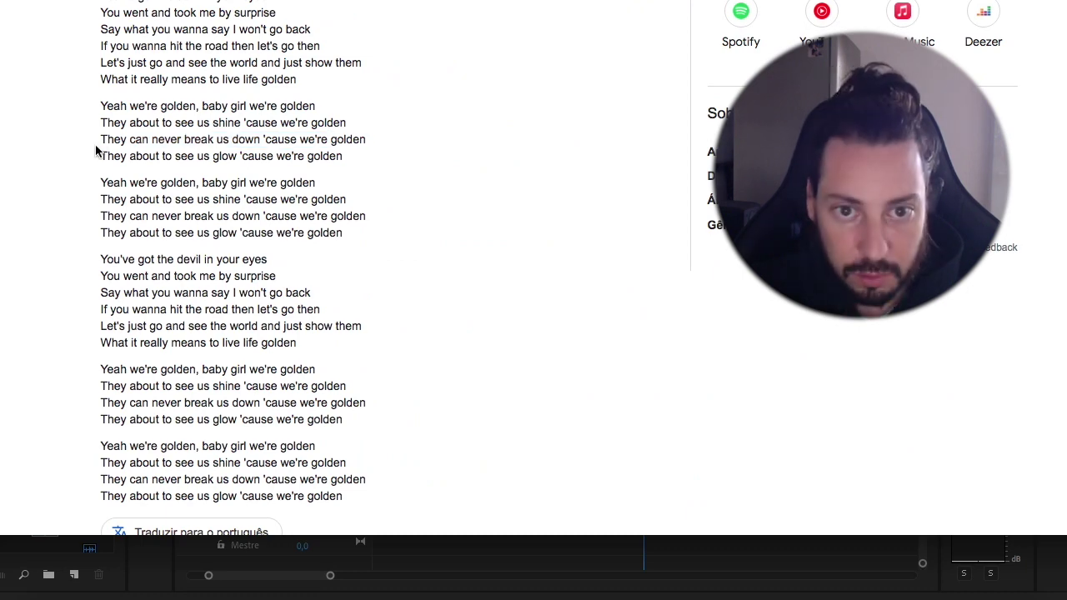
left_click_drag(332, 139, 391, 140)
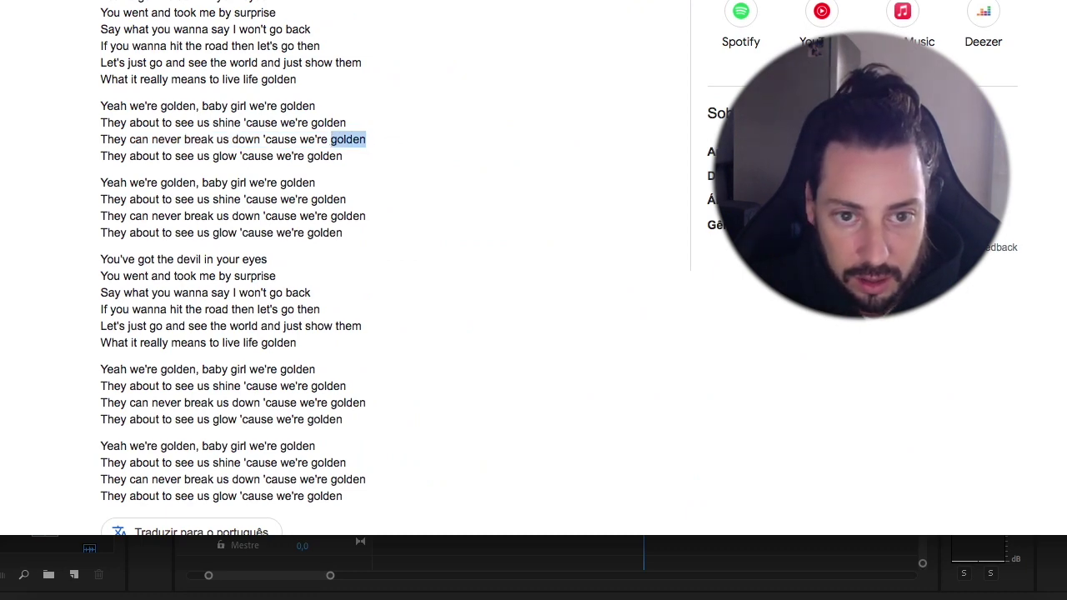
key("super+Tab")
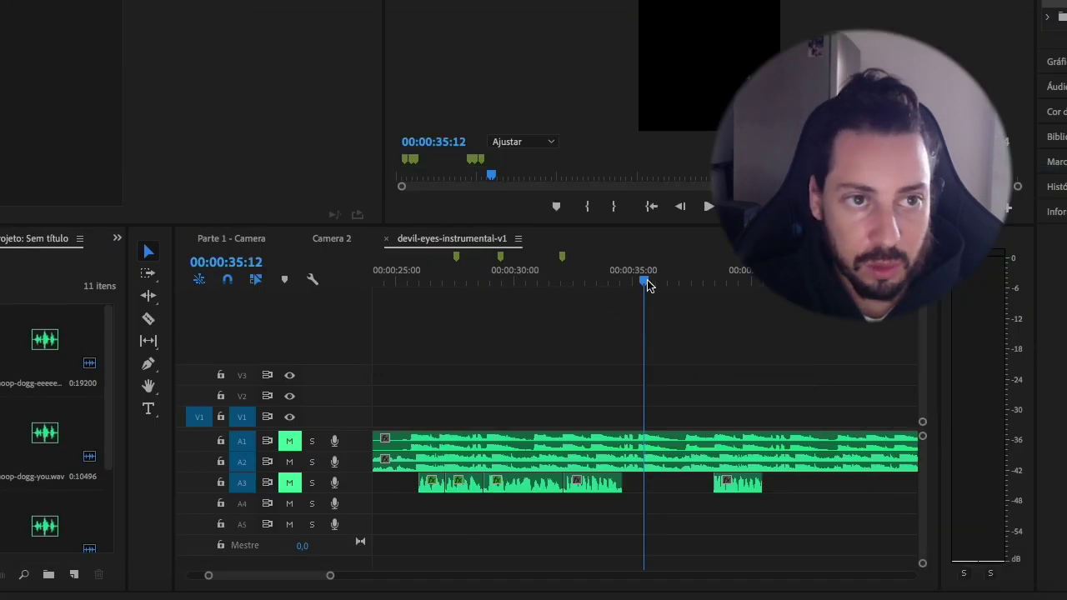
Save the project and replay the original song from about 00:00:32:00 to find where the sung line ends.
key("super+s")
left_click_drag(641, 286, 565, 289)
key("space")
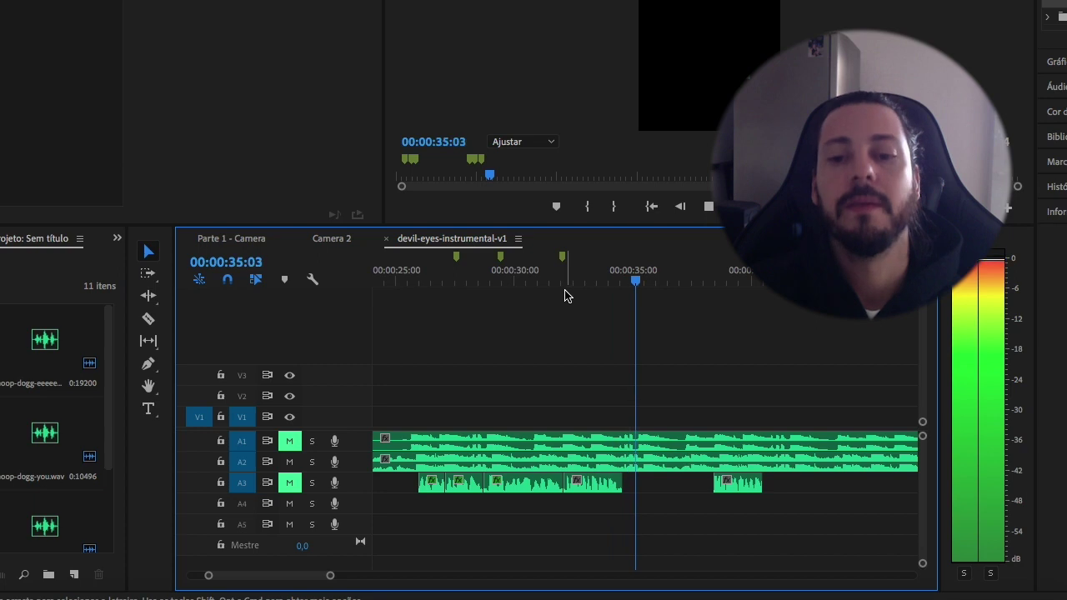
key("space")
Add a sequence marker at 00:00:35:11 and name it "Final da fala".
left_click_drag(650, 285, 644, 286)
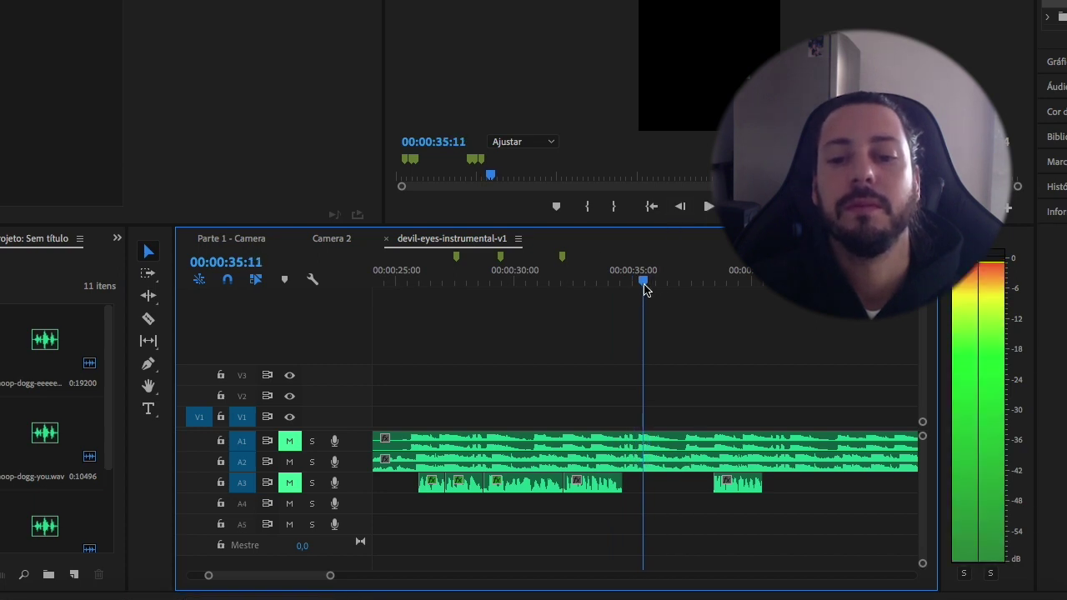
left_click(557, 207)
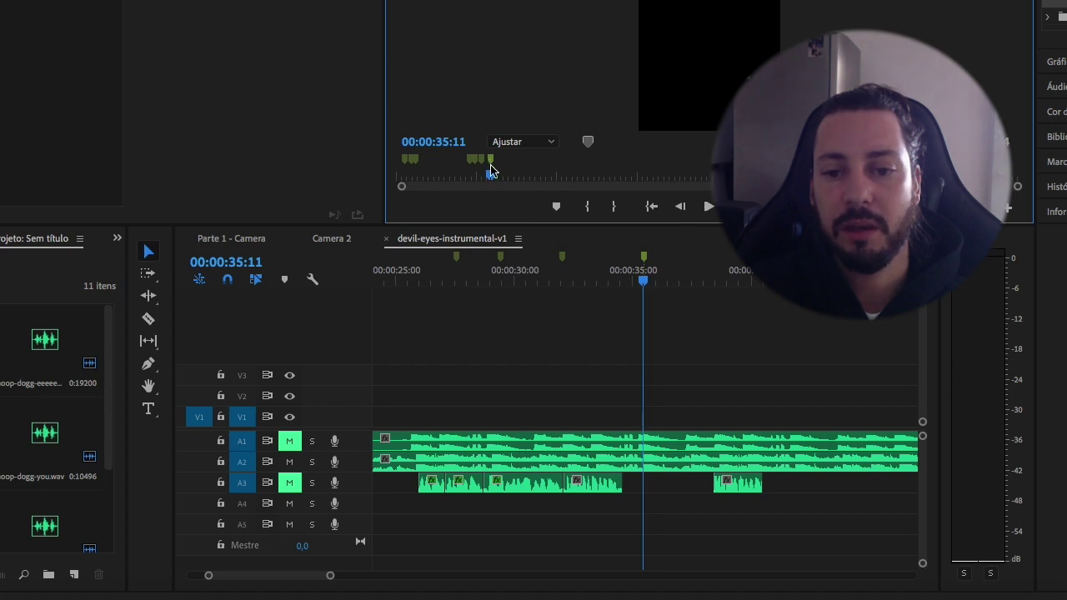
double_click(490, 160)
type("Final c")
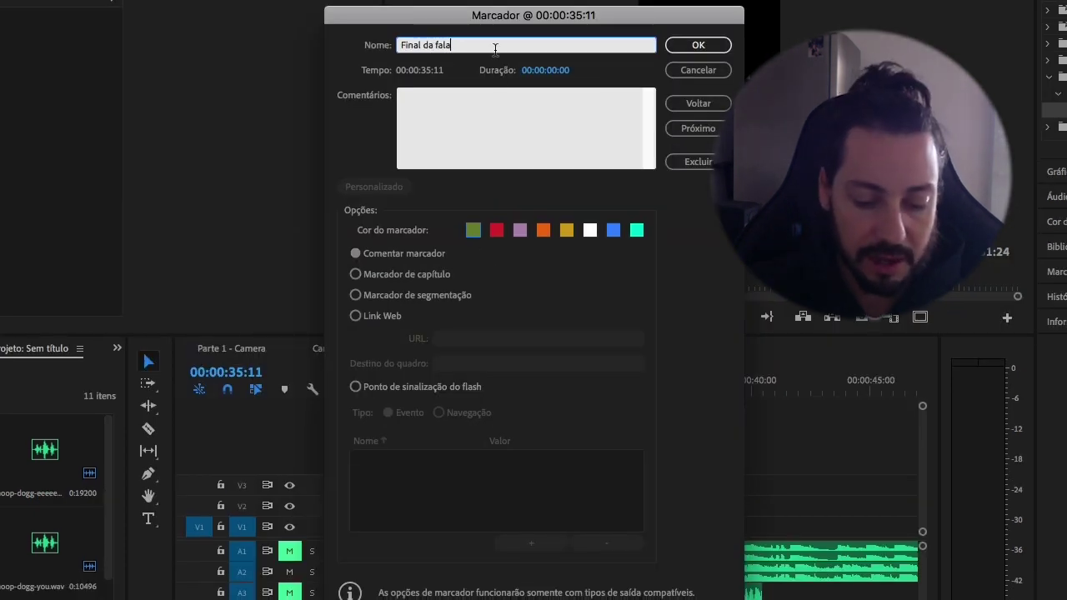
left_click(689, 47)
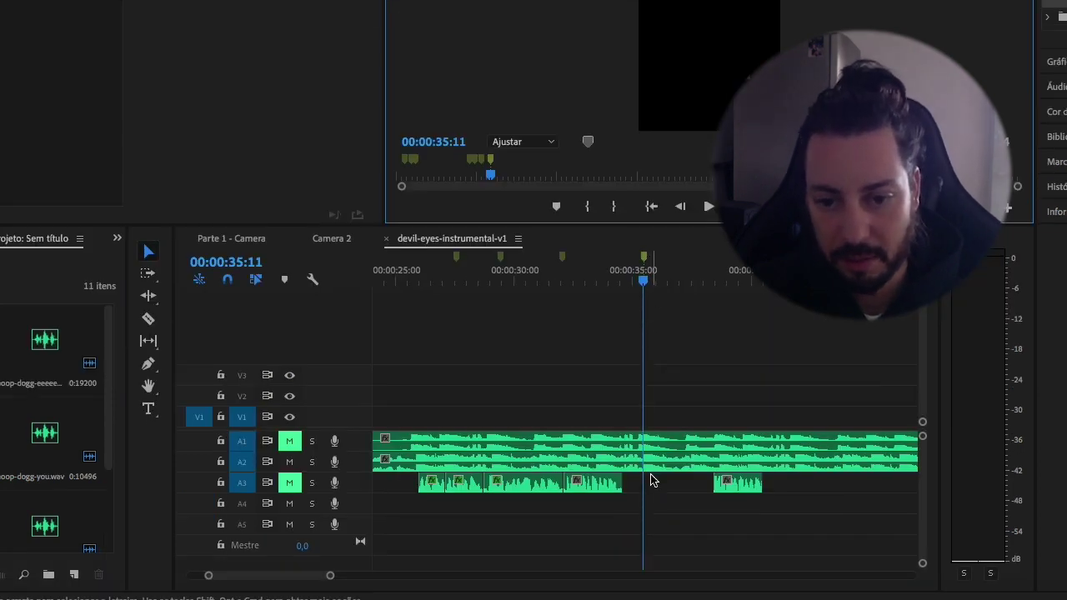
Mute A1 and A2, unmute A3, and play the fourth vocal clip alone from about 00:00:32:00 to 00:00:34:09.
left_click(609, 488)
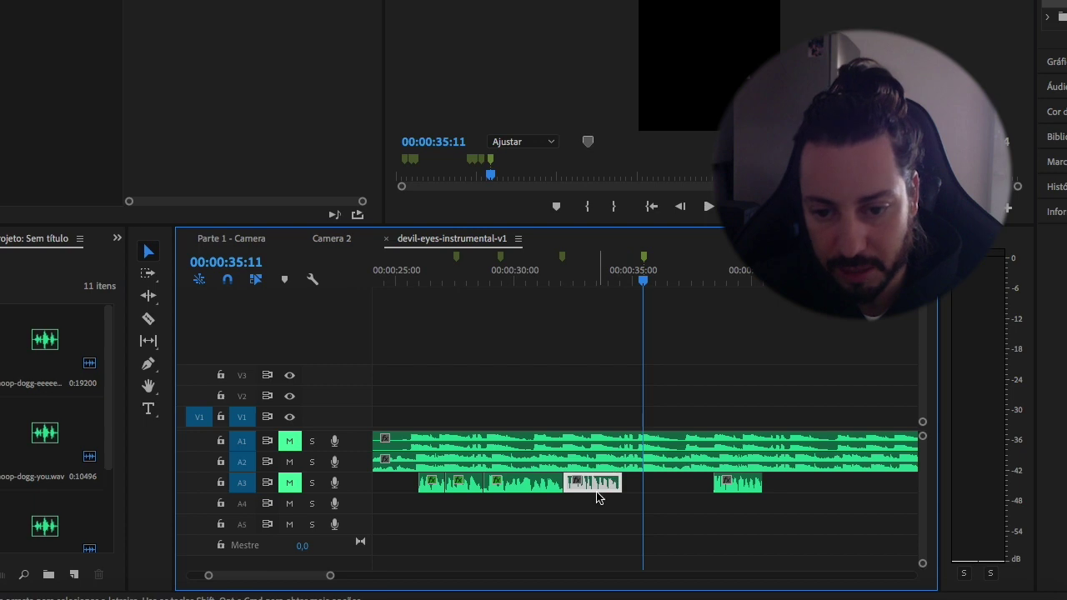
left_click(289, 440)
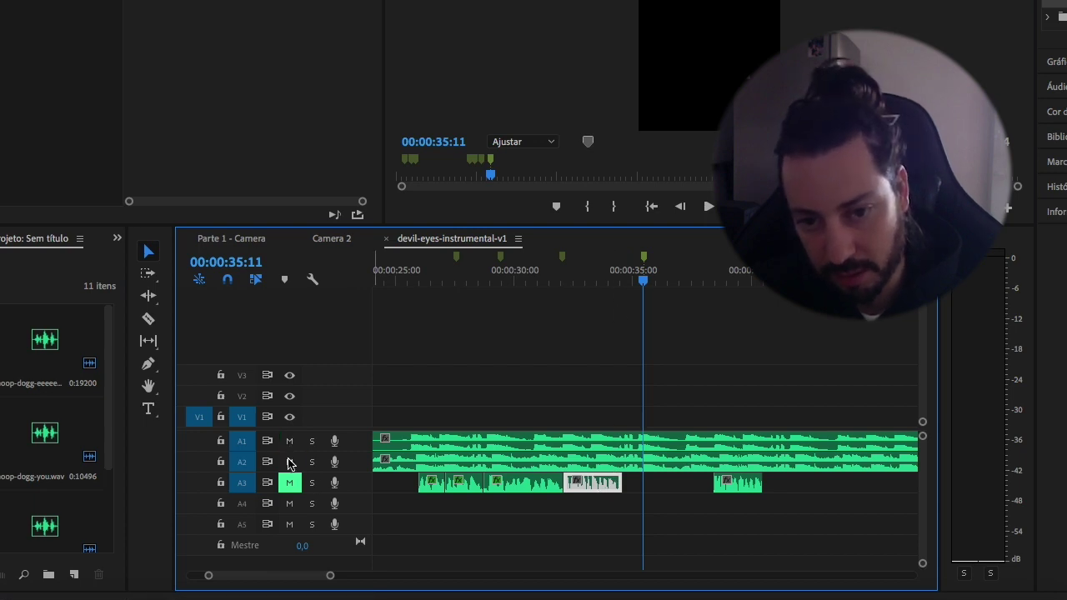
left_click(289, 461)
left_click(289, 441)
left_click(289, 483)
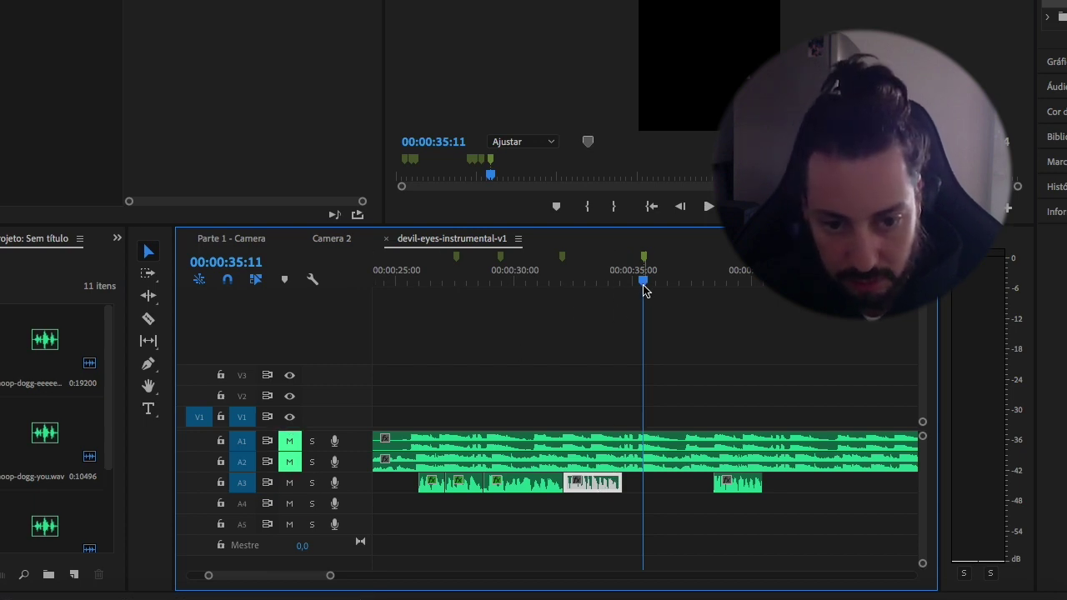
left_click_drag(641, 277, 564, 283)
key("space")
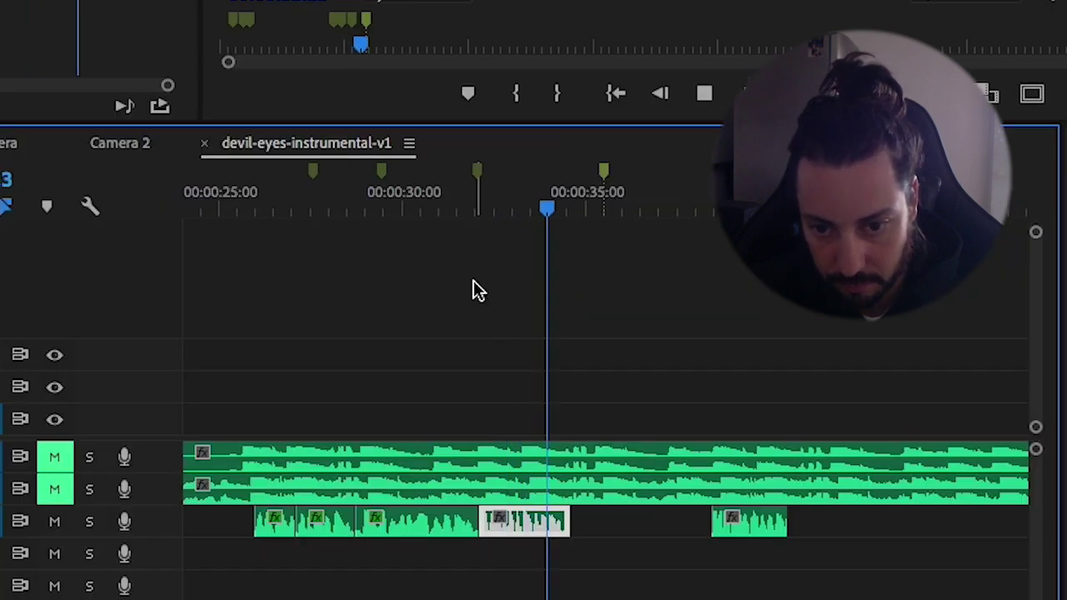
left_click(586, 530)
left_click(525, 532)
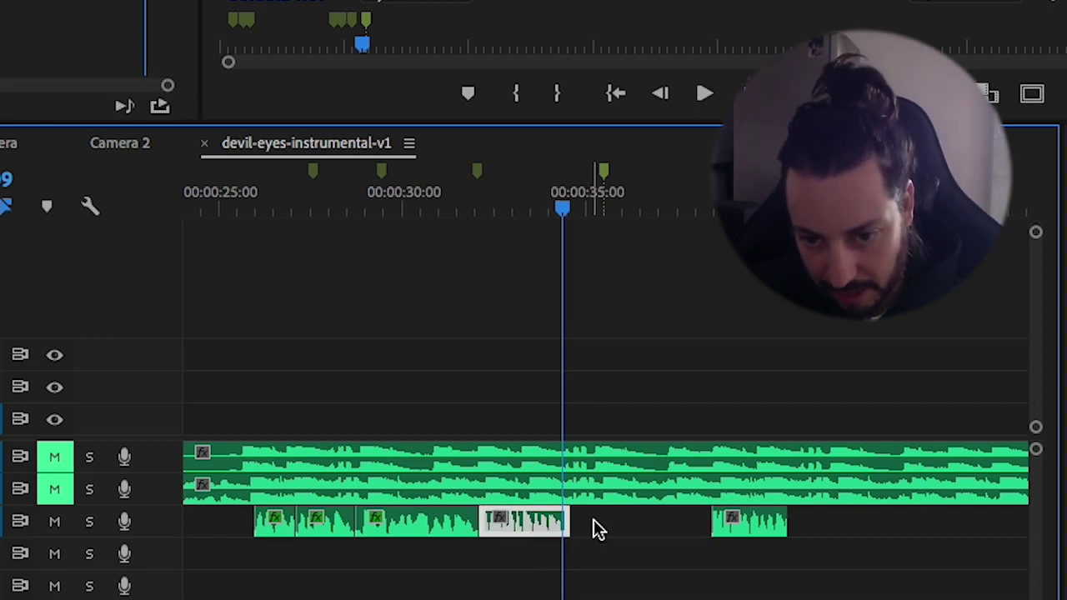
Mute A1 and A3, unmute A2, and play the original song from about 00:00:33:22 to the Final da fala marker.
left_click(54, 457)
left_click(54, 489)
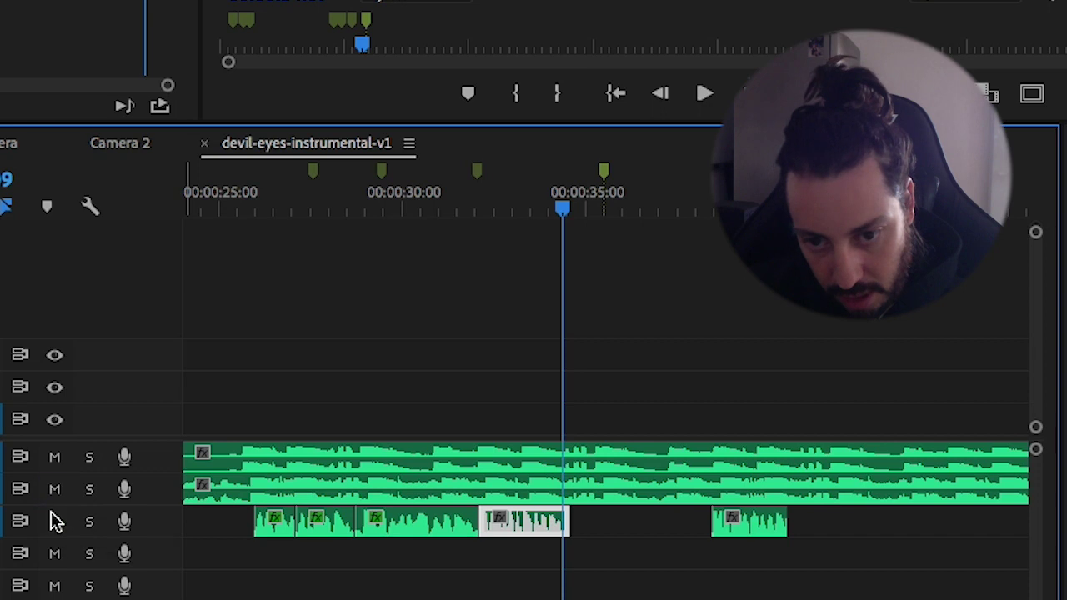
left_click(54, 521)
left_click(54, 457)
left_click_drag(563, 209, 546, 209)
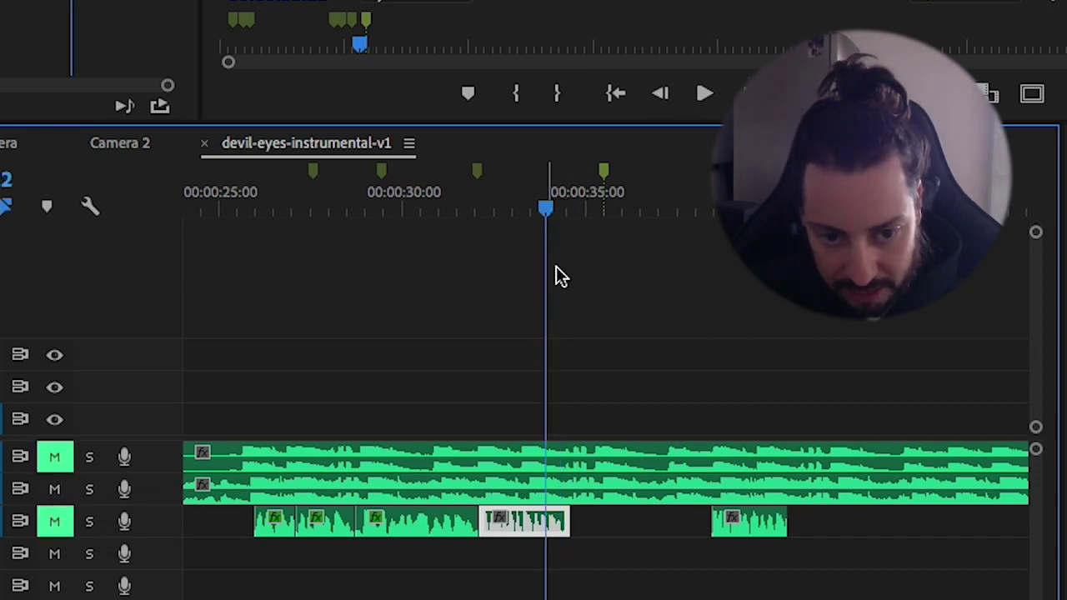
left_click(616, 315)
key("space")
key("space")
left_click(603, 172)
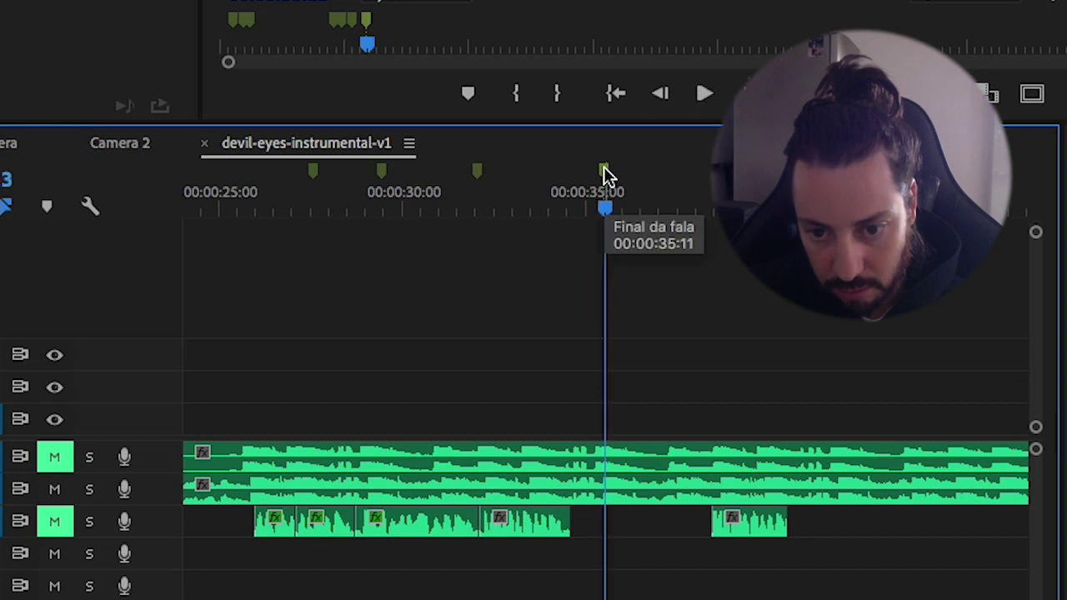
Lengthen the fourth A3 vocal clip to a duration of 00:00:03:02 through its speed and duration settings.
left_click(558, 531)
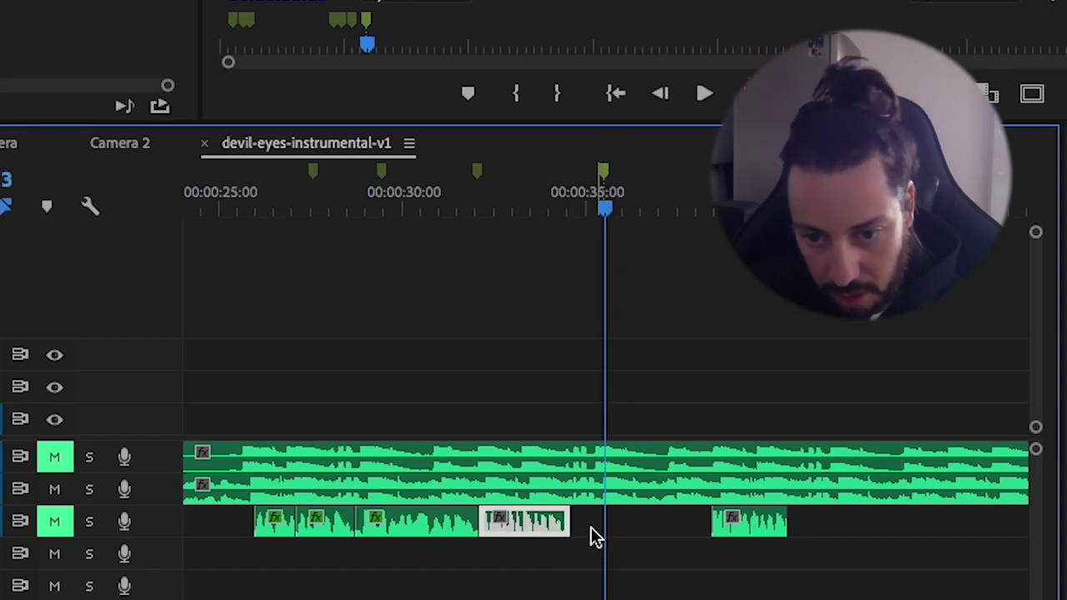
right_click(544, 532)
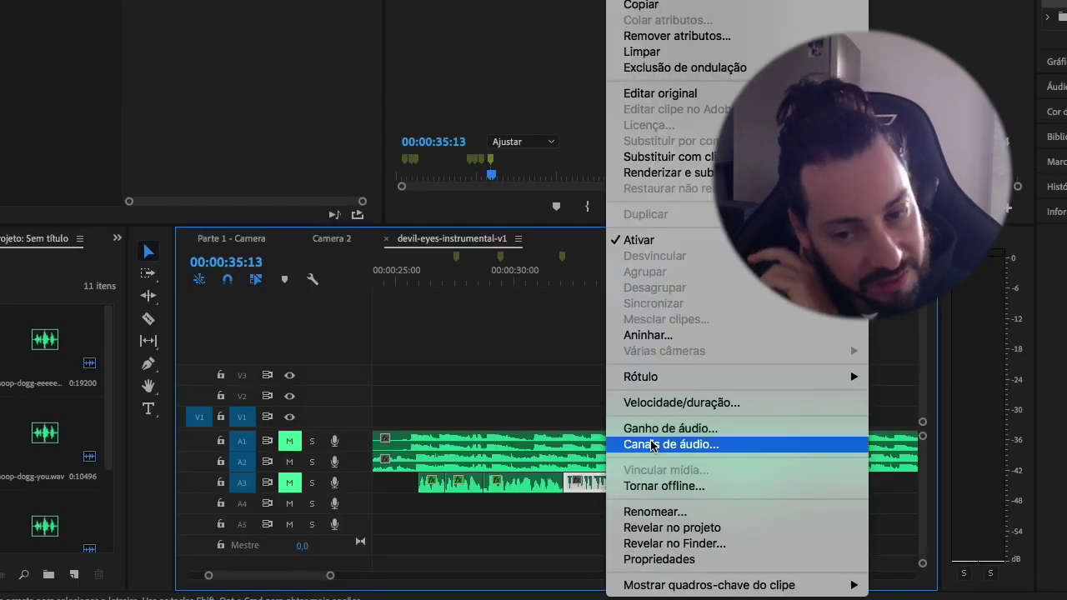
left_click(673, 404)
left_click_drag(612, 102, 425, 0)
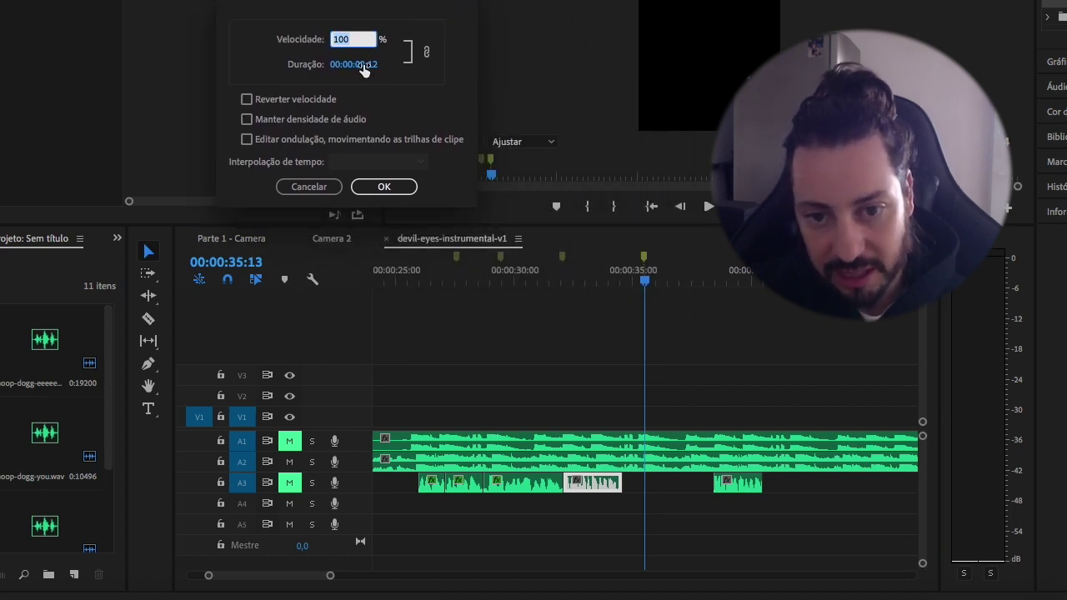
left_click_drag(363, 70, 369, 64)
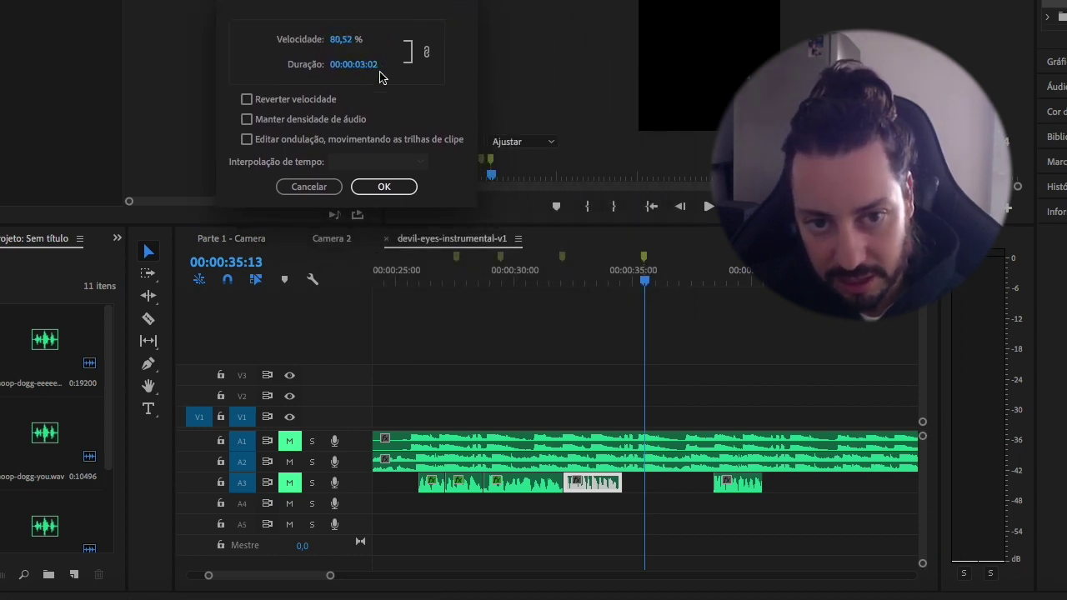
left_click(385, 186)
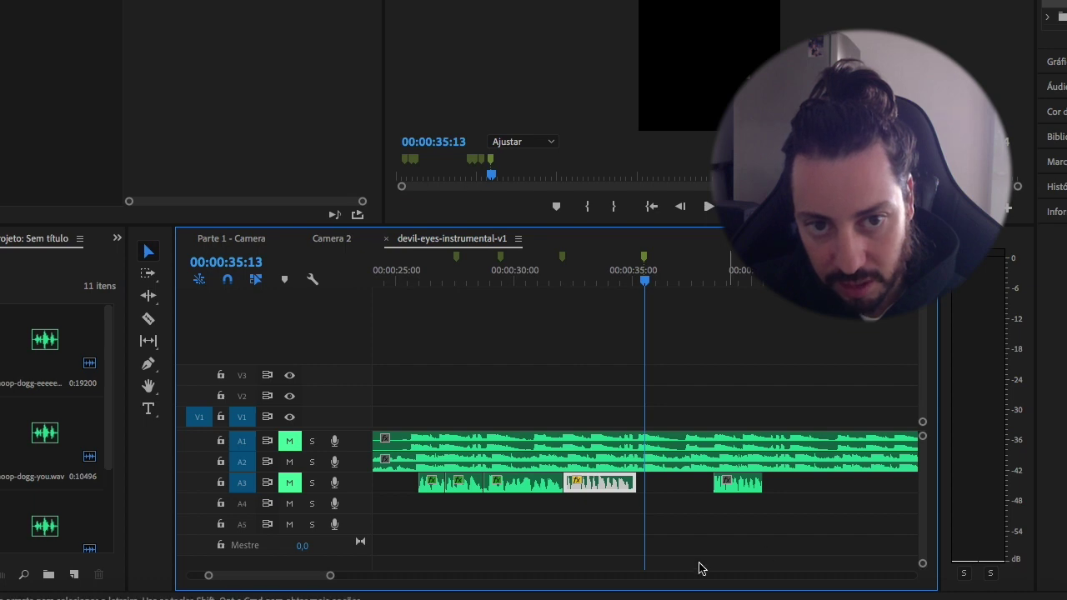
Slow the fourth A3 vocal clip to 73.81% speed so it ends at the Final da fala marker.
right_click(619, 494)
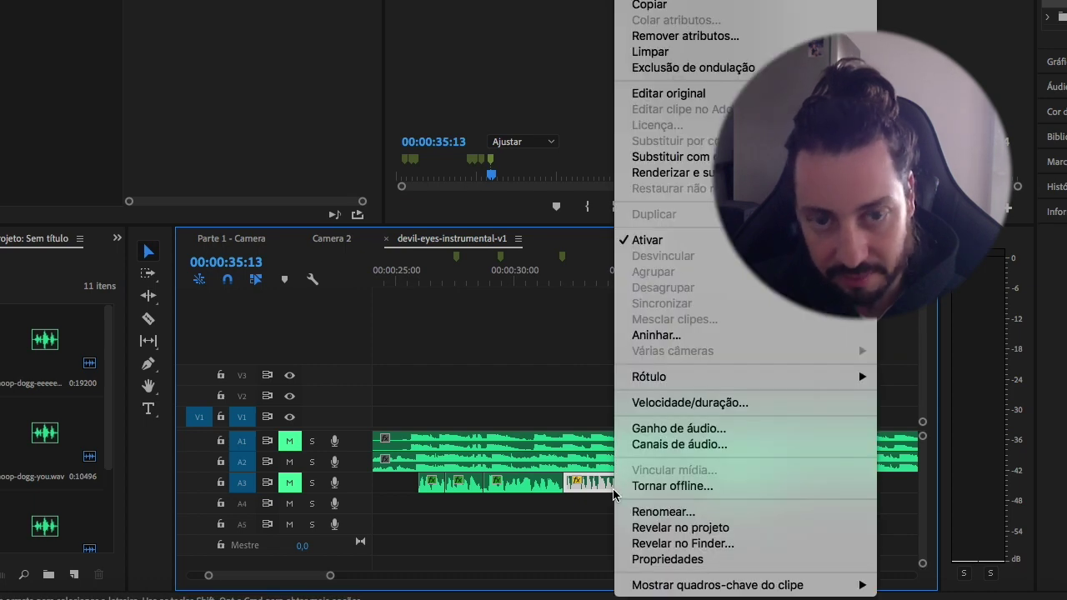
left_click(667, 404)
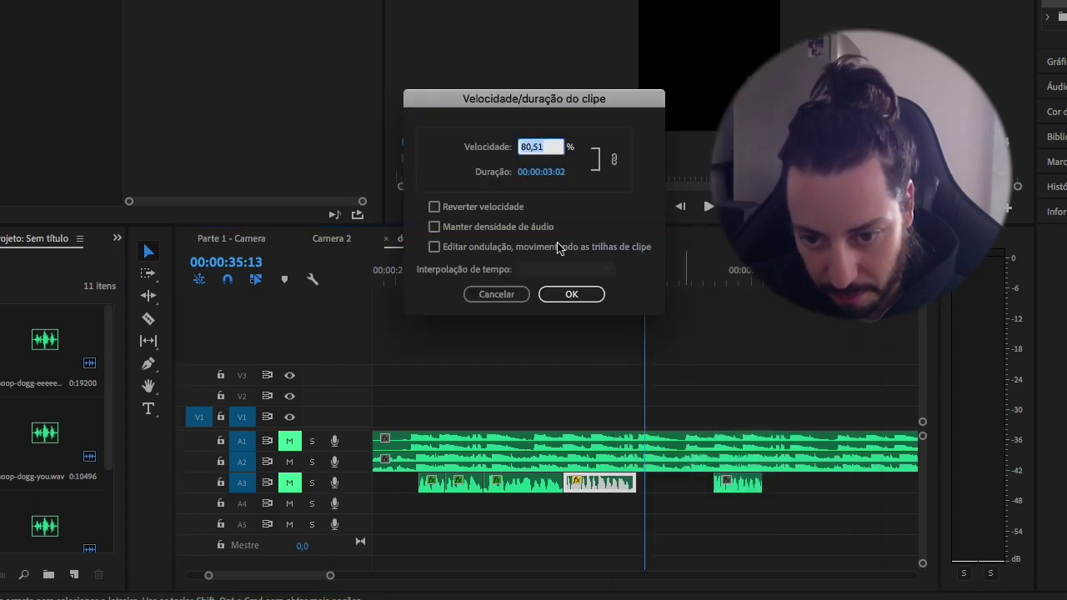
left_click(556, 172)
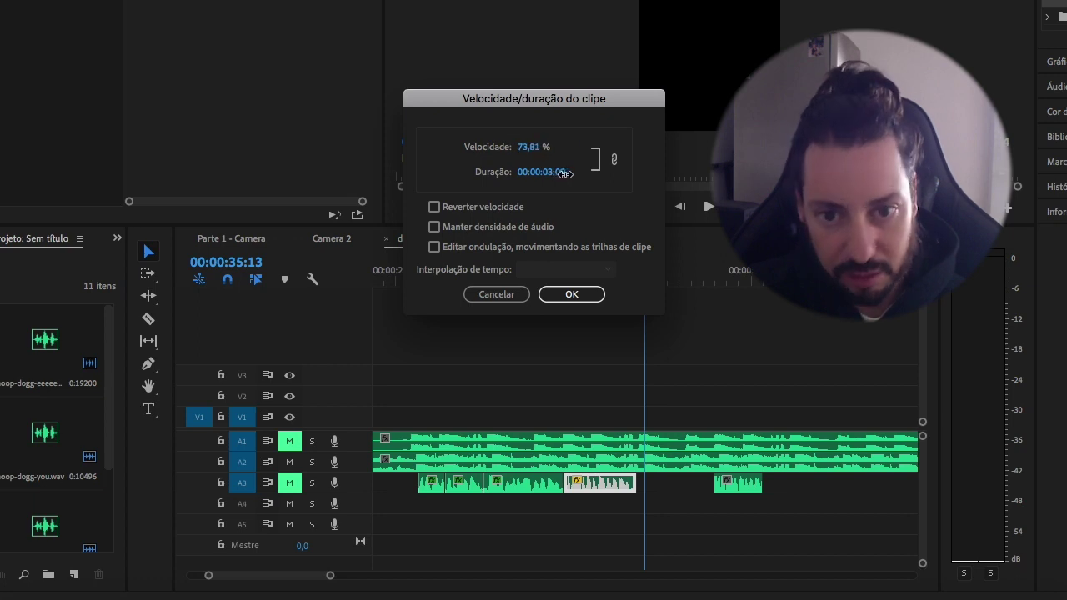
left_click(575, 295)
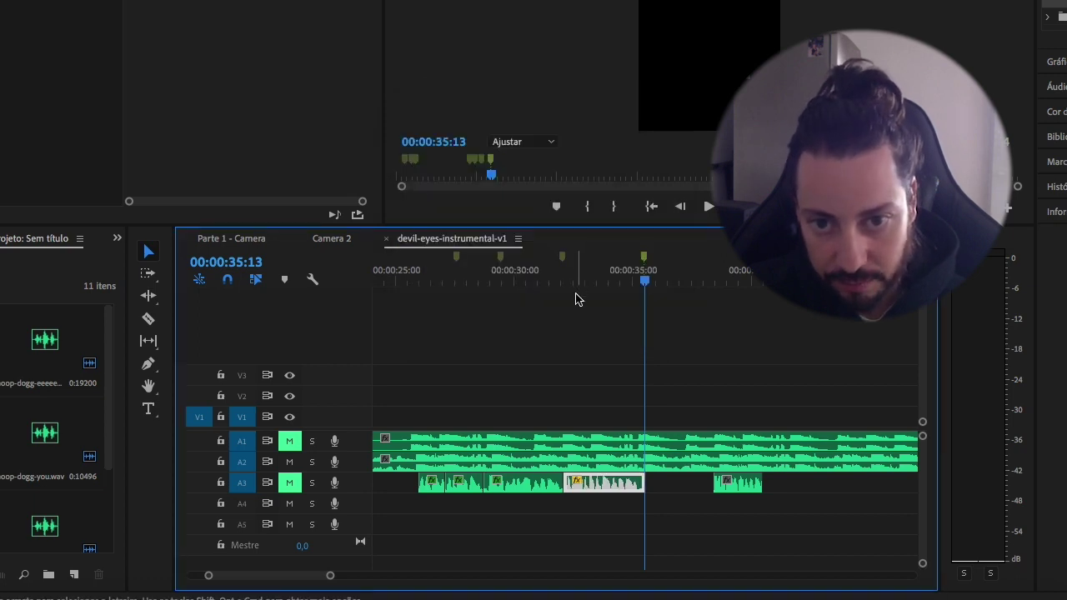
left_click(720, 540)
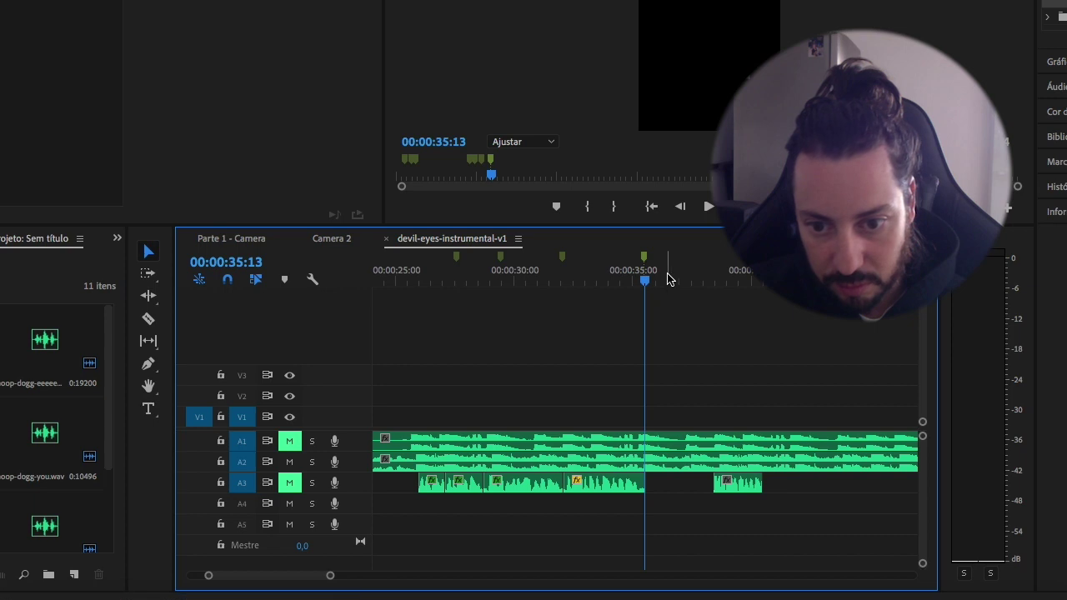
Move the playhead back to the start of the fourth A3 vocal clip, mute A2 and unmute A3.
left_click_drag(648, 284, 571, 303)
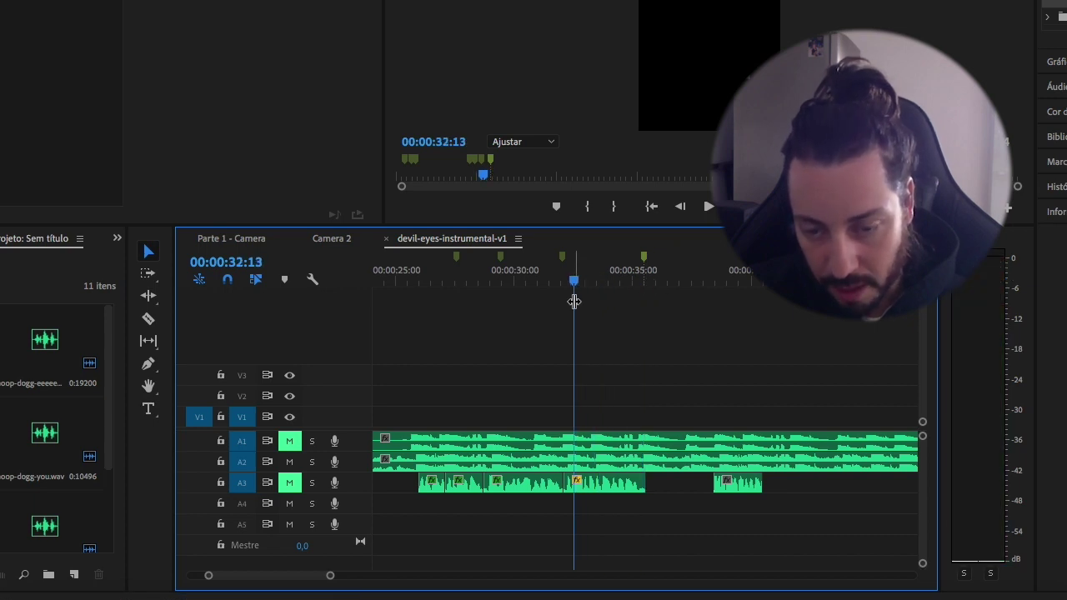
left_click(627, 496)
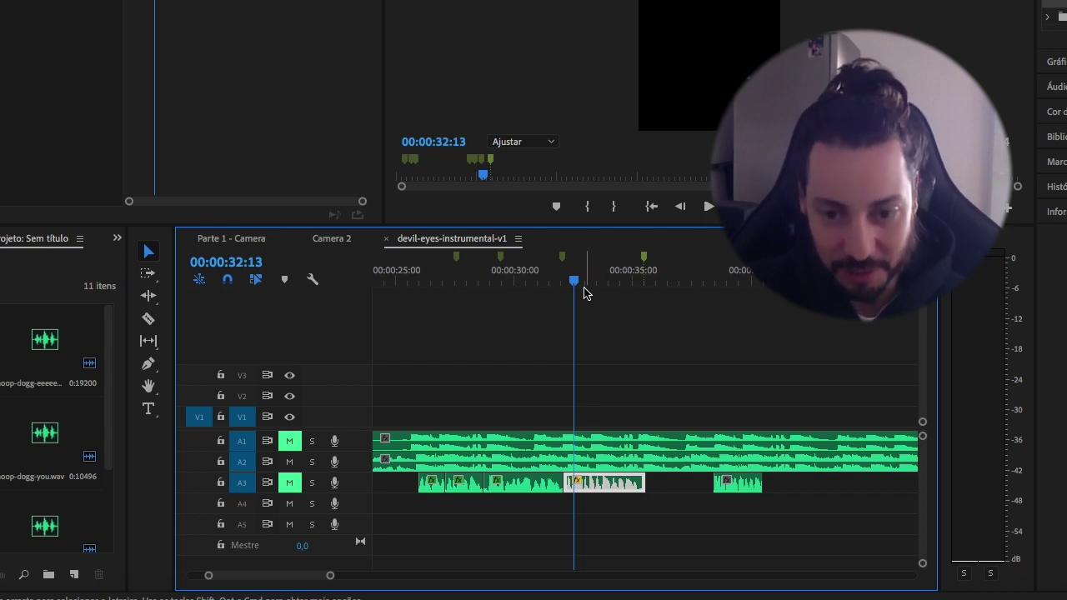
left_click_drag(574, 280, 566, 281)
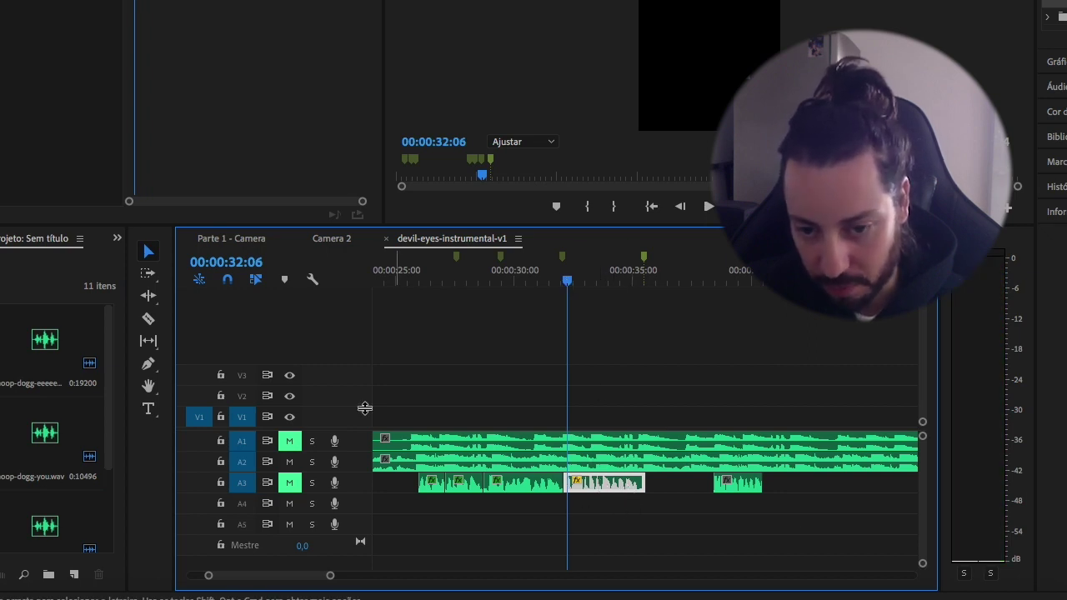
left_click(289, 461)
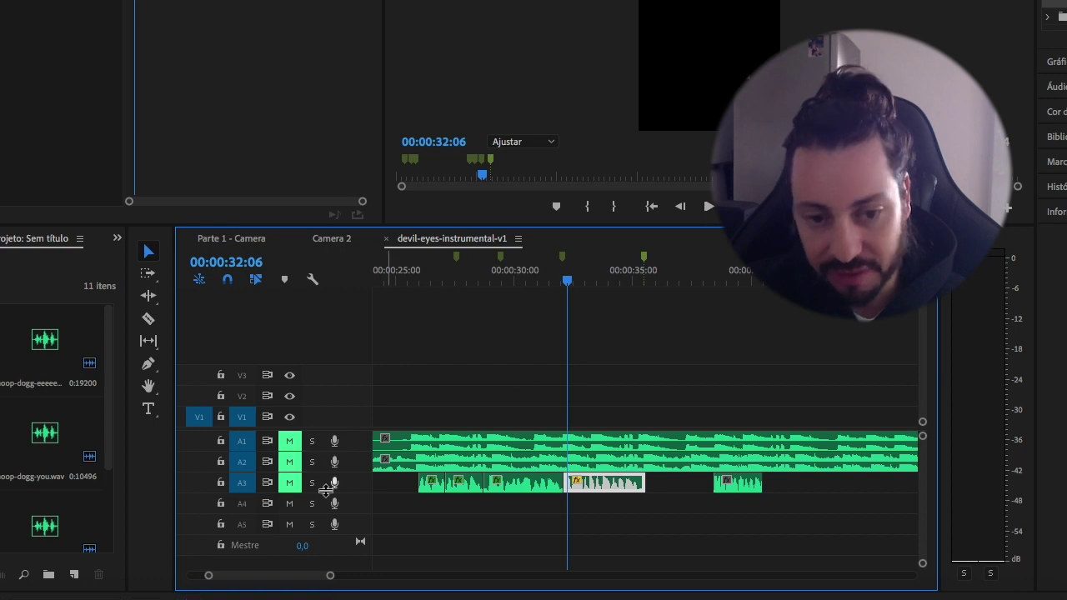
left_click(289, 486)
Play the slowed fourth A3 vocal clip alone from about 00:00:31:20 to 00:00:35:07, and replay it from near its start.
left_click(674, 575)
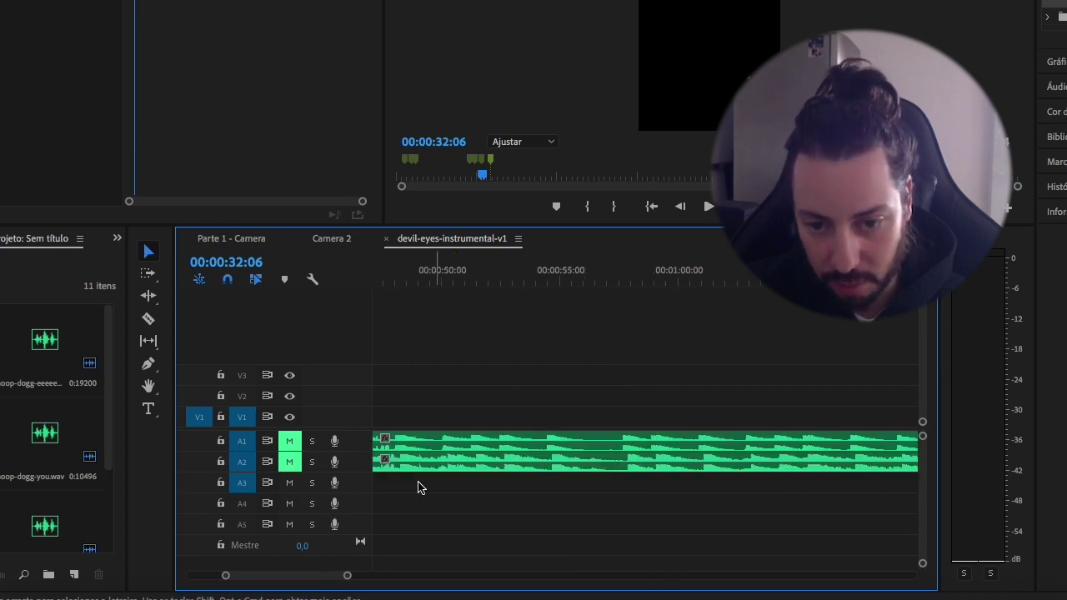
left_click_drag(326, 575, 310, 574)
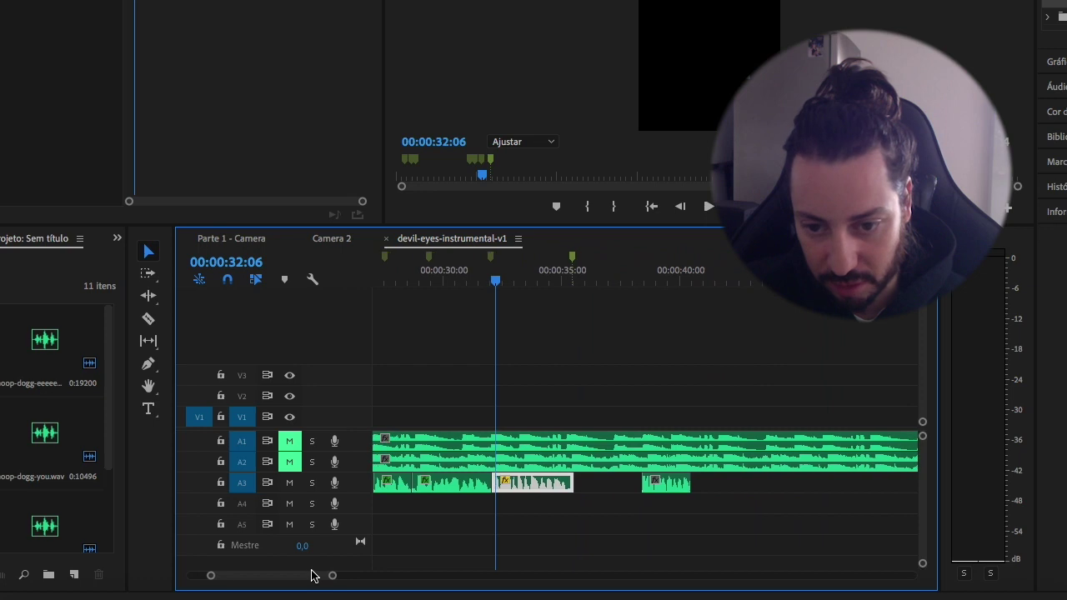
left_click_drag(489, 281, 477, 281)
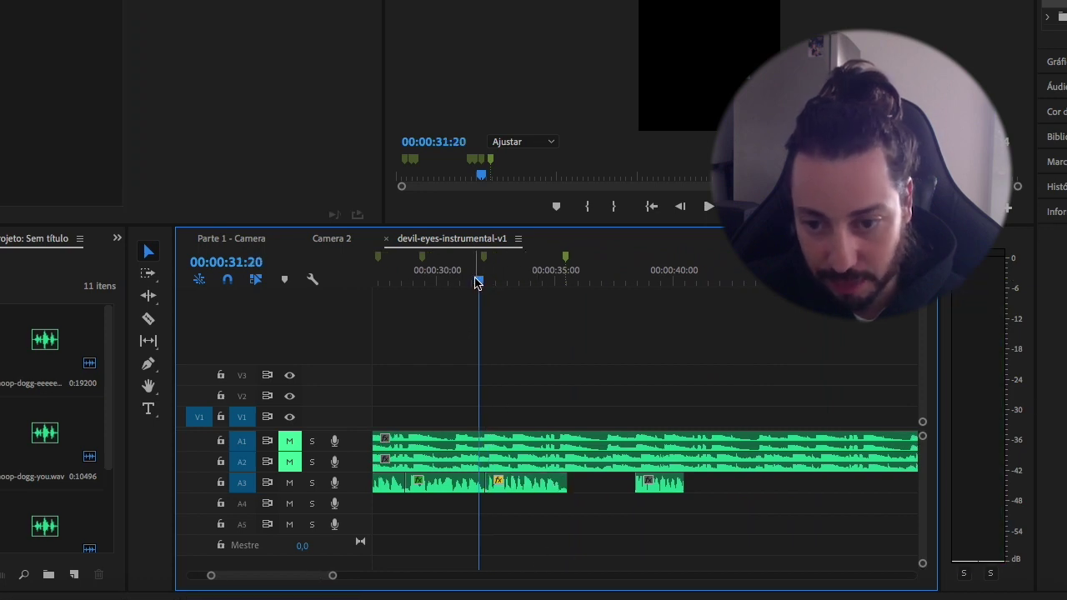
key("space")
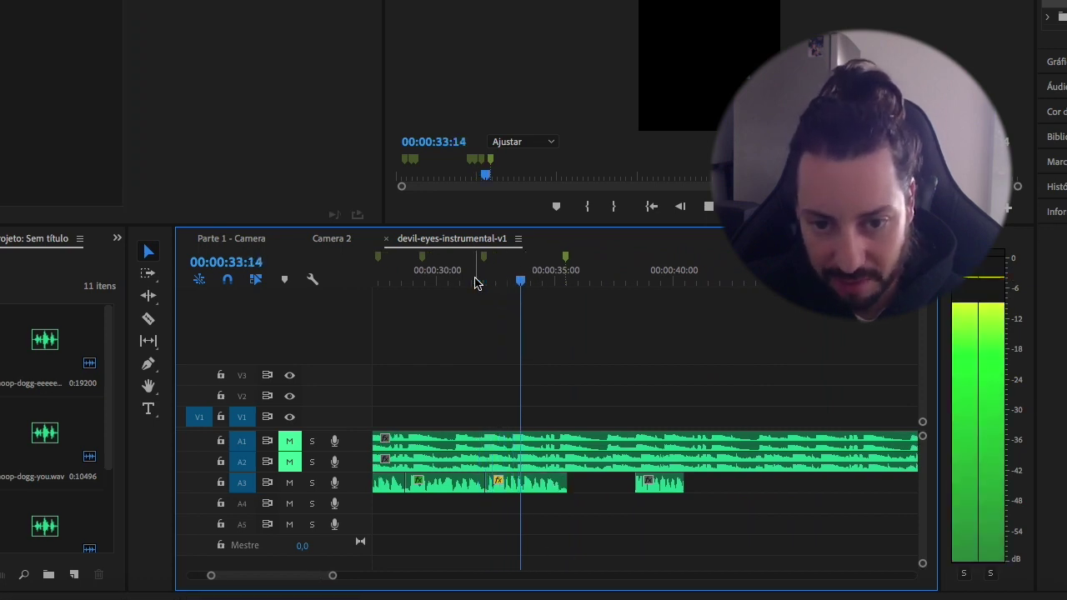
key("space")
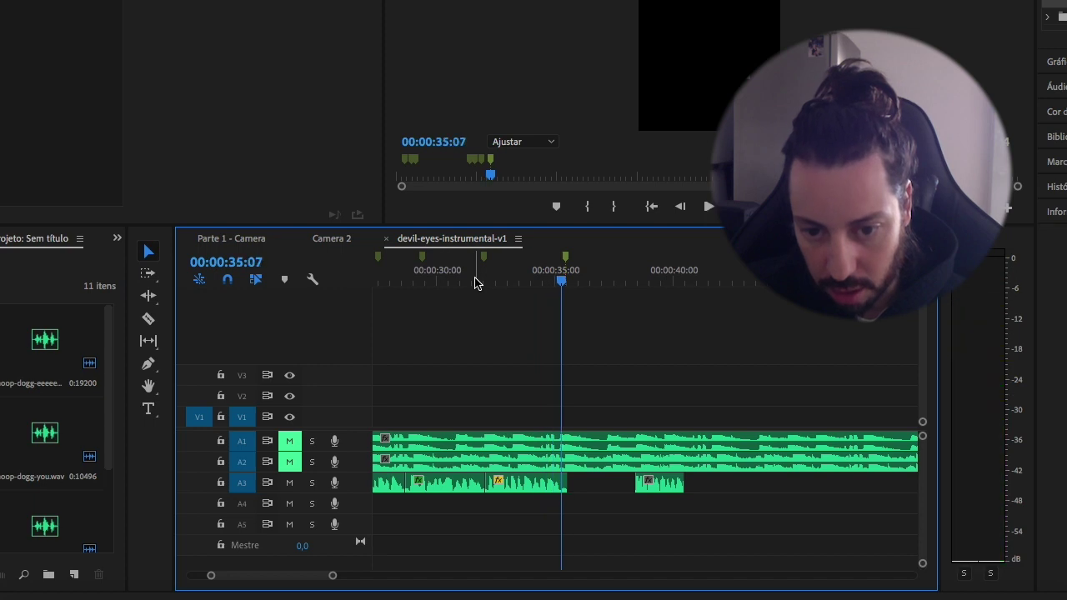
left_click_drag(563, 285, 490, 285)
key("space")
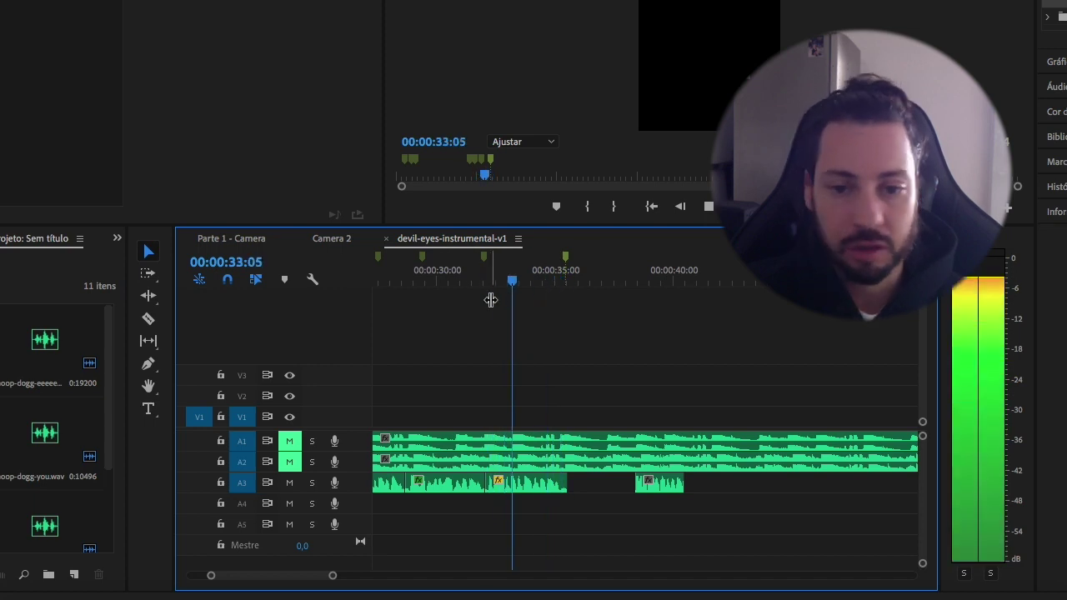
key("space")
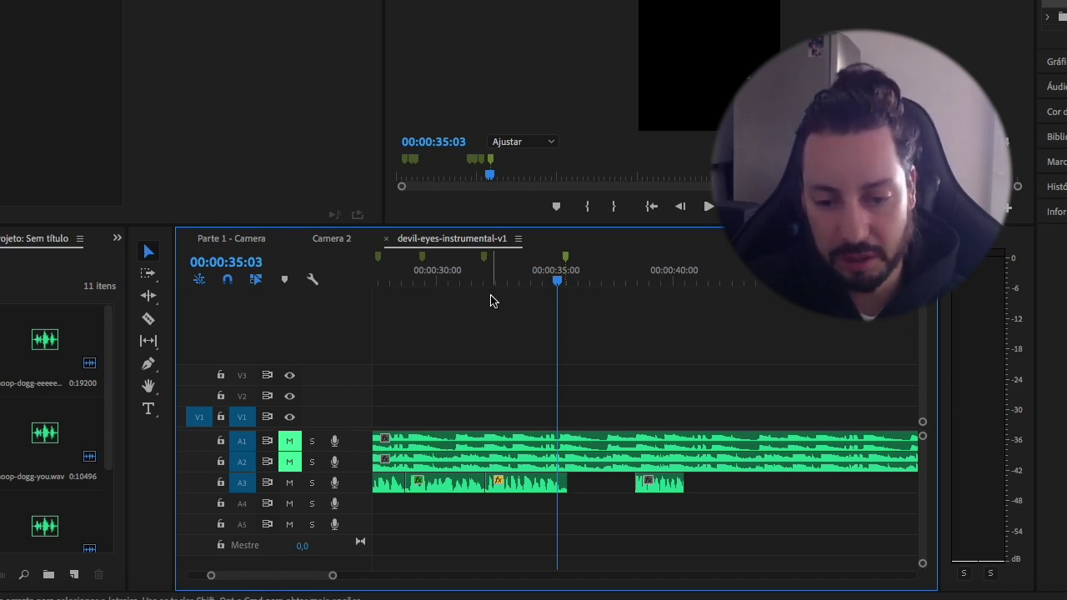
Play the third A3 vocal clip up to about 00:00:31:24, and play the fourth clip up to 00:00:33:18 to compare their pitch.
left_click_drag(495, 280, 427, 288)
key("space")
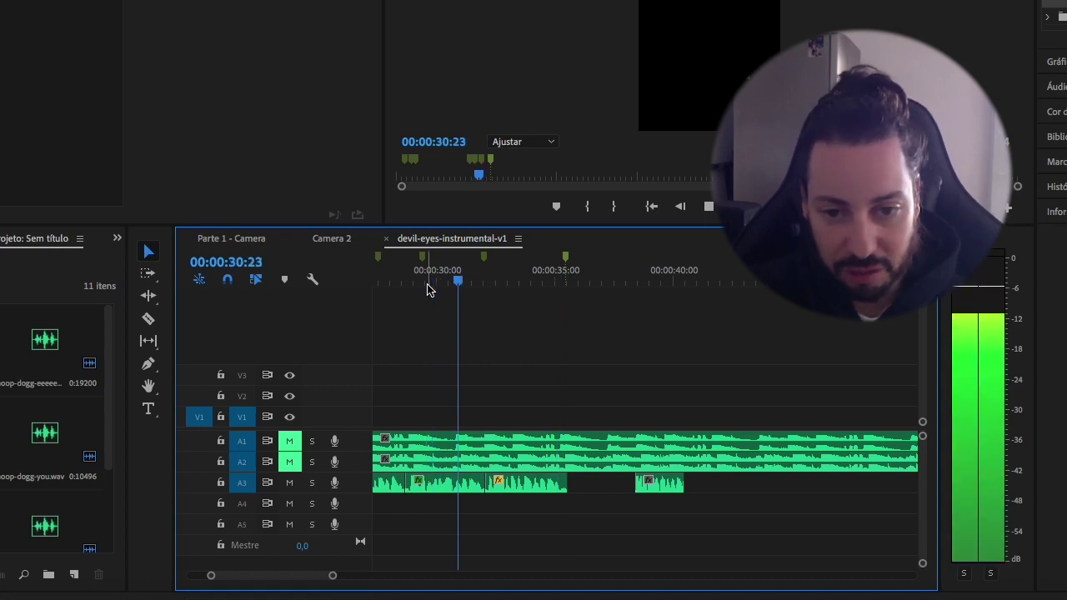
key("space")
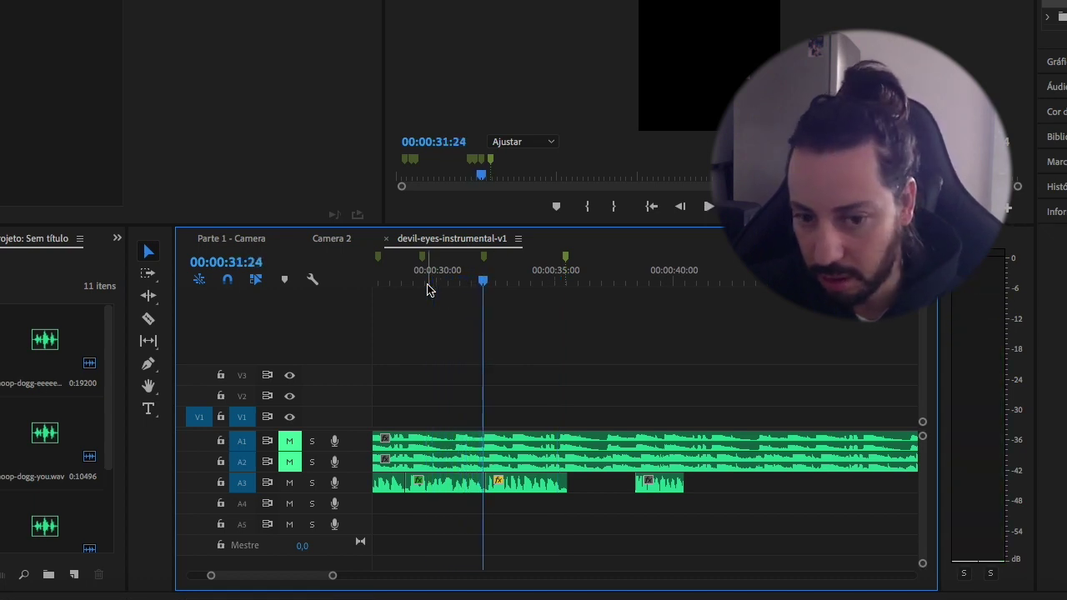
left_click_drag(484, 283, 497, 287)
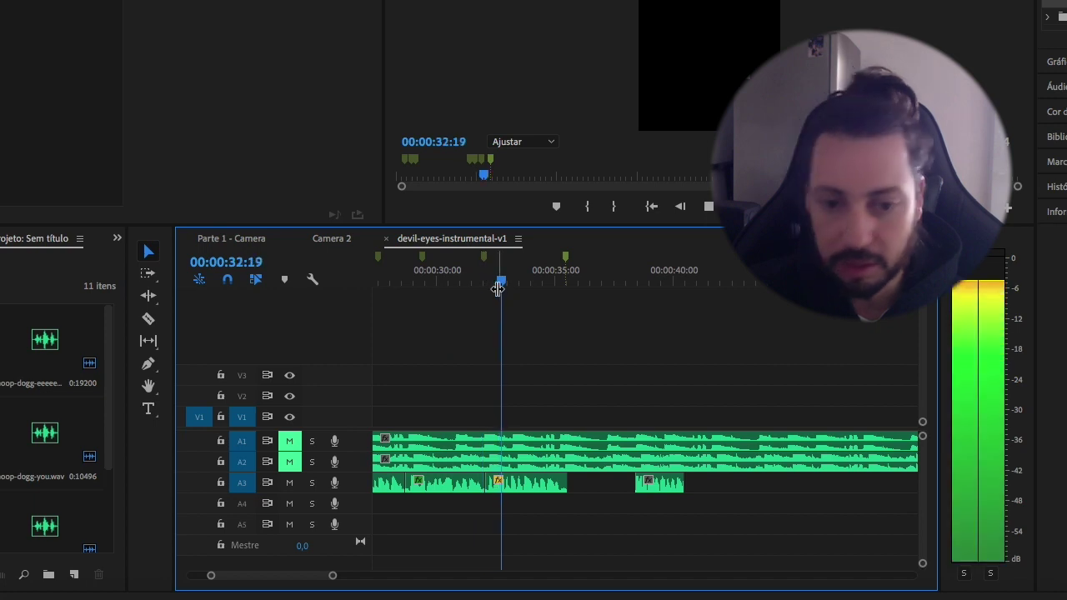
key("space")
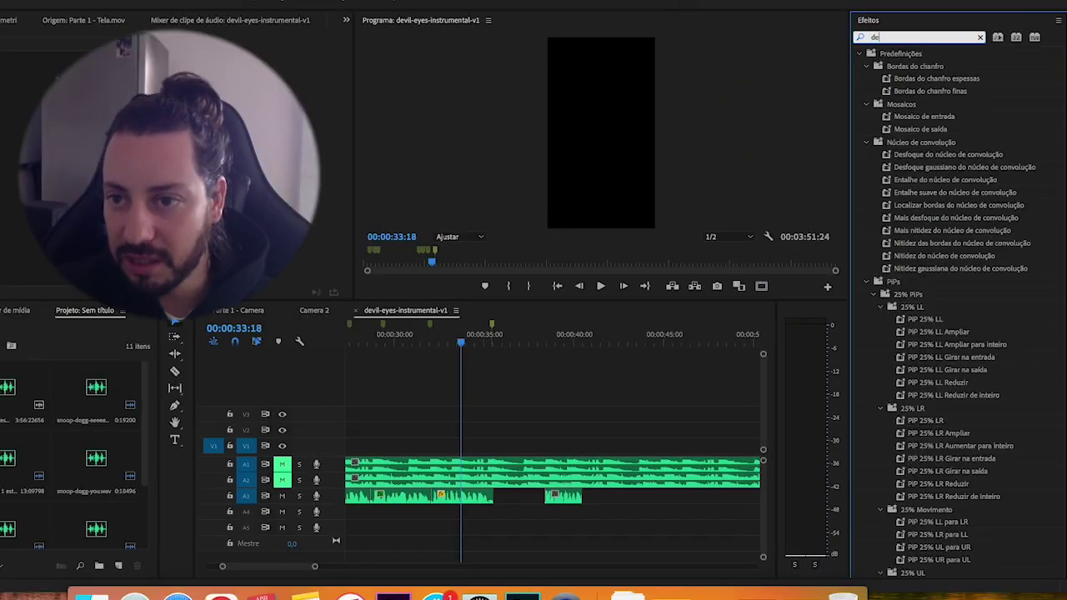
Find the effect with "deslocad", apply the newer Deslocador de tom to the fourth A3 vocal clip, and open its editor.
type("slocad")
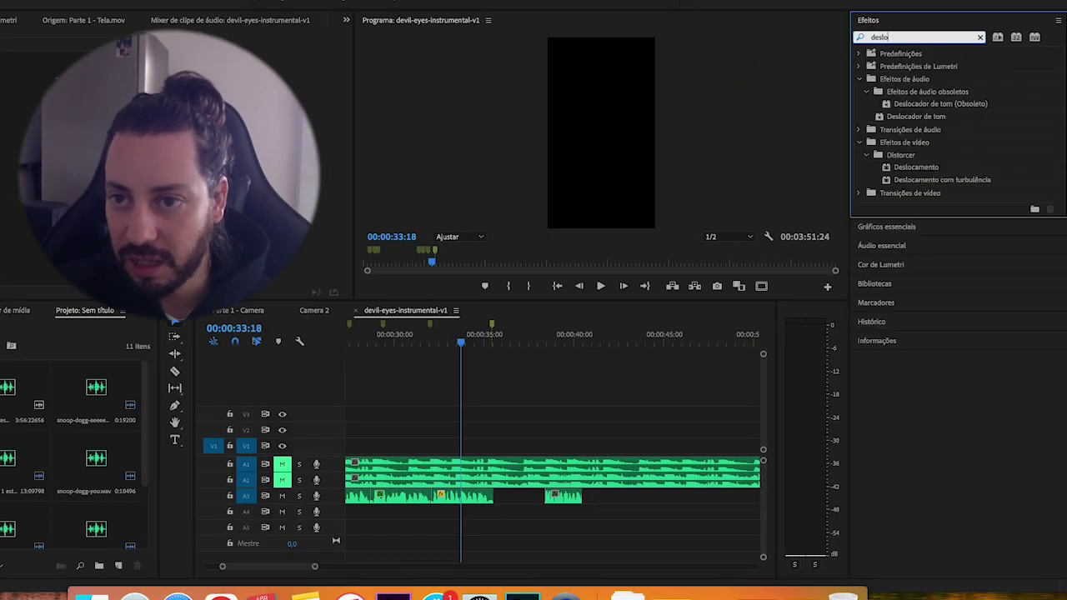
left_click(917, 103)
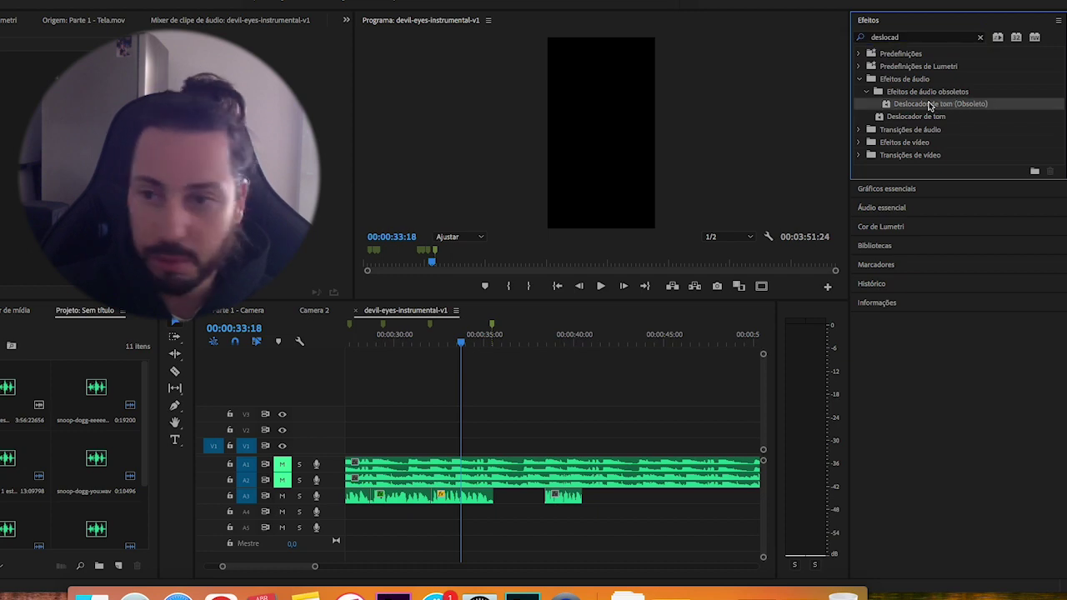
left_click_drag(861, 127, 471, 499)
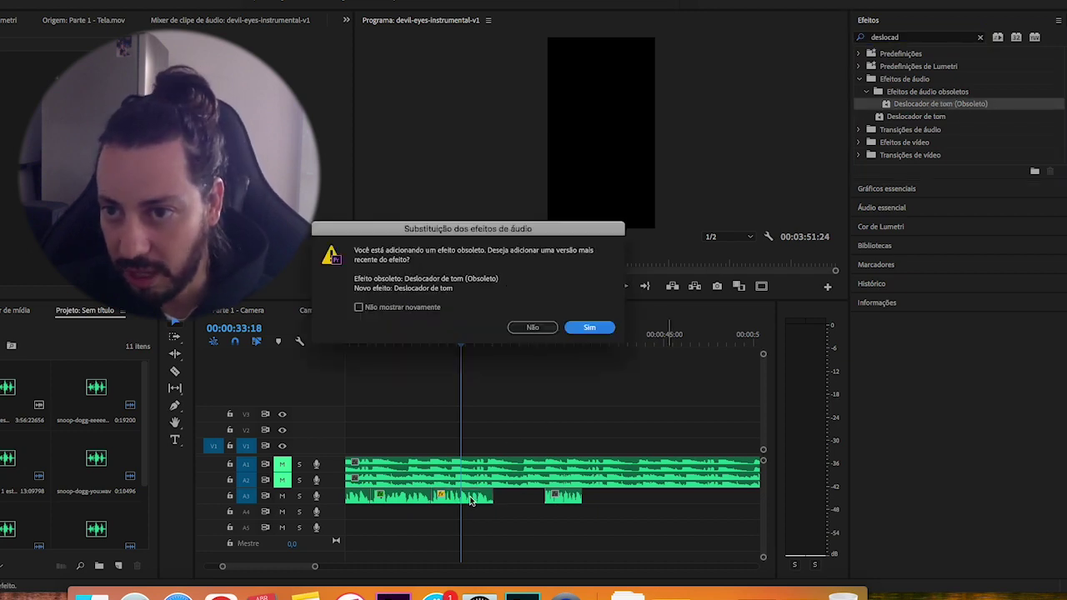
left_click(589, 327)
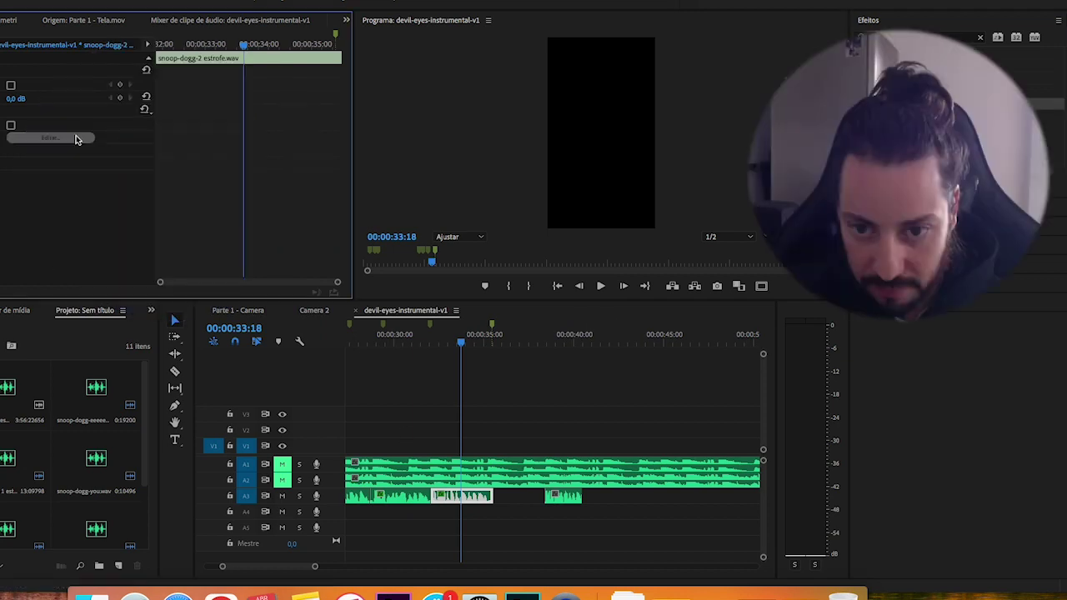
left_click(50, 137)
left_click_drag(469, 184, 164, 150)
left_click_drag(234, 145, 521, 212)
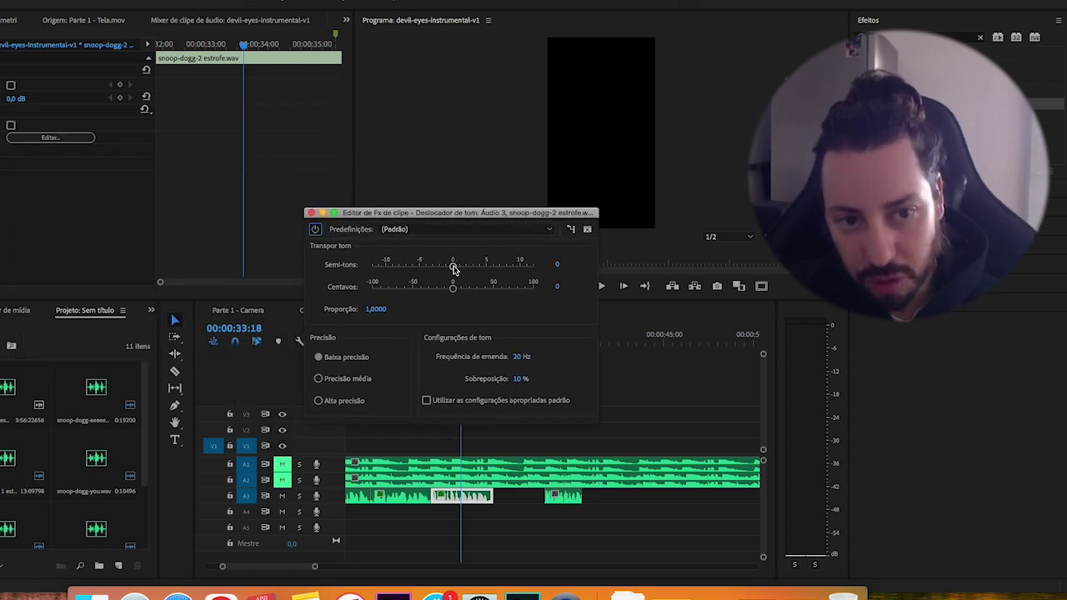
Transpose the fourth A3 vocal clip to 12 semitones and play it to hear the raised pitch.
left_click_drag(454, 269, 541, 270)
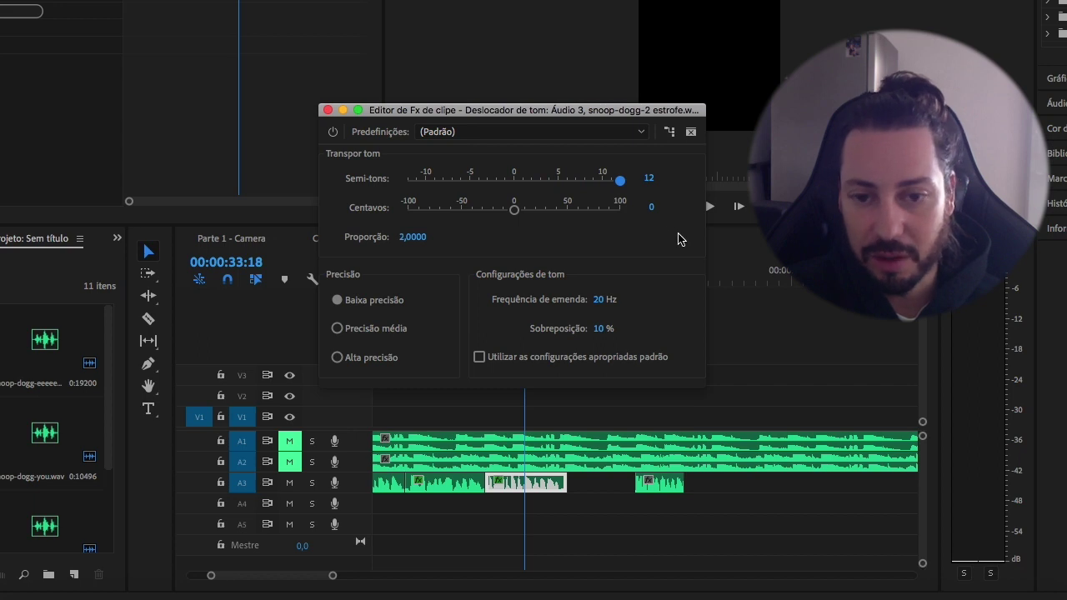
left_click_drag(614, 114, 375, 72)
left_click(708, 206)
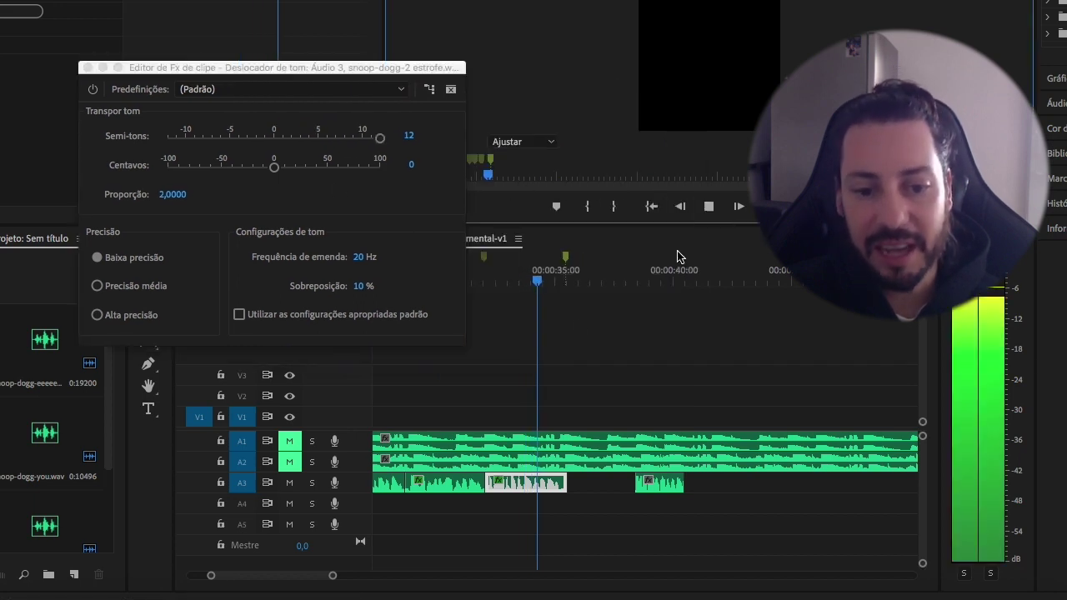
left_click(497, 281)
left_click(709, 207)
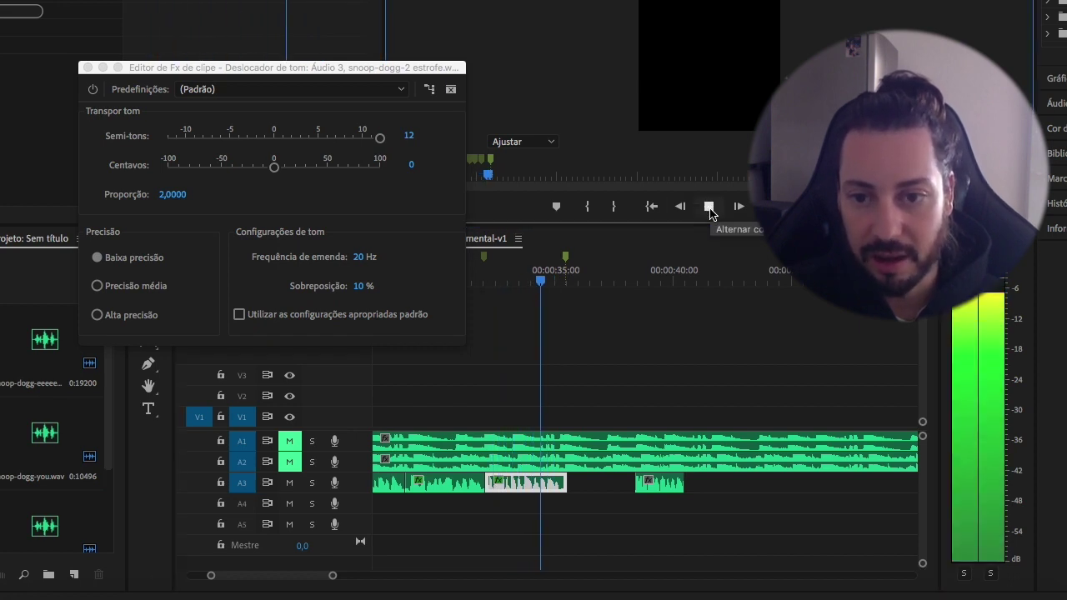
left_click(709, 208)
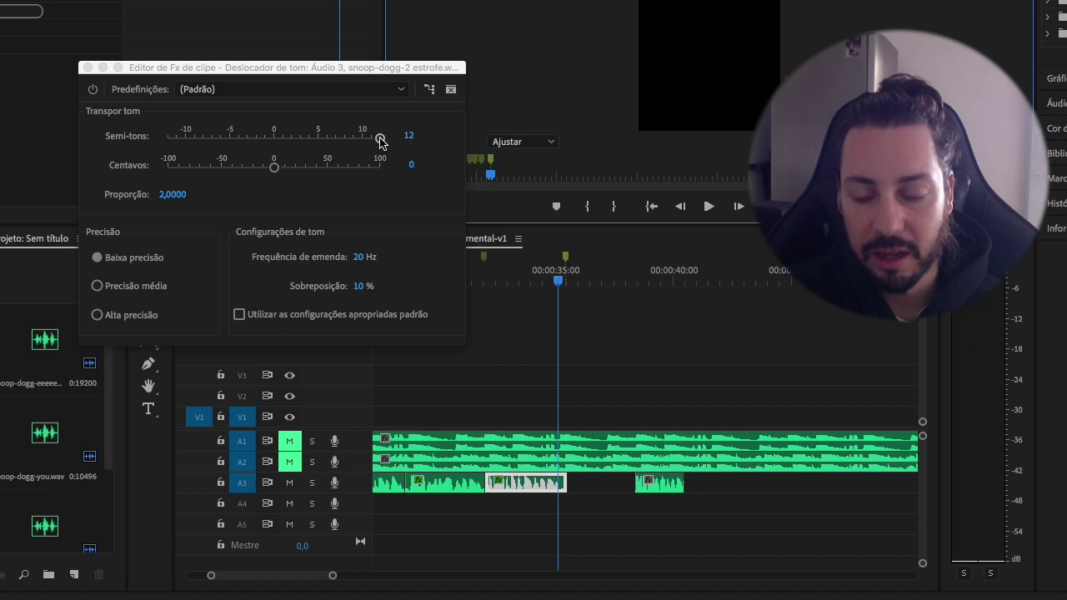
Transpose the fourth A3 vocal clip to -12 semitones and play it from its start.
left_click_drag(379, 139, 139, 148)
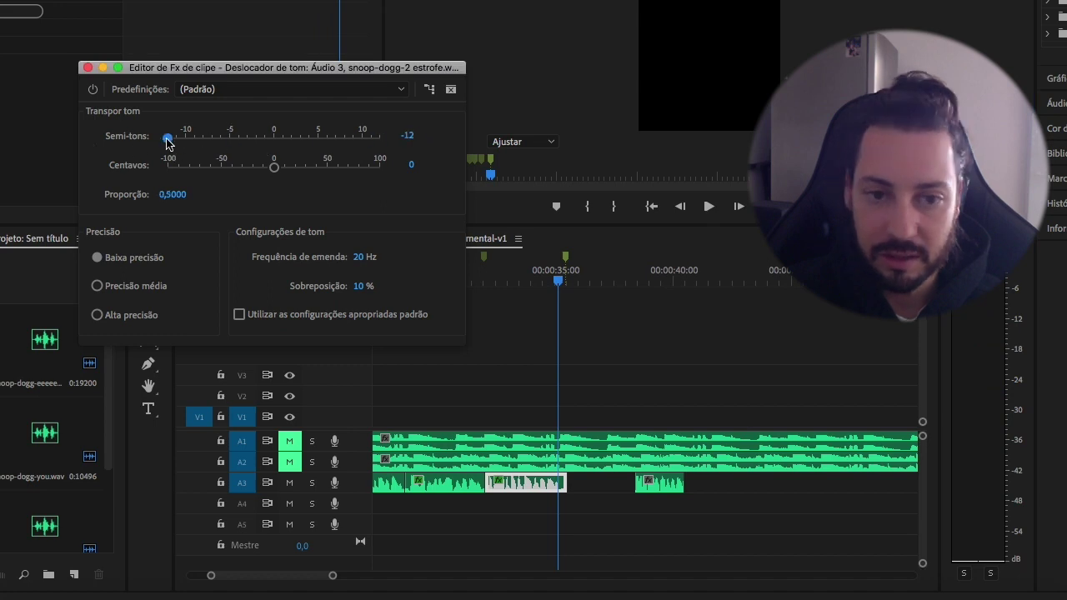
left_click(563, 290)
key("Up")
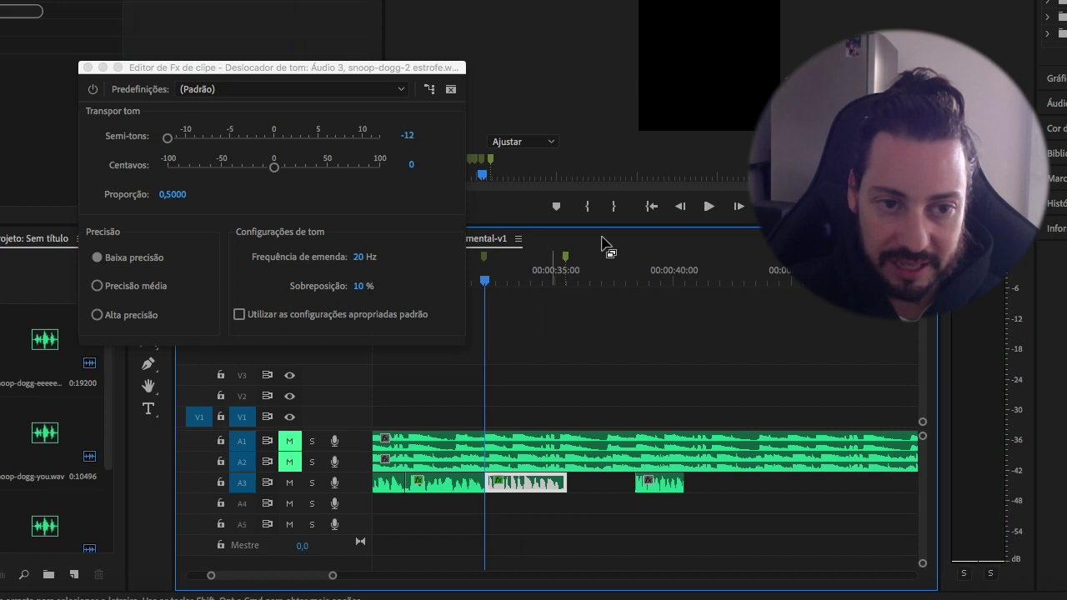
left_click(708, 207)
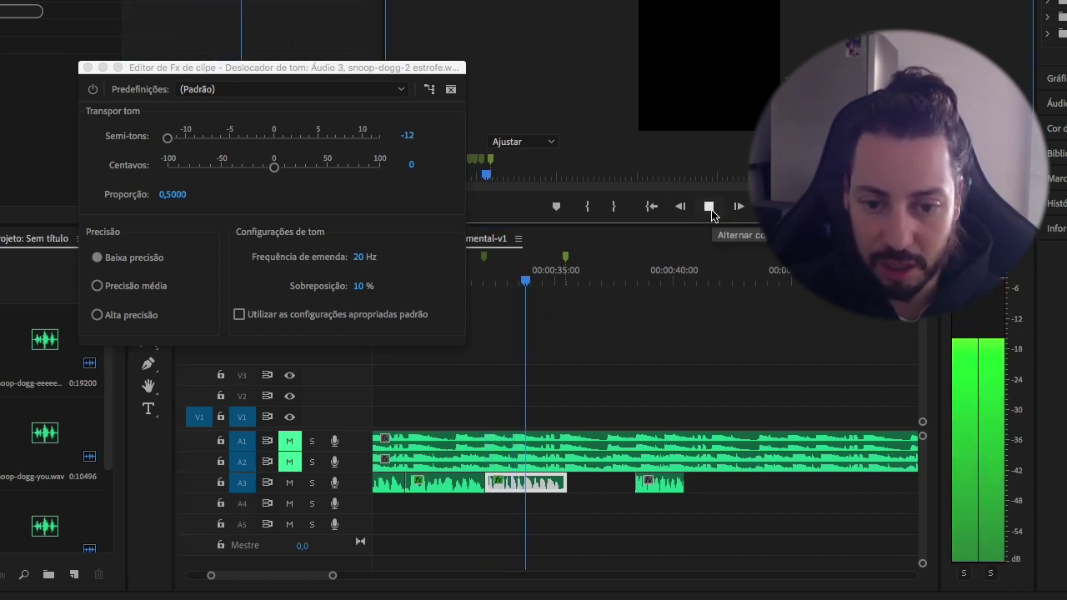
left_click(708, 206)
Transpose the fourth A3 vocal clip to -5 semitones and play it from just before its start.
left_click_drag(168, 138, 277, 143)
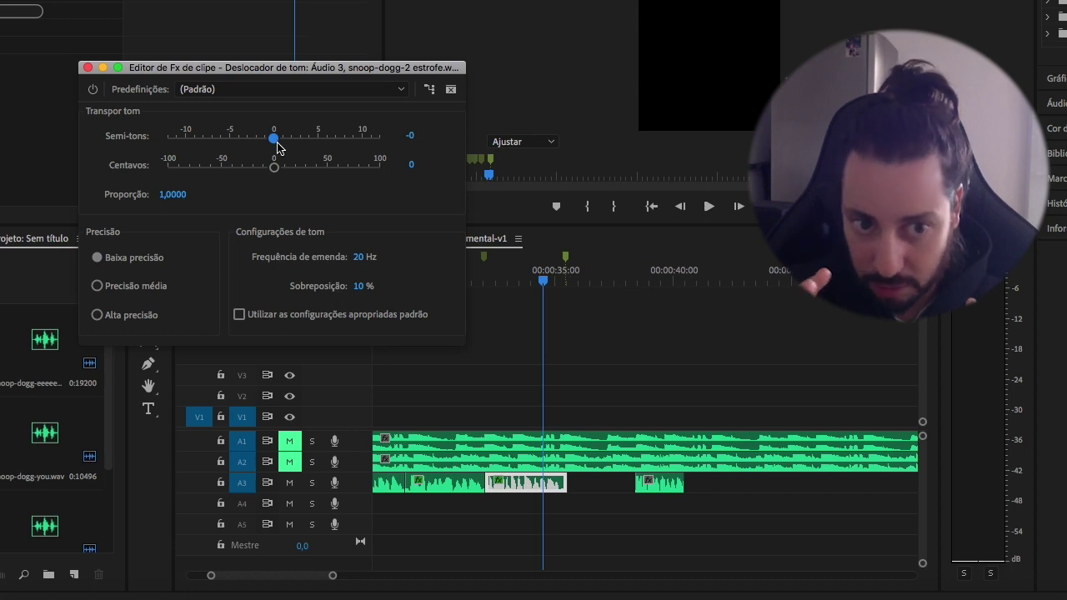
left_click_drag(253, 75, 238, 35)
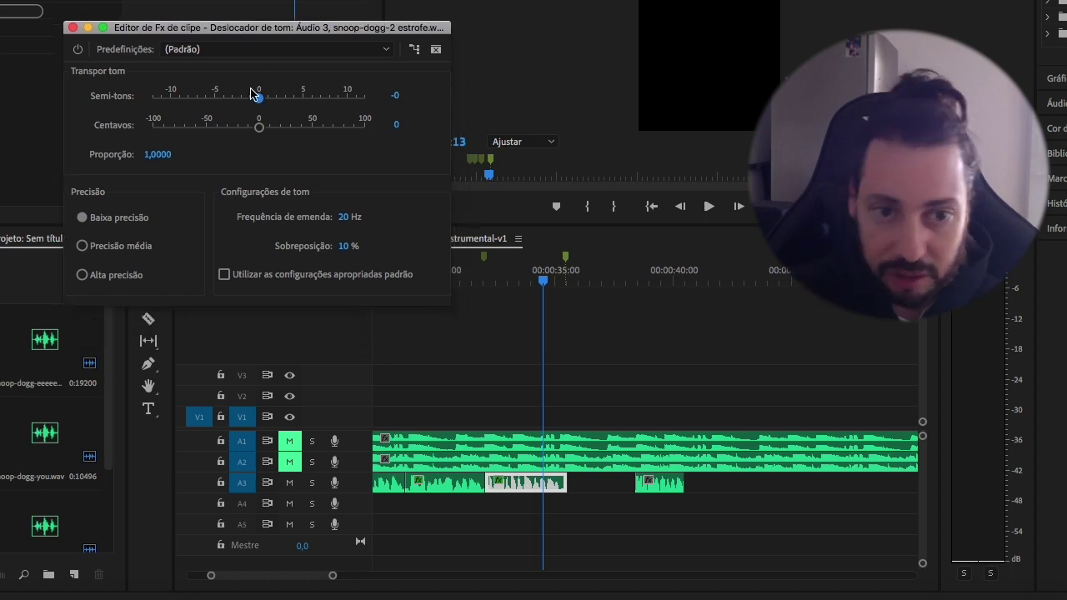
left_click_drag(260, 100, 211, 104)
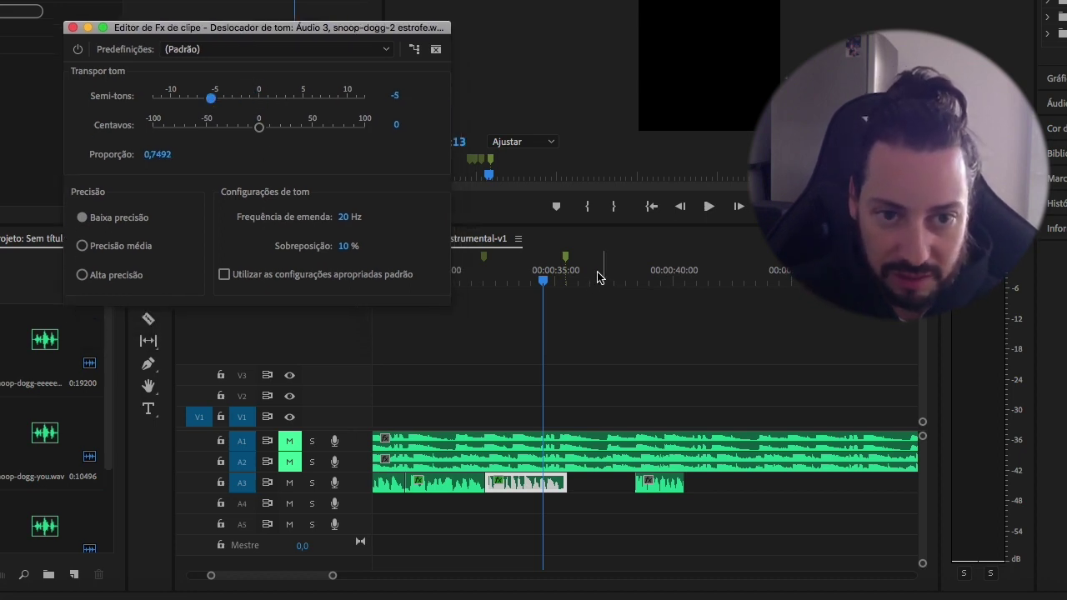
left_click_drag(542, 277, 465, 278)
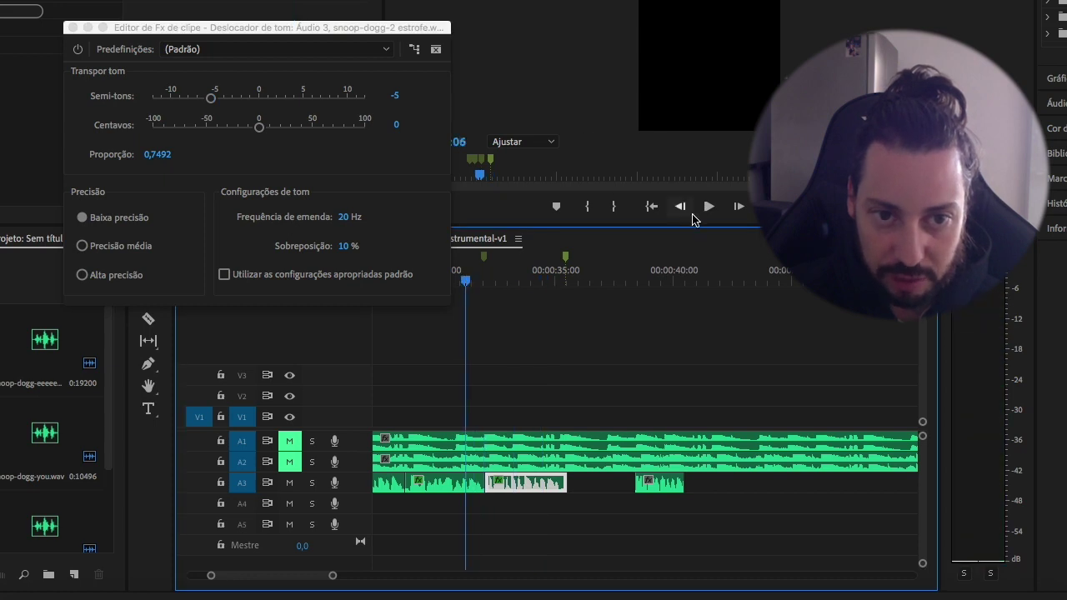
left_click(712, 211)
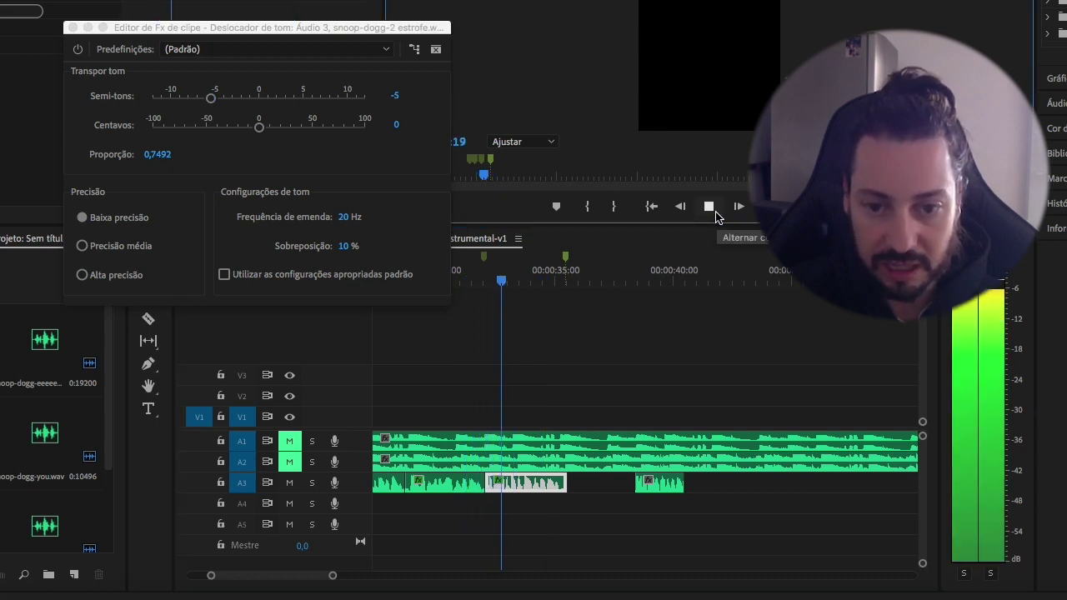
left_click(714, 213)
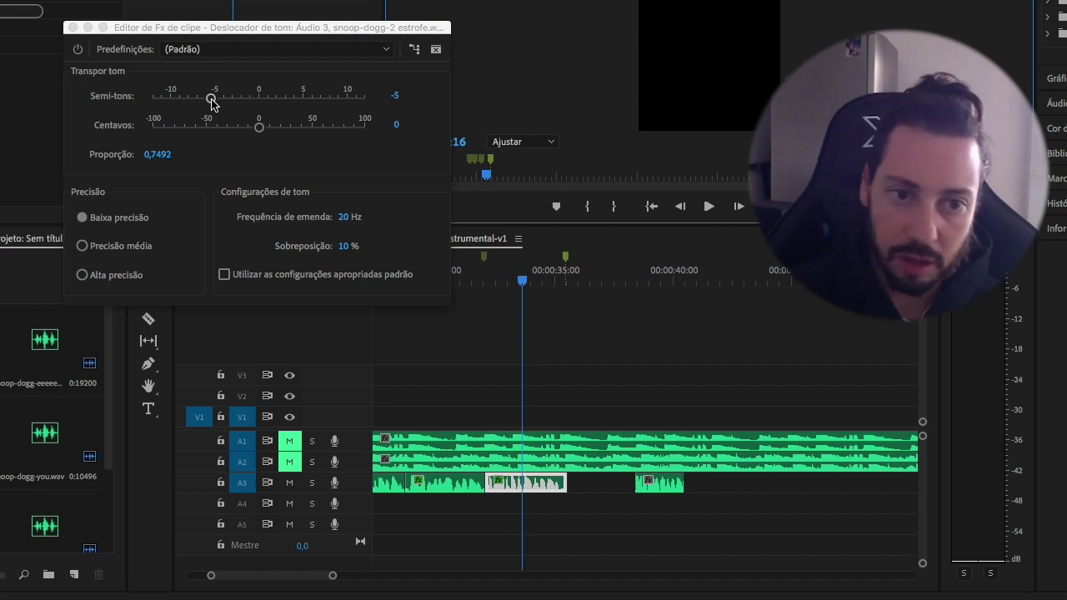
Transpose the fourth A3 vocal clip to 4 semitones and play it from its start.
left_click_drag(210, 98, 298, 115)
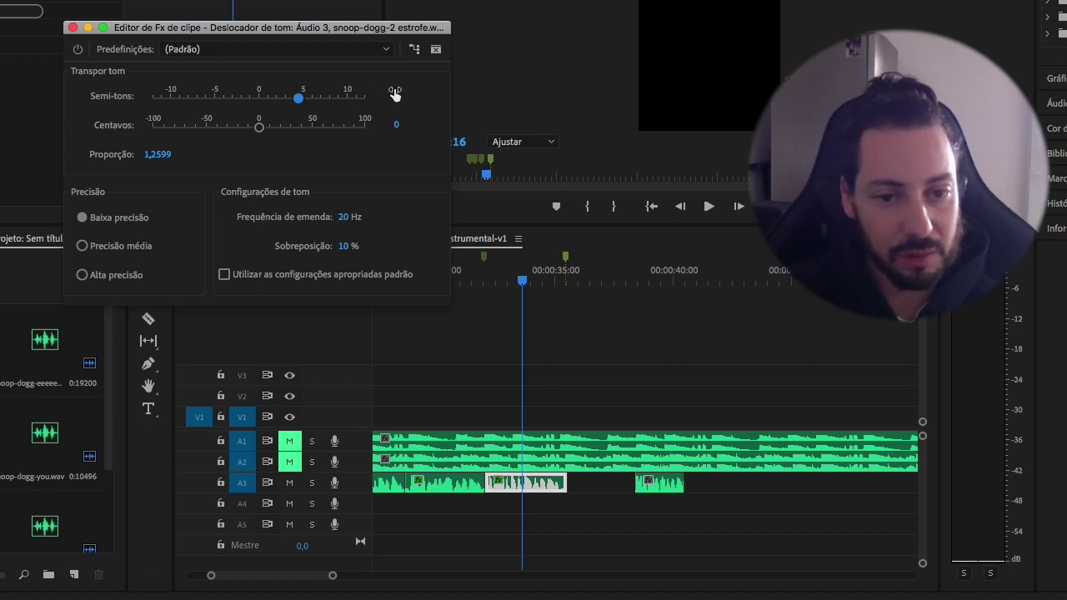
left_click_drag(381, 32, 323, 30)
left_click_drag(523, 285, 487, 289)
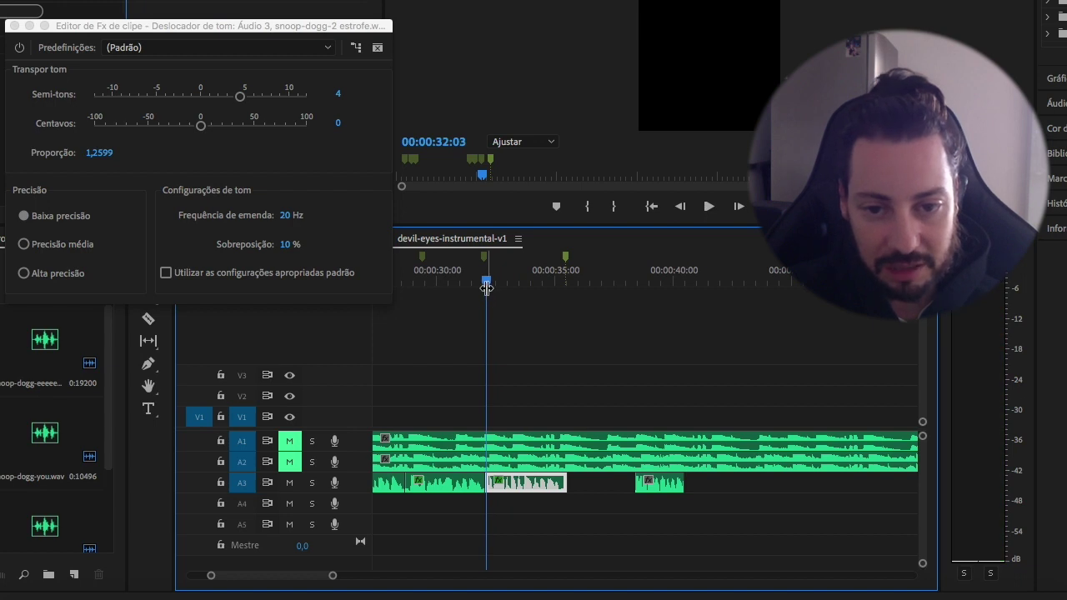
key("space")
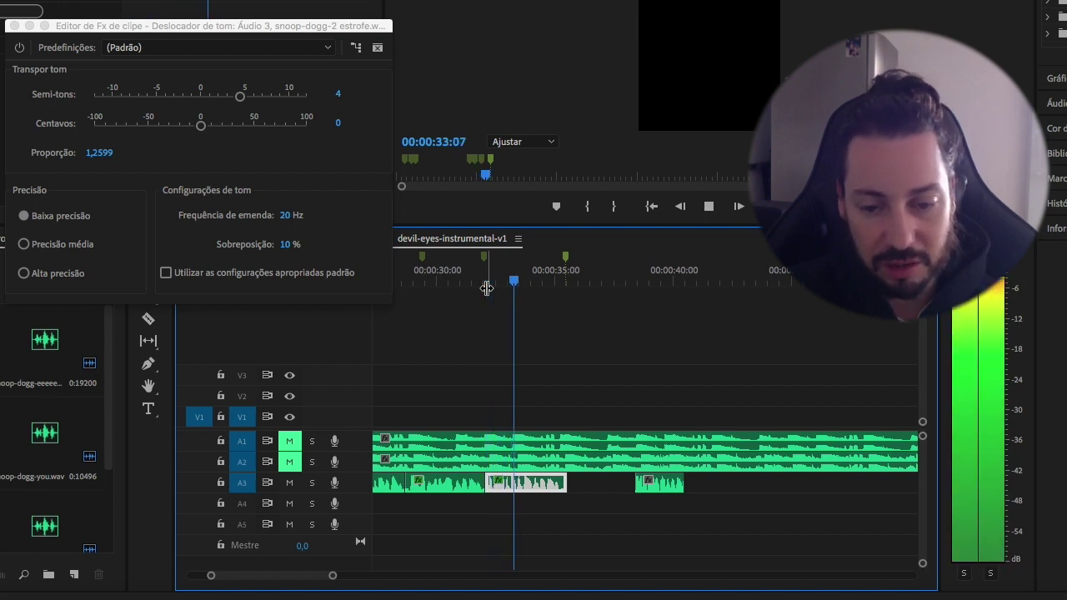
key("space")
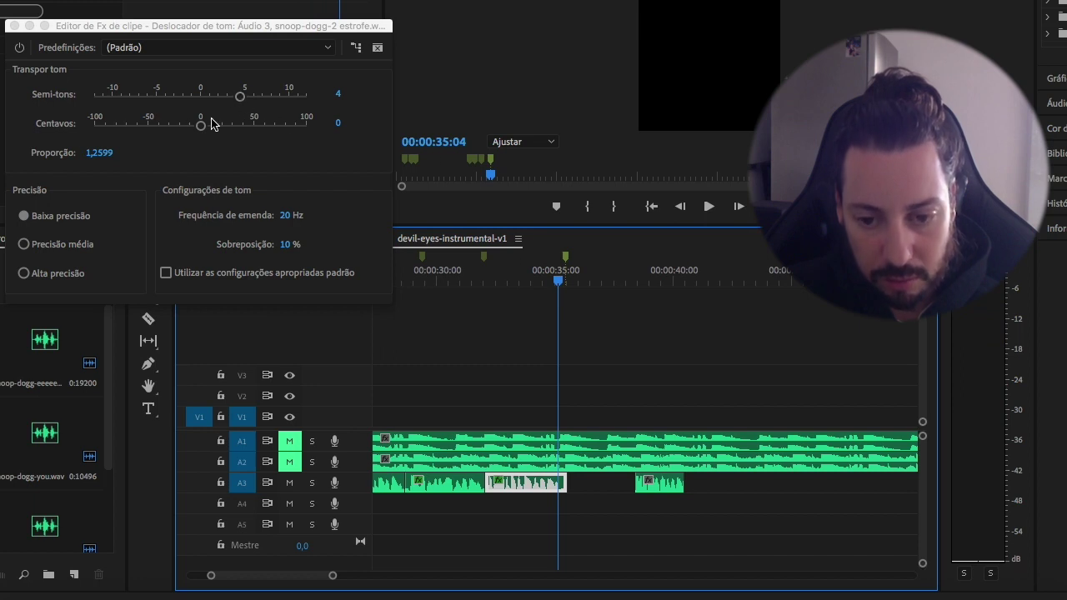
Set the fourth A3 vocal clip's fine pitch shift to 37 cents and play it from just before its start.
left_click_drag(201, 129, 204, 129)
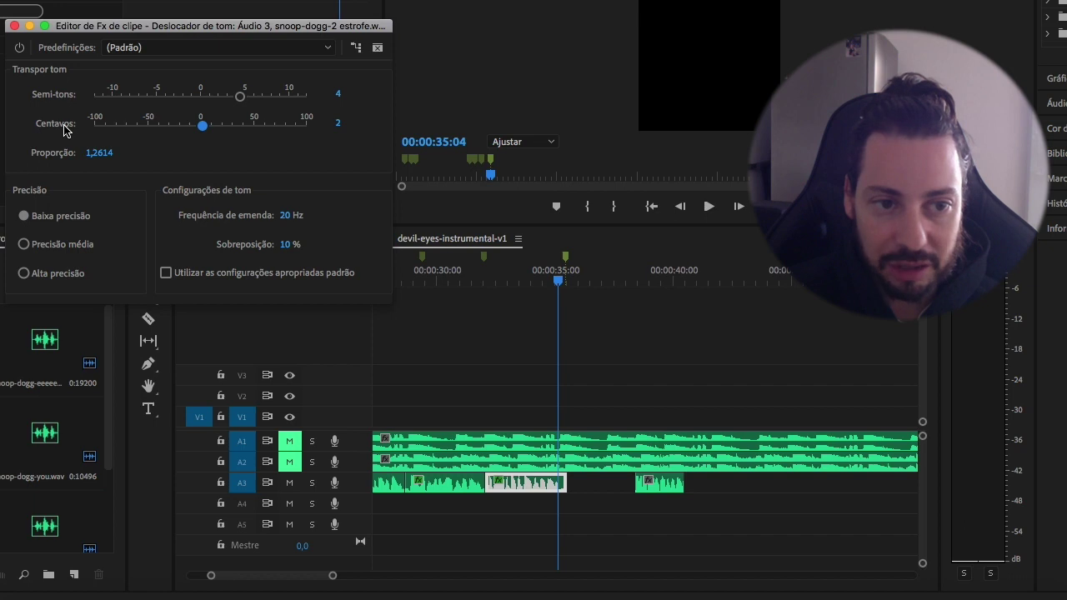
left_click_drag(202, 131, 240, 133)
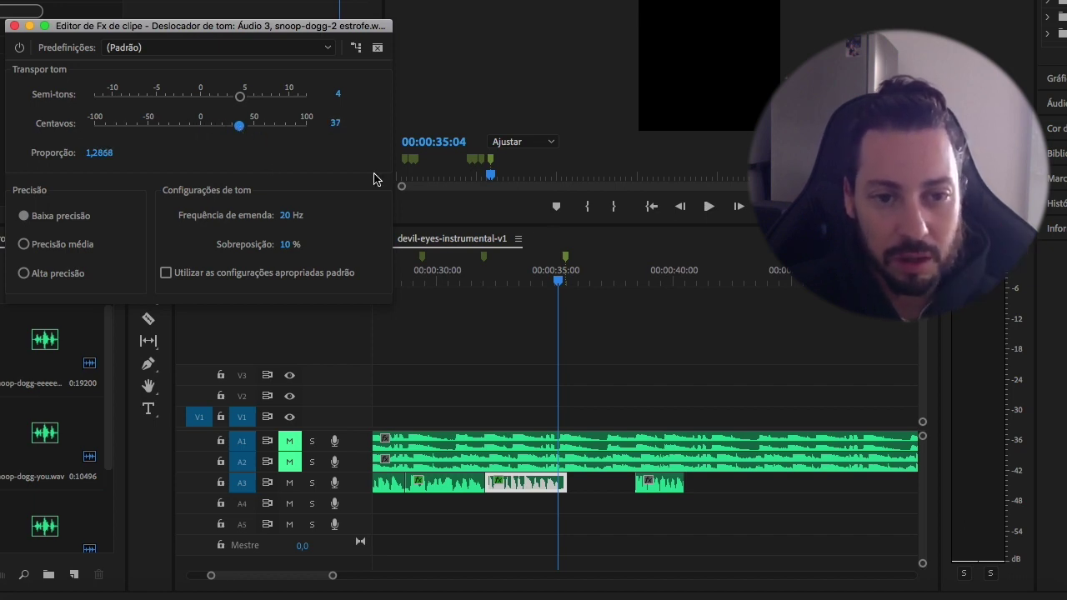
left_click_drag(566, 281, 484, 290)
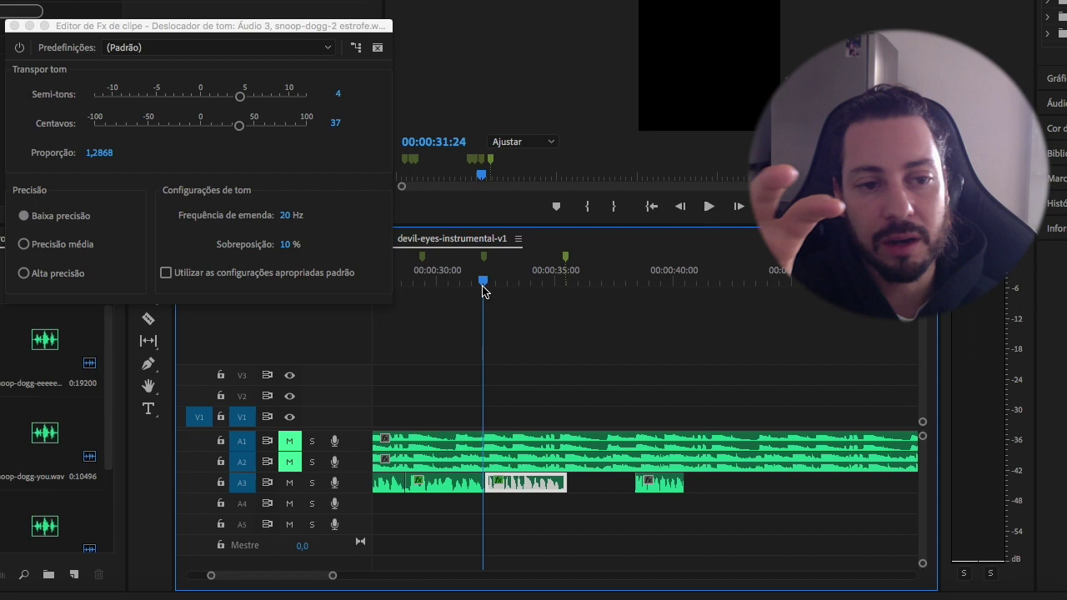
key("space")
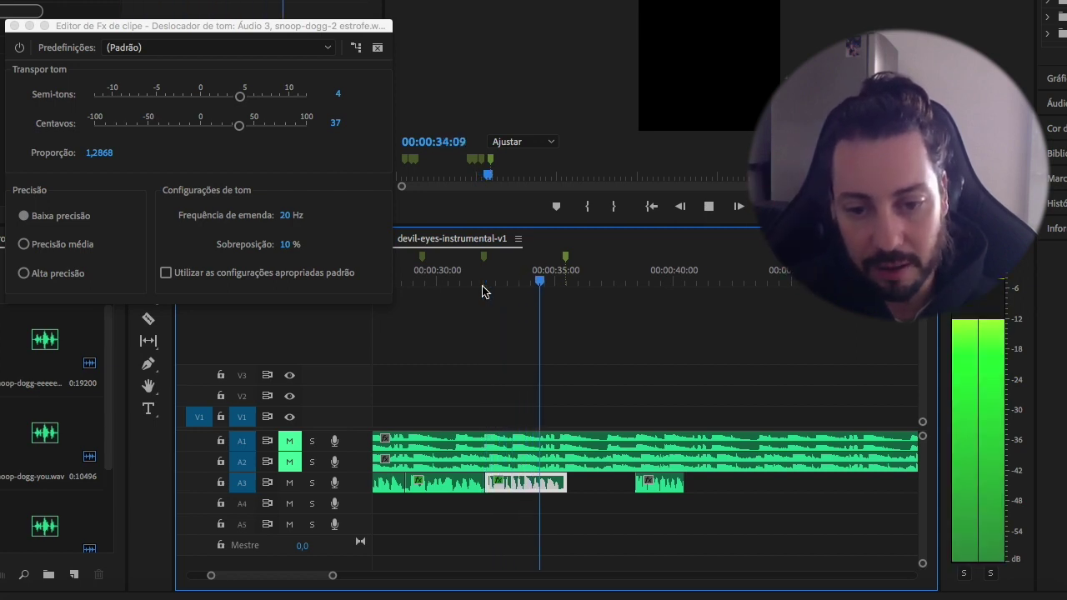
key("space")
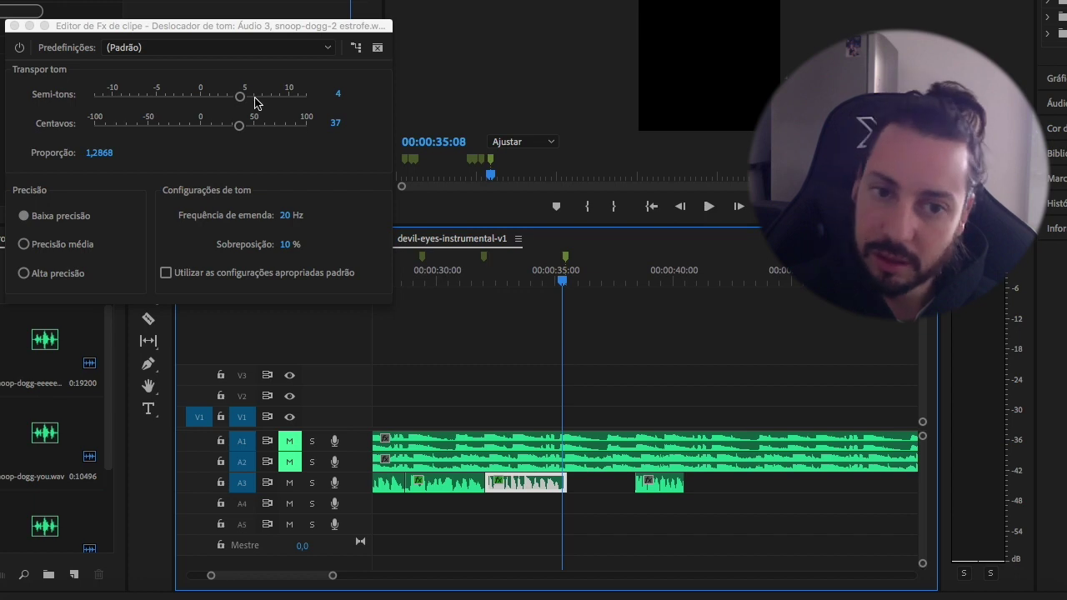
Transpose the fourth A3 vocal clip to 5 semitones, play it from just before its start, and close the pitch editor.
left_click_drag(240, 99, 244, 98)
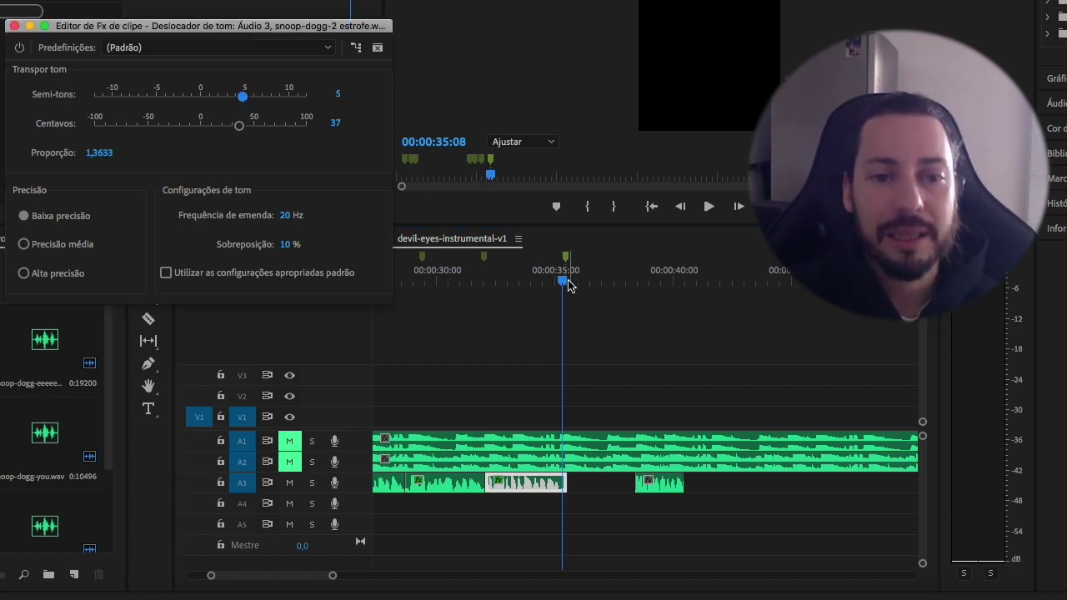
left_click_drag(564, 285, 480, 283)
key("space")
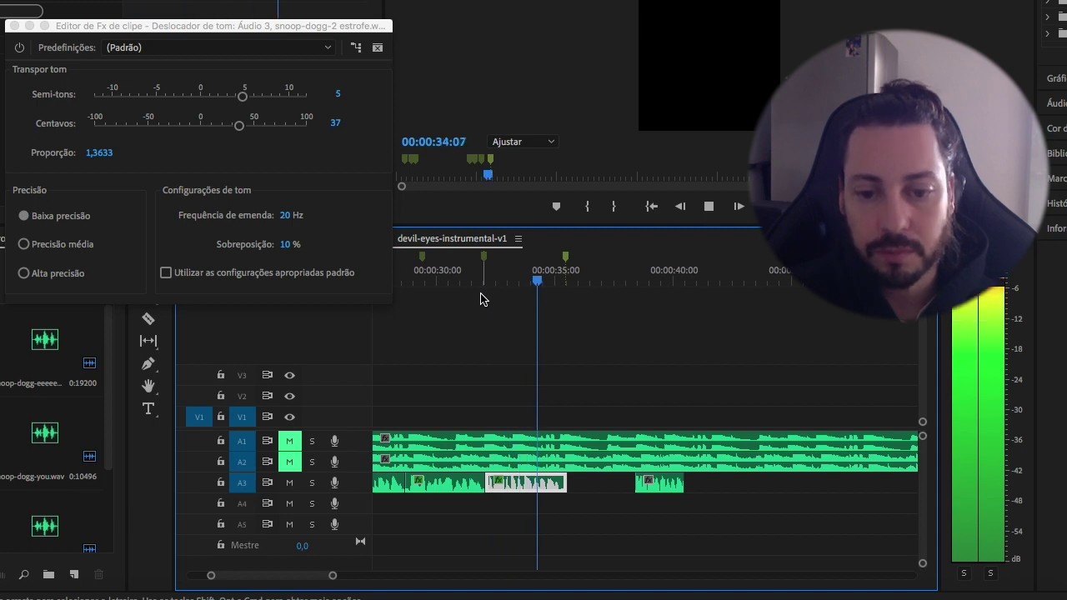
key("space")
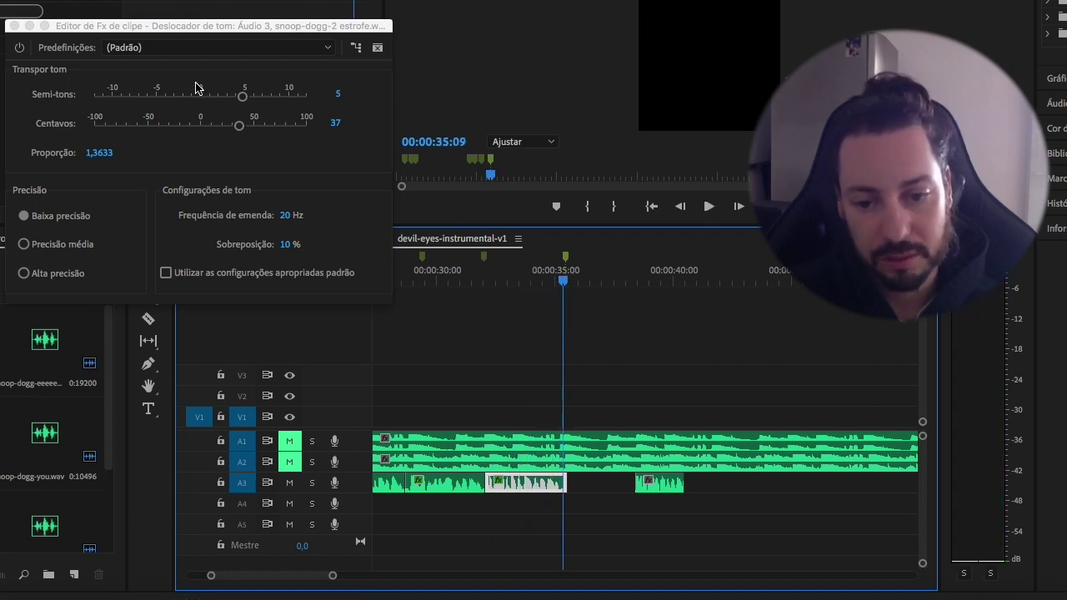
left_click(14, 26)
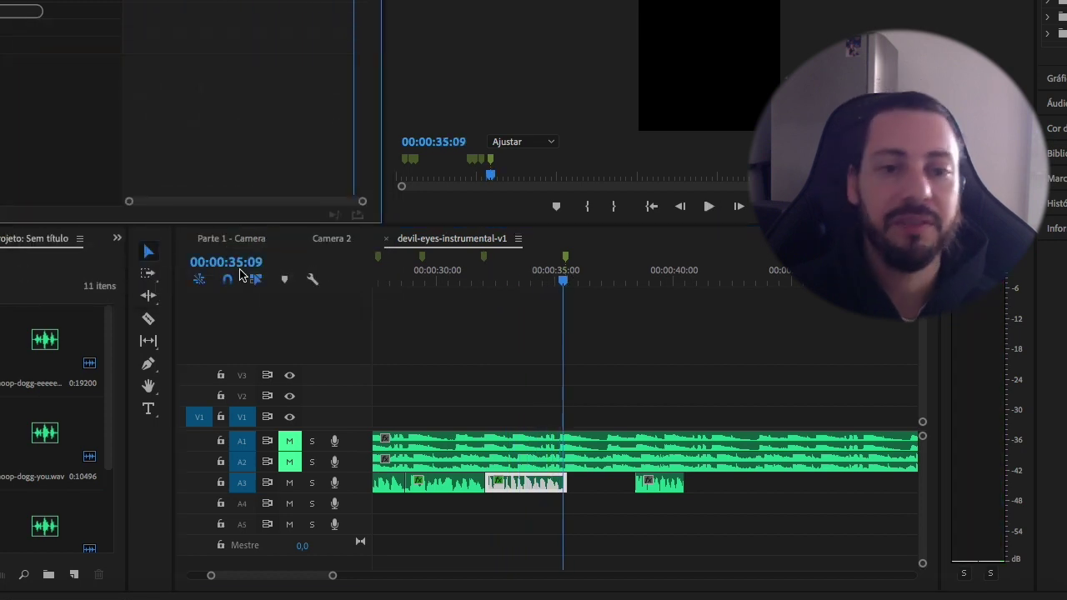
Unmute track A1 and play the A3 verse over it from about 25 seconds to the end of the fourth vocal clip.
left_click(455, 372)
left_click(293, 444)
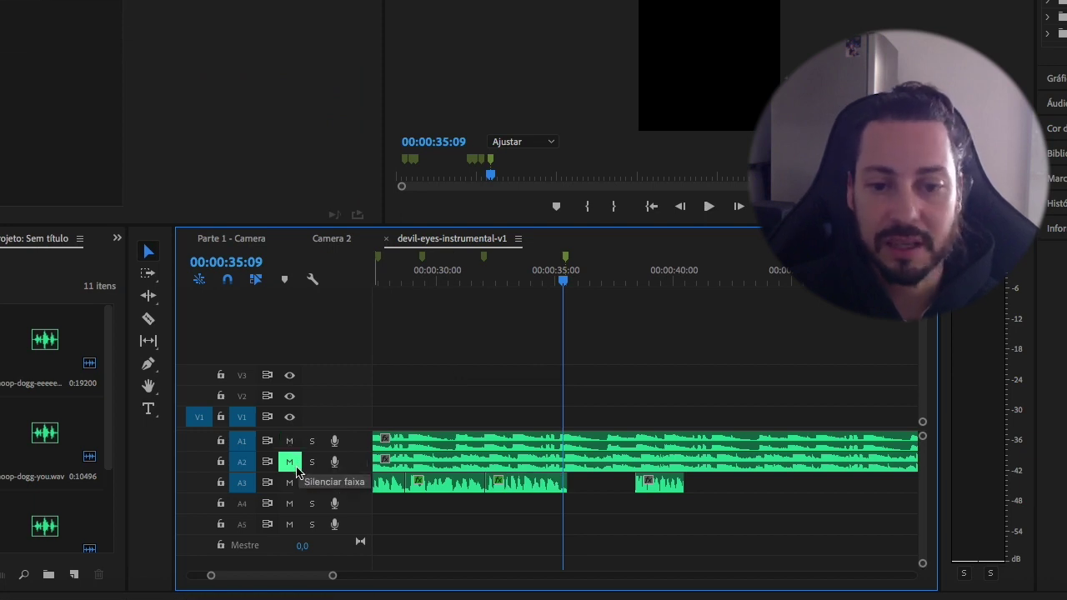
left_click_drag(333, 575, 380, 575)
left_click_drag(645, 281, 544, 298)
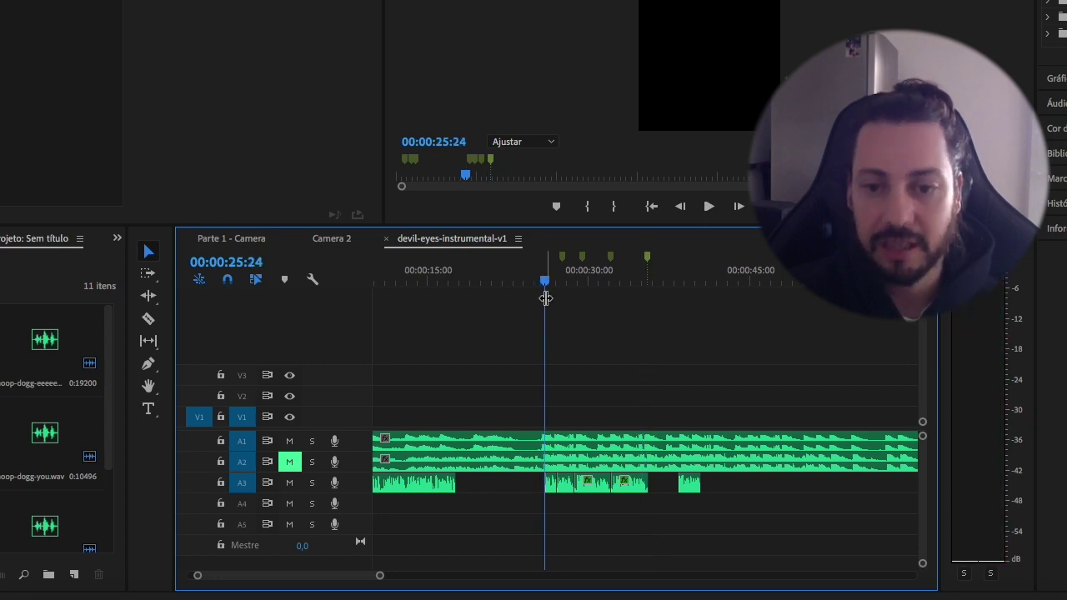
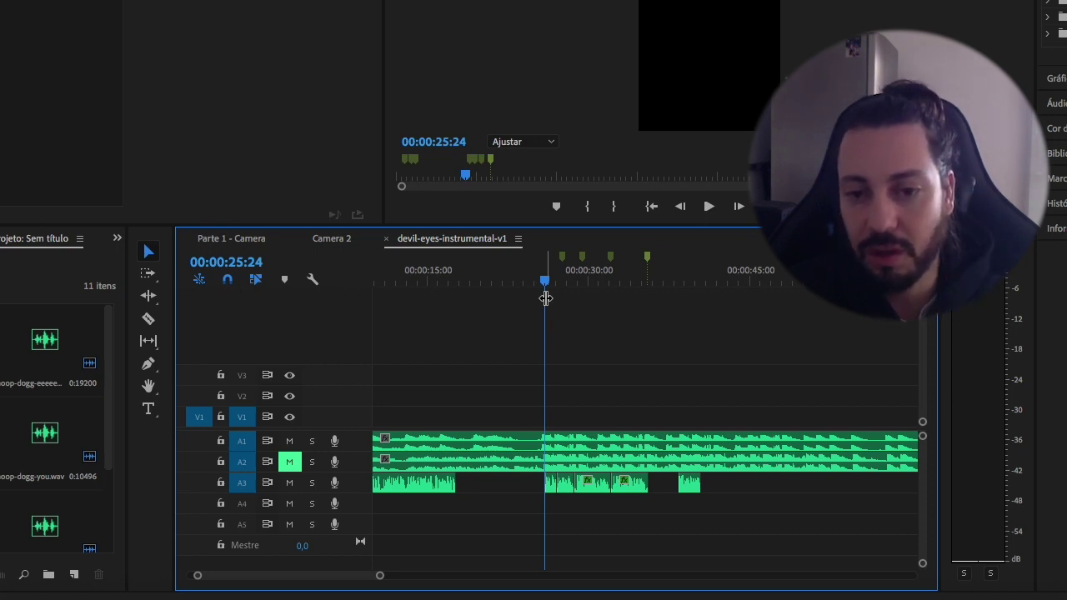
left_click(538, 282)
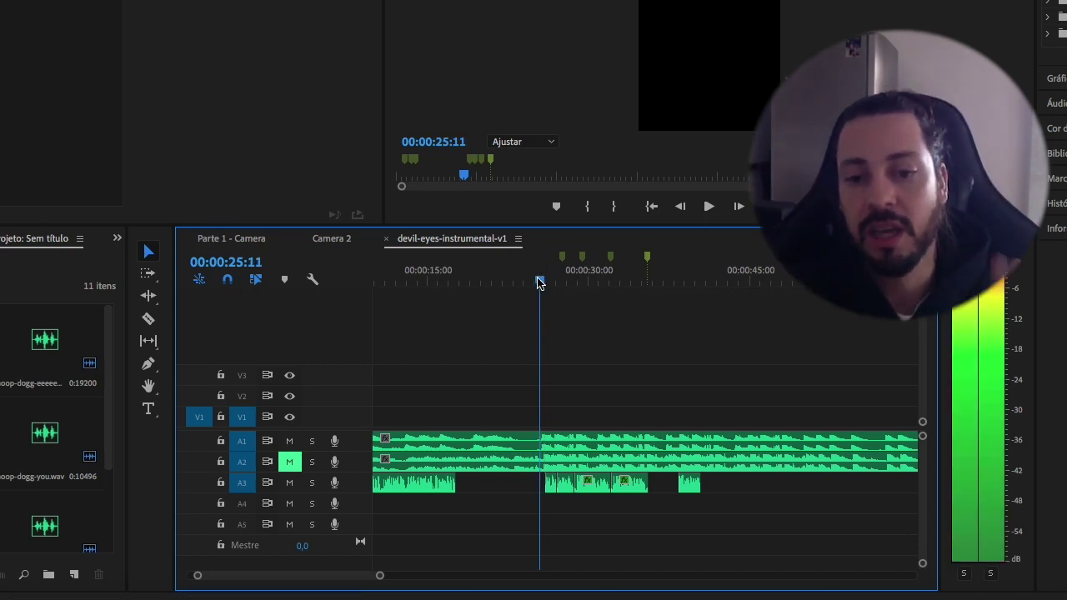
key("space")
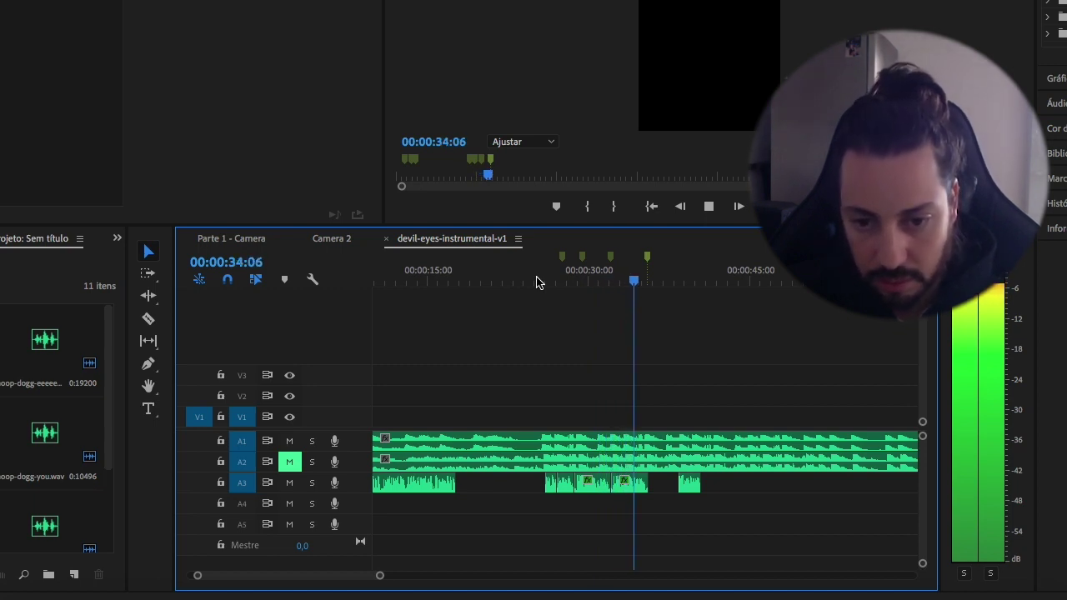
key("space")
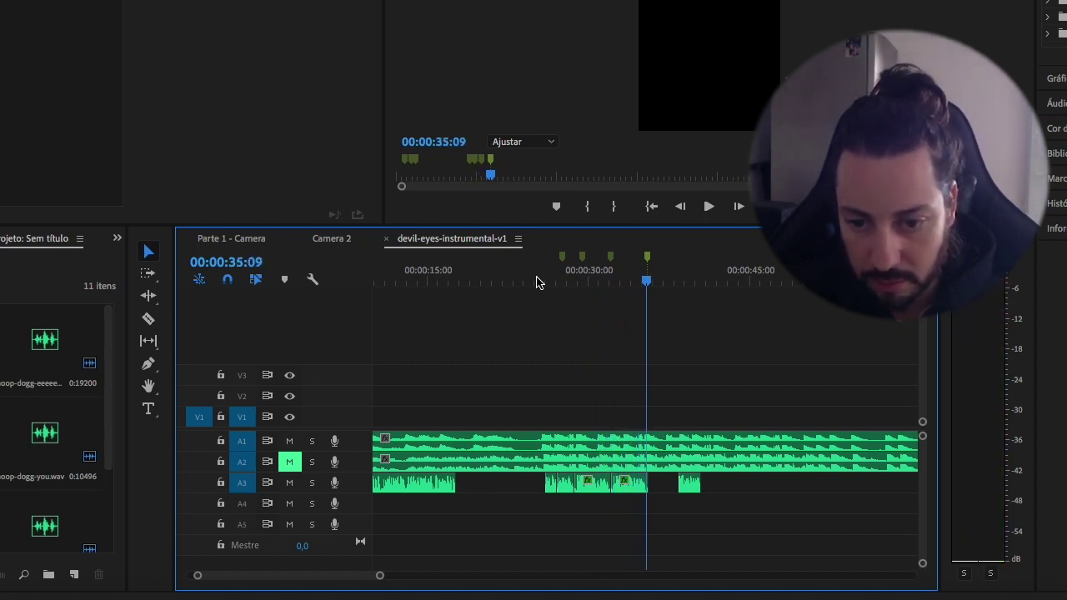
Unmute track A2, mute A1 and A3, and play the same verse section on A2 alone at a higher volume.
left_click(289, 462)
left_click(289, 441)
left_click(289, 483)
left_click_drag(645, 281, 538, 288)
key("space")
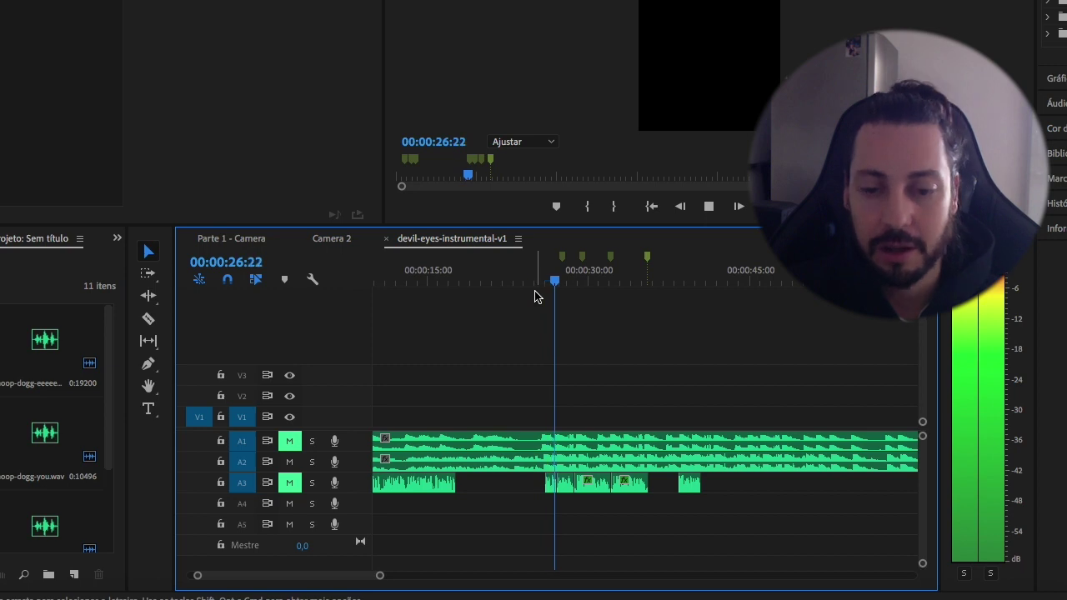
key("XF86AudioRaiseVolume")
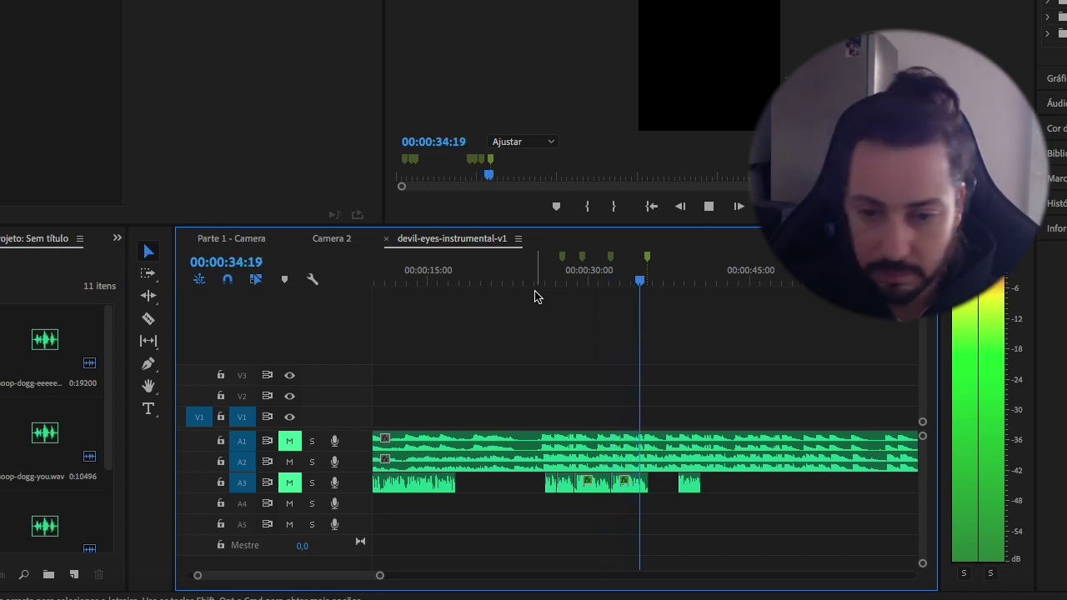
key("space")
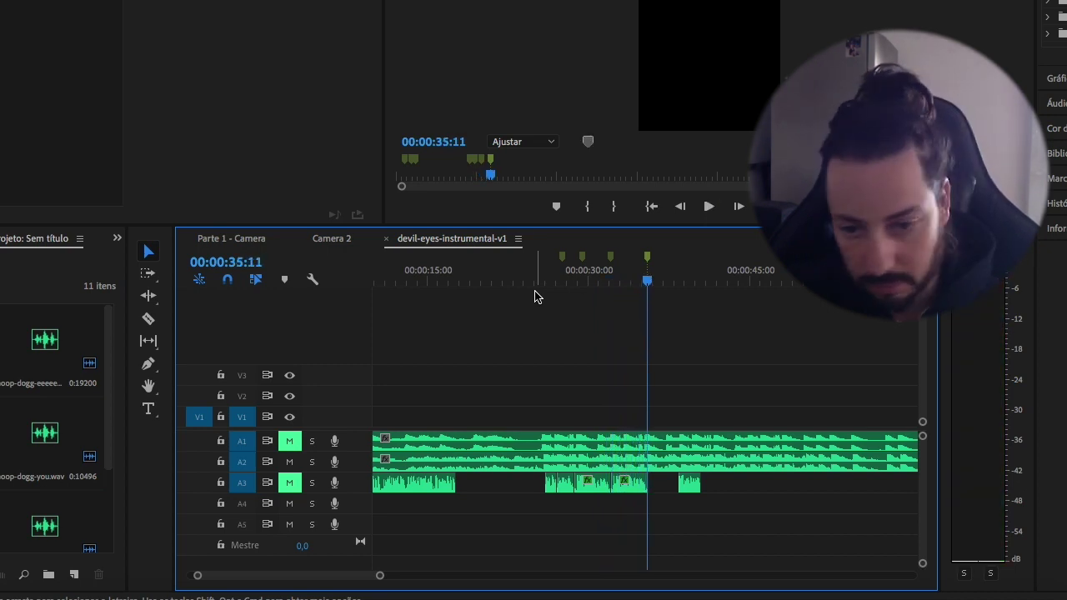
Mute A2, unmute A1 and A3, and play the vocals over A1 again from about 25 seconds.
left_click(289, 461)
left_click(290, 441)
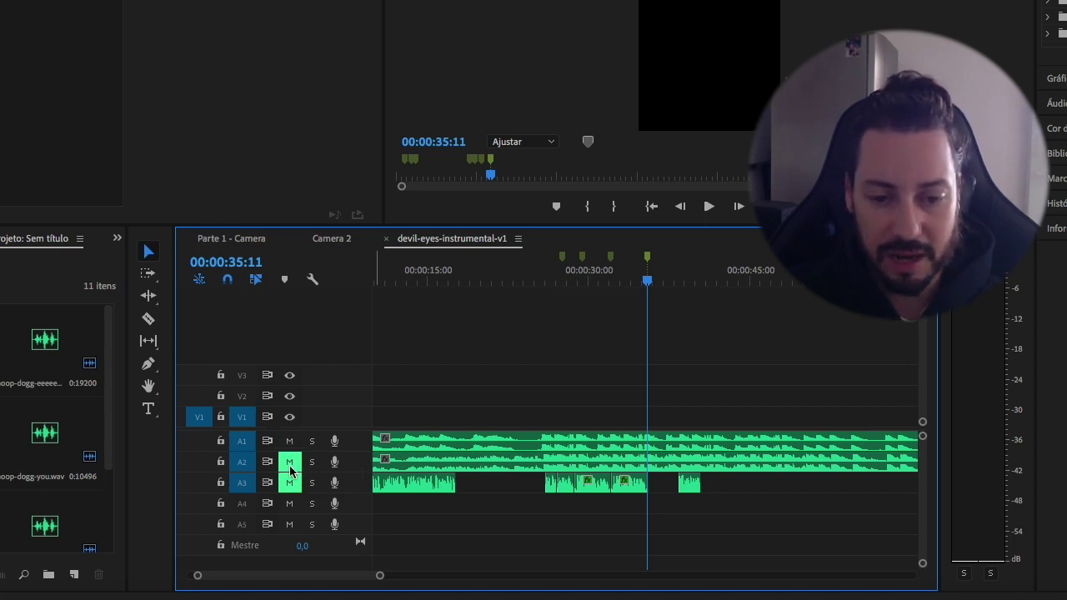
left_click_drag(638, 287, 541, 282)
key("space")
key("space")
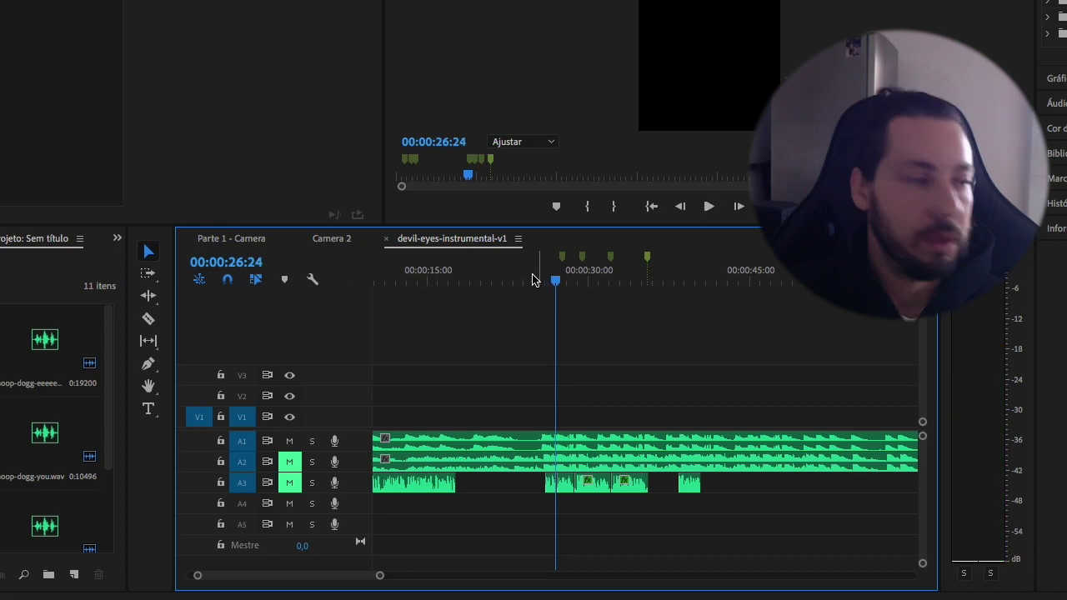
left_click(289, 482)
left_click_drag(555, 281, 538, 286)
key("space")
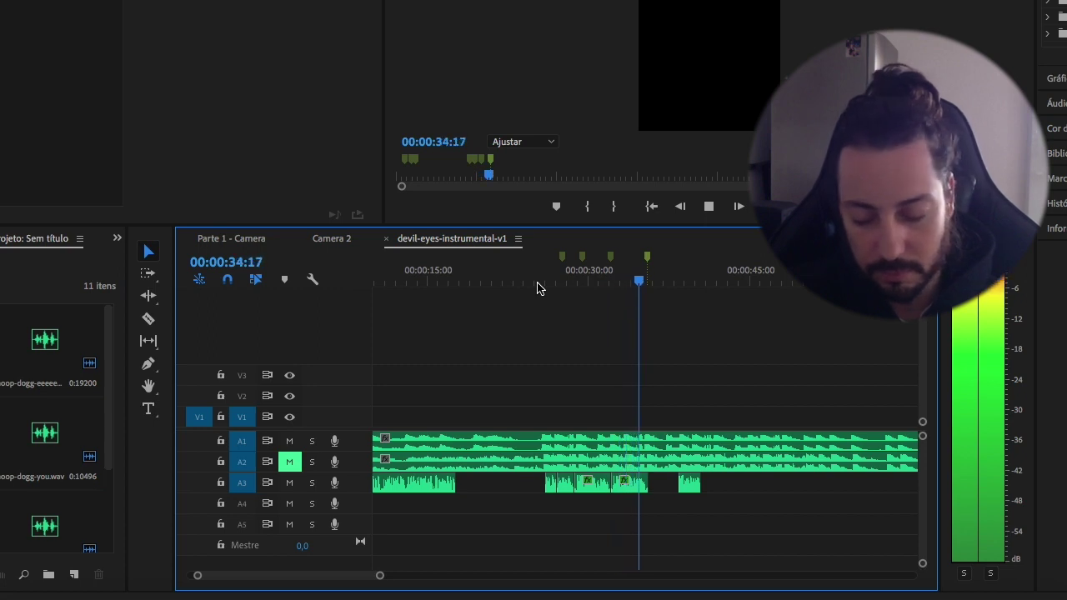
key("space")
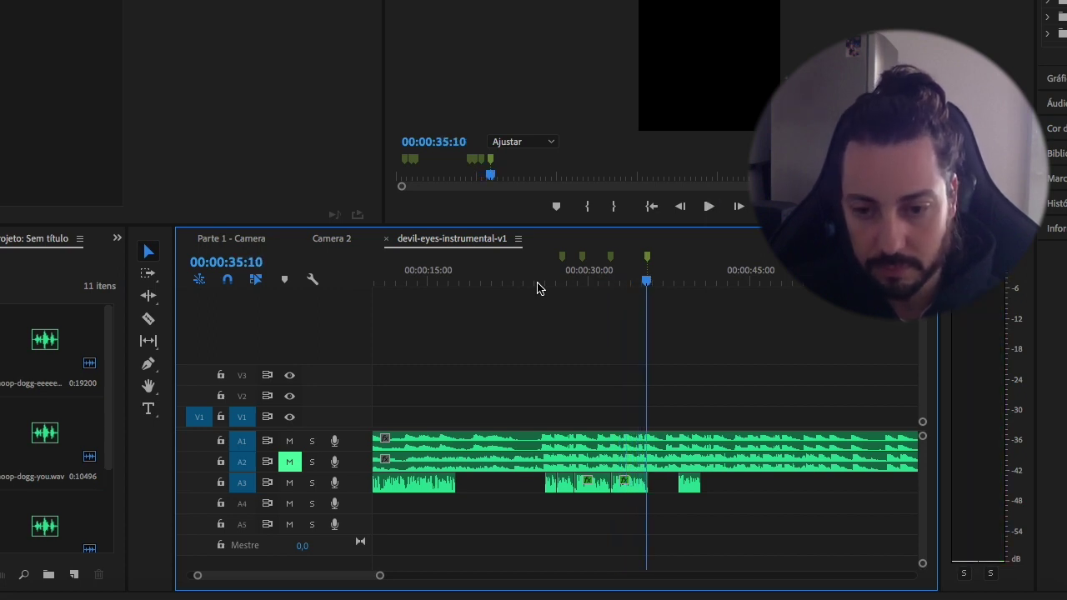
Unmute A2, mute A1, save the project, play the A3 vocals together with A2 from about 25 seconds, and unmute A1.
left_click(290, 460)
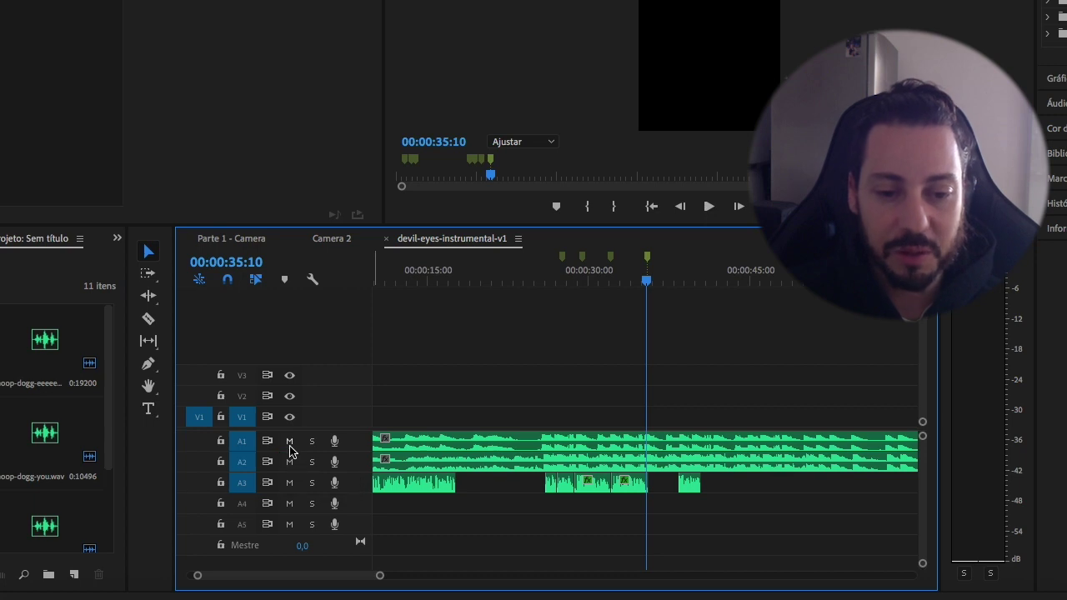
left_click(290, 442)
key("ctrl+s")
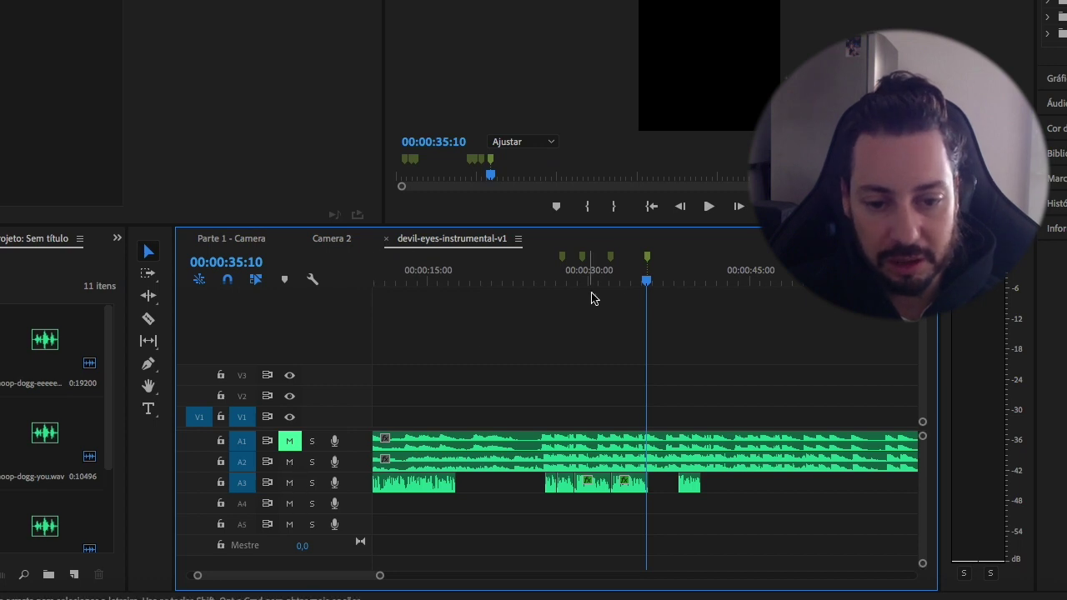
left_click_drag(644, 281, 543, 300)
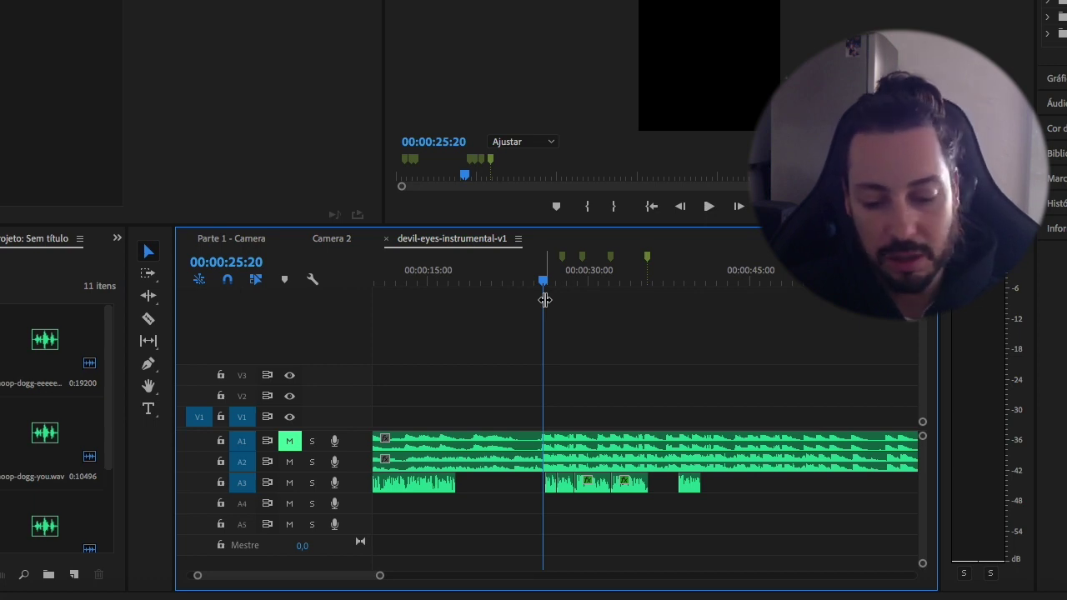
key("space")
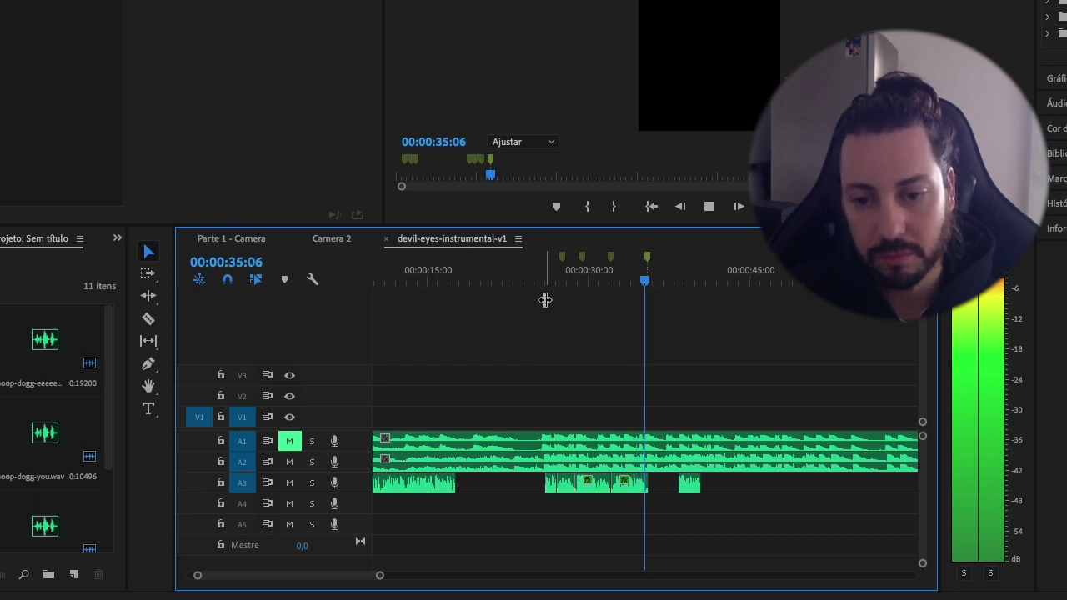
key("space")
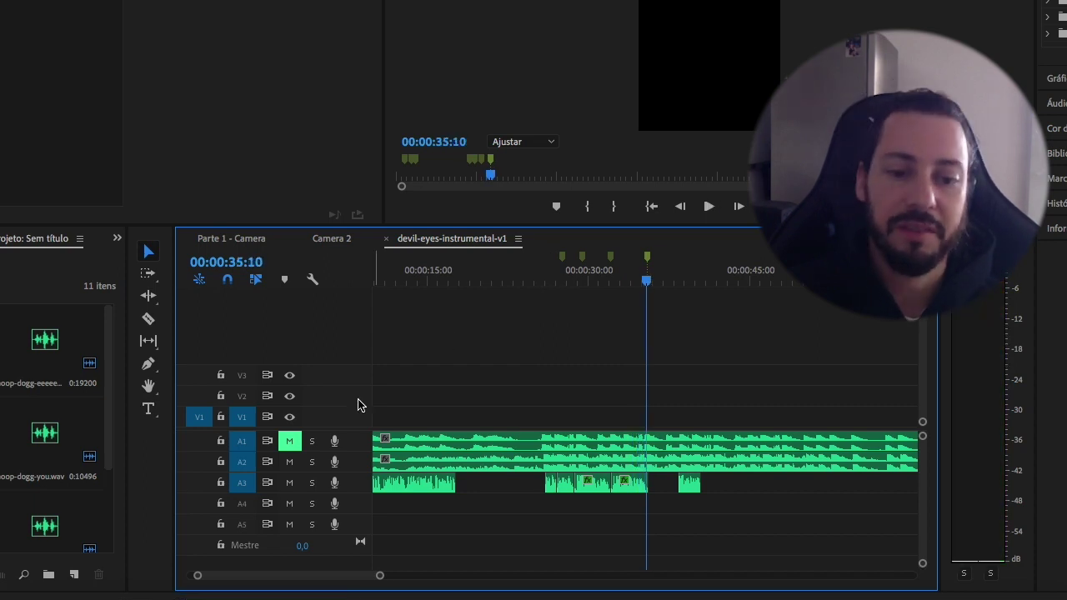
left_click(295, 447)
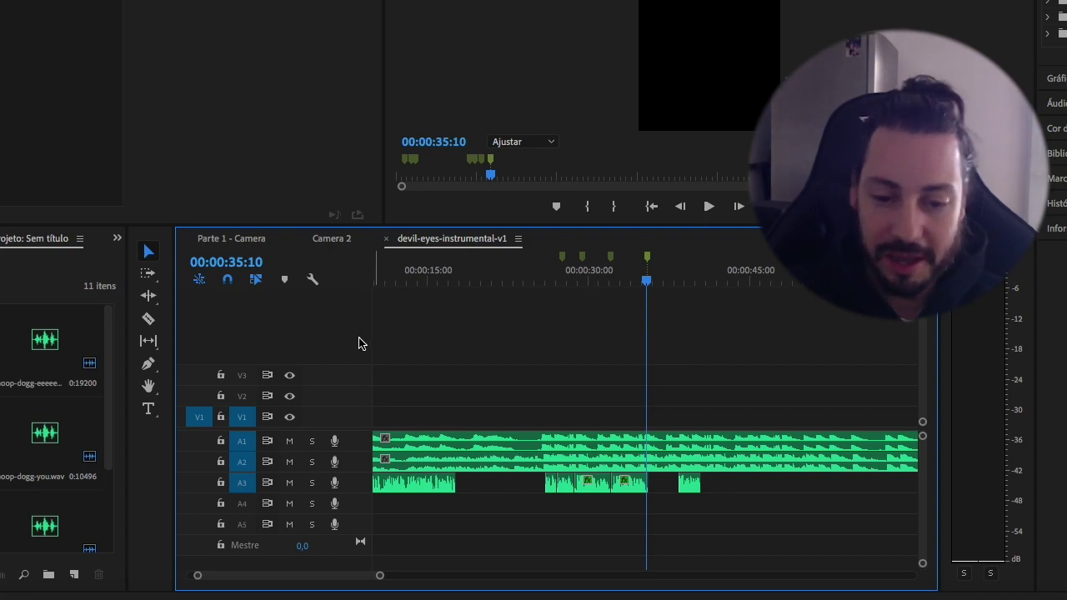
Highlight the lyric "They about to see us glow 'cause we're golden" in the browser, and play the last A3 clip with A1 and A2 muted.
left_click(209, 594)
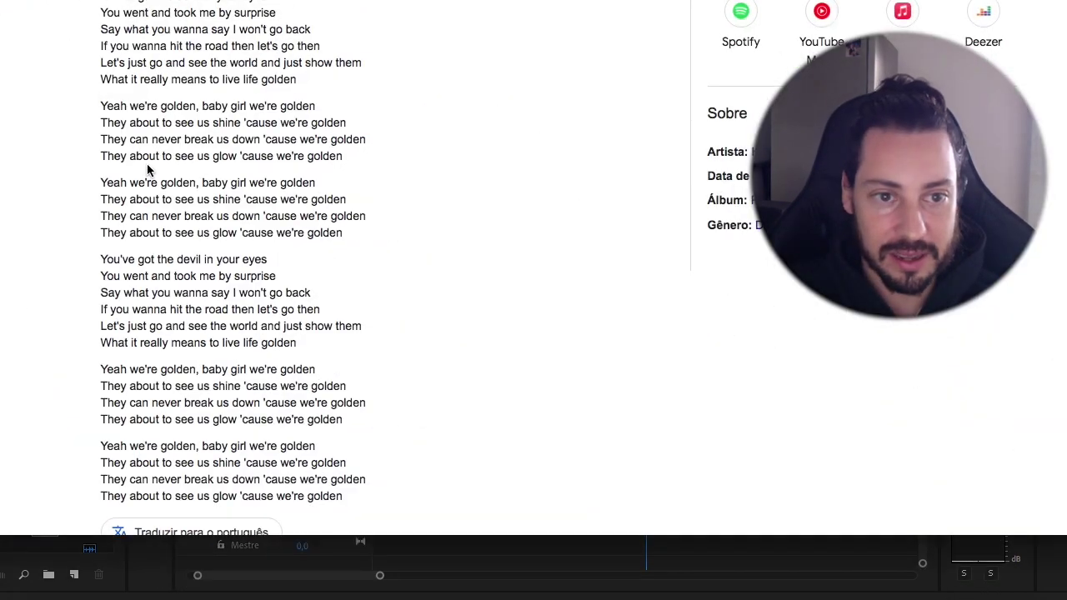
left_click_drag(102, 156, 354, 169)
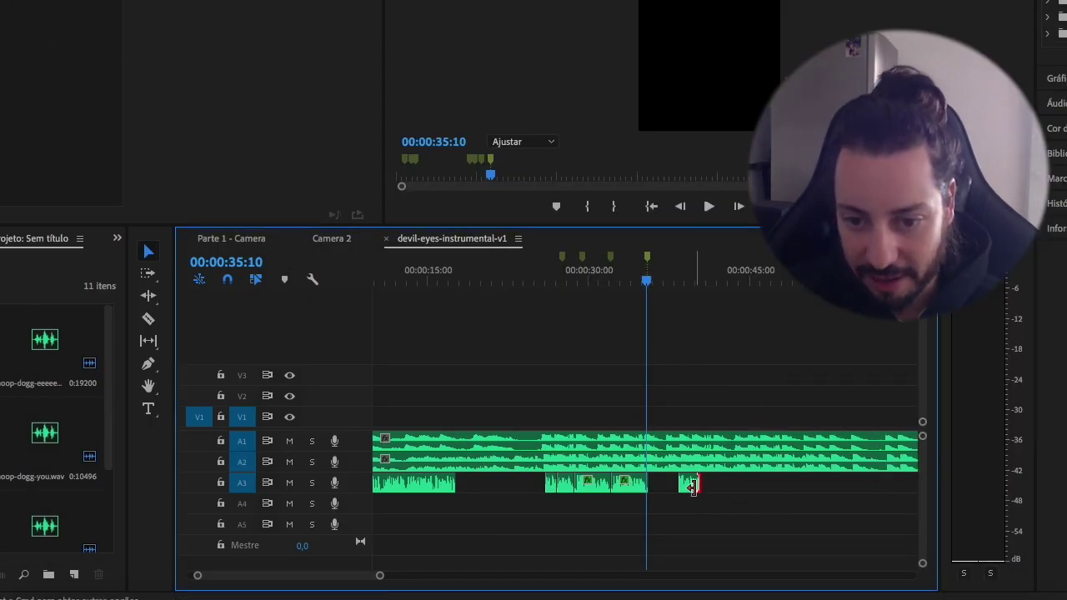
left_click(673, 280)
left_click(290, 440)
left_click(290, 462)
key("space")
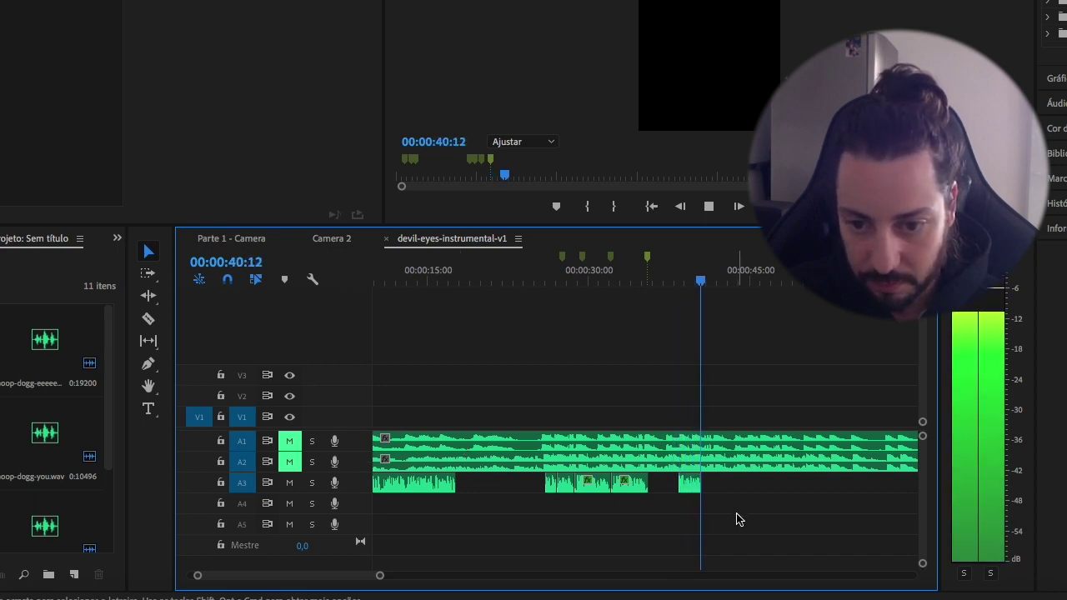
Move the last A3 clip up against the preceding A3 clip, mute A3 and unmute A2 for comparison.
key("space")
left_click_drag(682, 487, 669, 490)
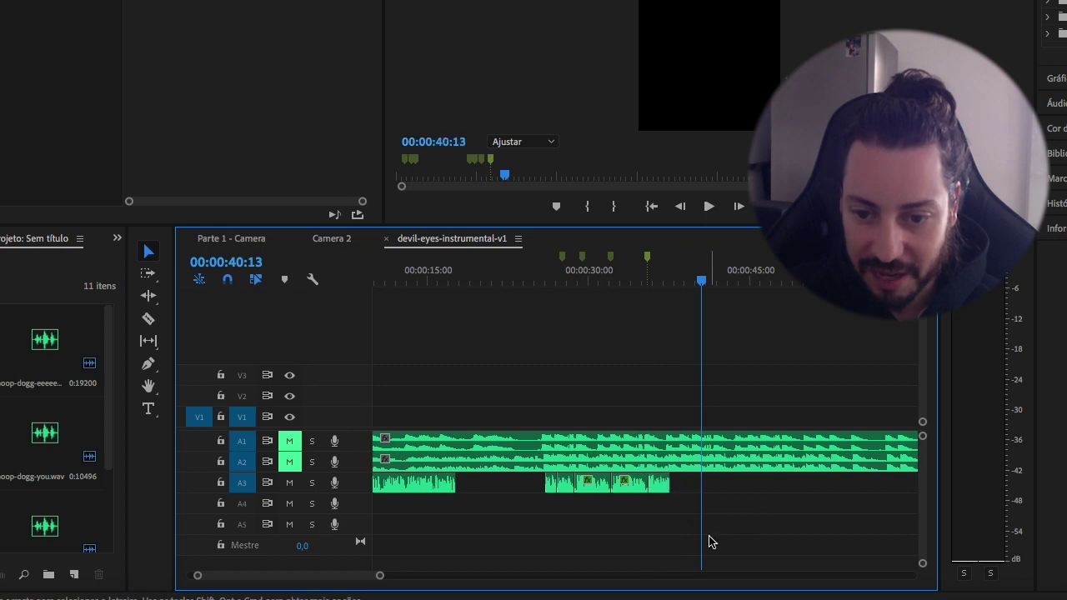
left_click(290, 484)
left_click(290, 441)
left_click(290, 463)
left_click(289, 440)
Play A2 alone from just after 35 seconds to locate where the sung line ends, and stop at 00:00:38:17.
left_click_drag(694, 280, 654, 293)
key("space")
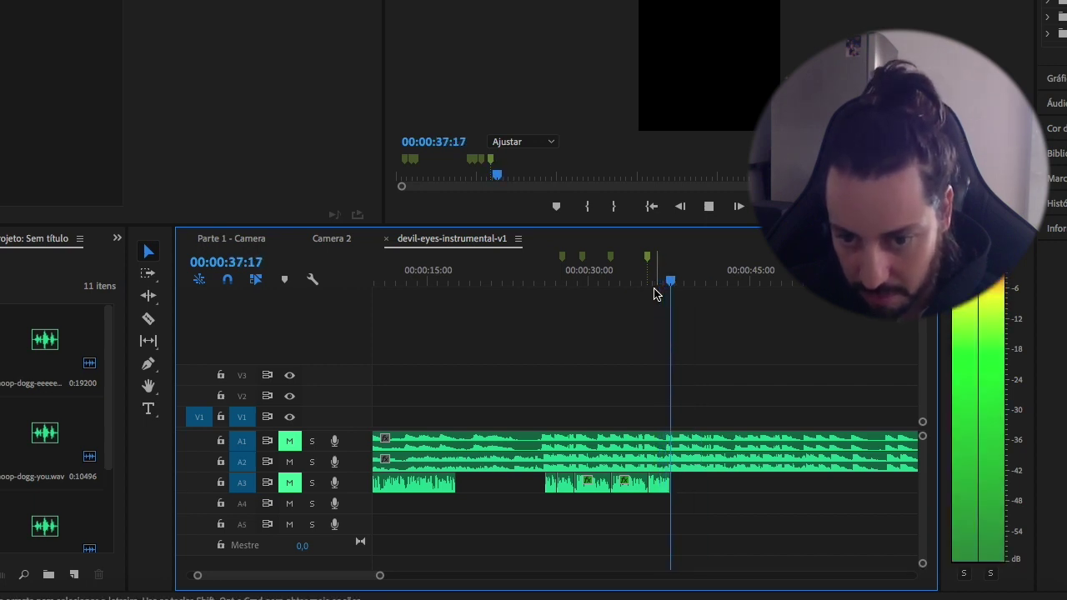
left_click_drag(683, 288, 635, 292)
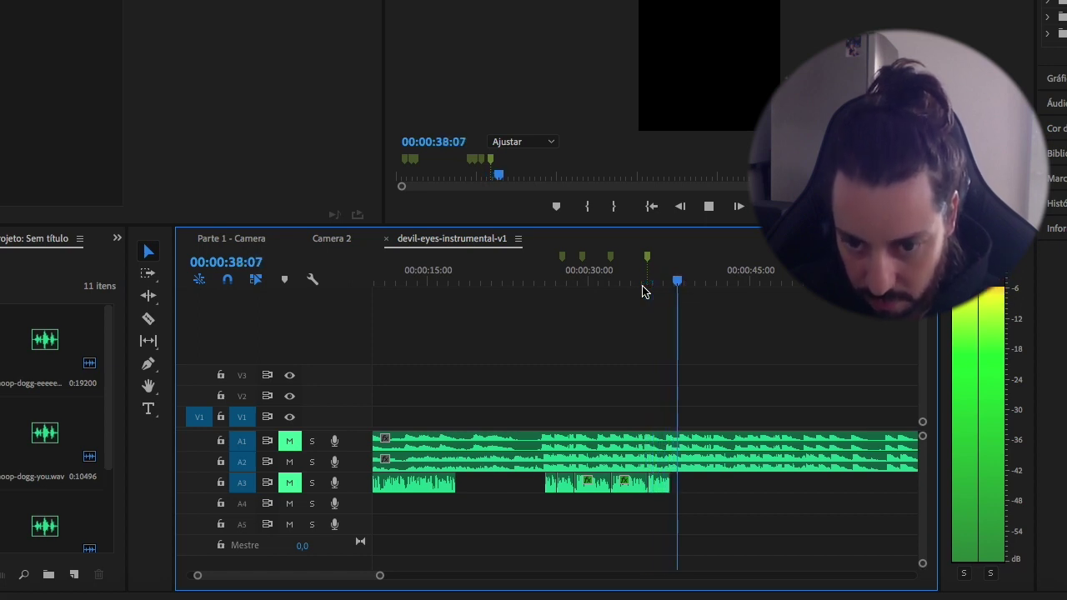
key("space")
Add a sequence marker at 00:00:38:17 and name it "fala acaba aqui".
left_click_drag(376, 575, 336, 574)
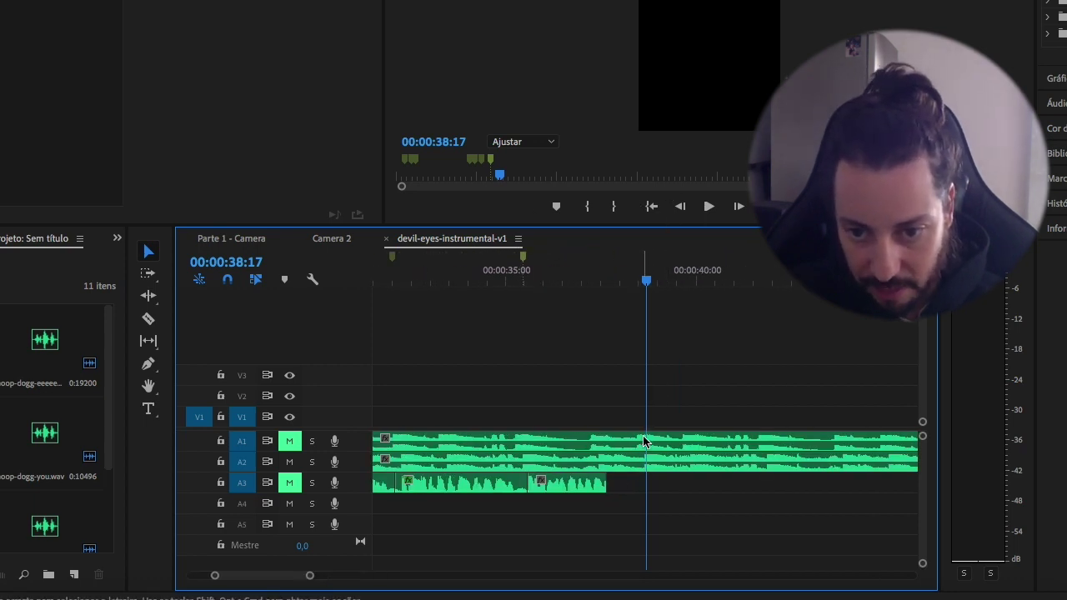
left_click(556, 207)
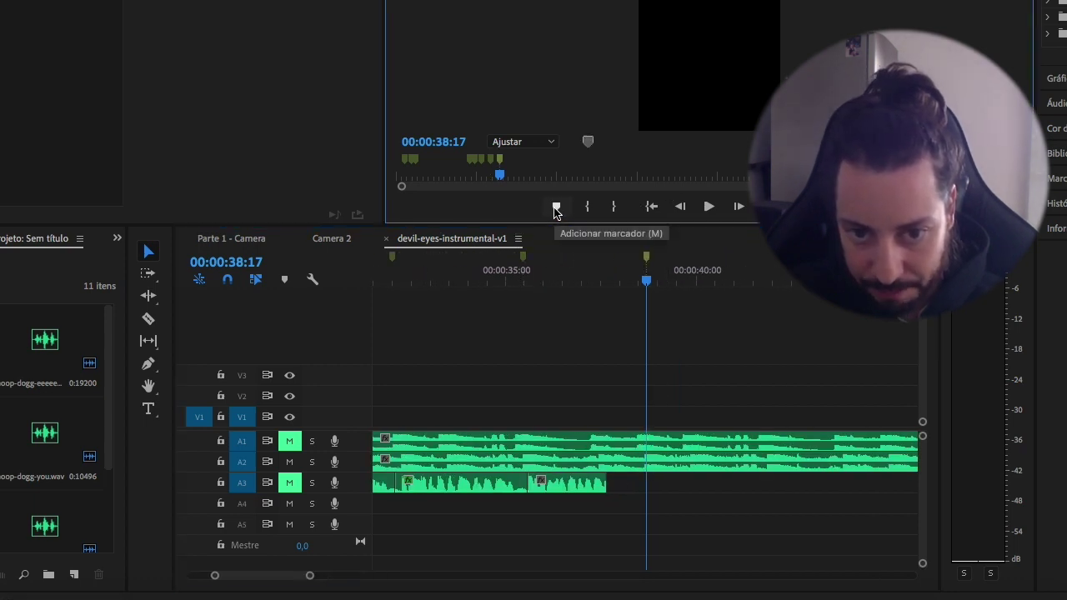
double_click(646, 256)
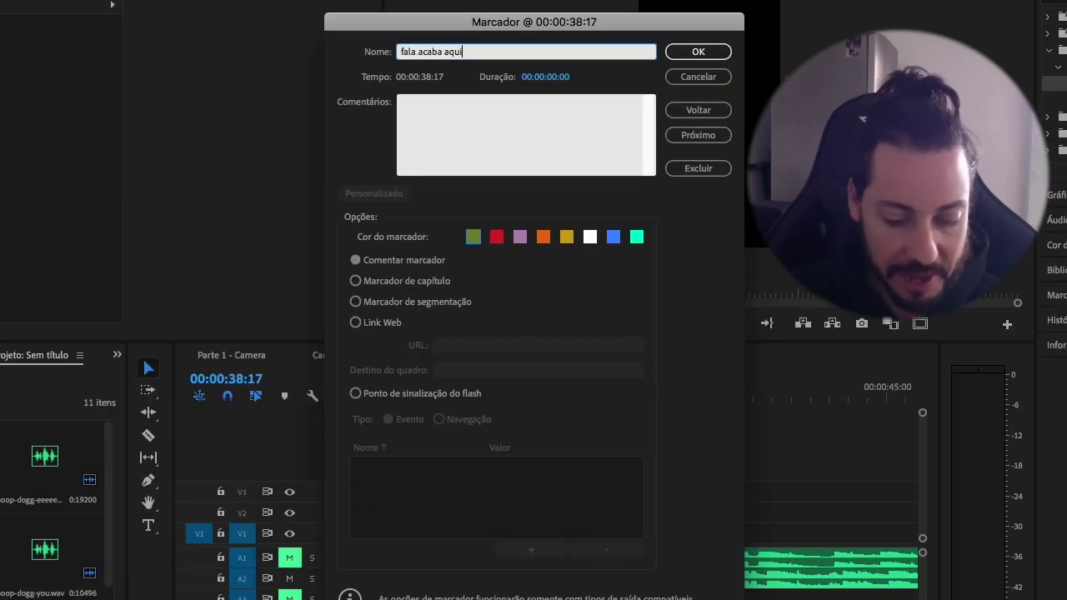
left_click(685, 52)
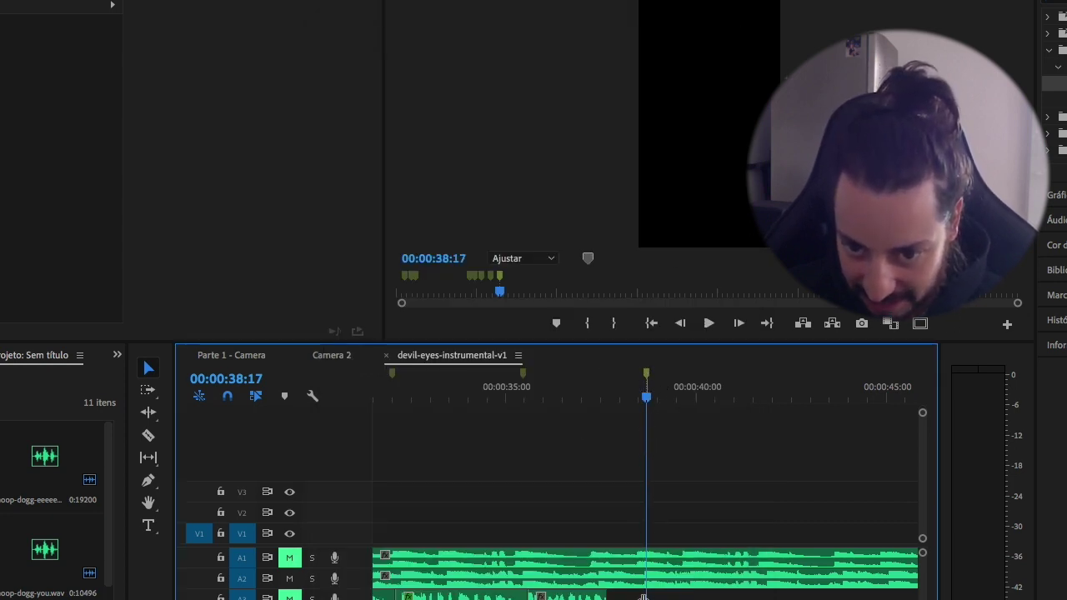
Mute A2, unmute A3, and play the last A3 clip alone from 00:00:35:13 to its end.
left_click_drag(577, 388, 523, 406)
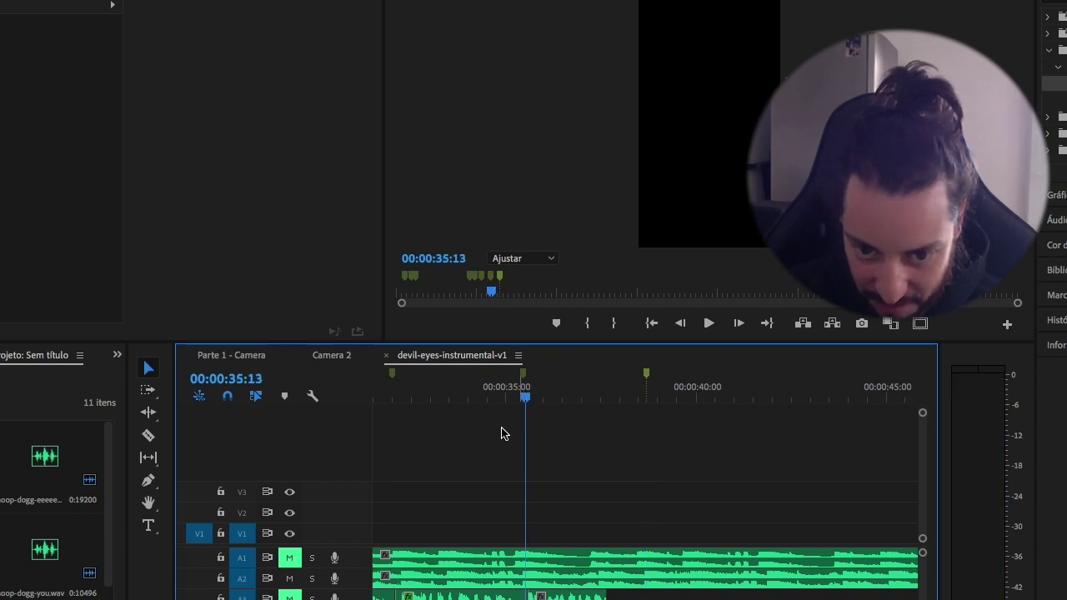
left_click(289, 441)
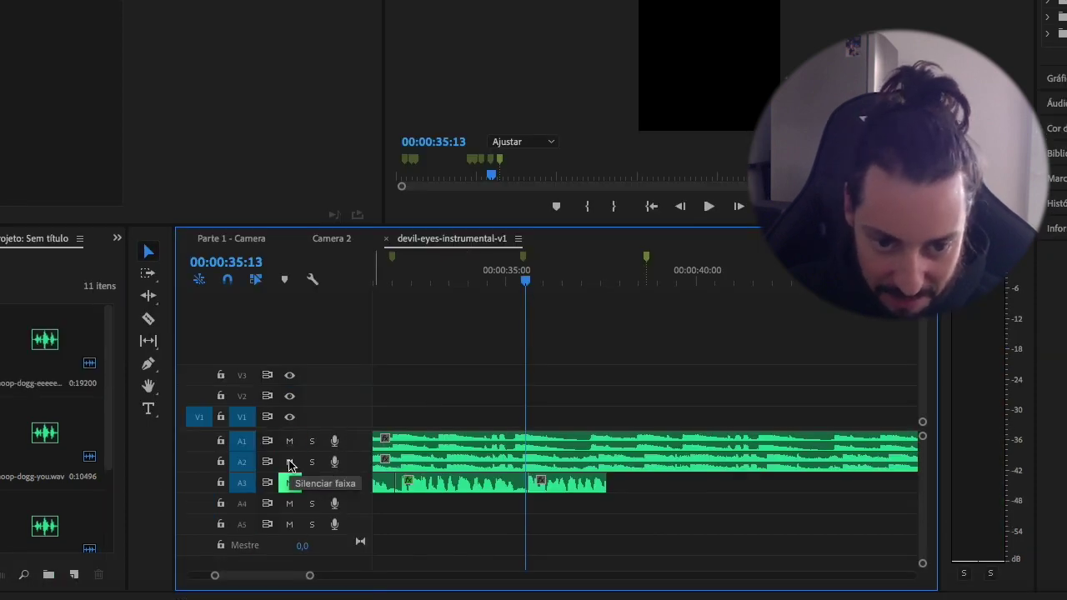
left_click(290, 462)
left_click(290, 440)
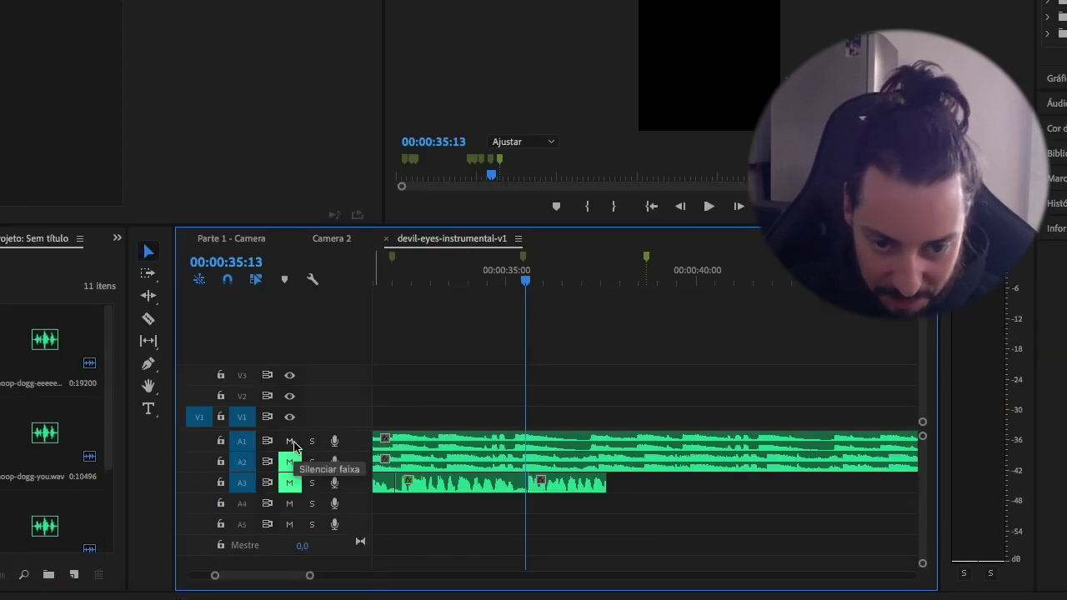
left_click(289, 483)
key("space")
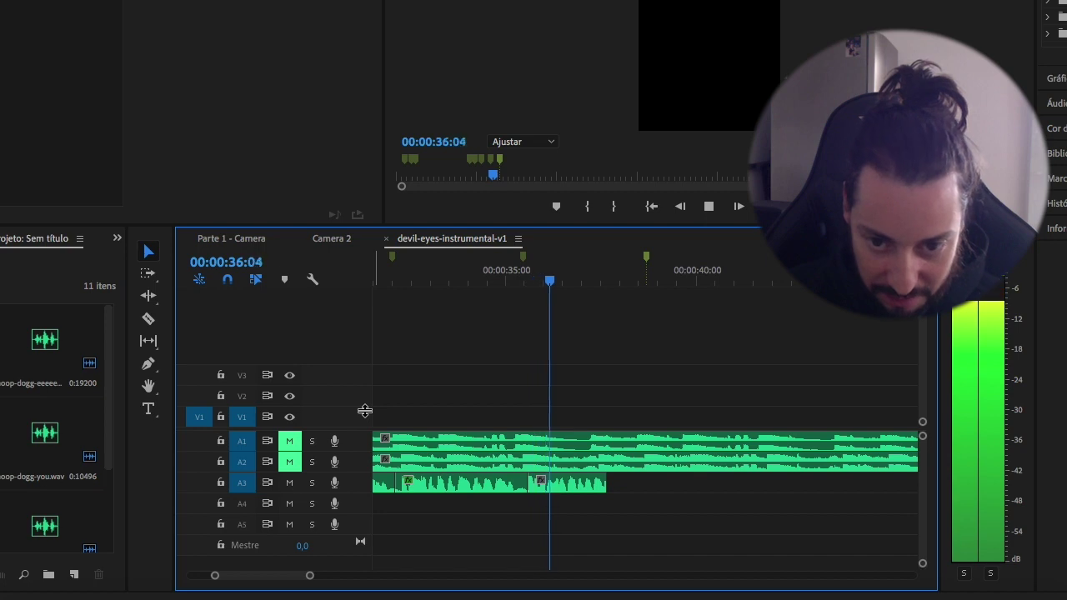
key("space")
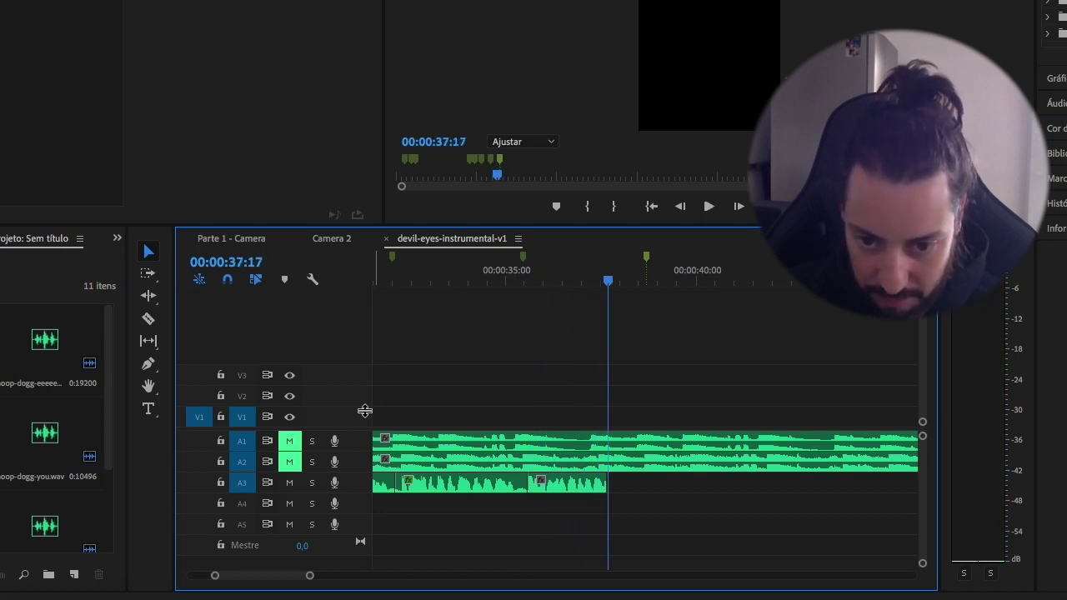
Slow down the last A3 clip through Speed/Duration so that it ends at the "fala acaba aqui" marker.
left_click_drag(603, 288, 646, 304)
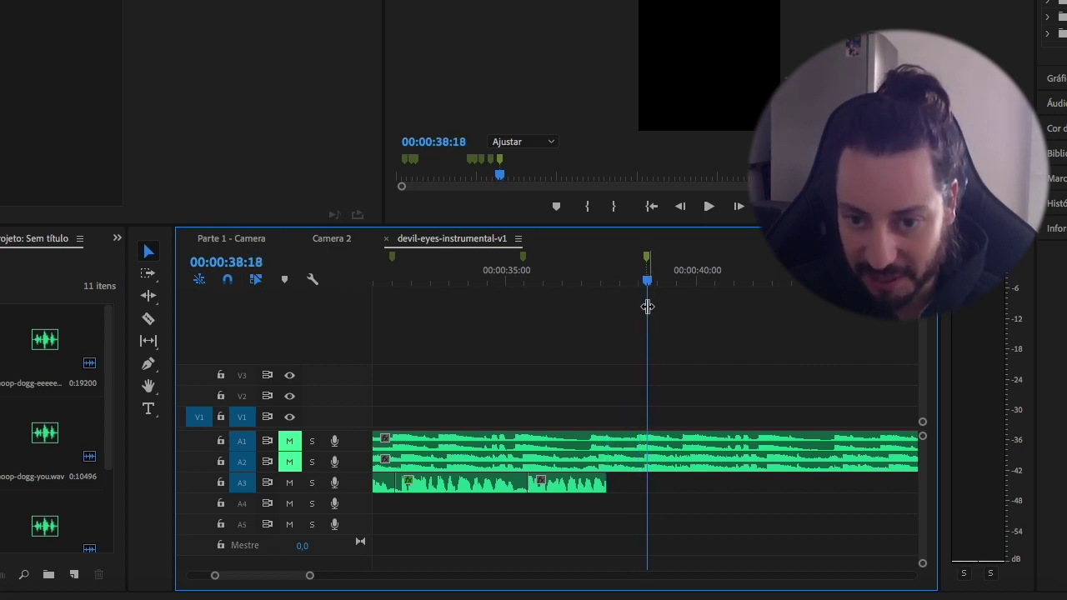
left_click(584, 485)
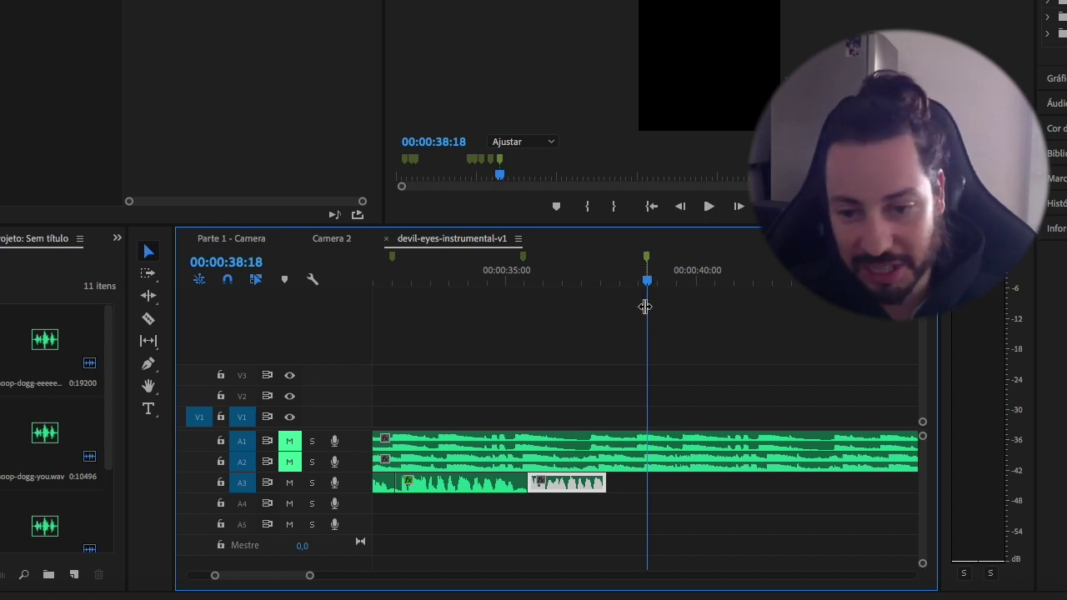
right_click(572, 489)
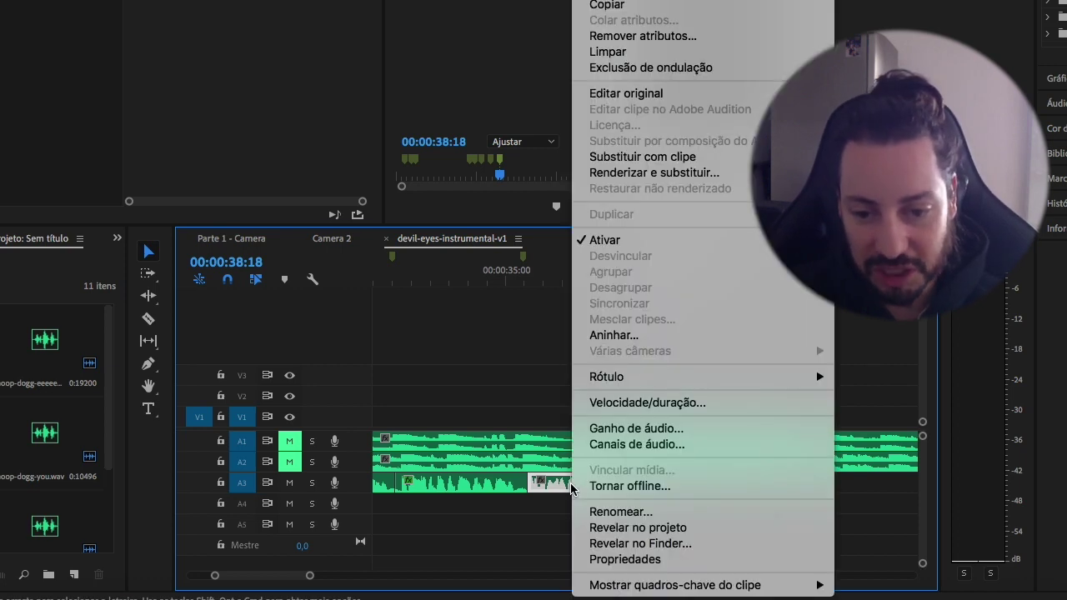
left_click(656, 404)
left_click_drag(555, 180, 557, 174)
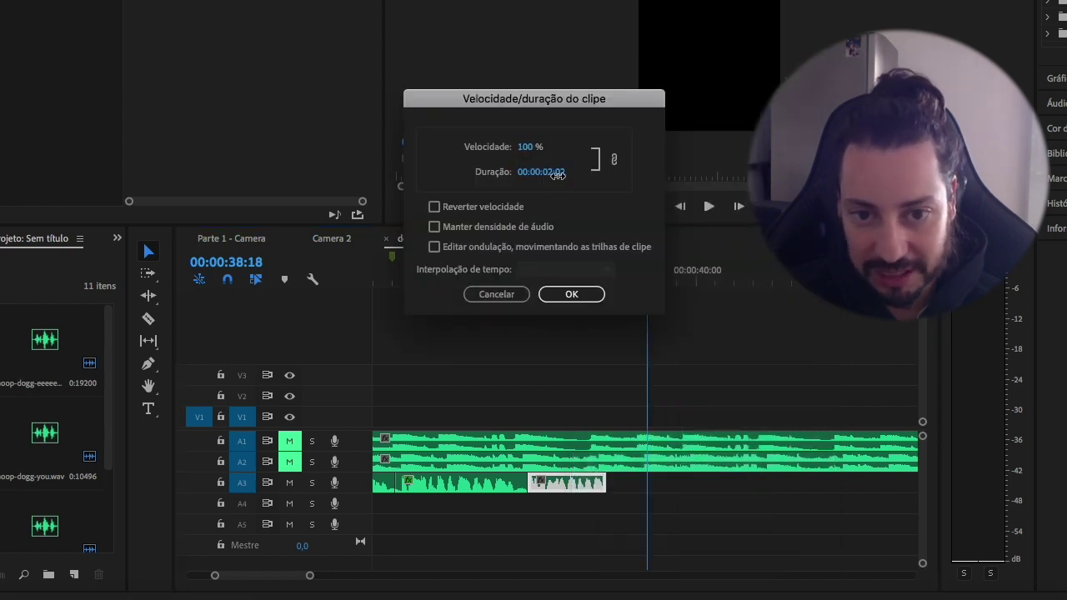
left_click(574, 293)
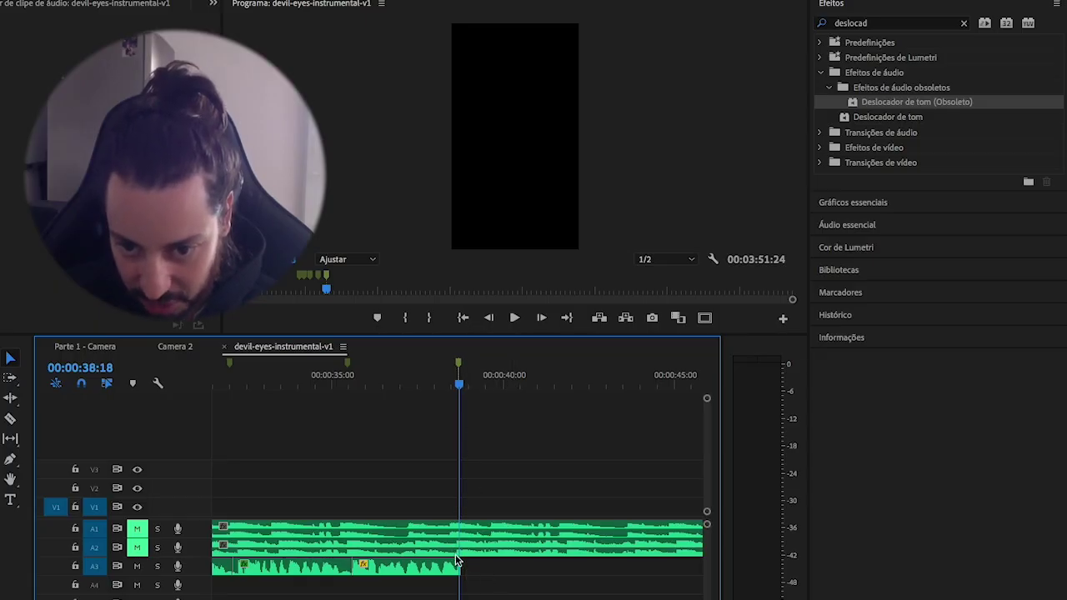
Play the stretched last A3 clip from its start to the end marker.
key("space")
left_click_drag(460, 389, 353, 394)
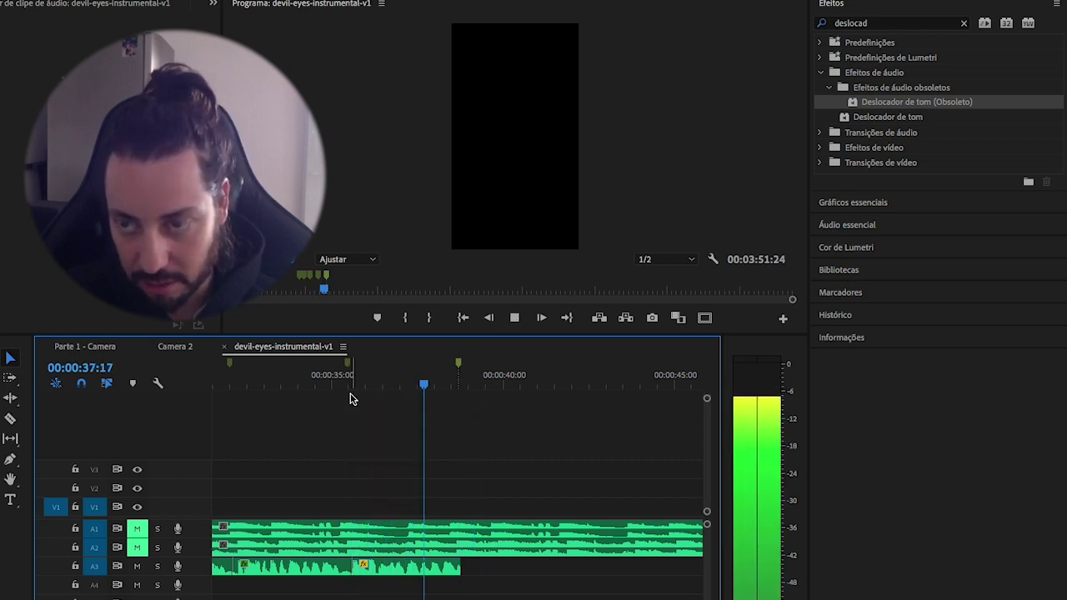
key("space")
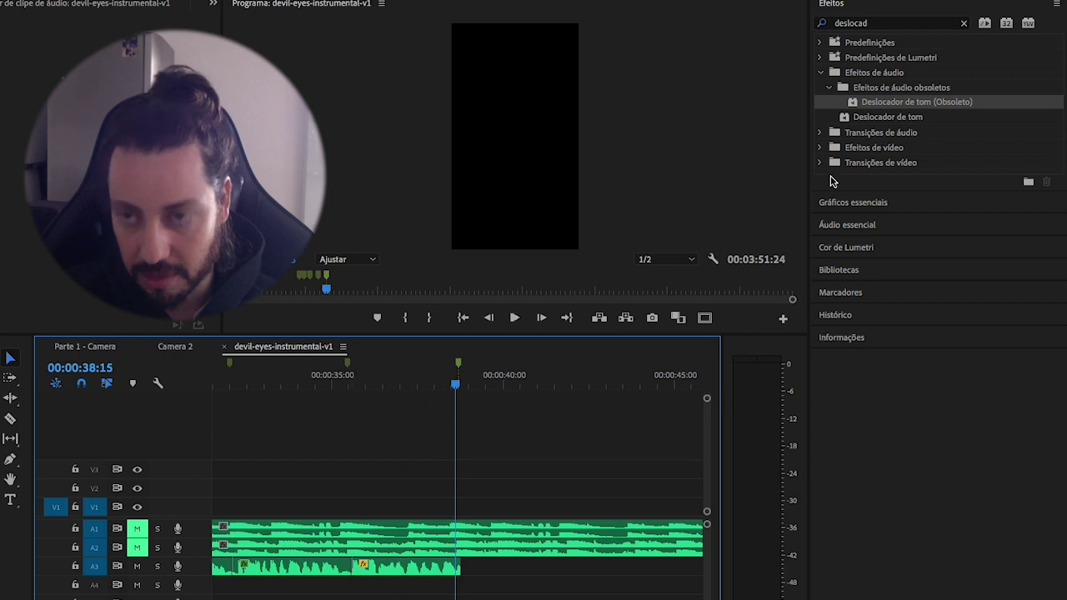
Apply the newer Deslocador de tom effect to the last A3 clip and set its pitch to 5 semitones.
left_click_drag(901, 103, 418, 569)
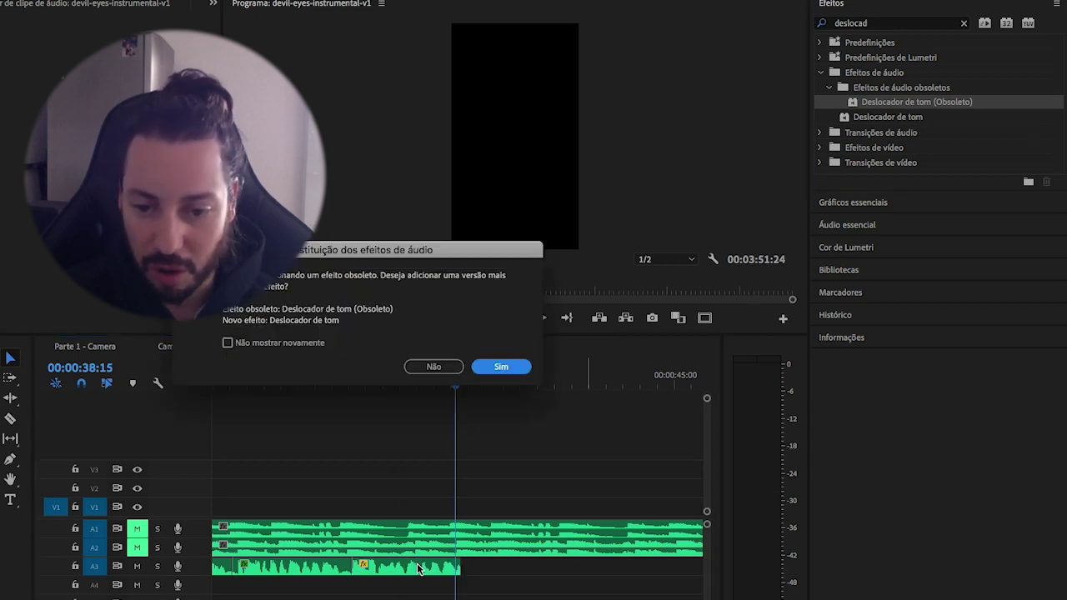
left_click(498, 368)
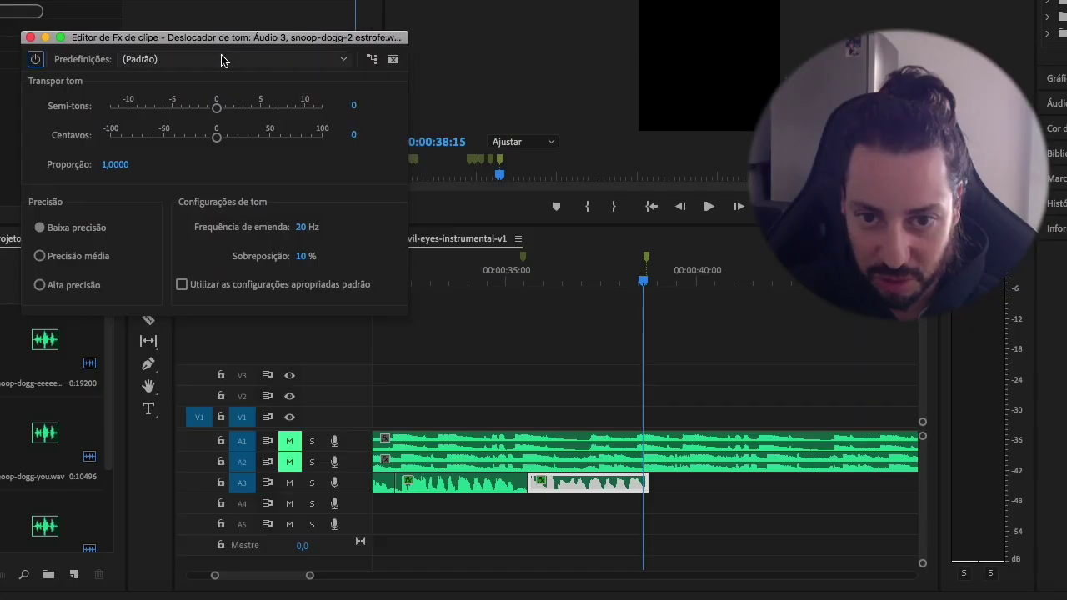
left_click_drag(216, 108, 260, 110)
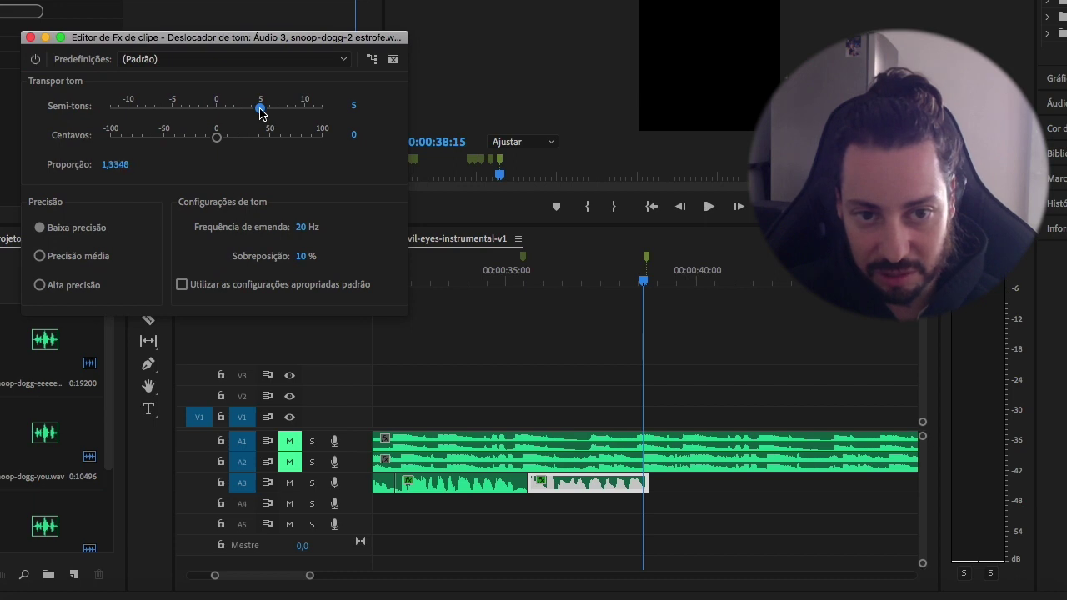
Play the pitch-shifted last A3 clip from 00:00:35:07 to its end.
left_click_drag(648, 275, 518, 290)
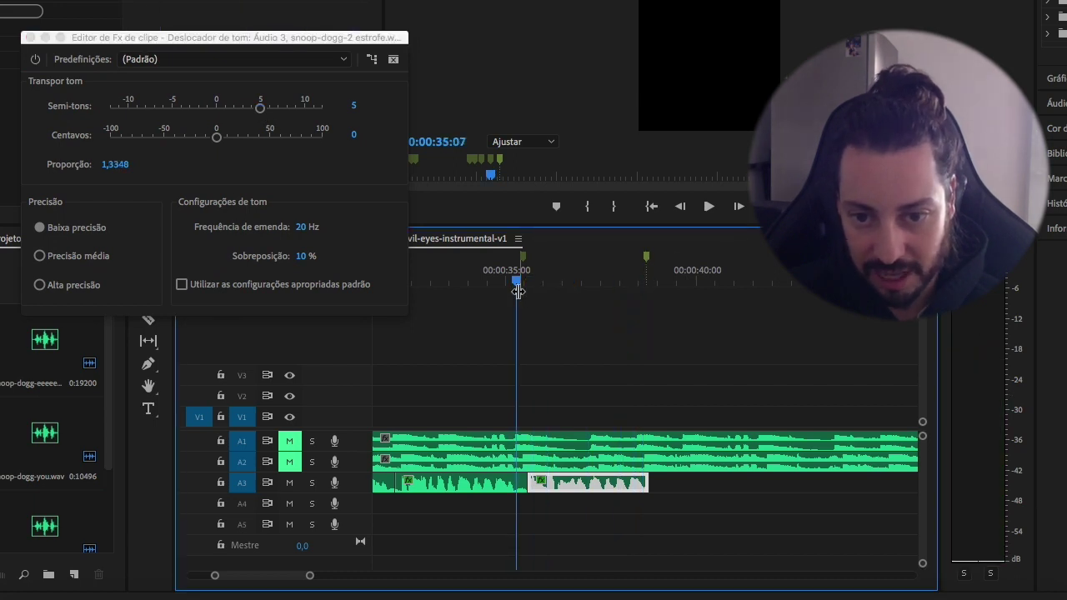
key("space")
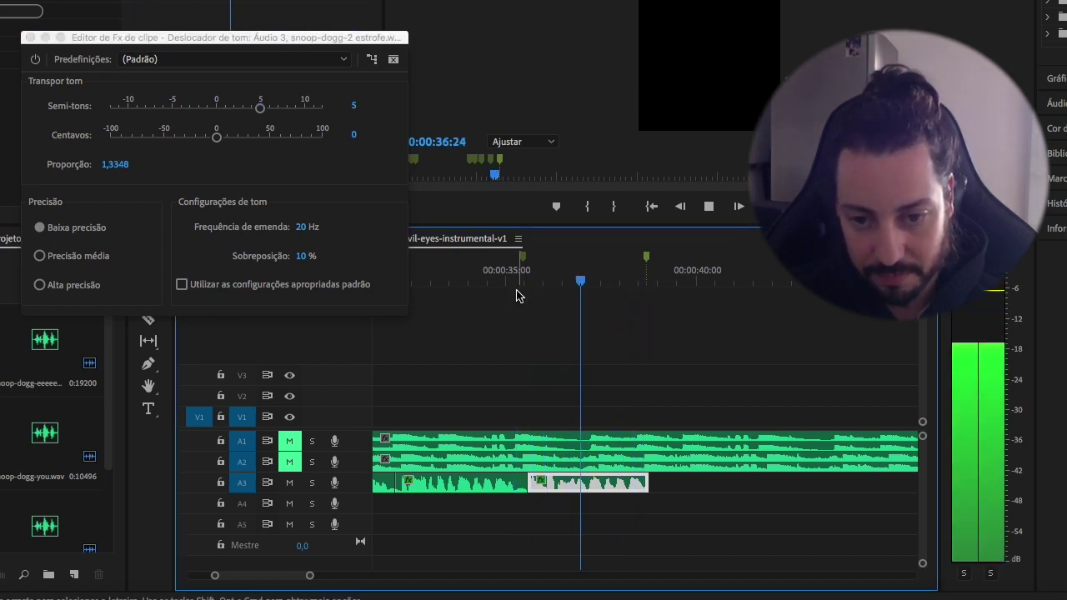
key("space")
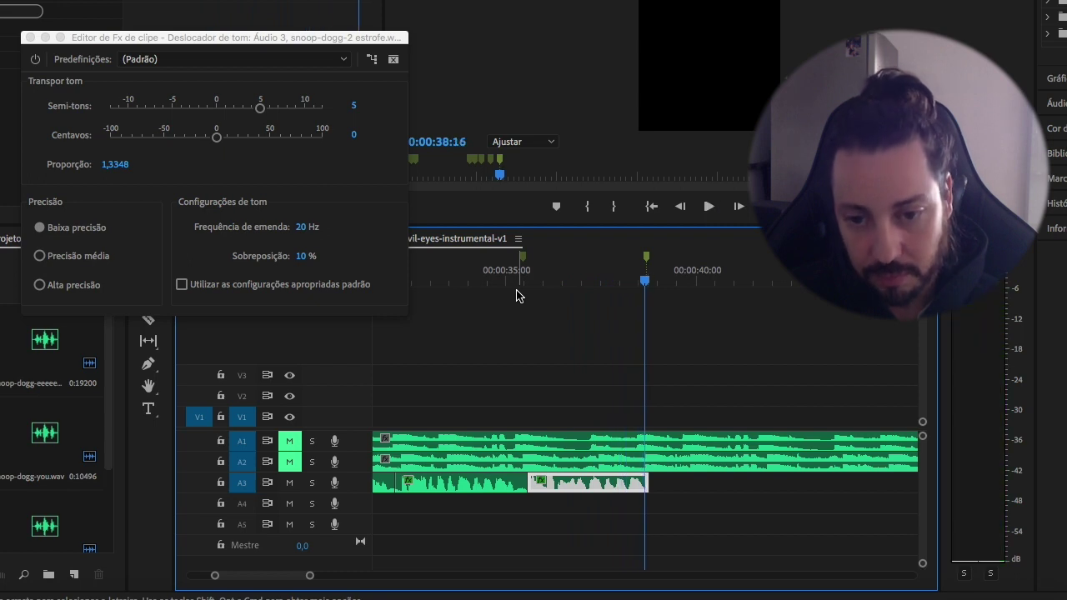
Set the clip's pitch shift to 6 semitones and 44 cents, and play it together with the end of the preceding clip.
left_click_drag(261, 108, 268, 115)
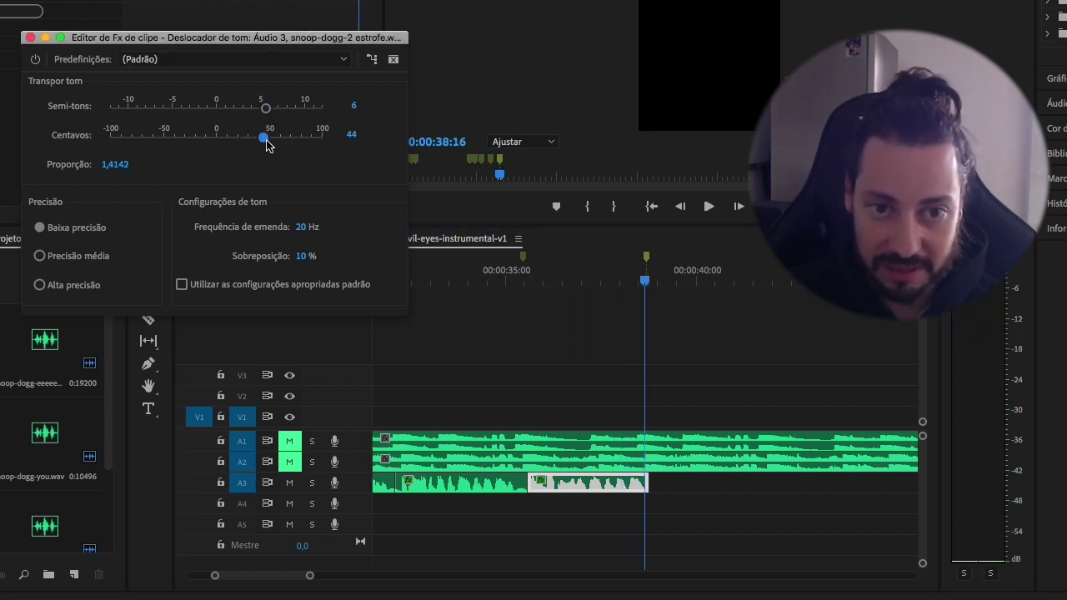
left_click_drag(643, 285, 517, 292)
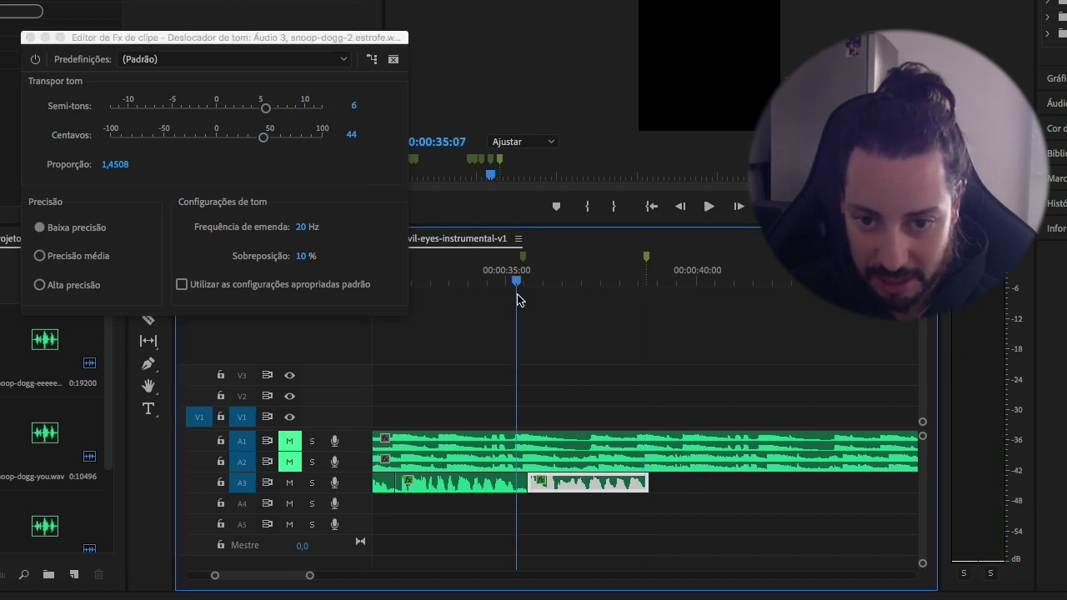
key("space")
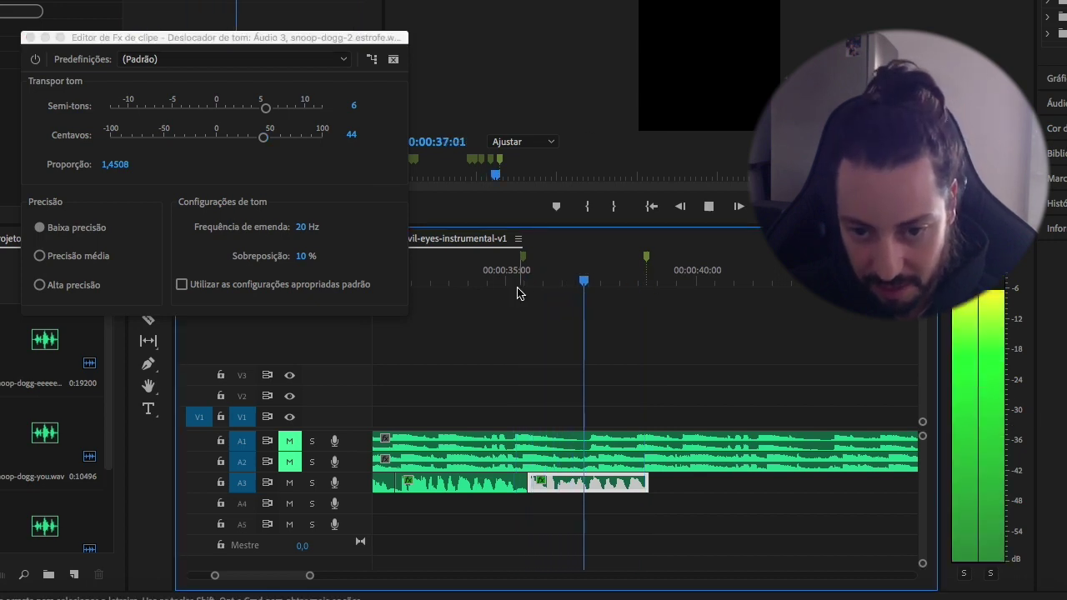
left_click_drag(523, 284, 471, 283)
key("space")
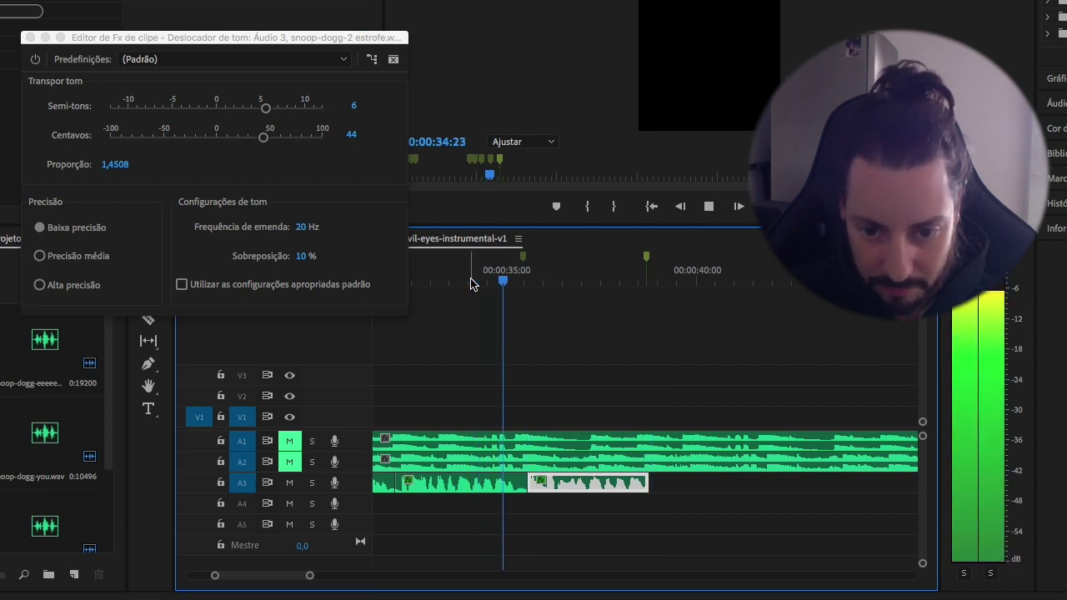
key("space")
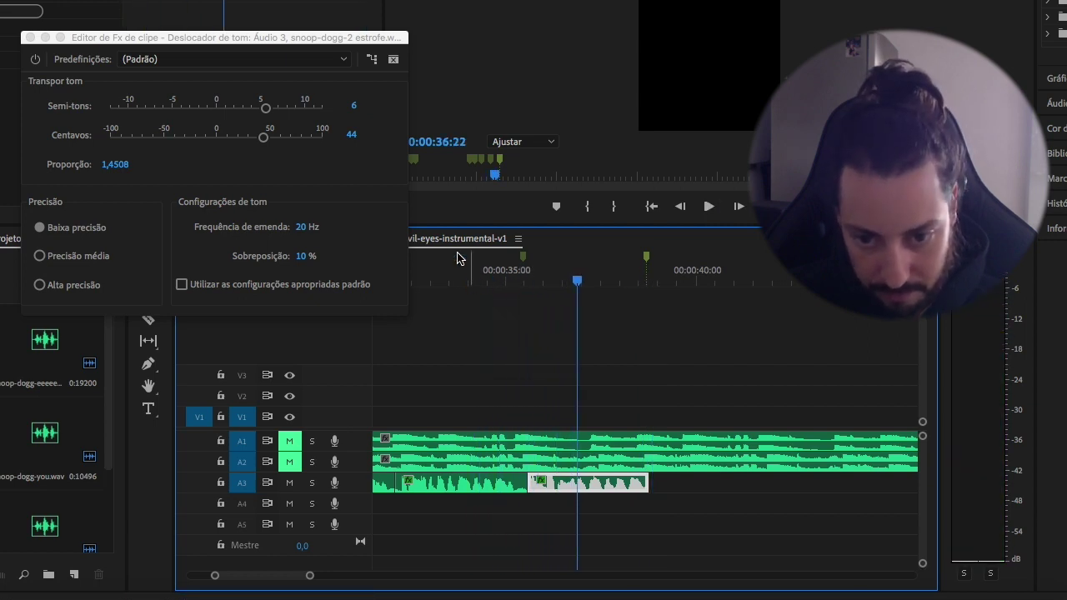
Set the fine pitch shift to 63 cents and play the last A3 clip from about 35 seconds.
left_click_drag(265, 143, 281, 145)
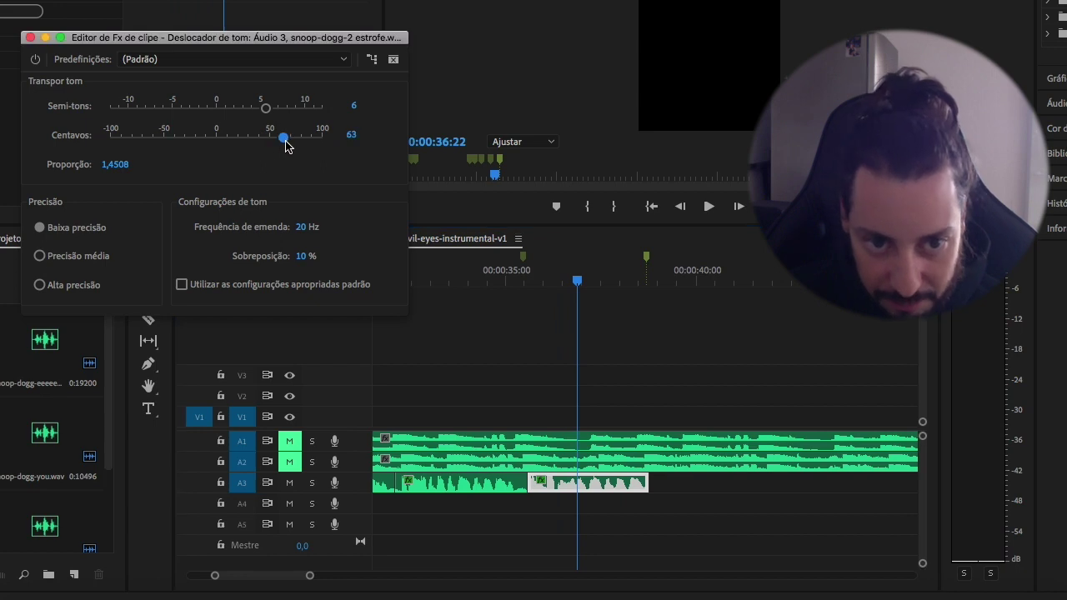
left_click(562, 286)
left_click(508, 284)
key("space")
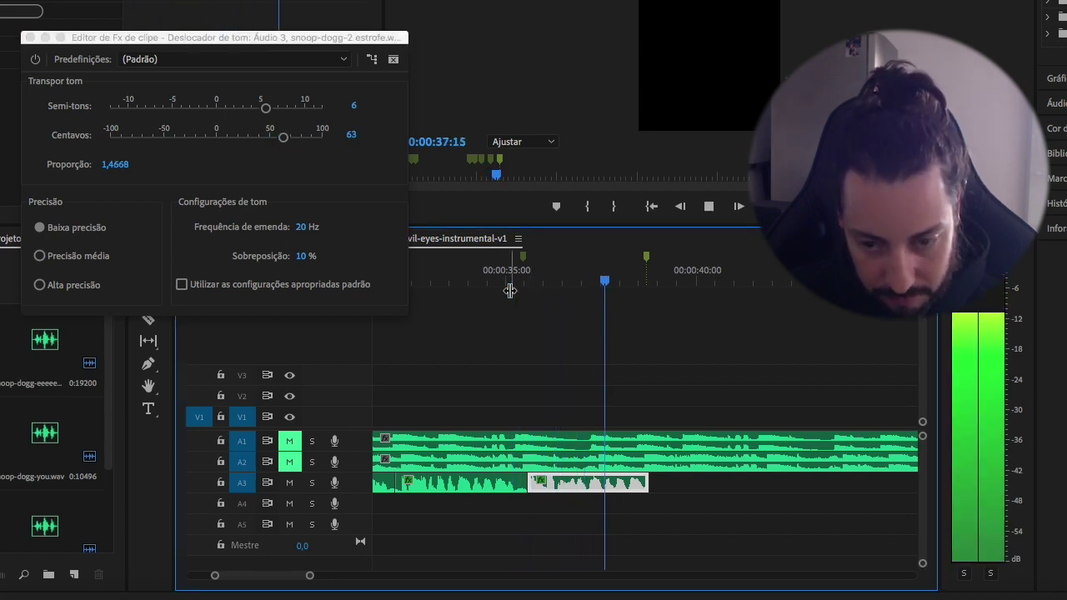
key("space")
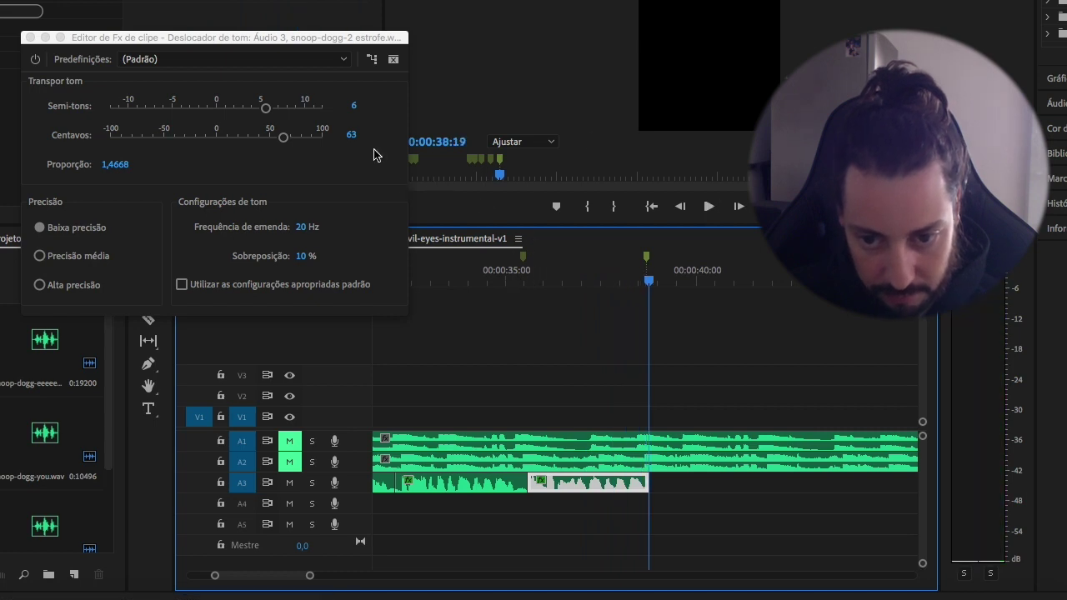
Close the pitch effect editor, deselect the clip and save the project.
left_click(37, 38)
left_click(30, 39)
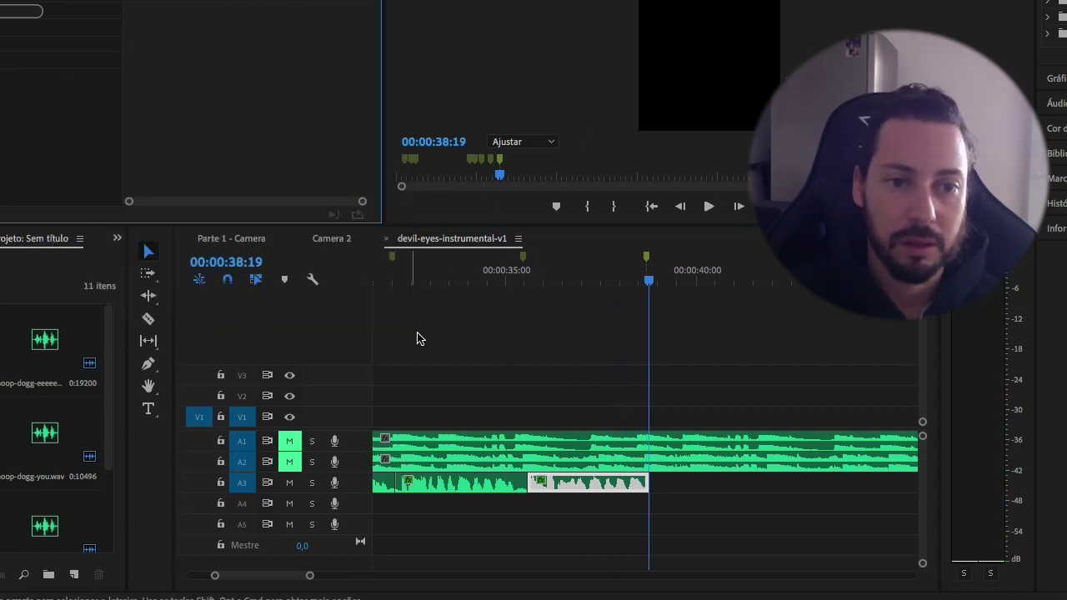
left_click(686, 394)
key("super+s")
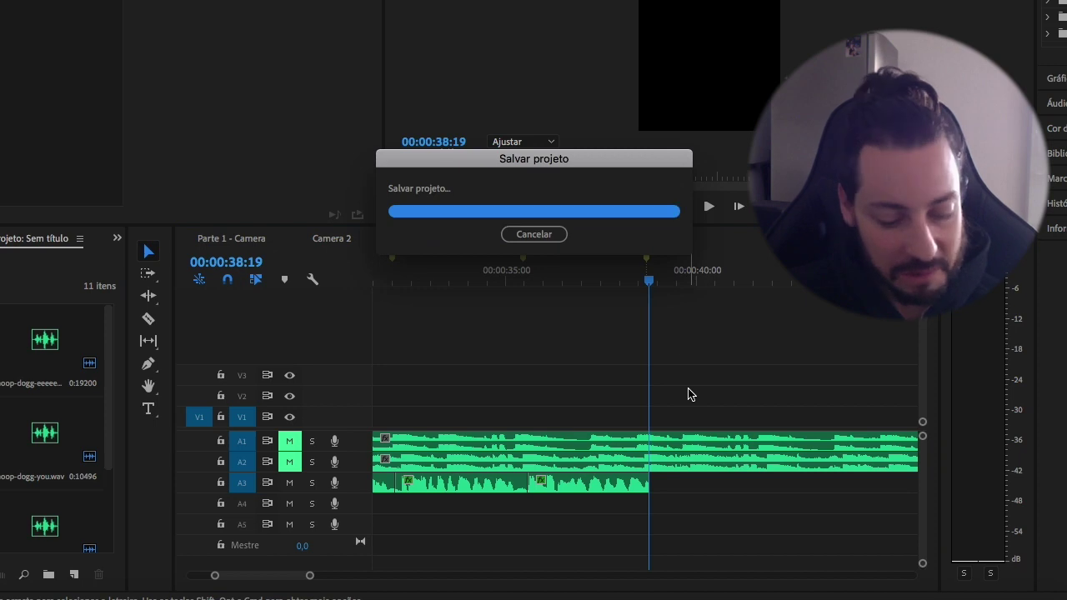
Unmute the A1 instrumental and play it together with the A3 verses from about 25 to 39 seconds.
left_click_drag(307, 577, 364, 575)
left_click_drag(651, 286, 471, 298)
left_click(290, 463)
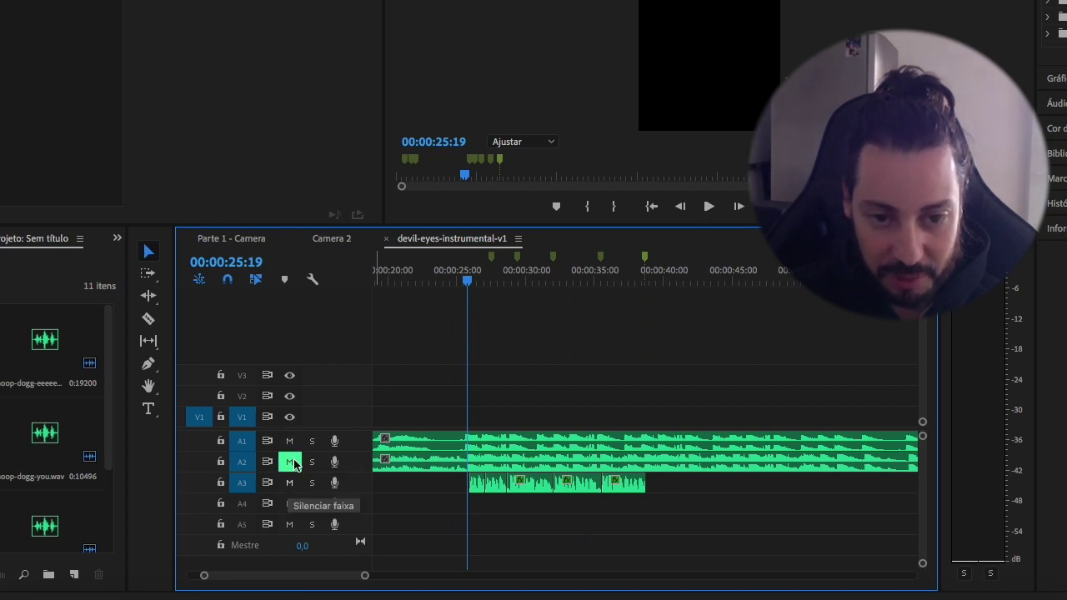
left_click_drag(469, 282, 460, 282)
key("space")
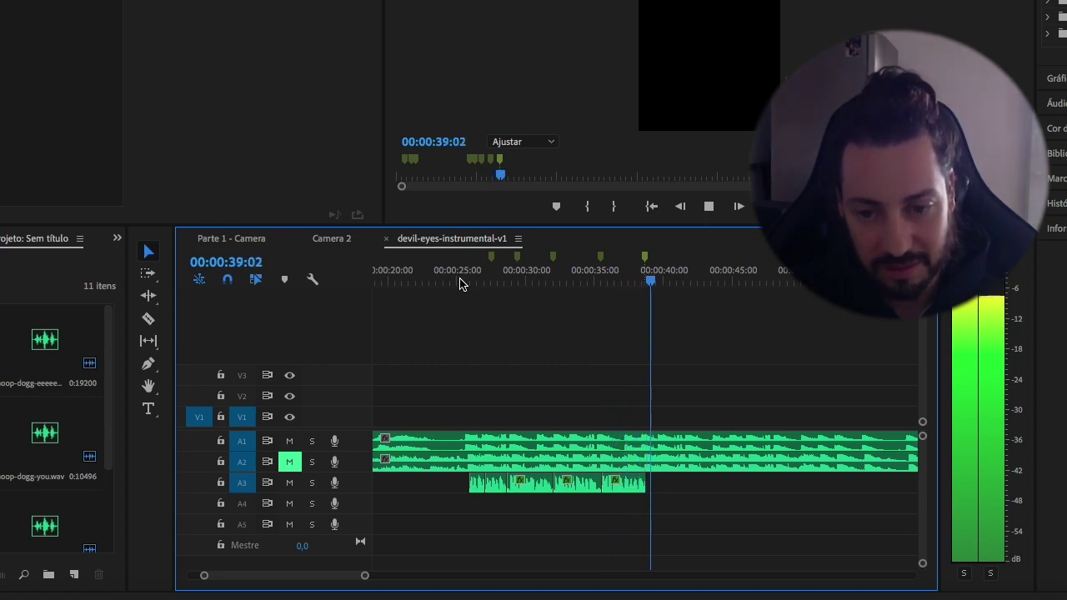
key("space")
left_click_drag(654, 282, 601, 286)
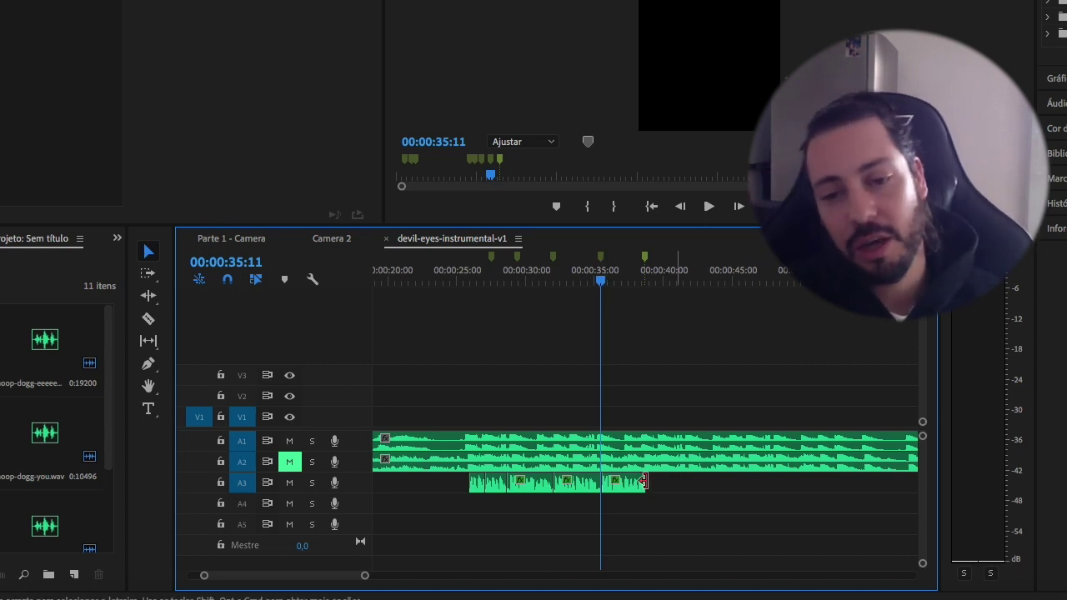
left_click_drag(364, 584, 601, 589)
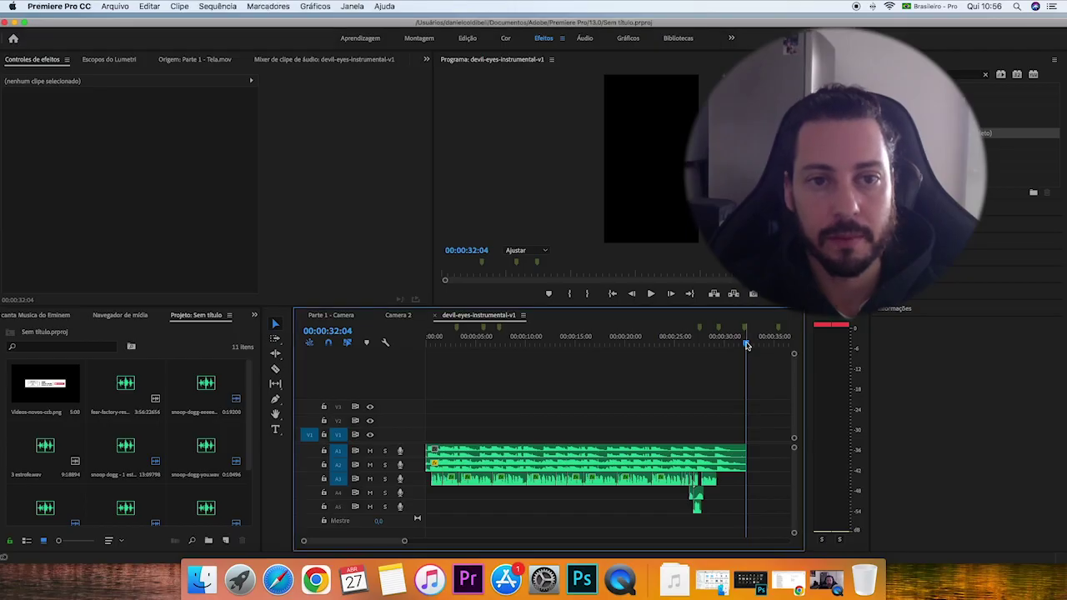
Return the playhead to the sequence start and select the original song clip on A2 to show its volume keyframes.
left_click(543, 369)
left_click_drag(543, 369, 425, 376)
scroll(403, 540, "up", 5)
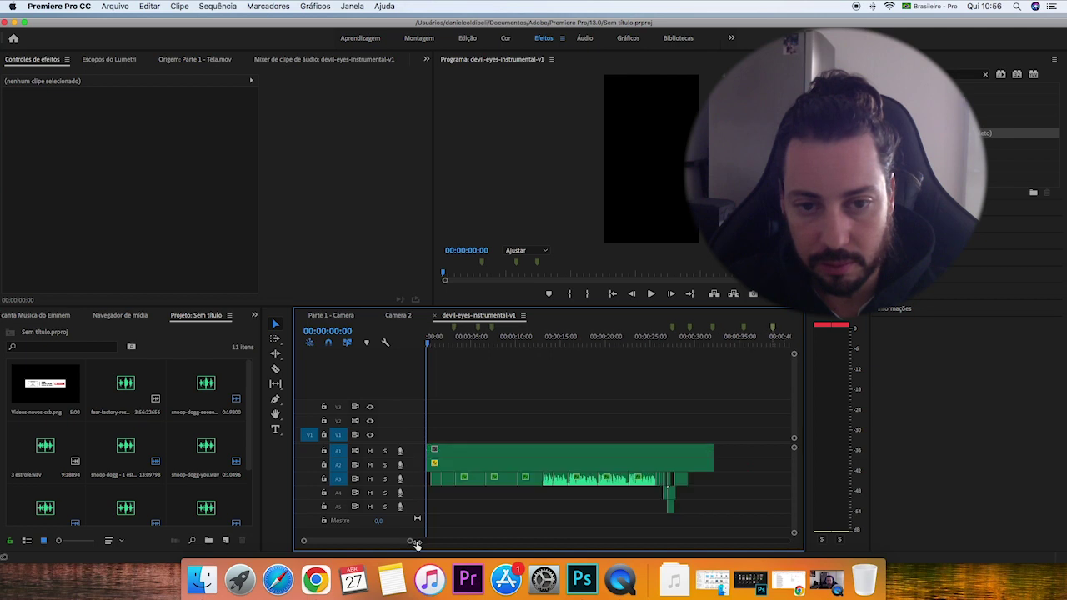
scroll(403, 540, "up", 1)
left_click(502, 468)
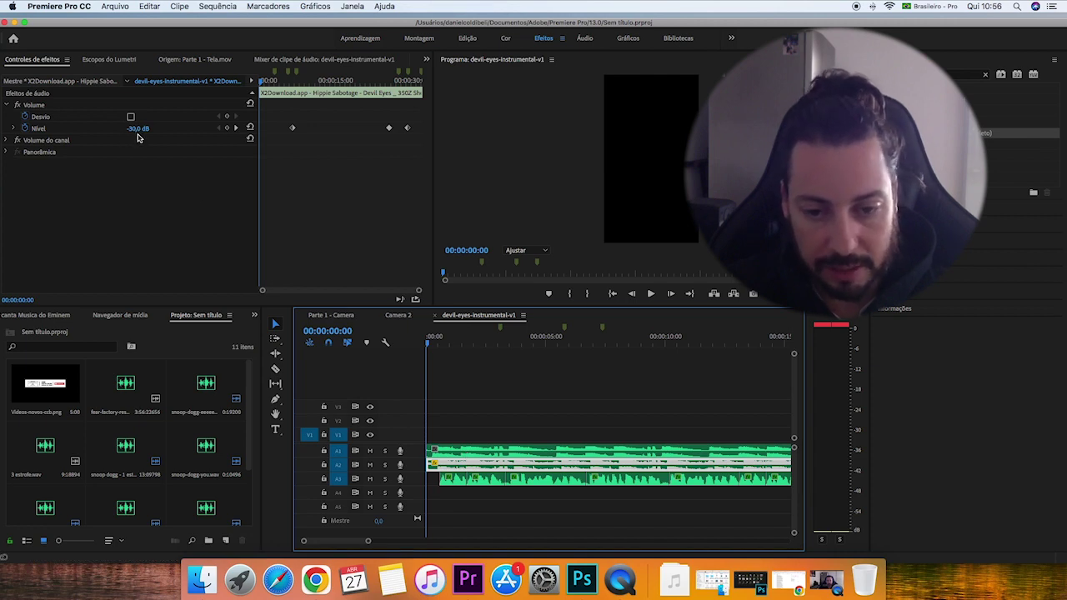
Mute tracks A1 and A3 and play the A2 song from the start while adjusting the system volume.
left_click(371, 450)
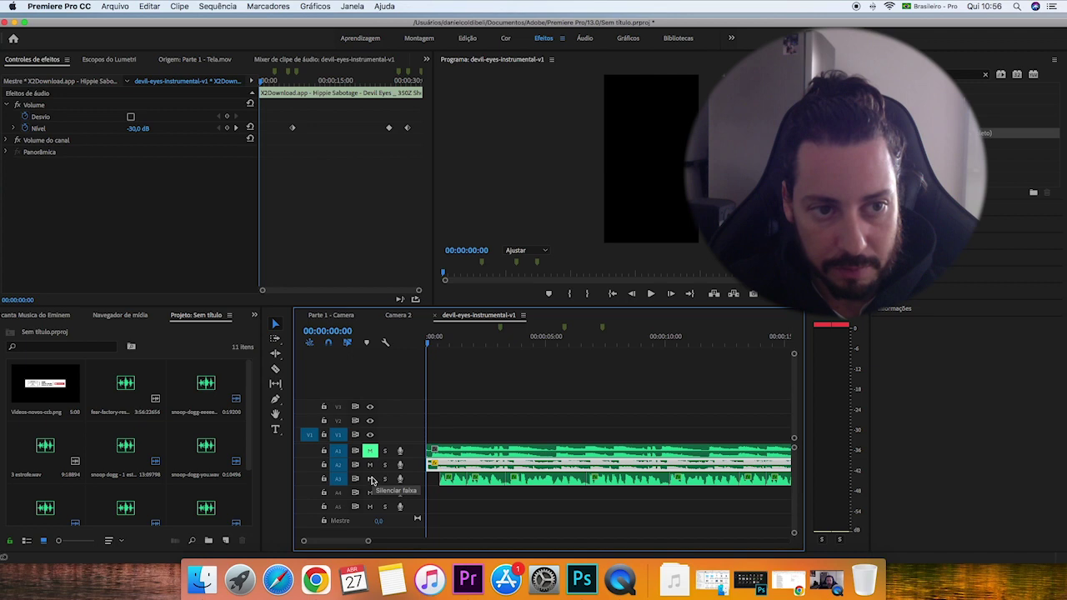
left_click(477, 416)
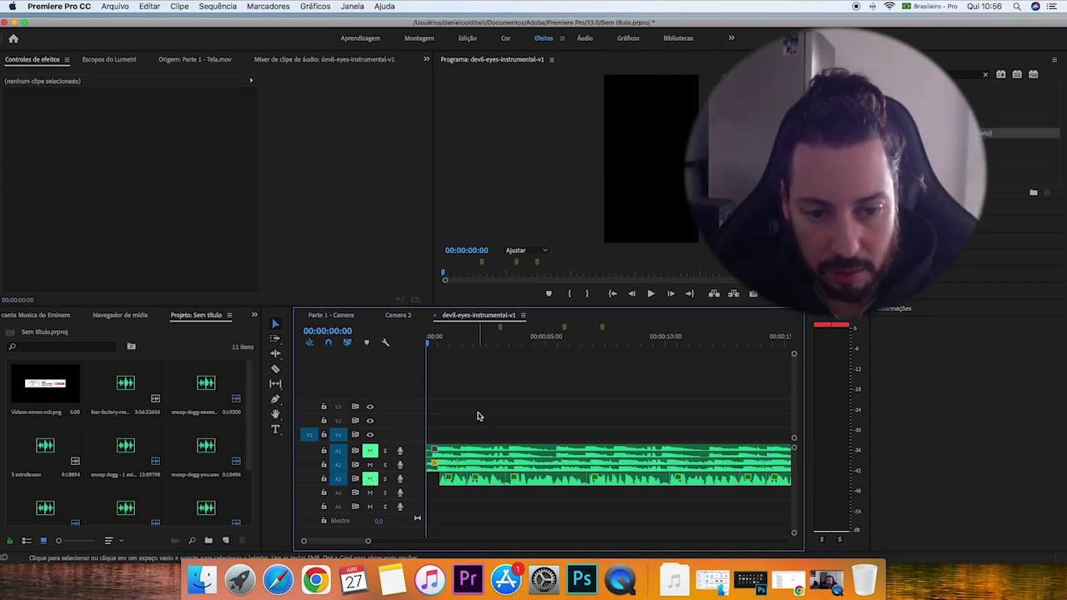
key("space")
key("XF86AudioRaiseVolume")
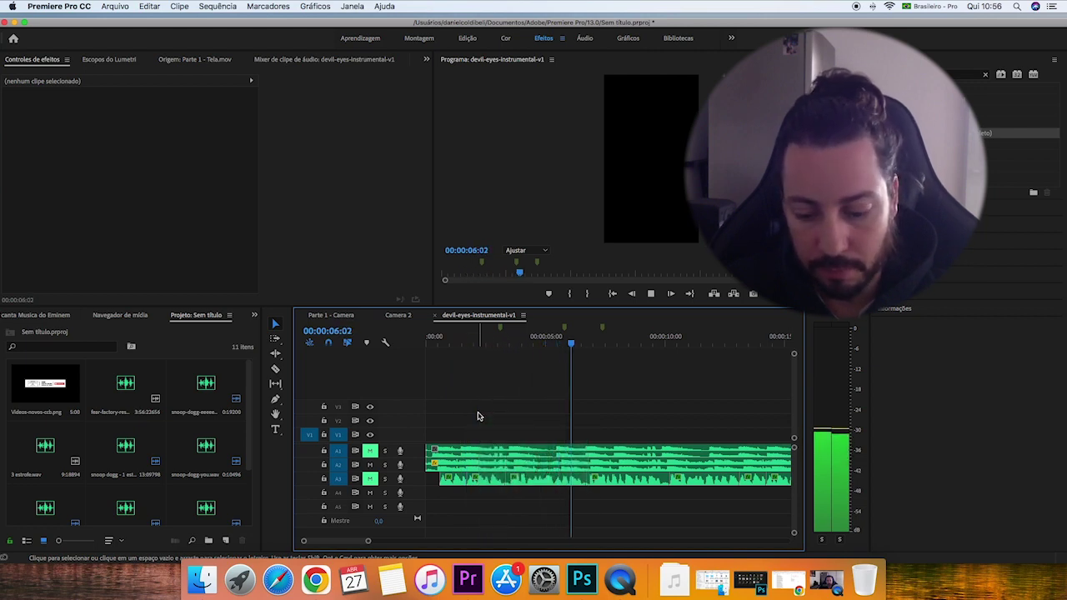
key("XF86AudioRaiseVolume")
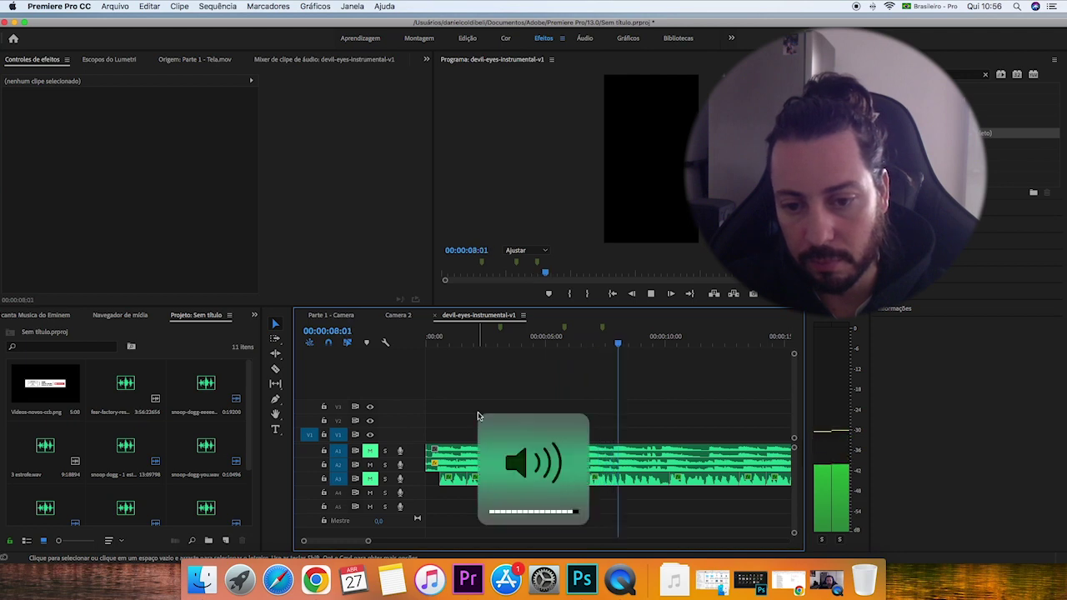
key("XF86AudioLowerVolume")
key("XF86AudioLowerVolume")
key("XF86AudioLowerVolume")
key("XF86AudioLowerVolume")
key("XF86AudioLowerVolume")
key("XF86AudioLowerVolume")
key("XF86AudioLowerVolume")
key("XF86AudioLowerVolume")
left_click_drag(368, 540, 483, 553)
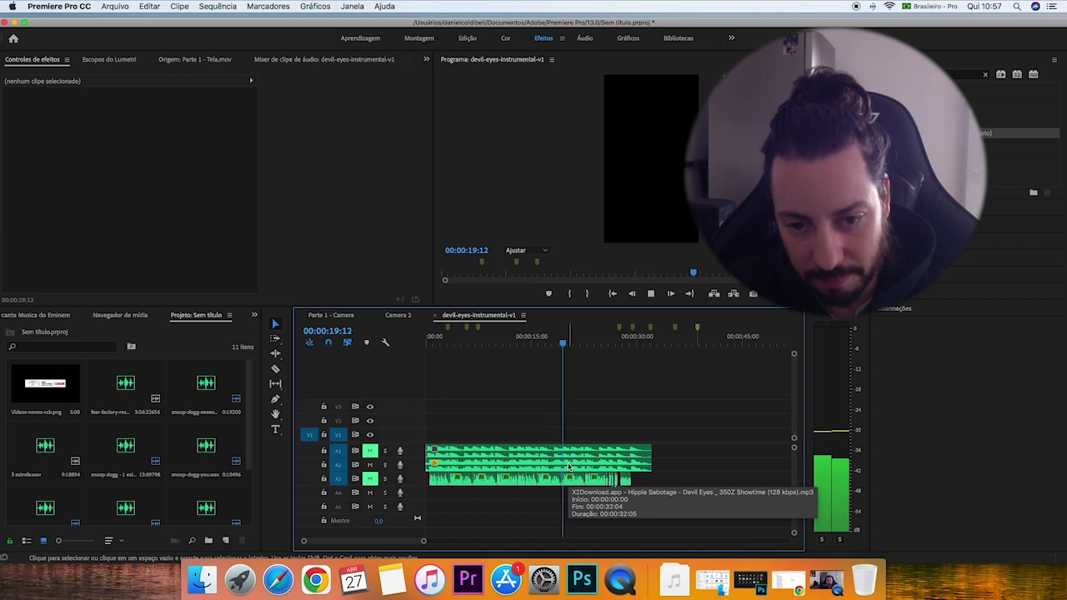
key("XF86AudioLowerVolume")
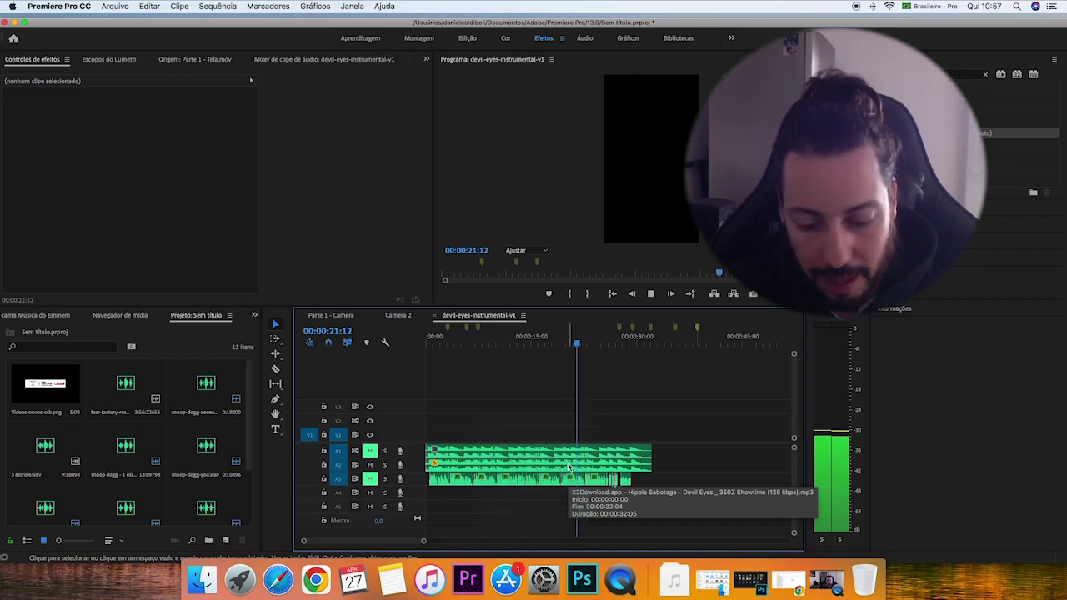
Examine the A2 song's volume keyframes at 00:00:25:16 and 00:00:29:11 and the overlapping vocal clips on A3, A4 and A5.
left_click(569, 472)
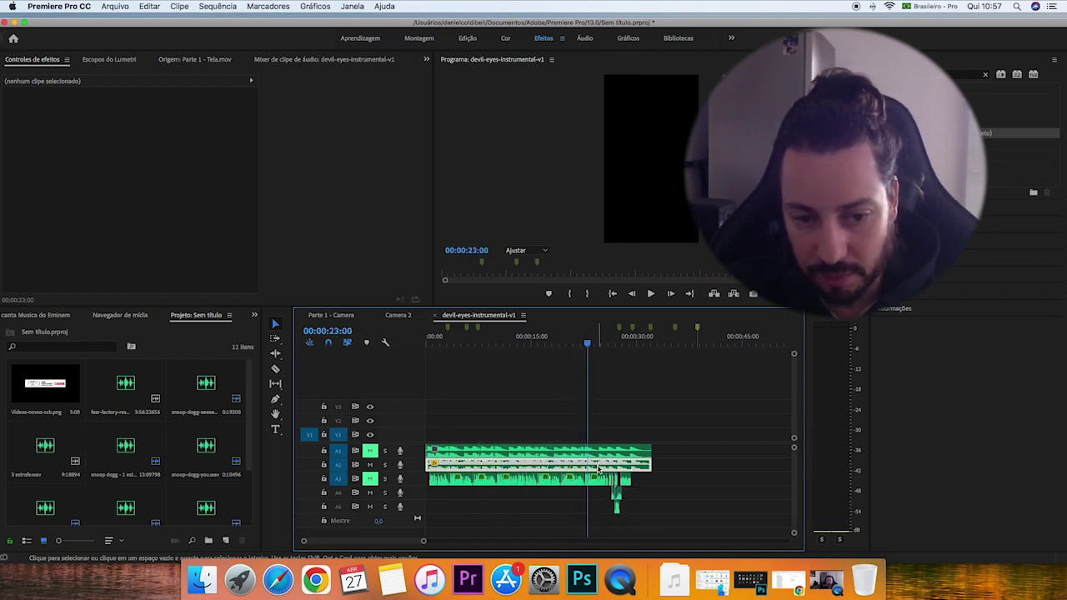
left_click_drag(587, 346, 605, 343)
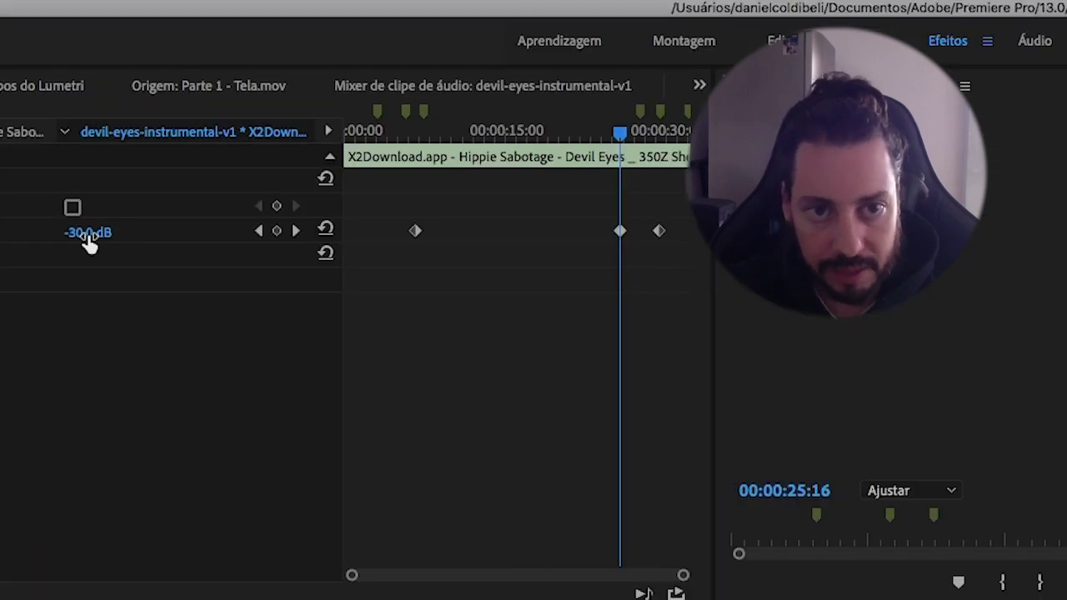
left_click_drag(619, 133, 661, 156)
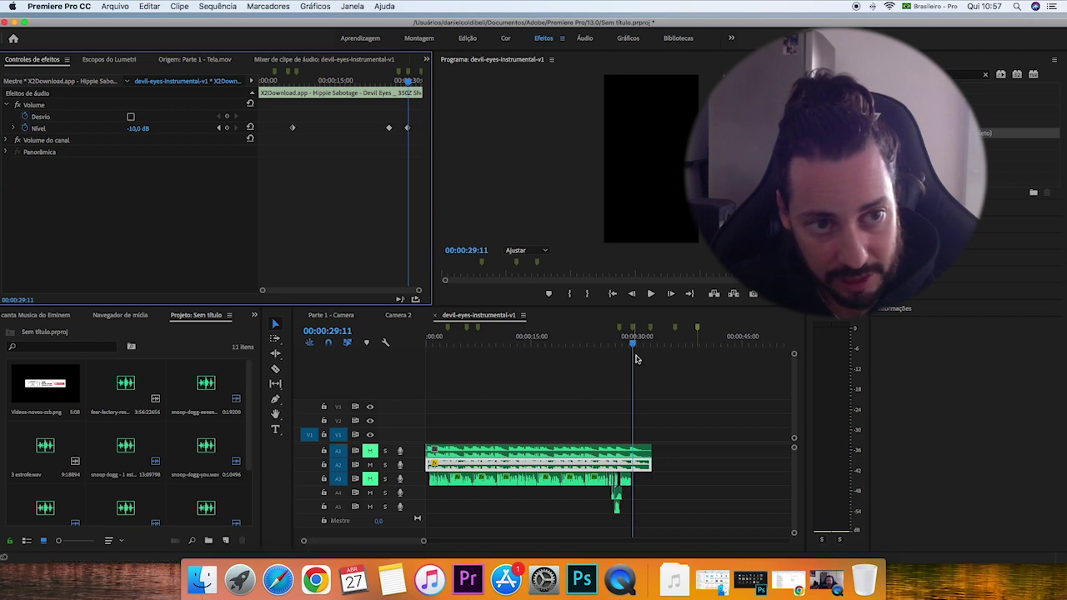
scroll(413, 543, "up", 5)
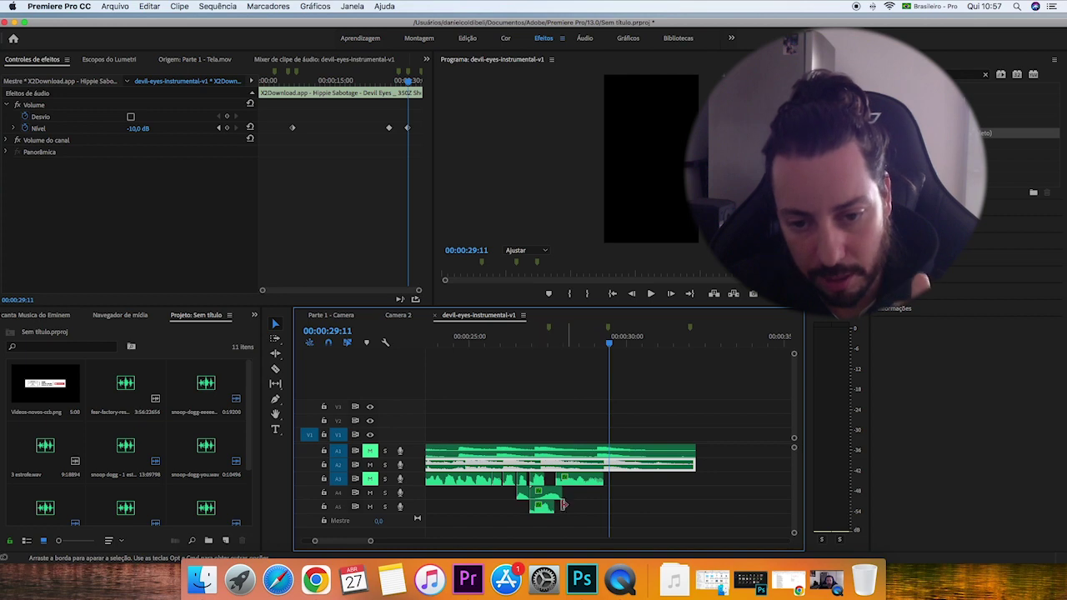
left_click_drag(556, 497, 560, 496)
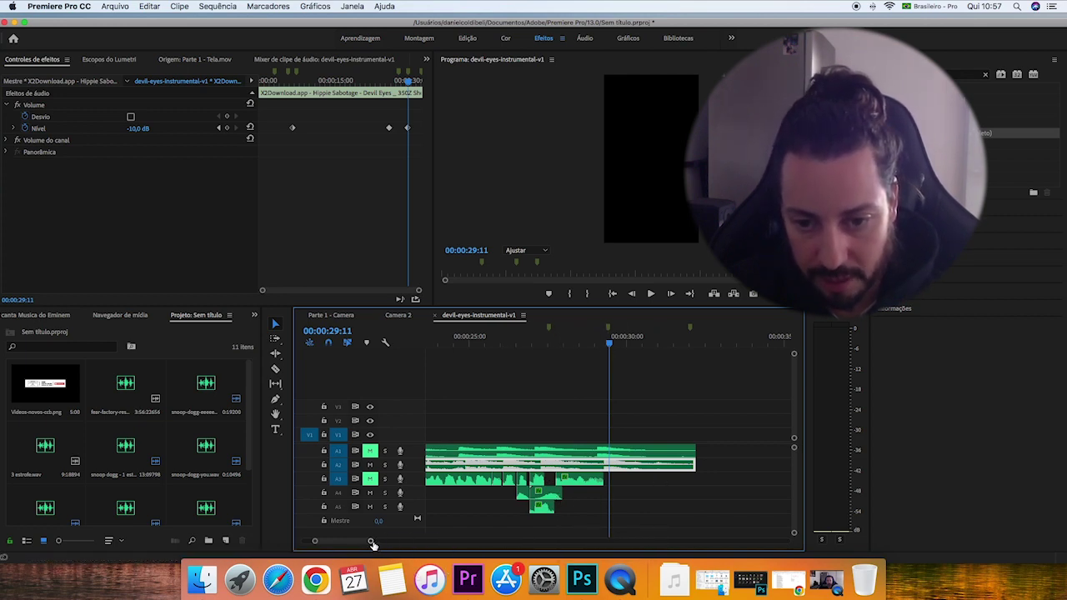
scroll(379, 542, "down", 2)
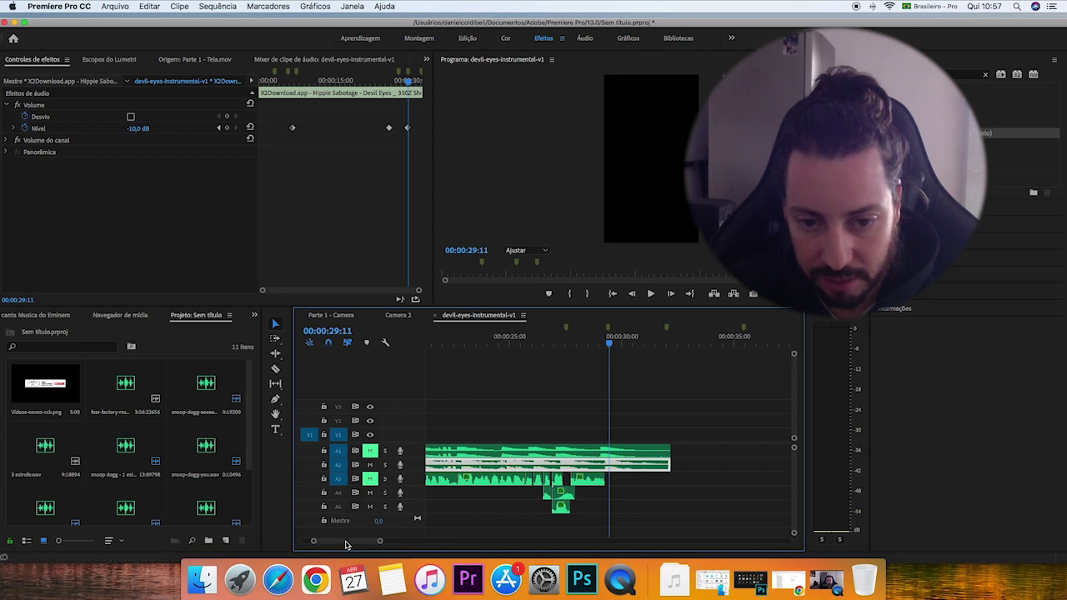
left_click_drag(348, 542, 411, 542)
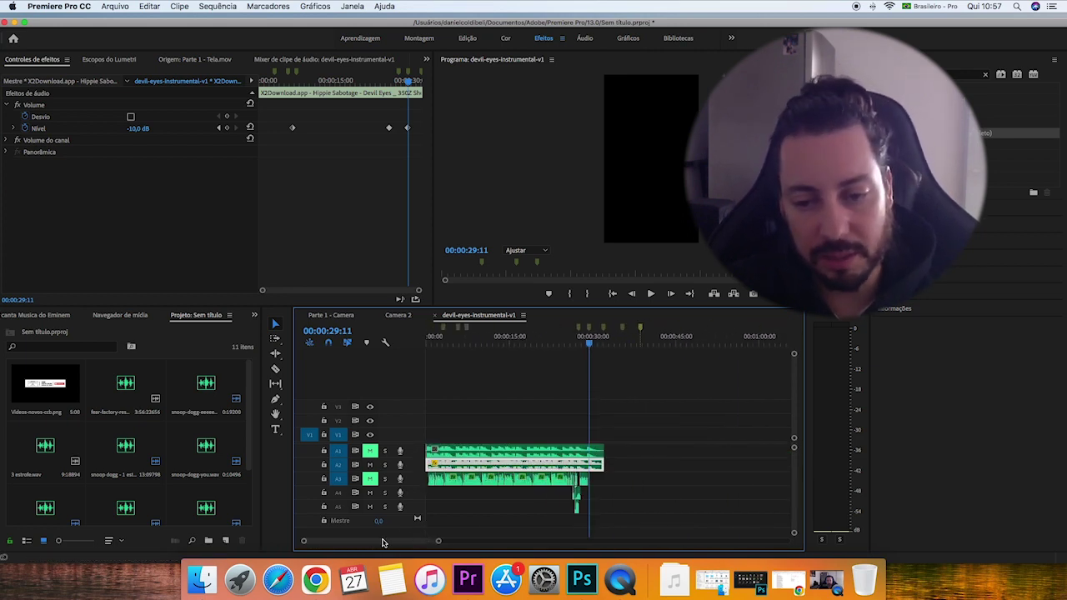
left_click(609, 517)
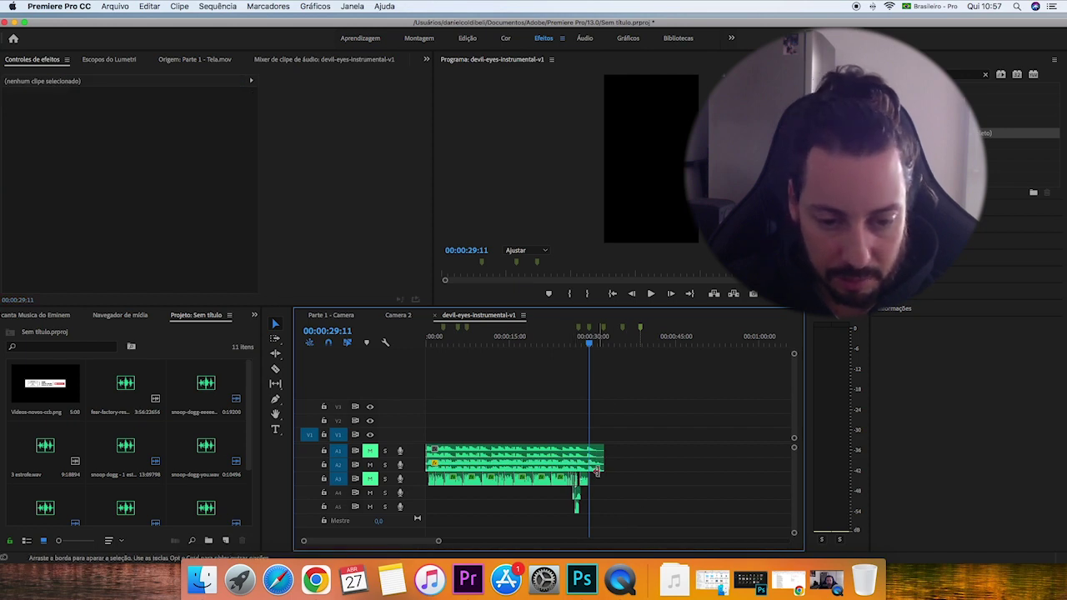
Unmute A1 and play the instrumental with the A2 song from the start, keeping A3 muted.
key("Home")
left_click(370, 450)
left_click(458, 450)
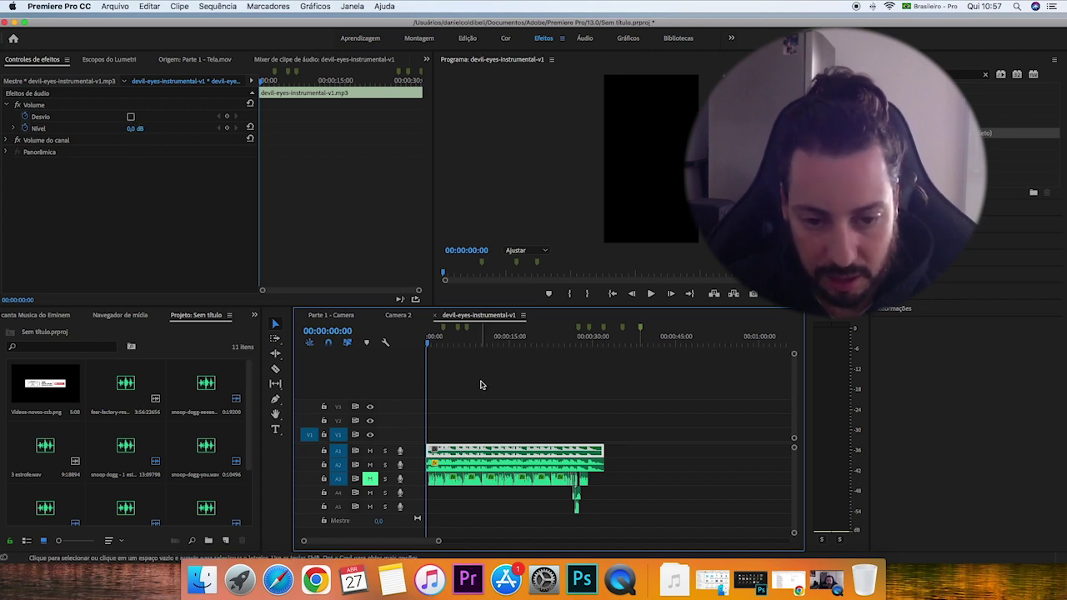
left_click(464, 432)
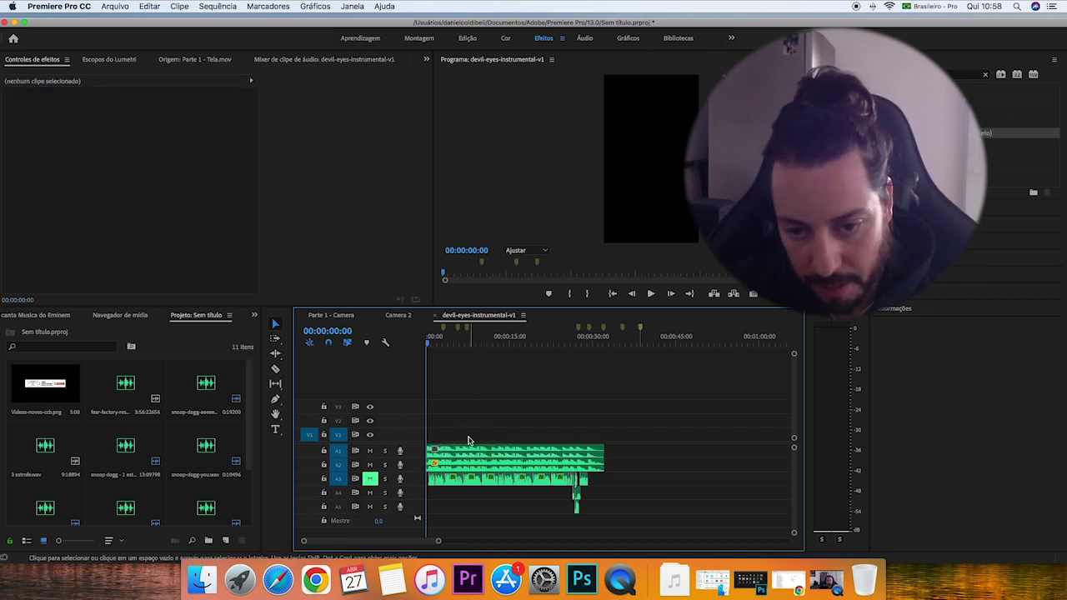
left_click(455, 452)
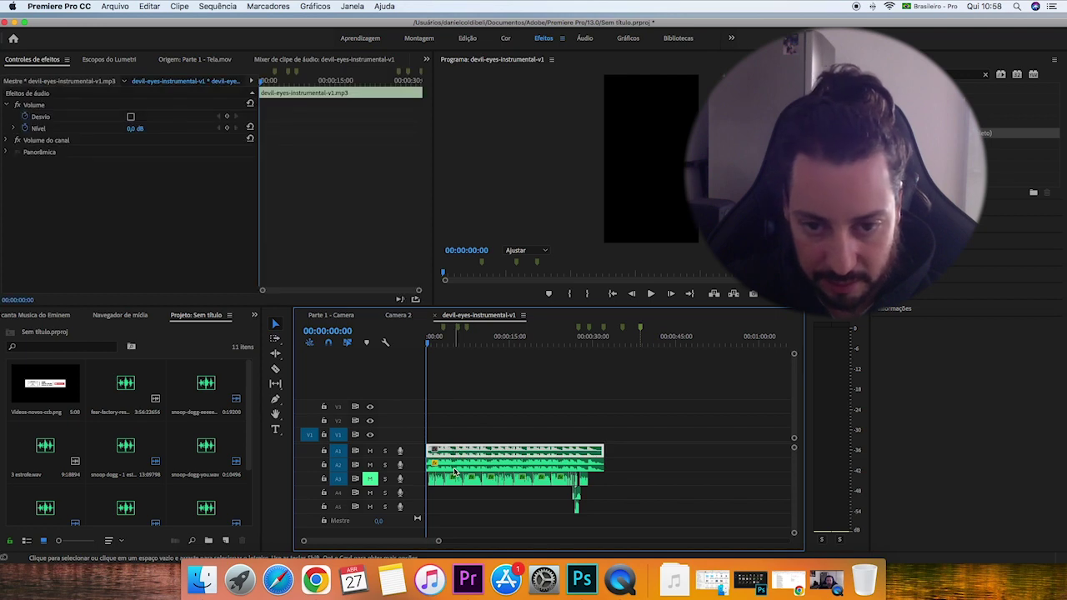
left_click(459, 432)
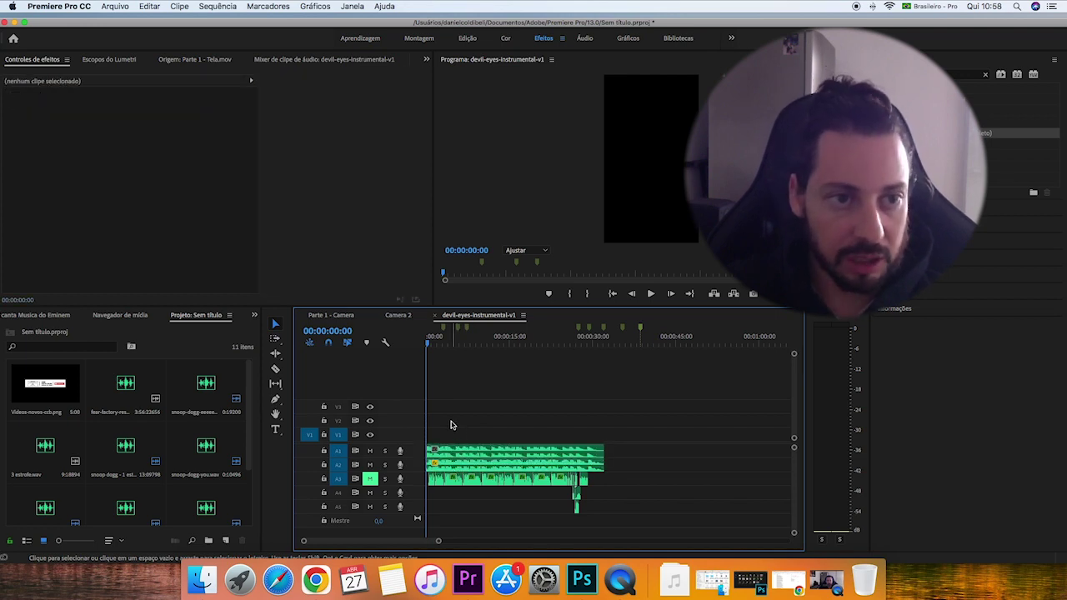
key("space")
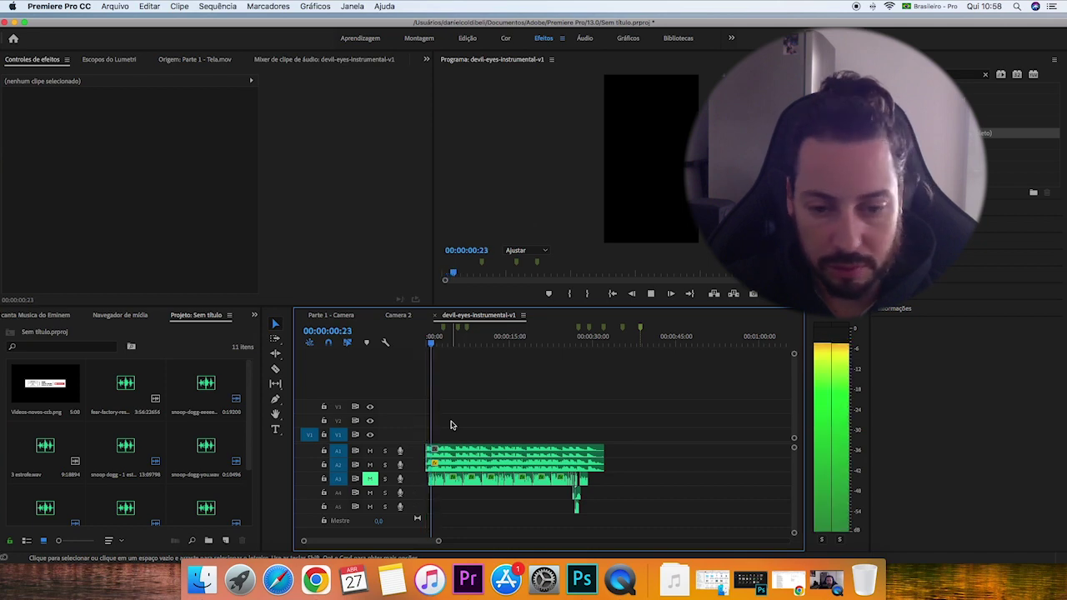
key("XF86AudioRaiseVolume")
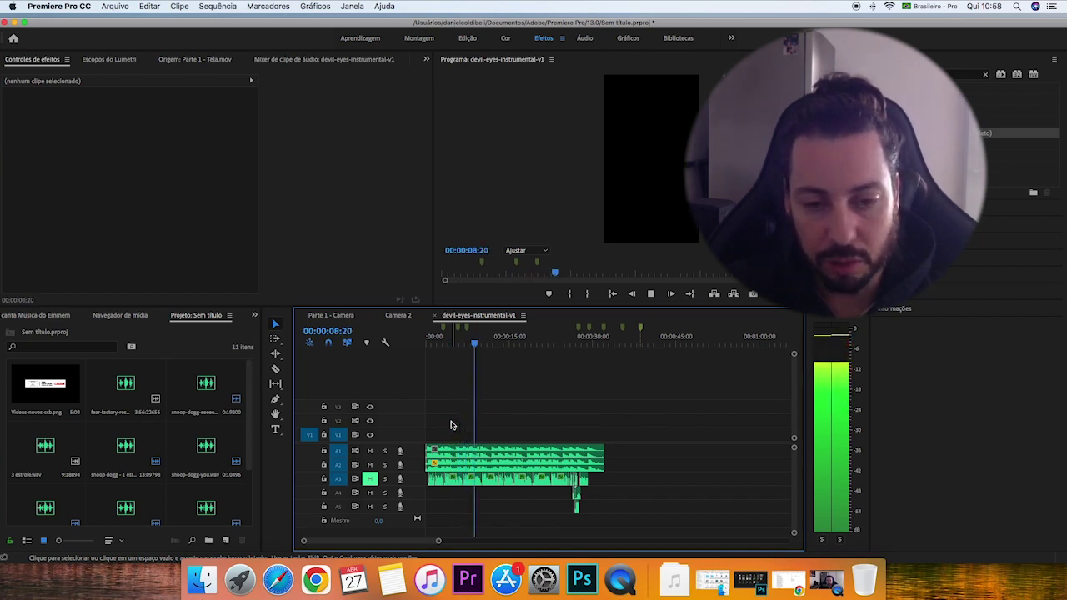
key("space")
Unmute A3 and play the full mix from the start for about four seconds.
left_click_drag(475, 343, 388, 356)
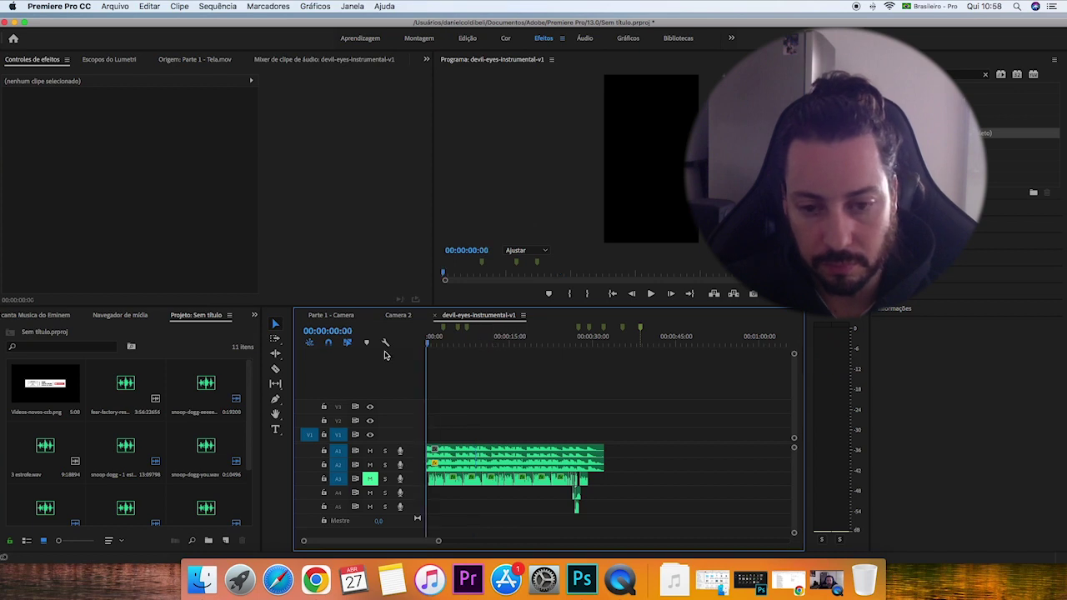
left_click(370, 479)
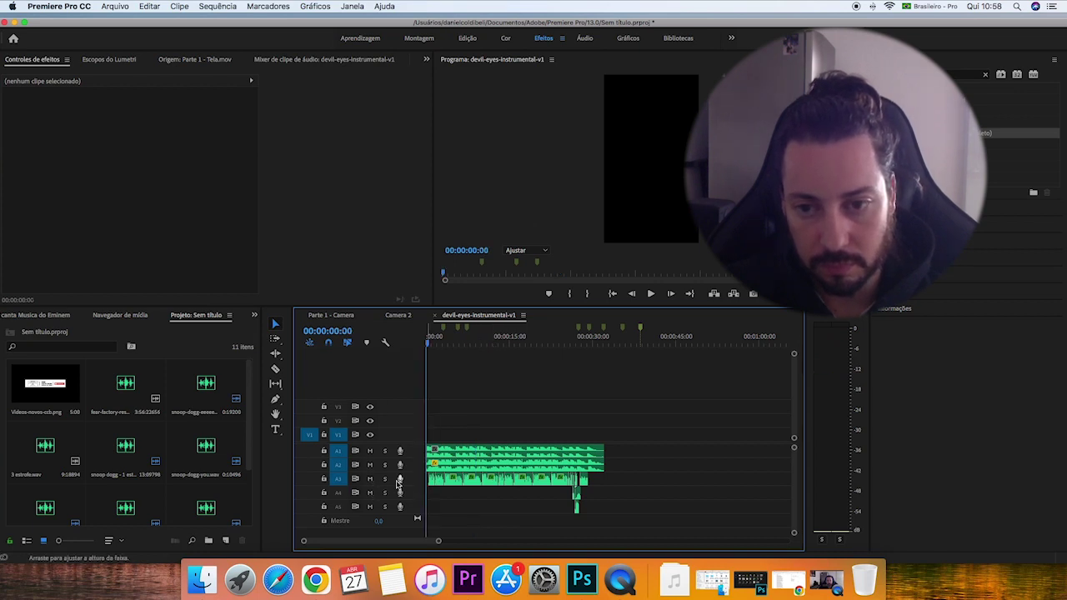
key("space")
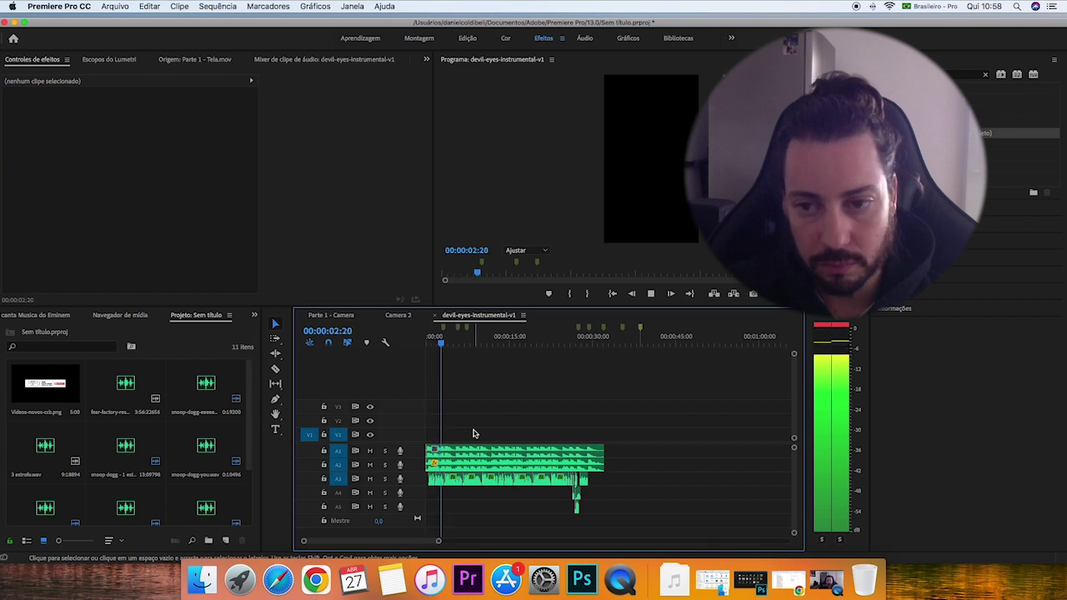
key("space")
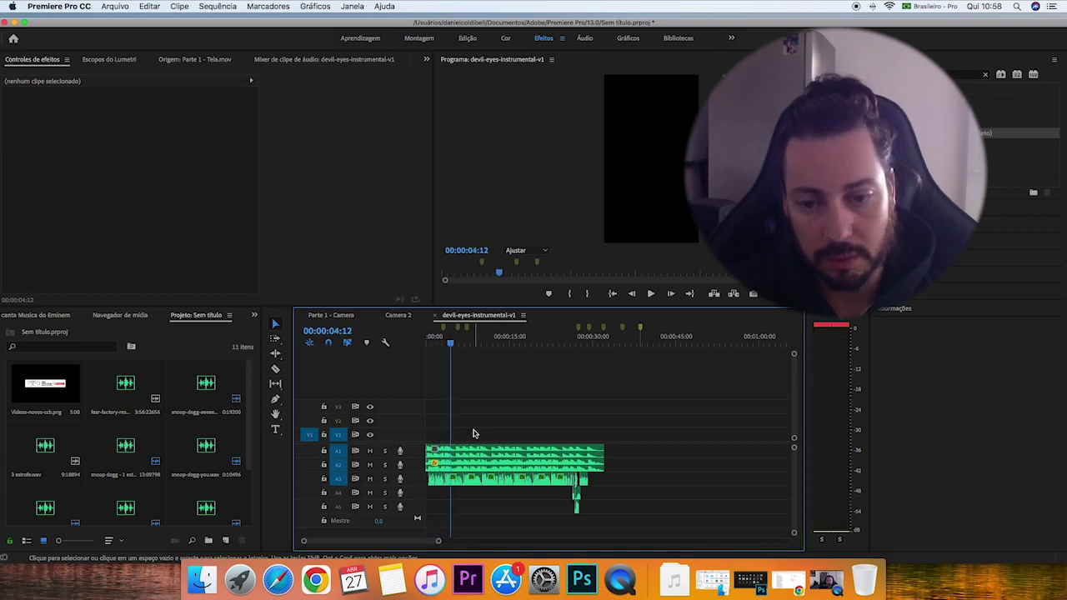